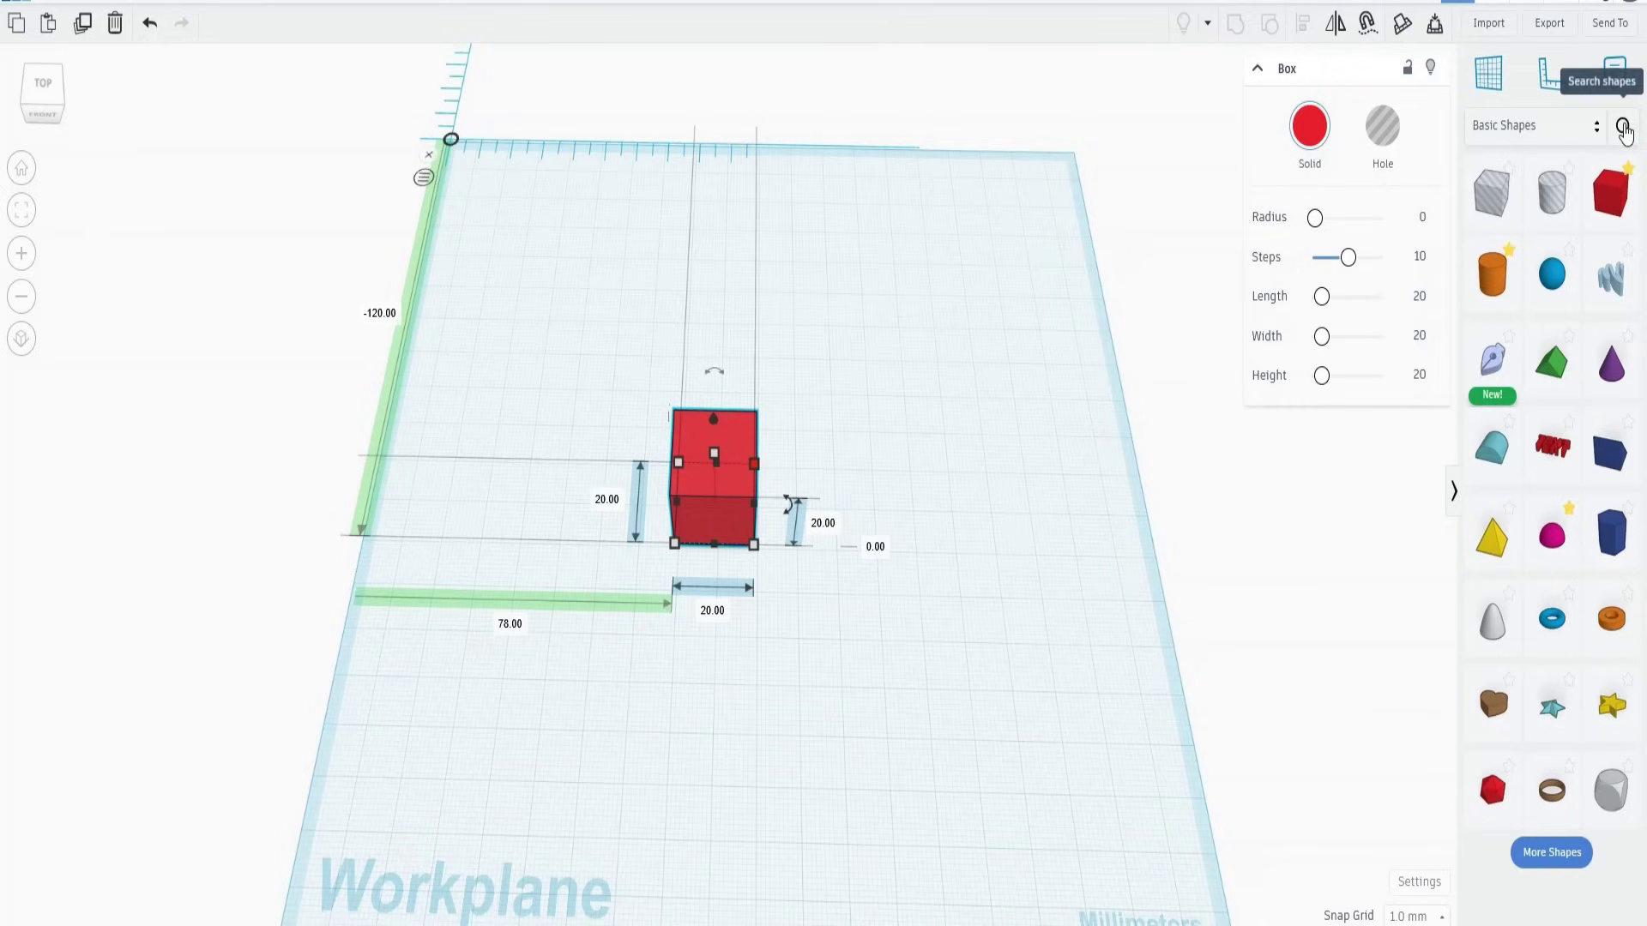
Find the community SVG Revolver by searching 'svg' and place it beside the red box
left_click(1624, 128)
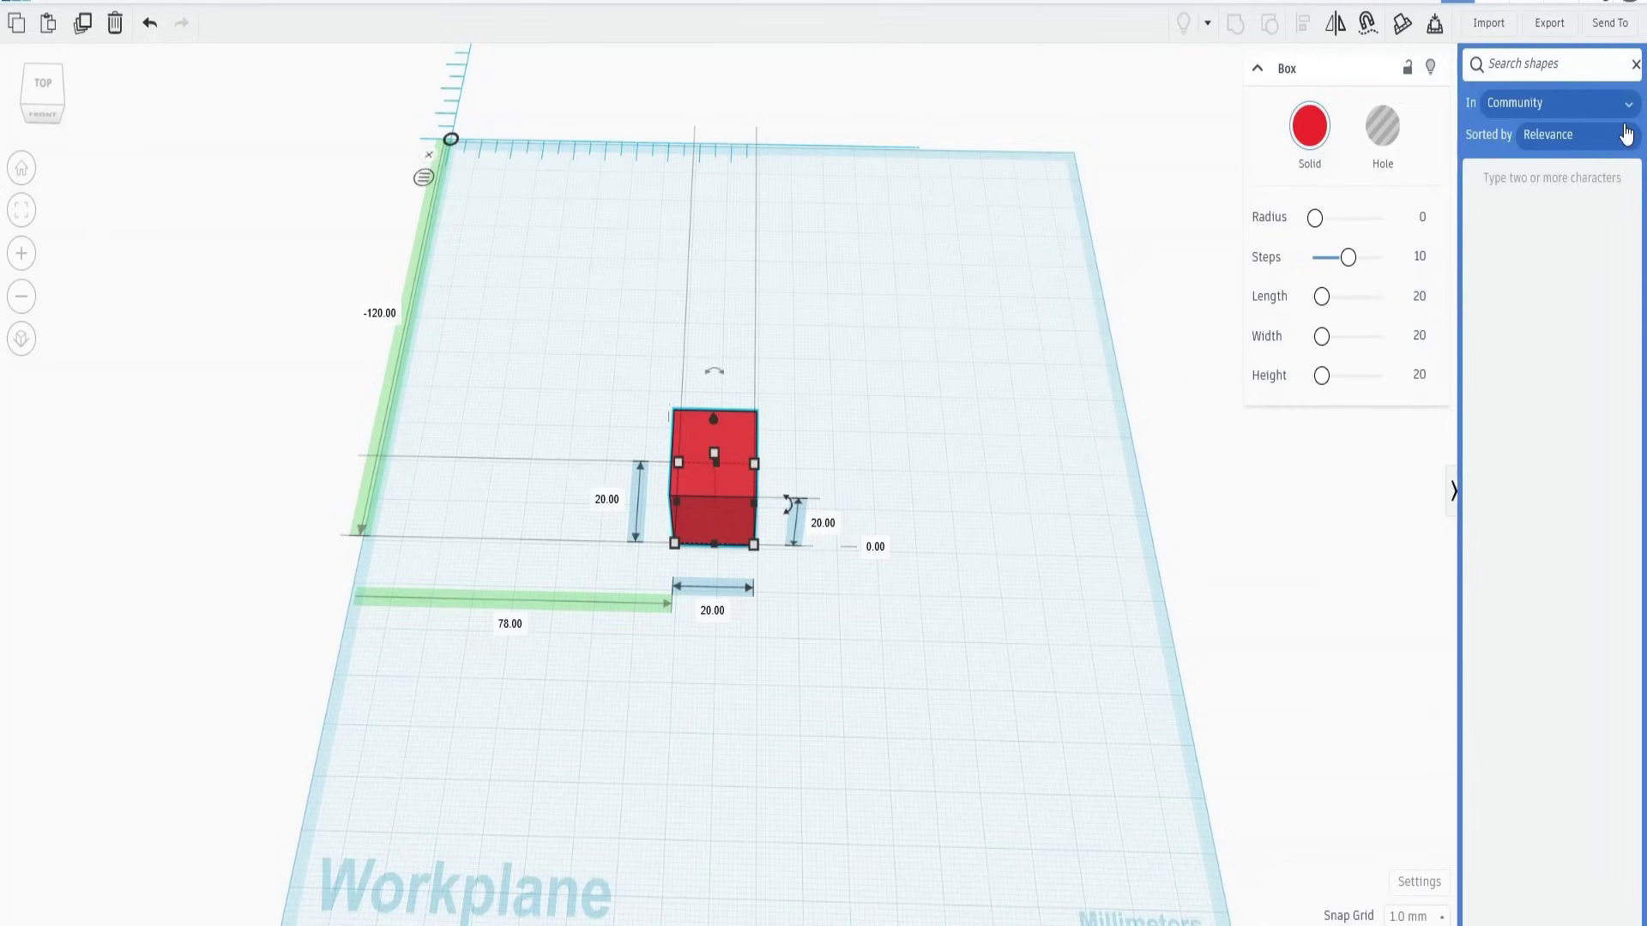
type("svg")
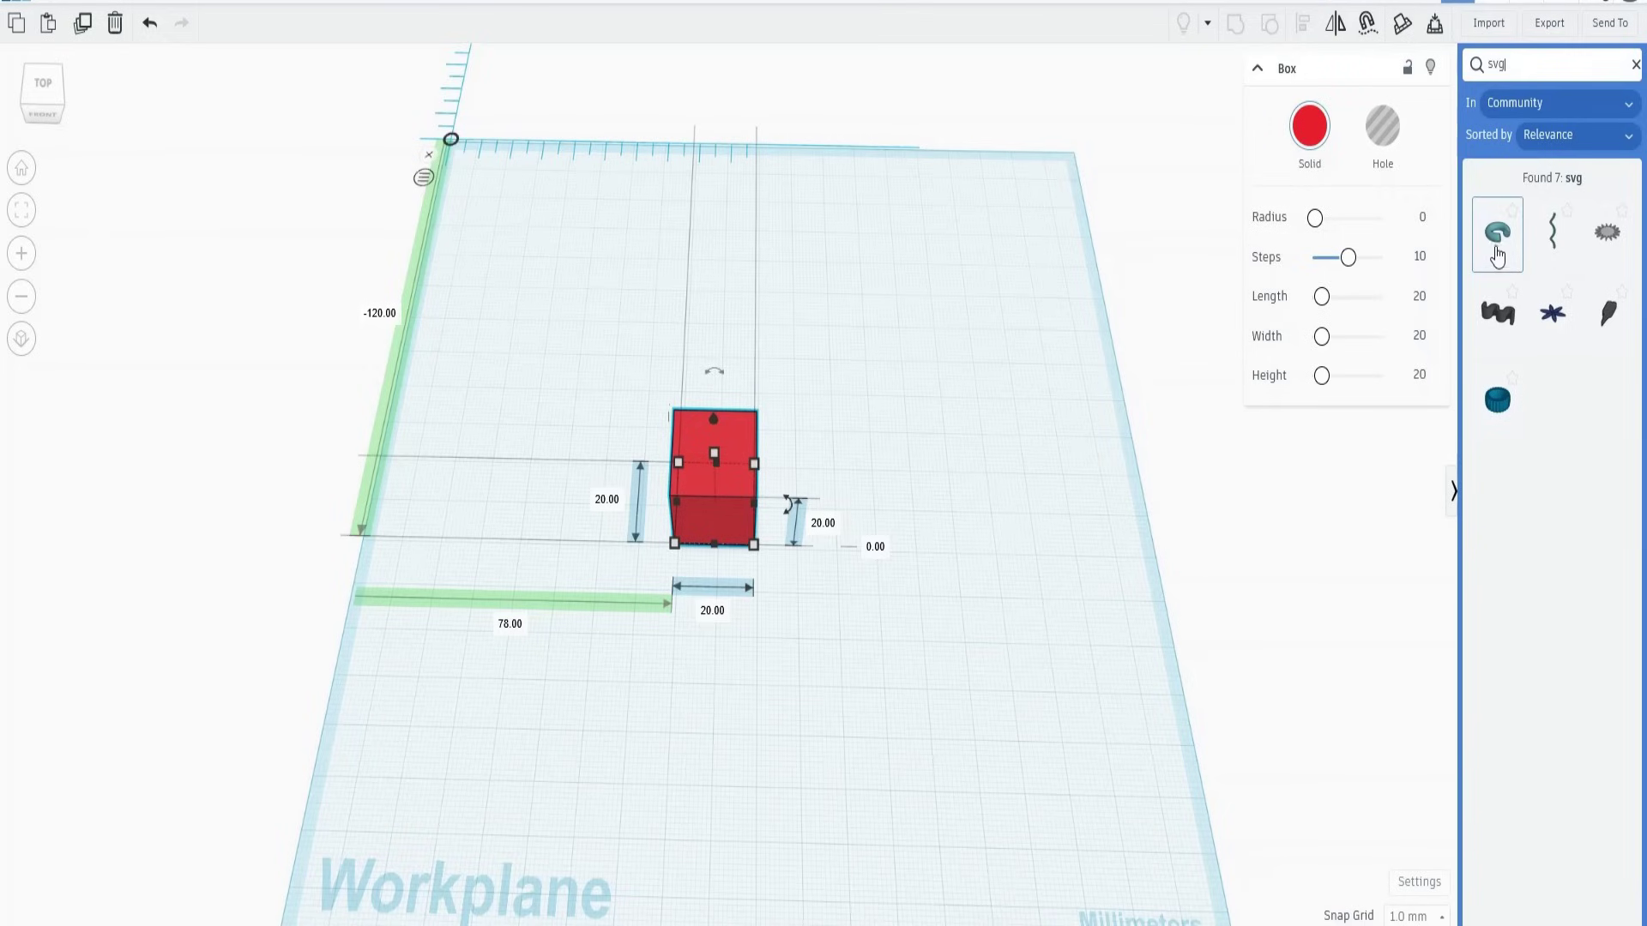
left_click(1497, 235)
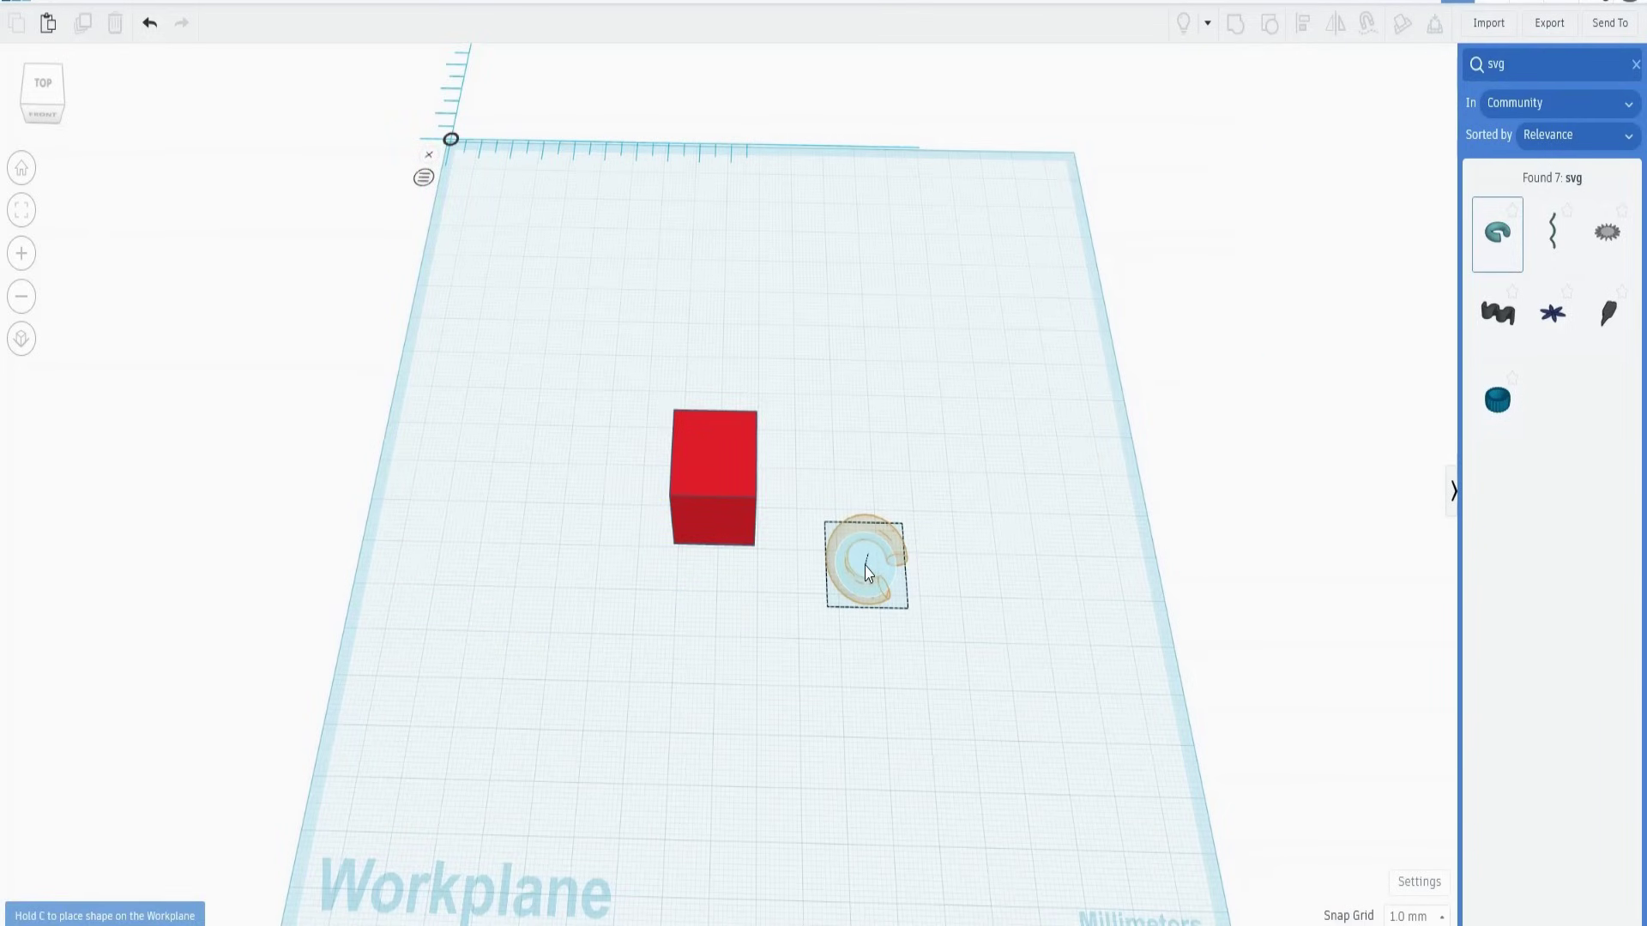
left_click(868, 564)
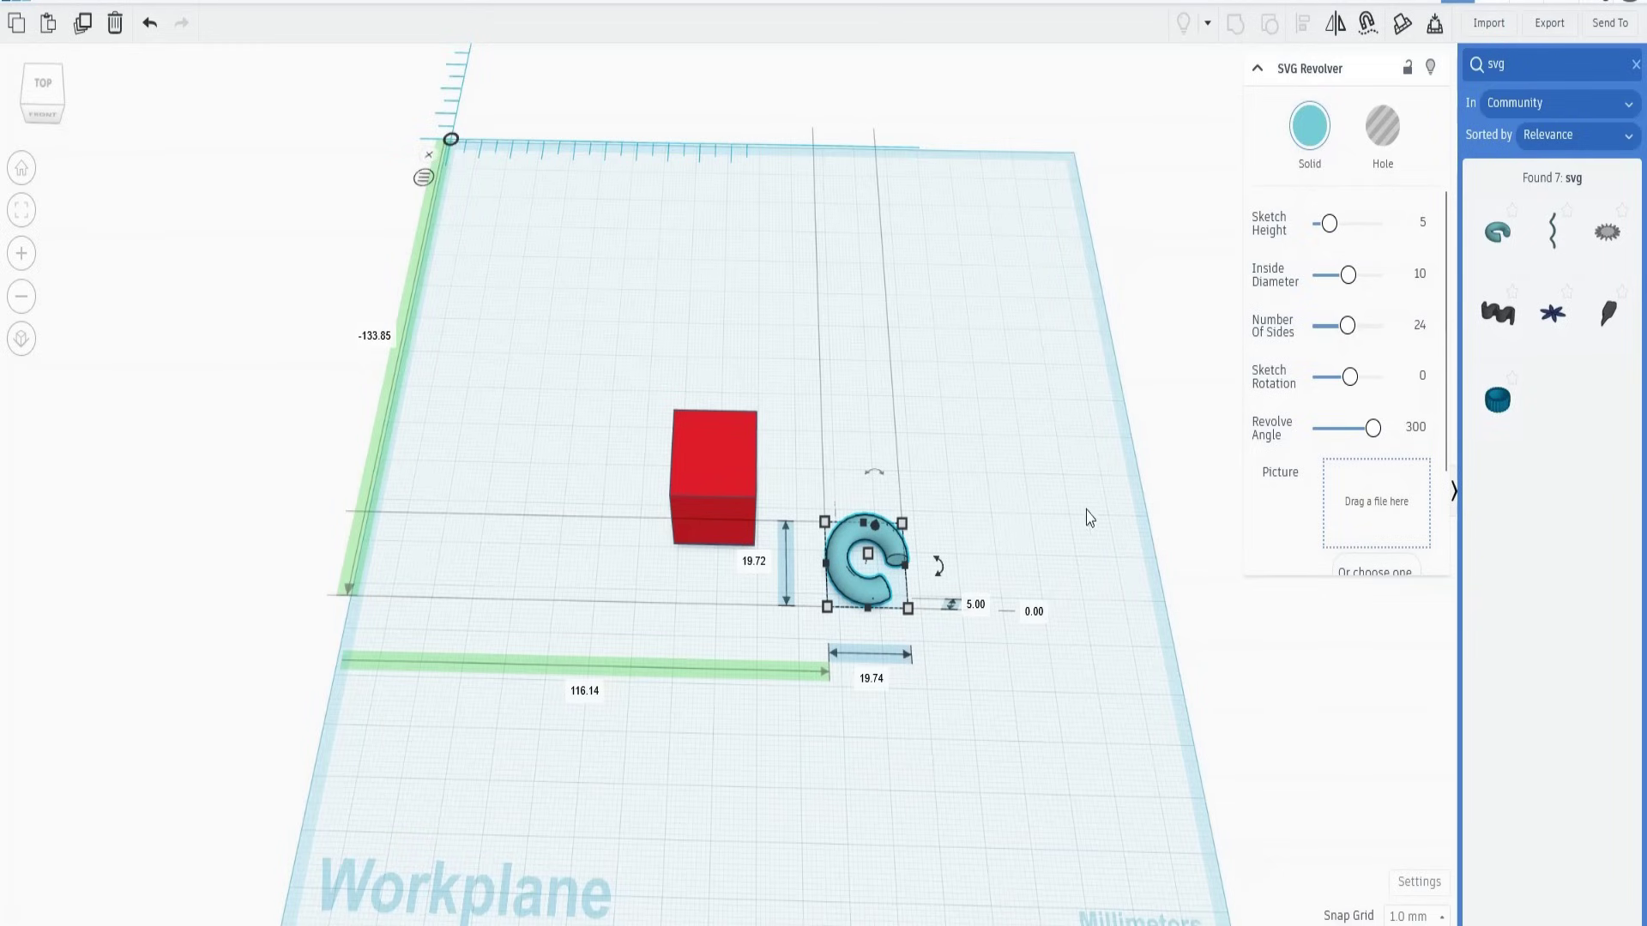
left_click(719, 464)
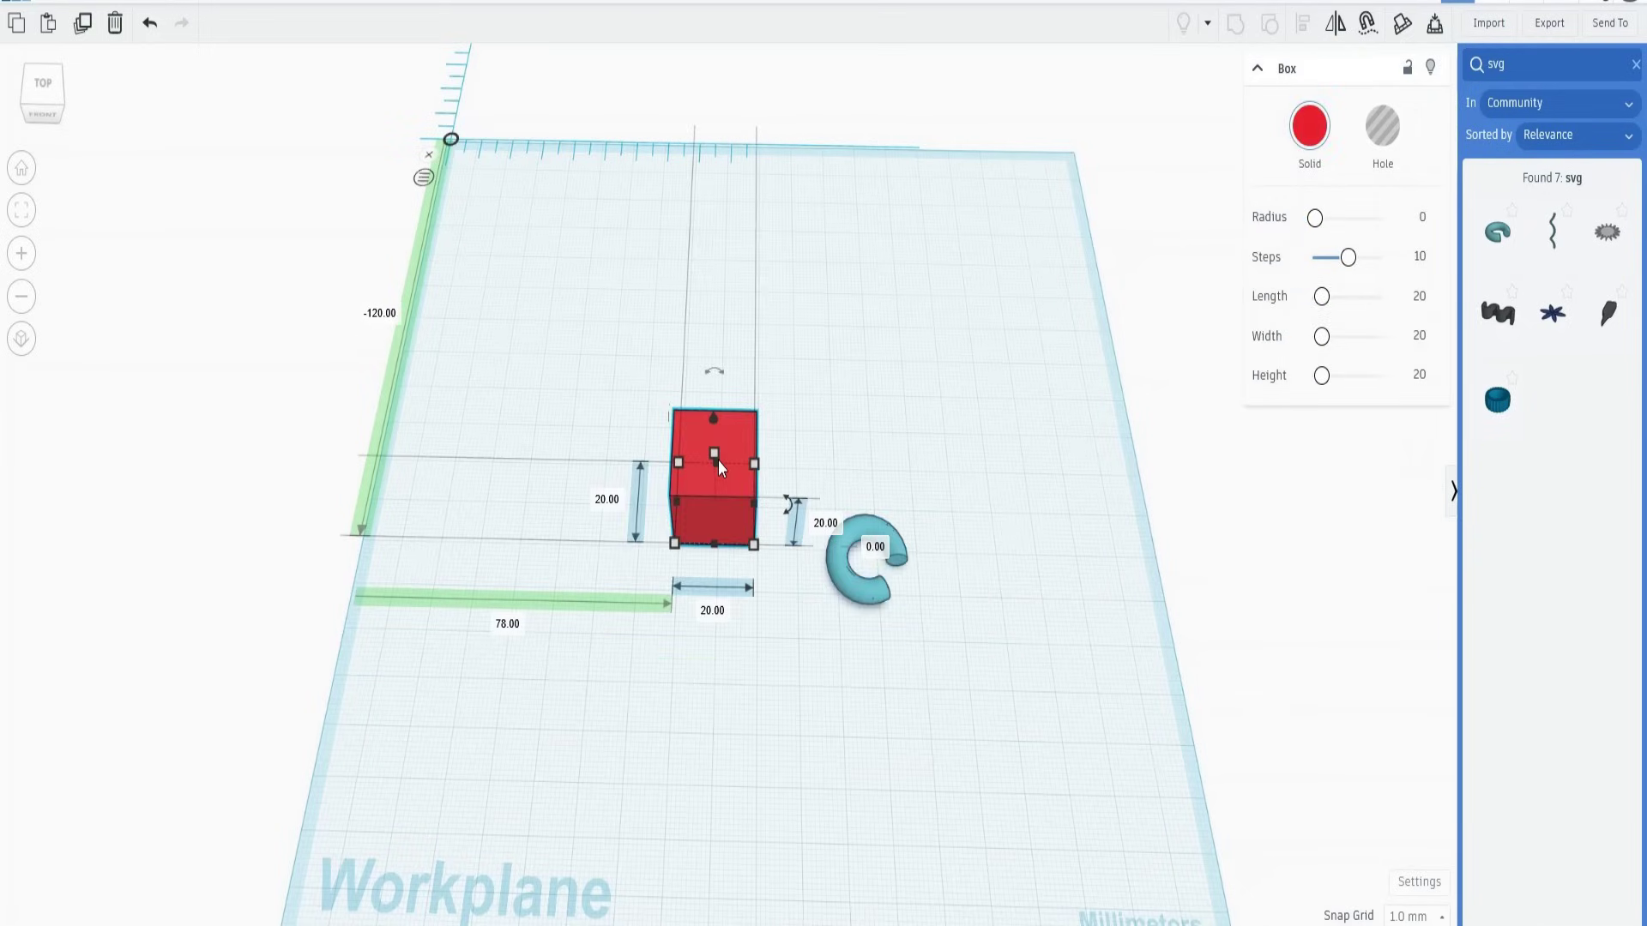
Download the red box as an SVG file, then select the C-shaped revolver
left_click(1544, 30)
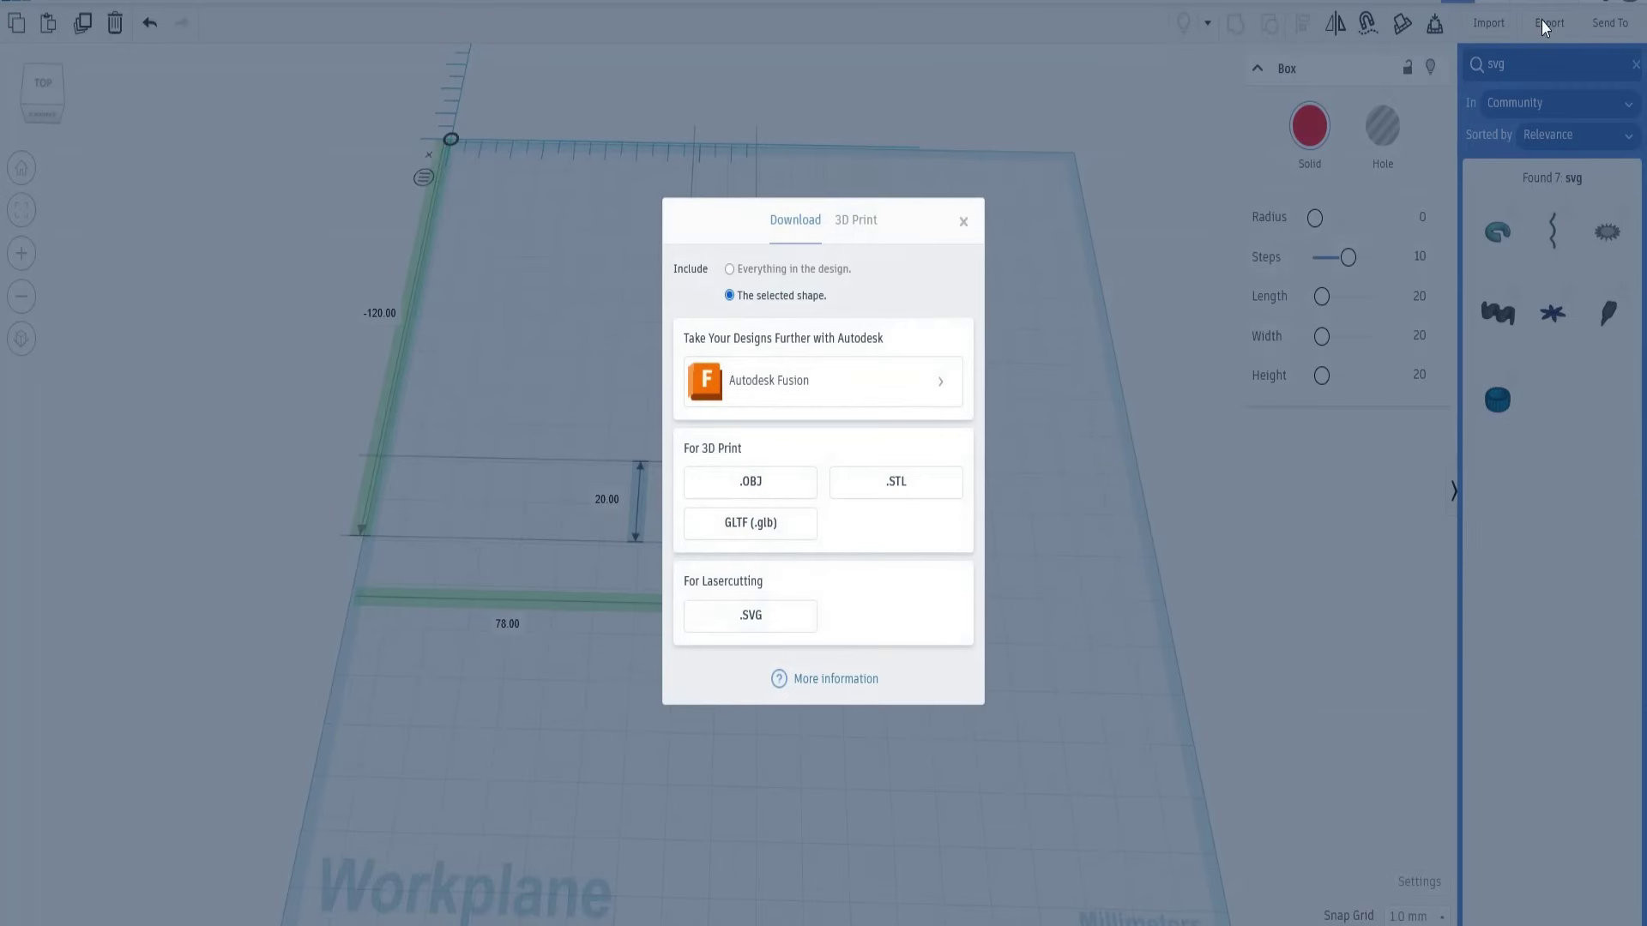
left_click(750, 616)
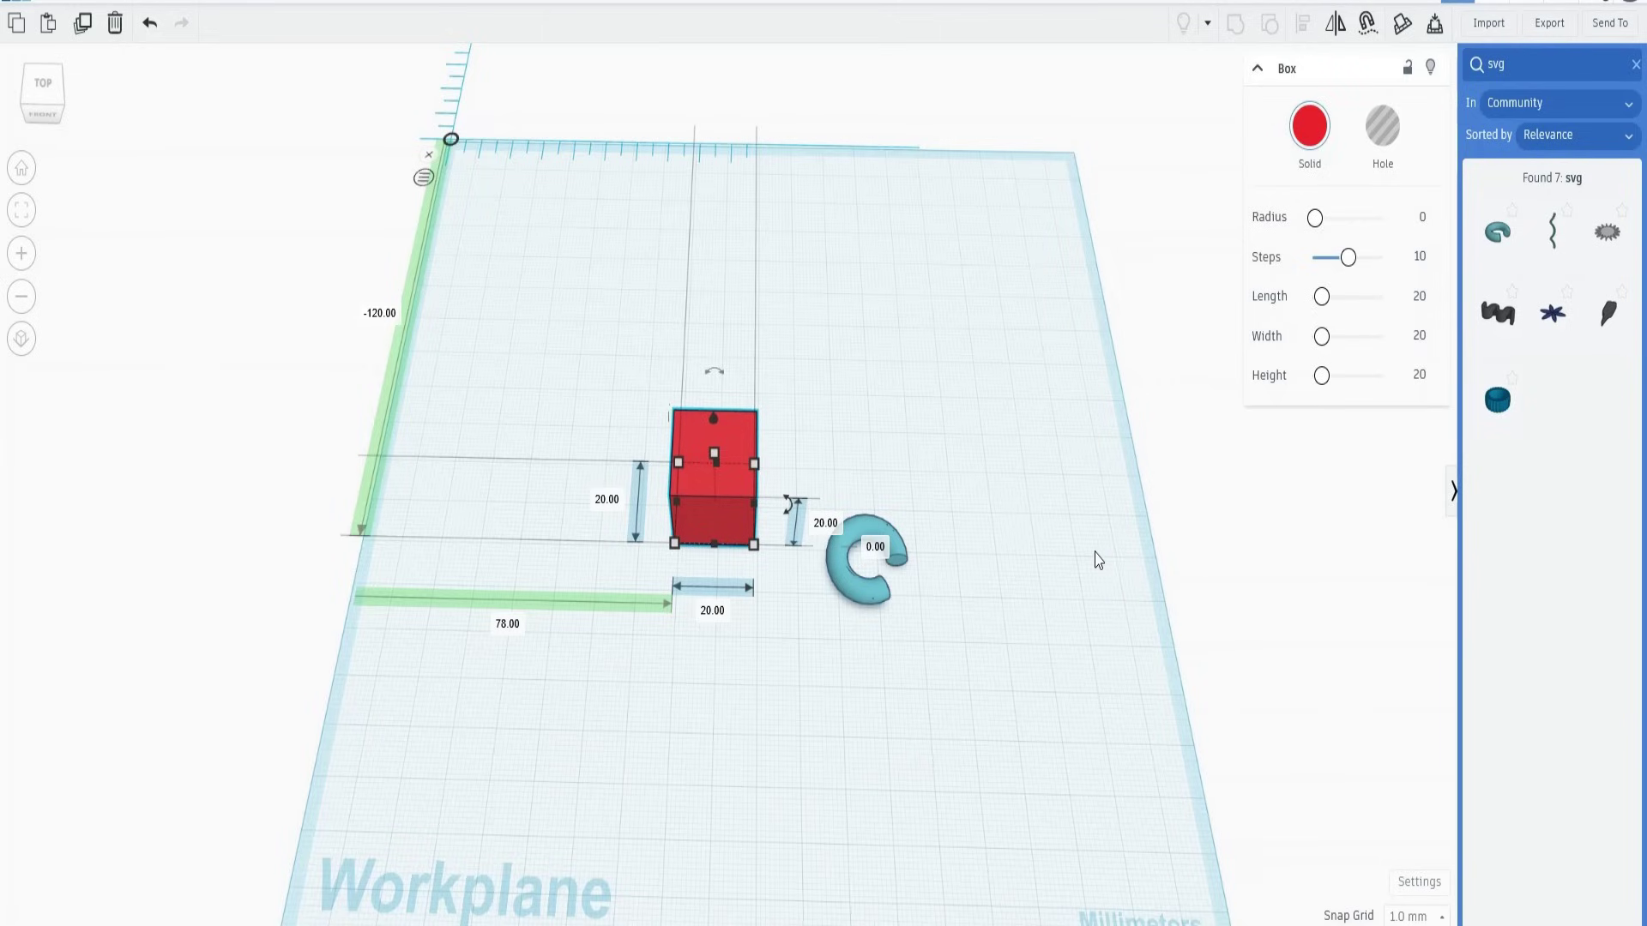
left_click(914, 557)
left_click(899, 562)
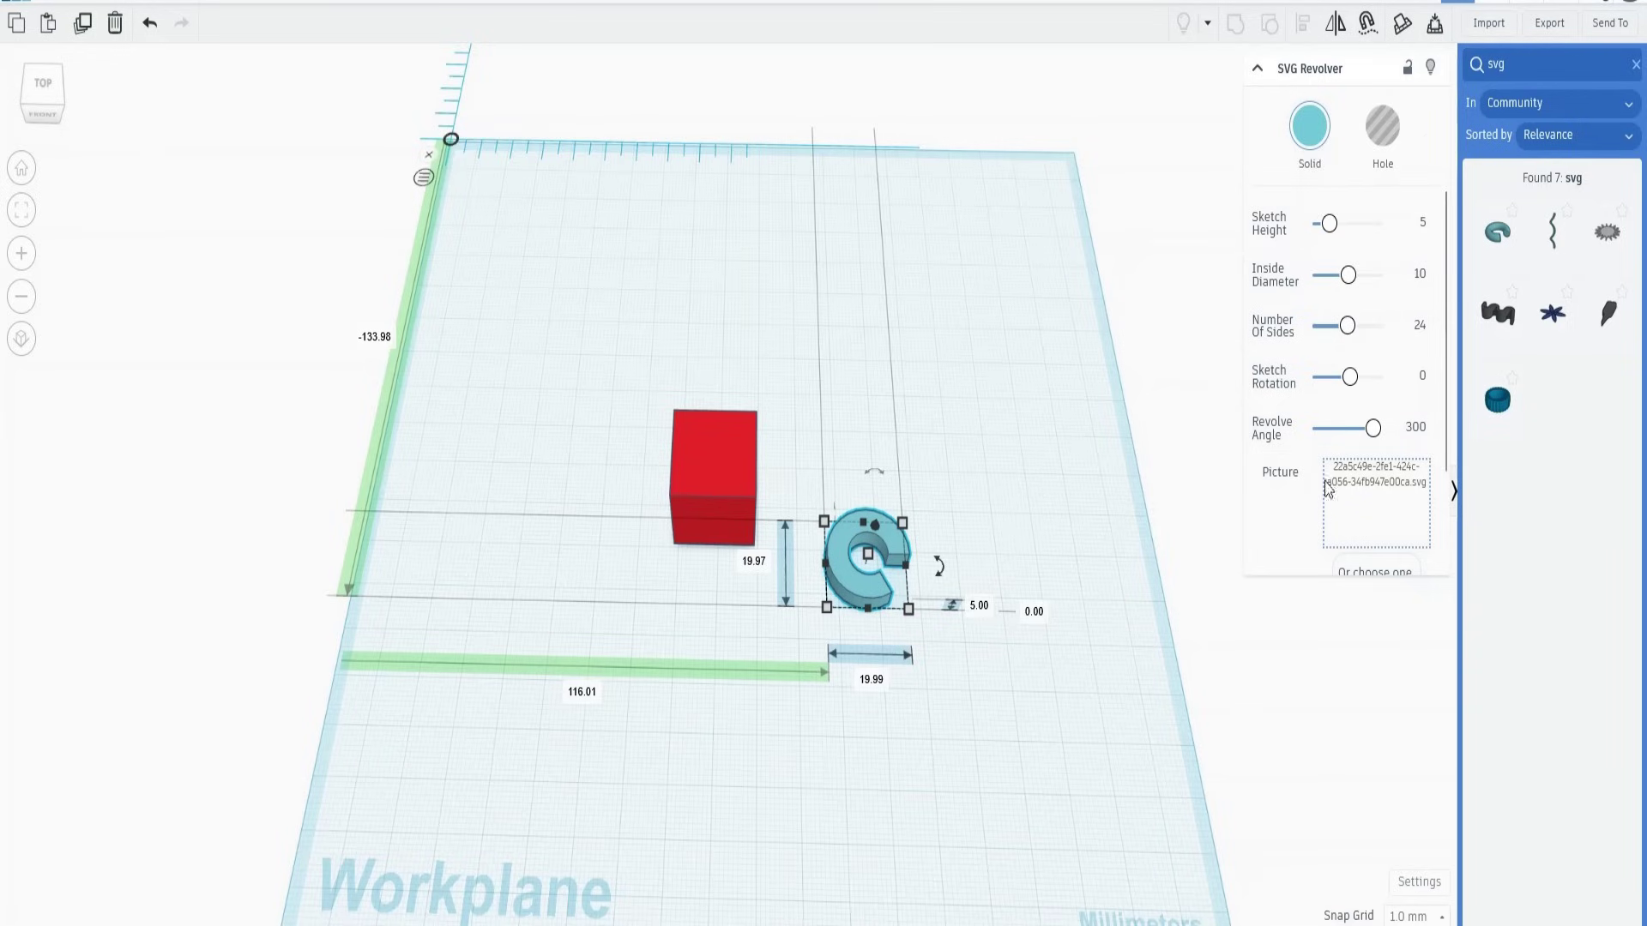
Set the revolver's Sketch Rotation to 45°
left_click(1424, 378)
type("45")
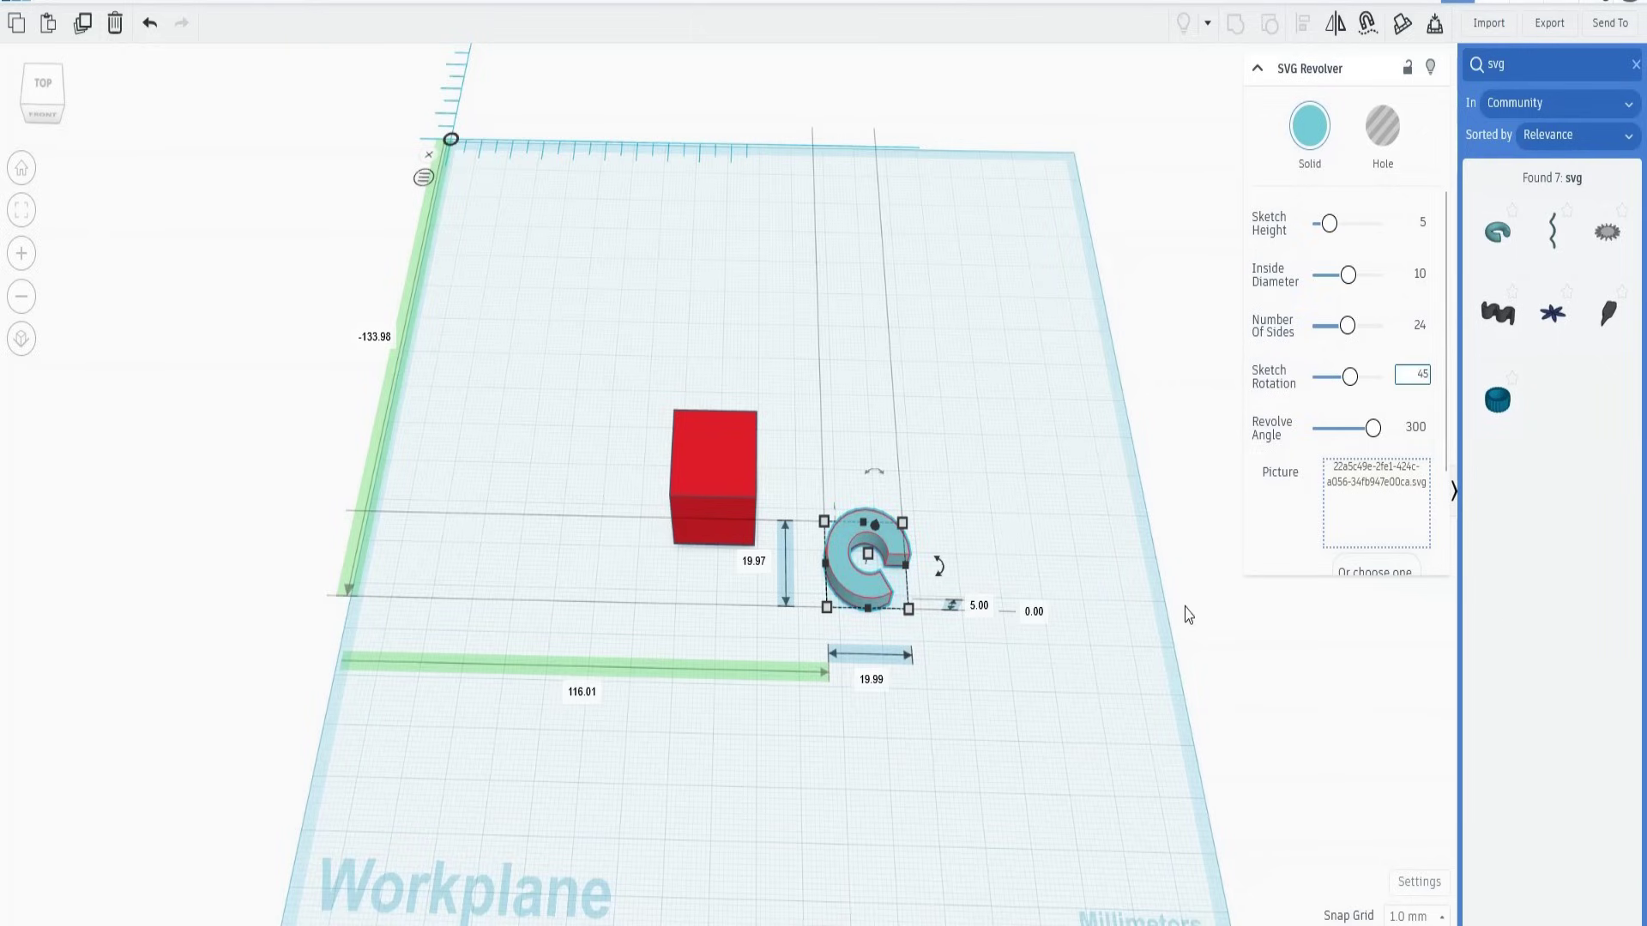
key("Return")
left_click(1088, 645)
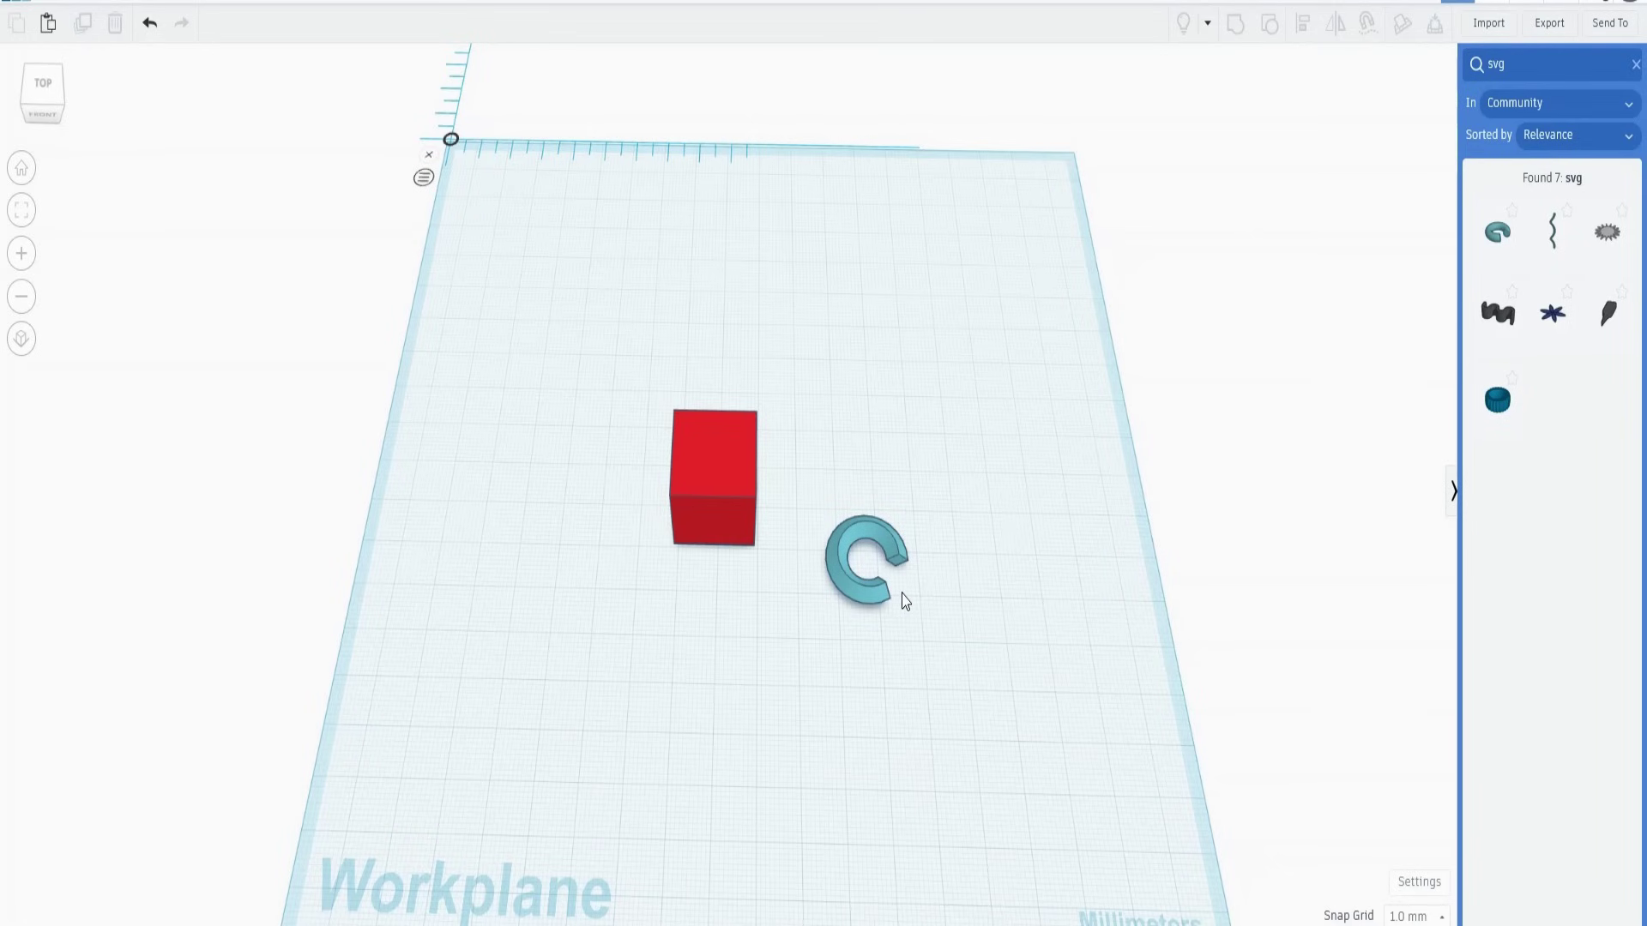
left_click(897, 562)
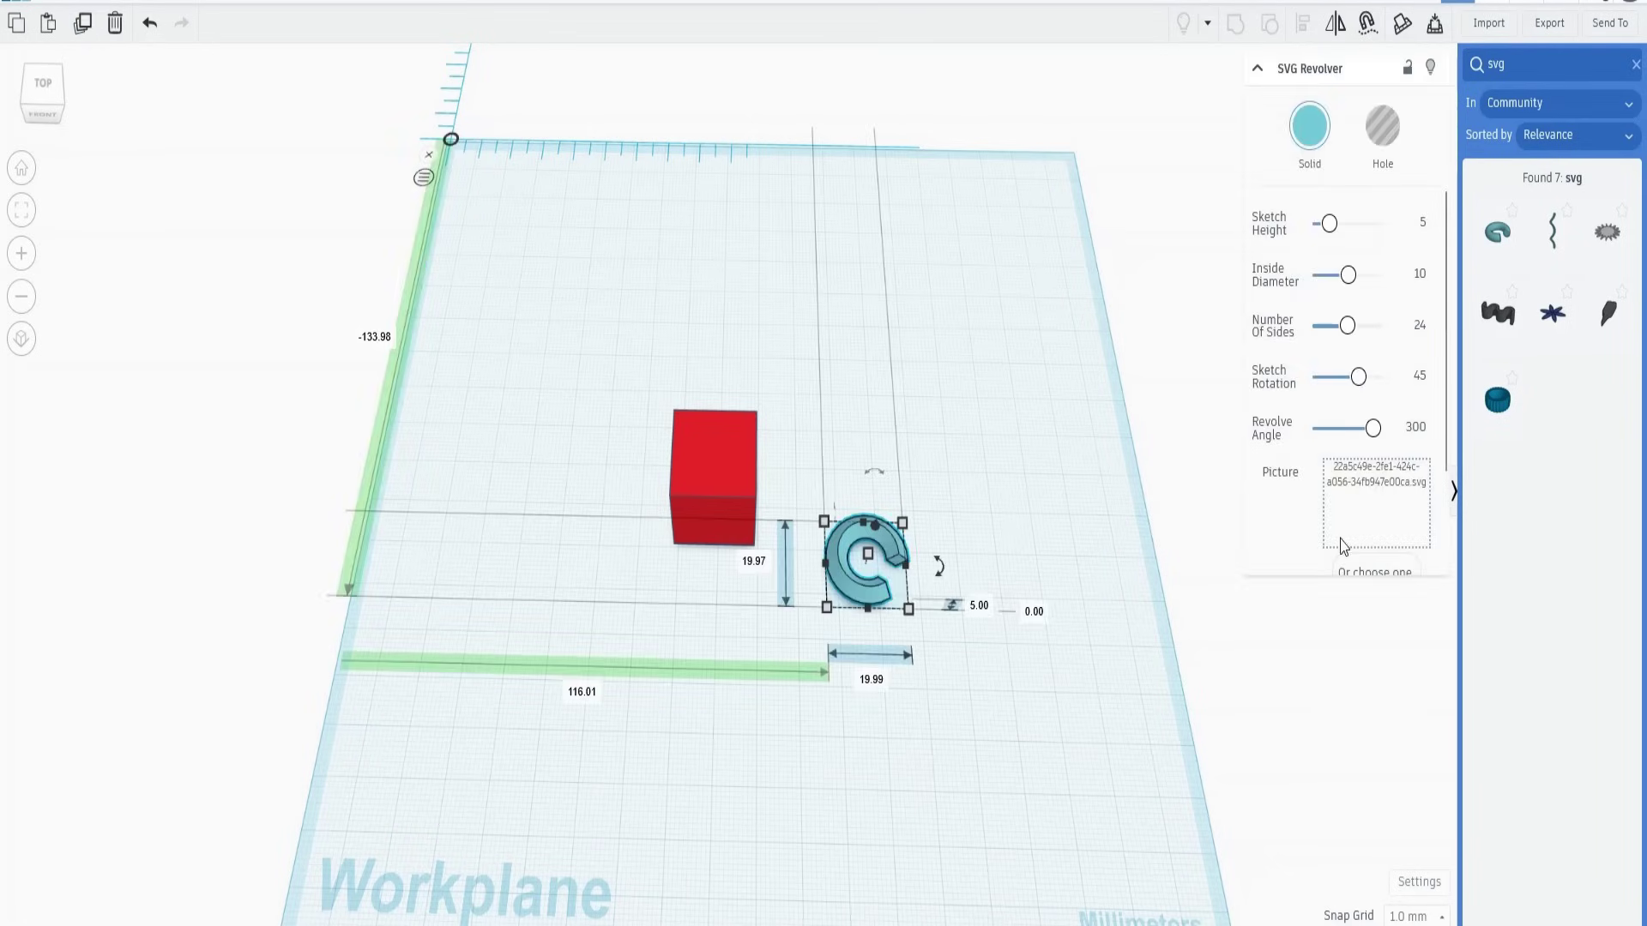
Set Revolve Angle to 360° and widen the Inside Diameter to 20
left_click(1417, 425)
type("360")
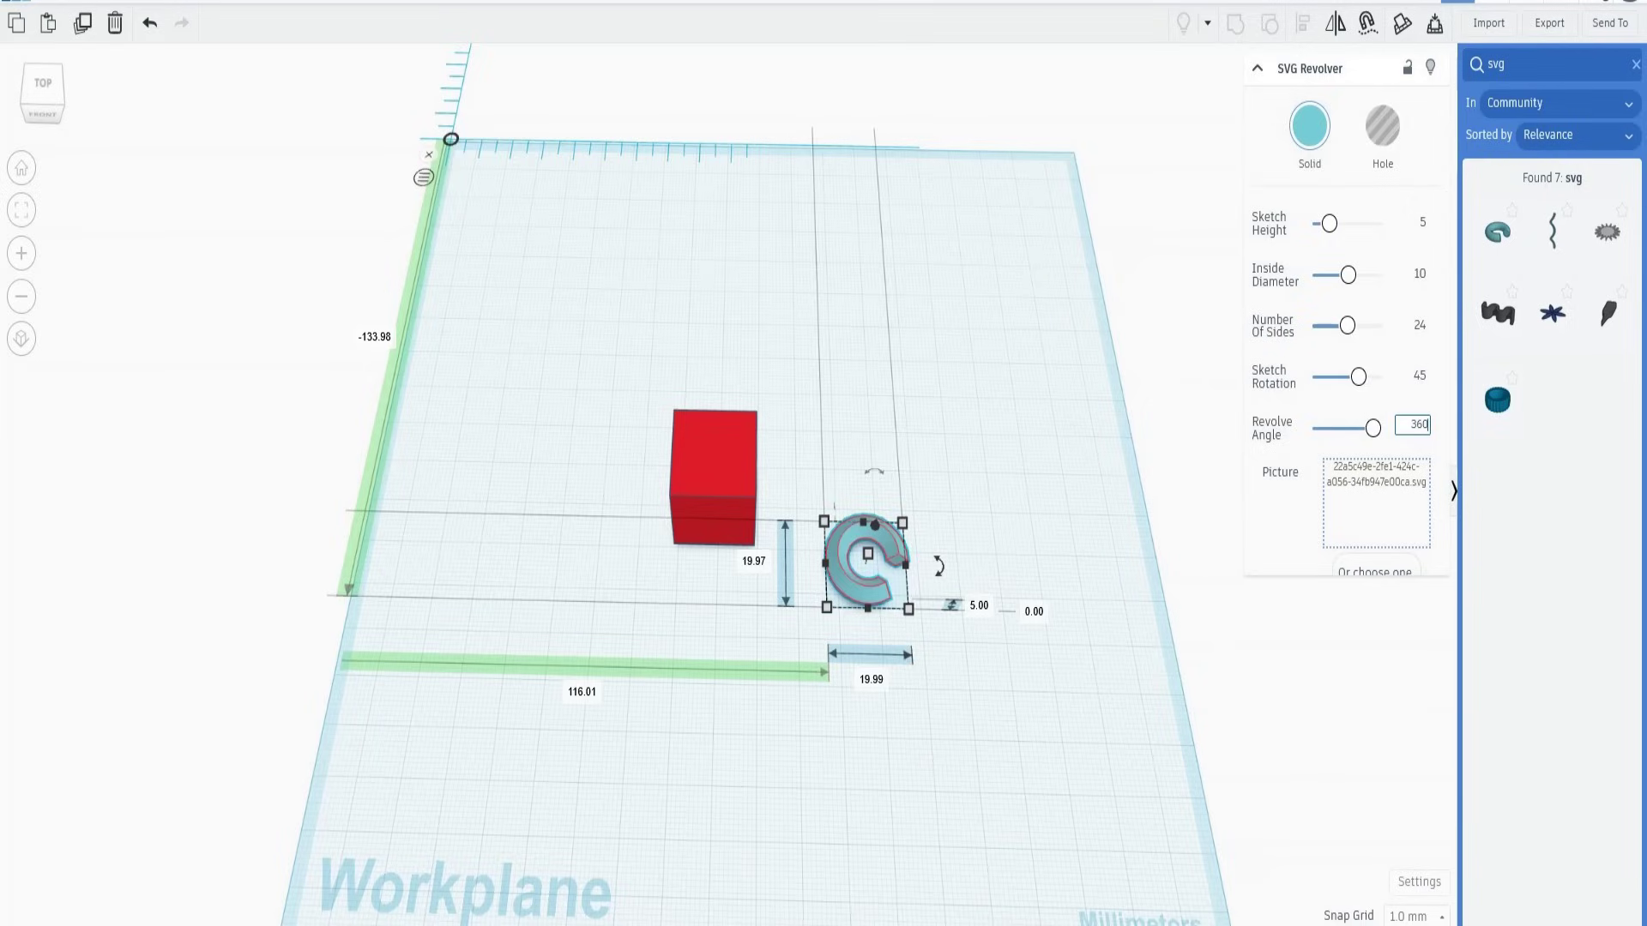
left_click(1020, 575)
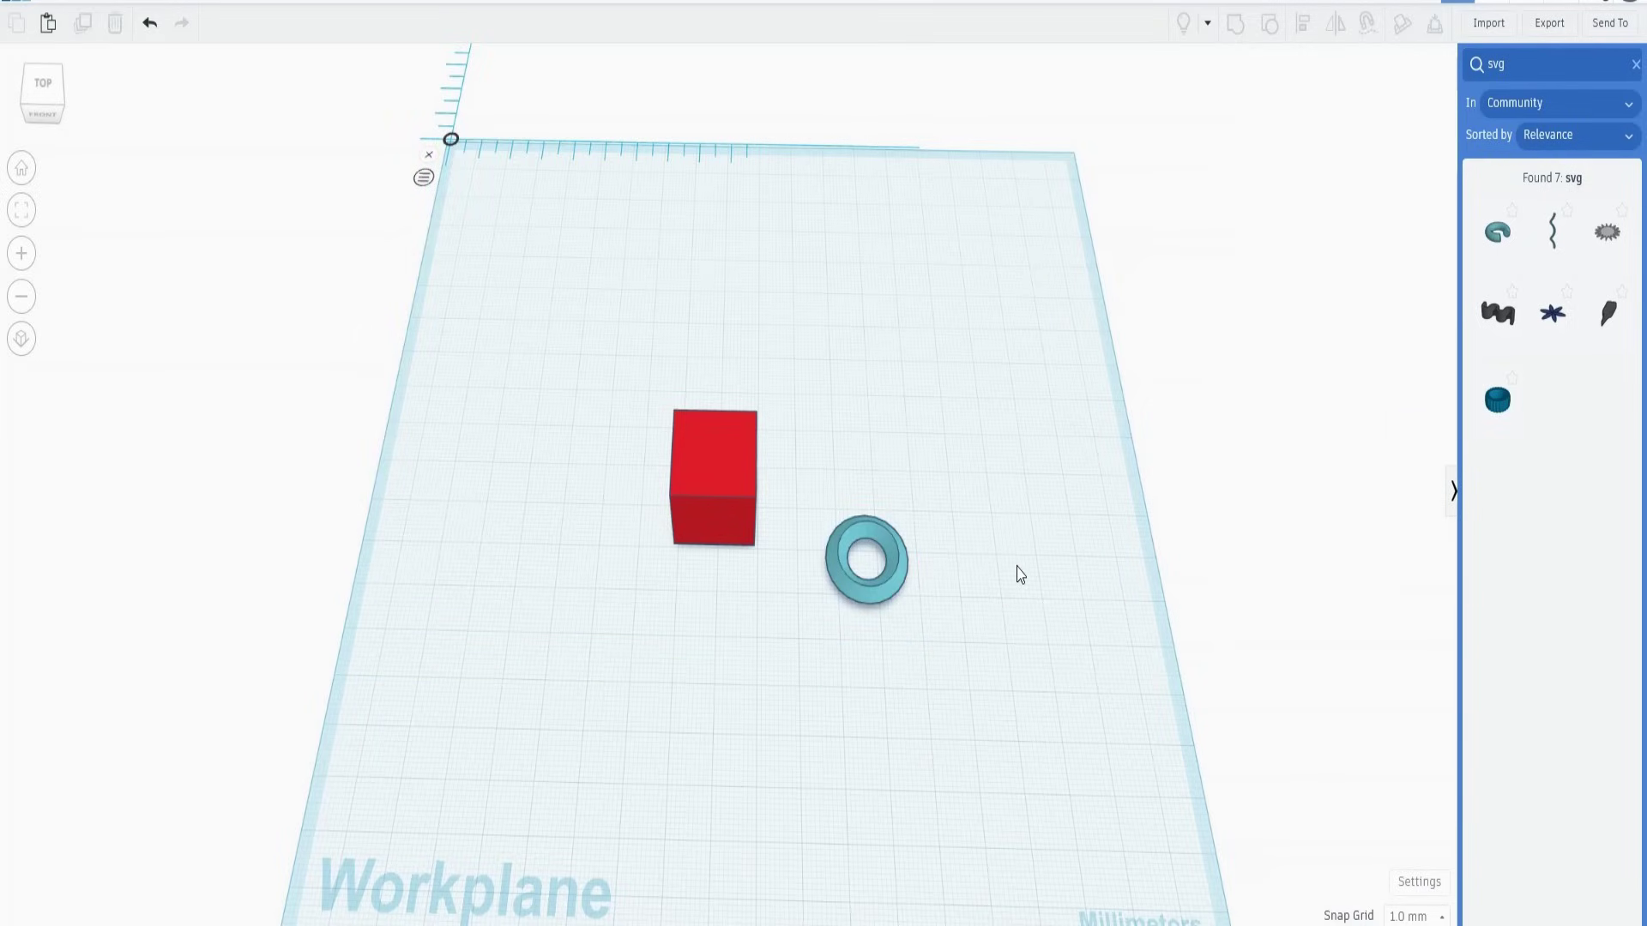
left_click(892, 562)
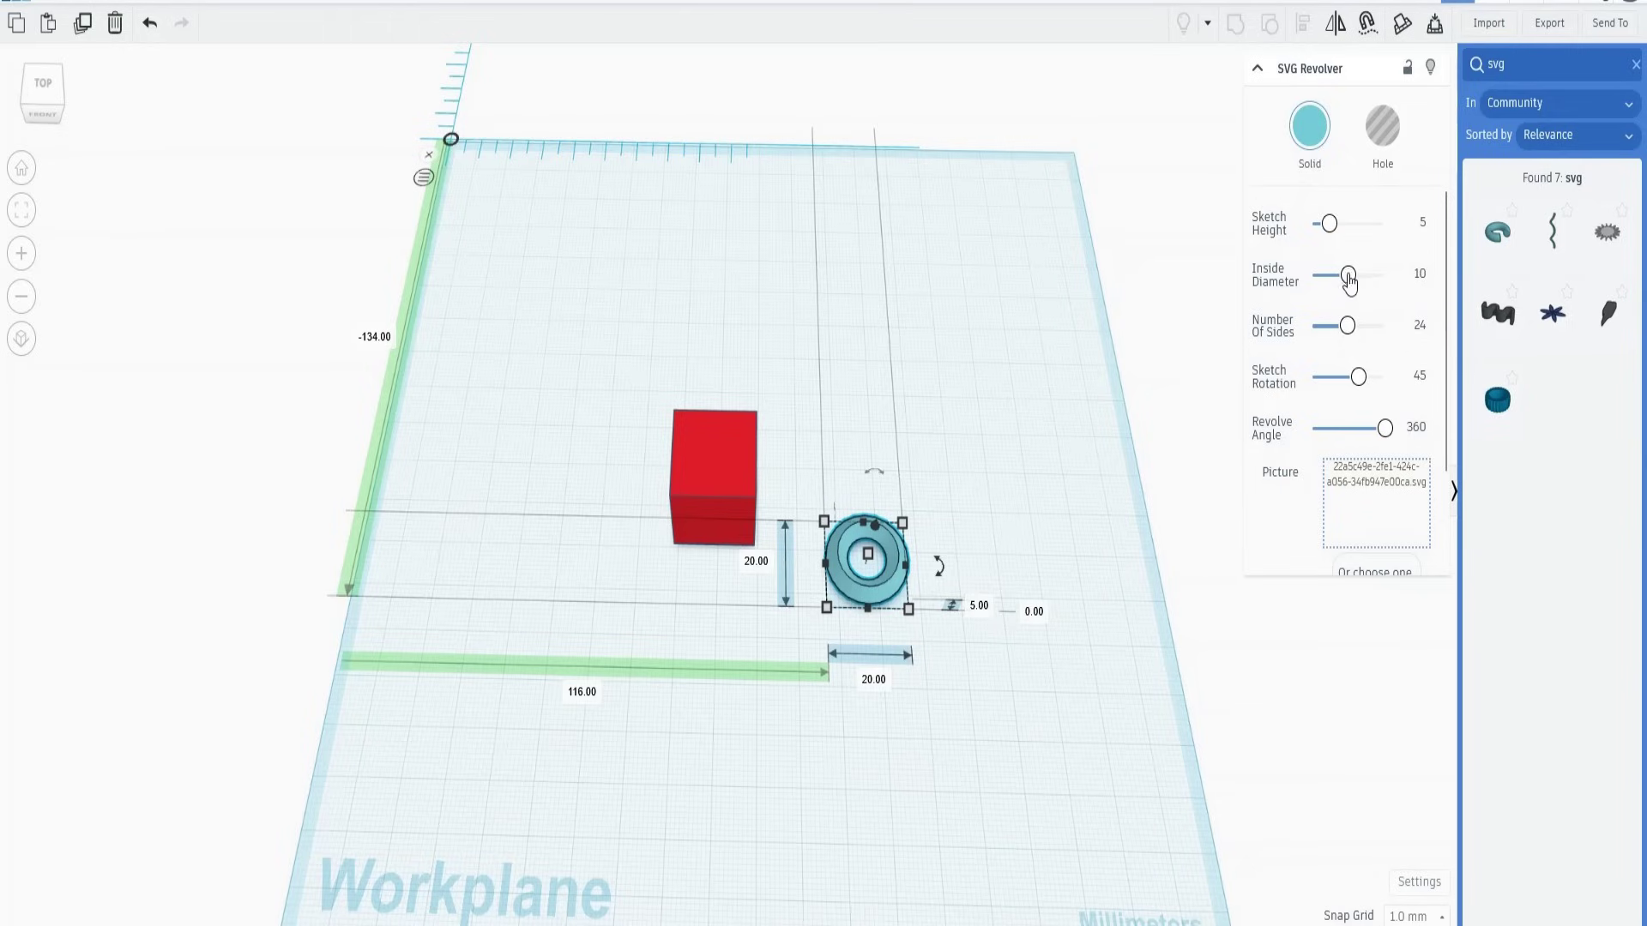
left_click_drag(1349, 279, 1427, 279)
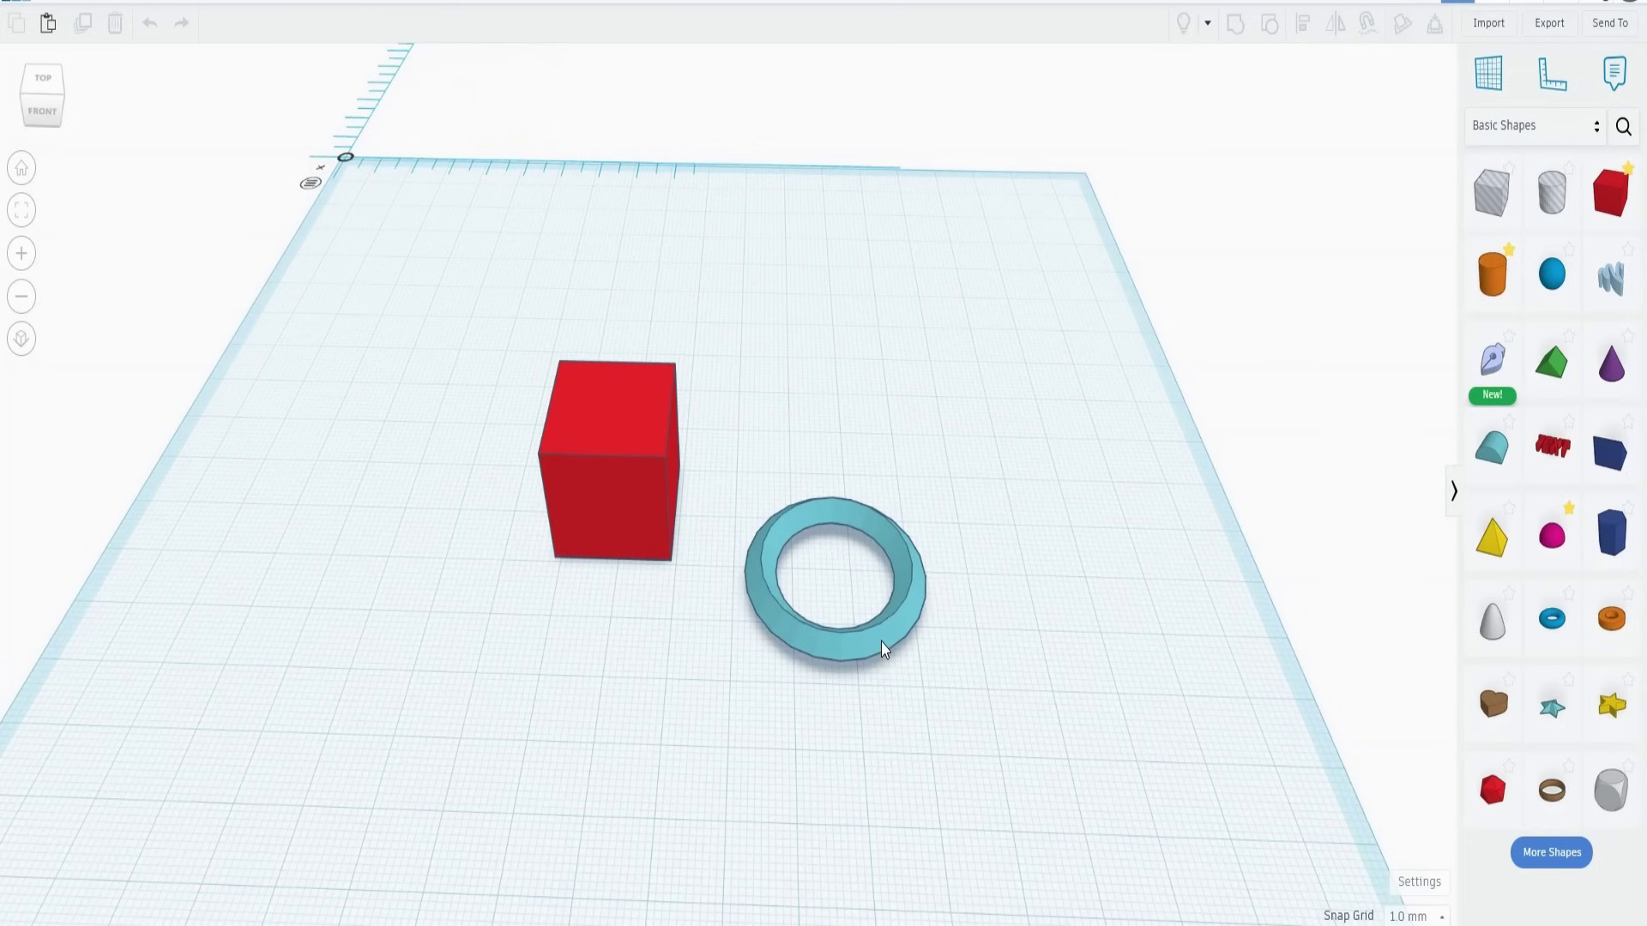
Set the ring's Sketch Height to 1 mm and Number Of Sides to 48
left_click(883, 649)
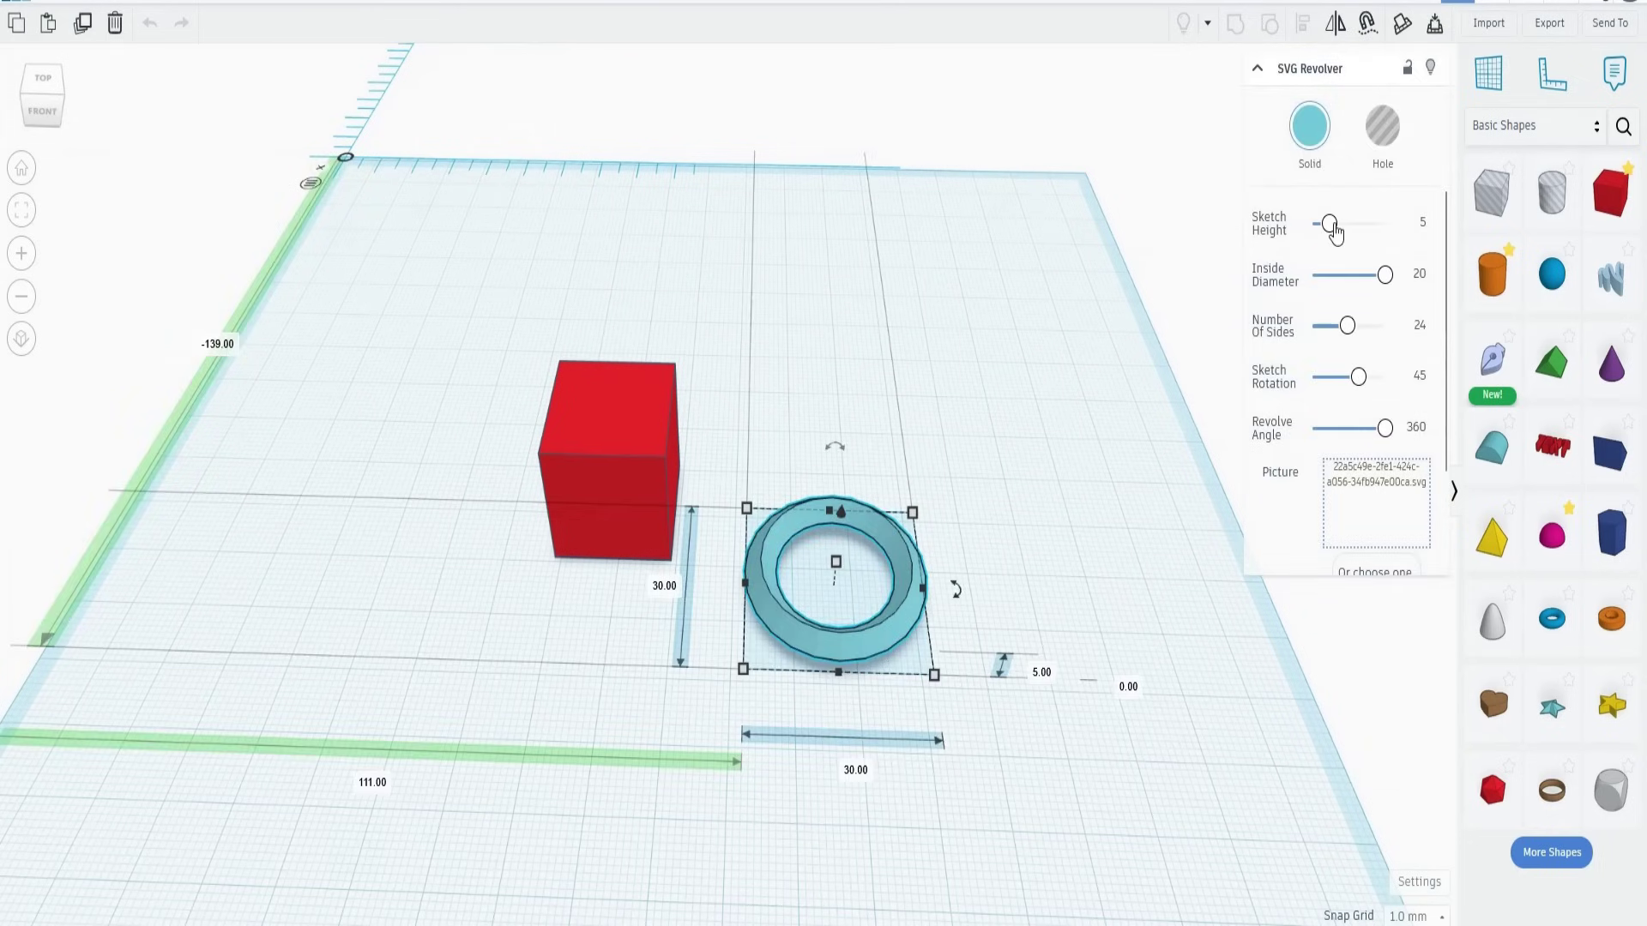
left_click_drag(1333, 227, 1324, 227)
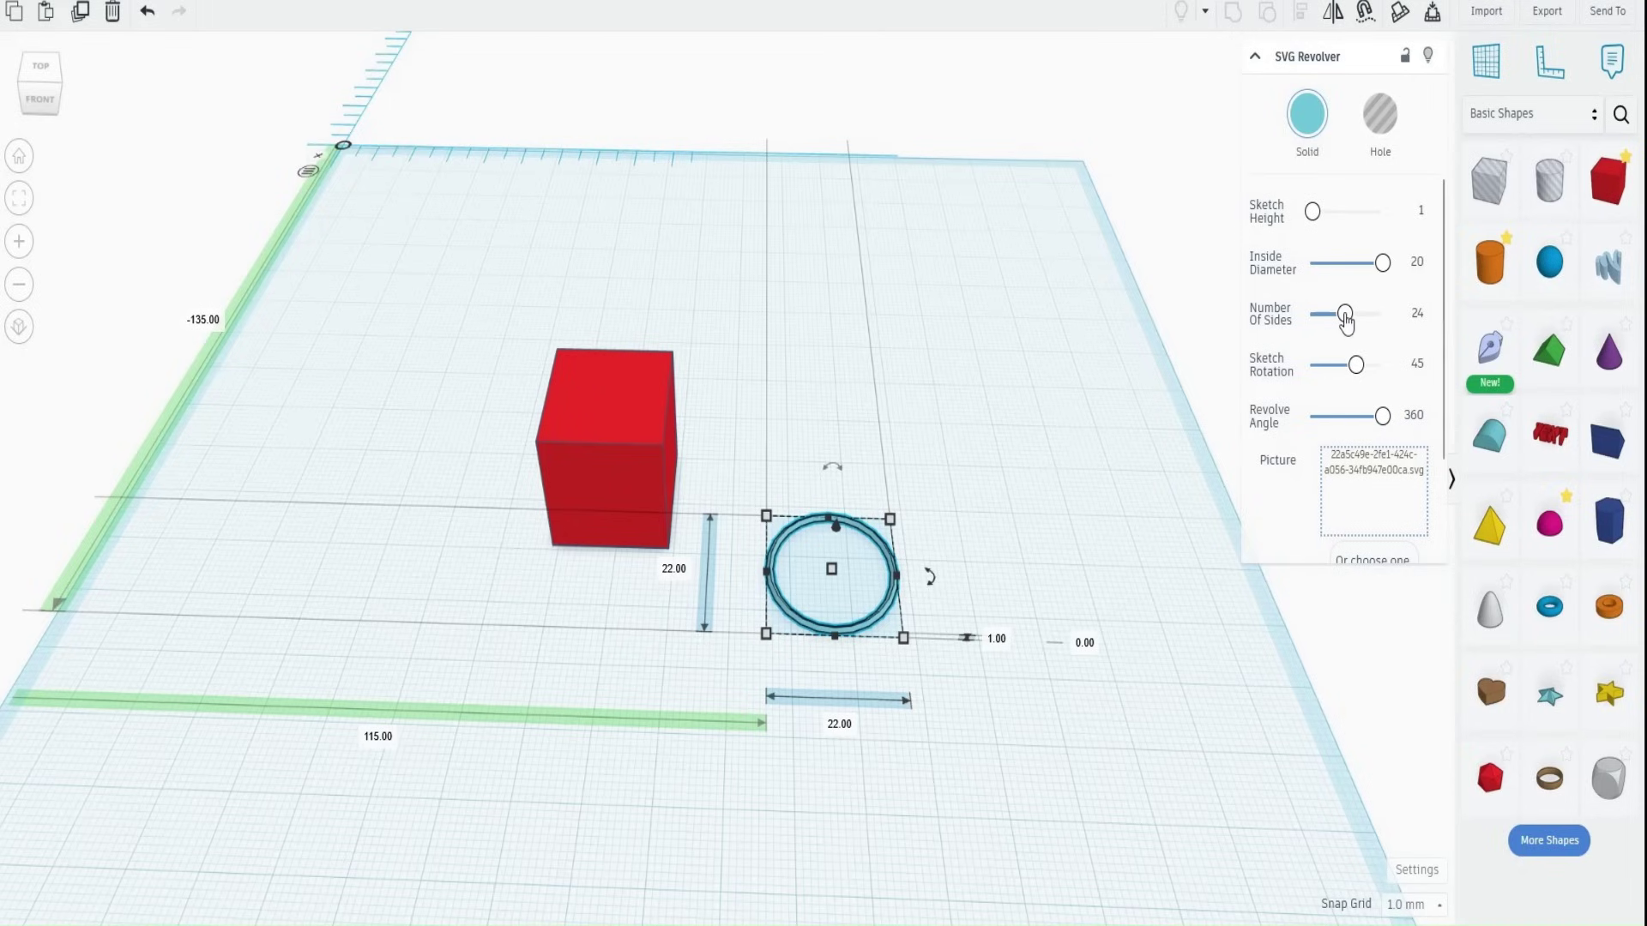
left_click_drag(1344, 315, 1385, 315)
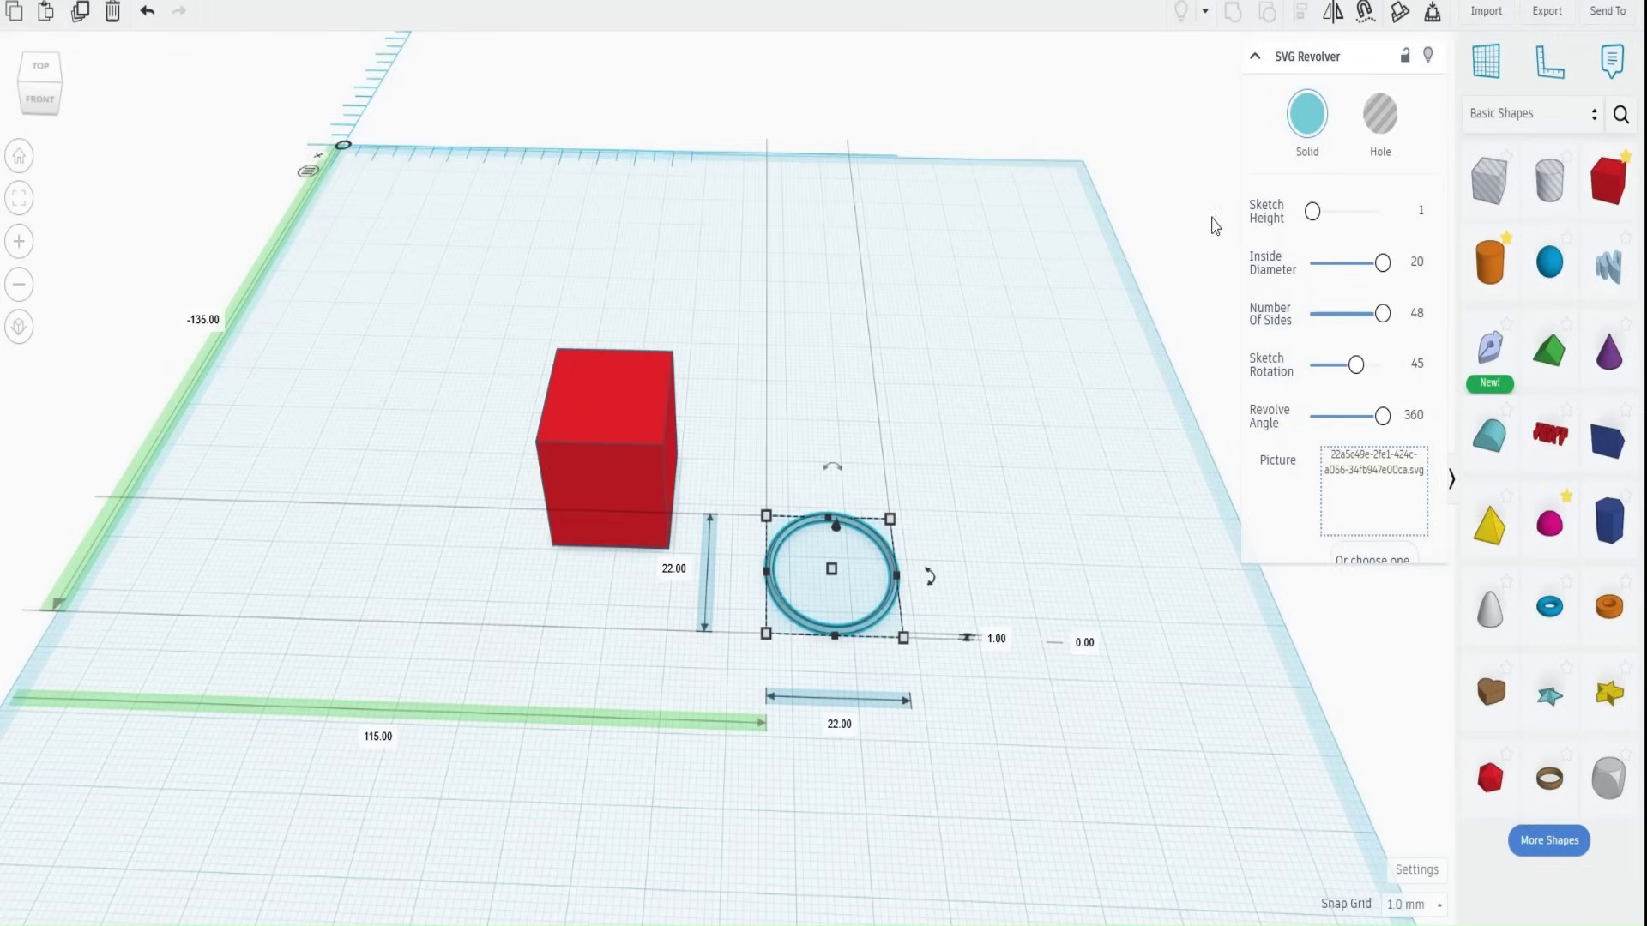
Export the small ring as an STL file
left_click(1548, 14)
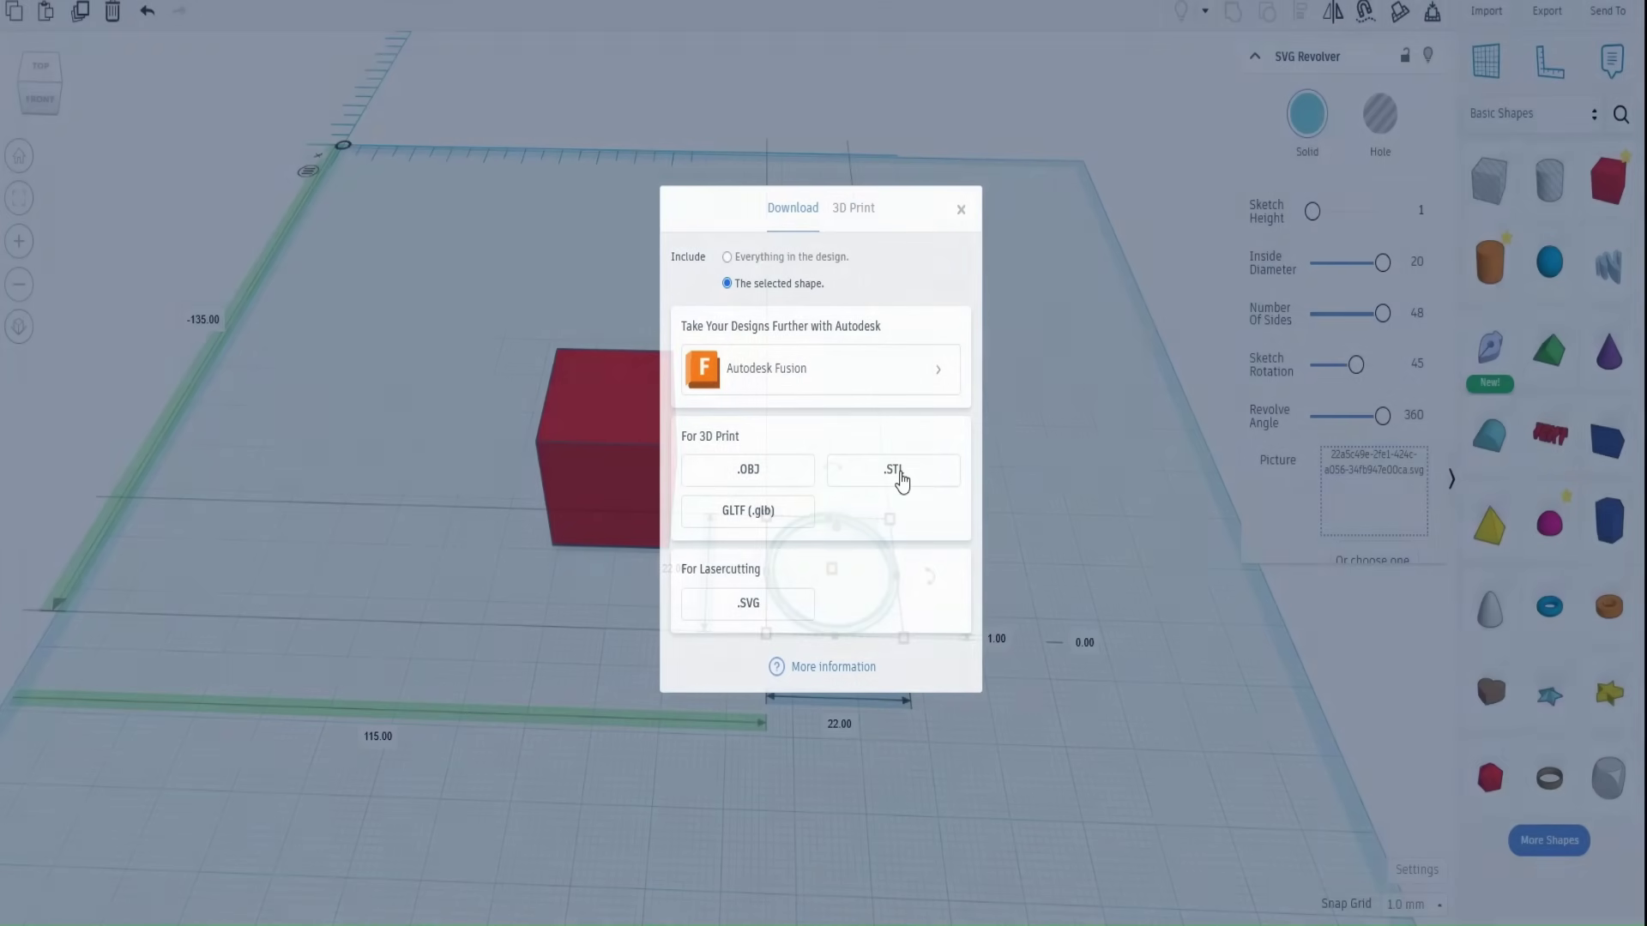
left_click(900, 483)
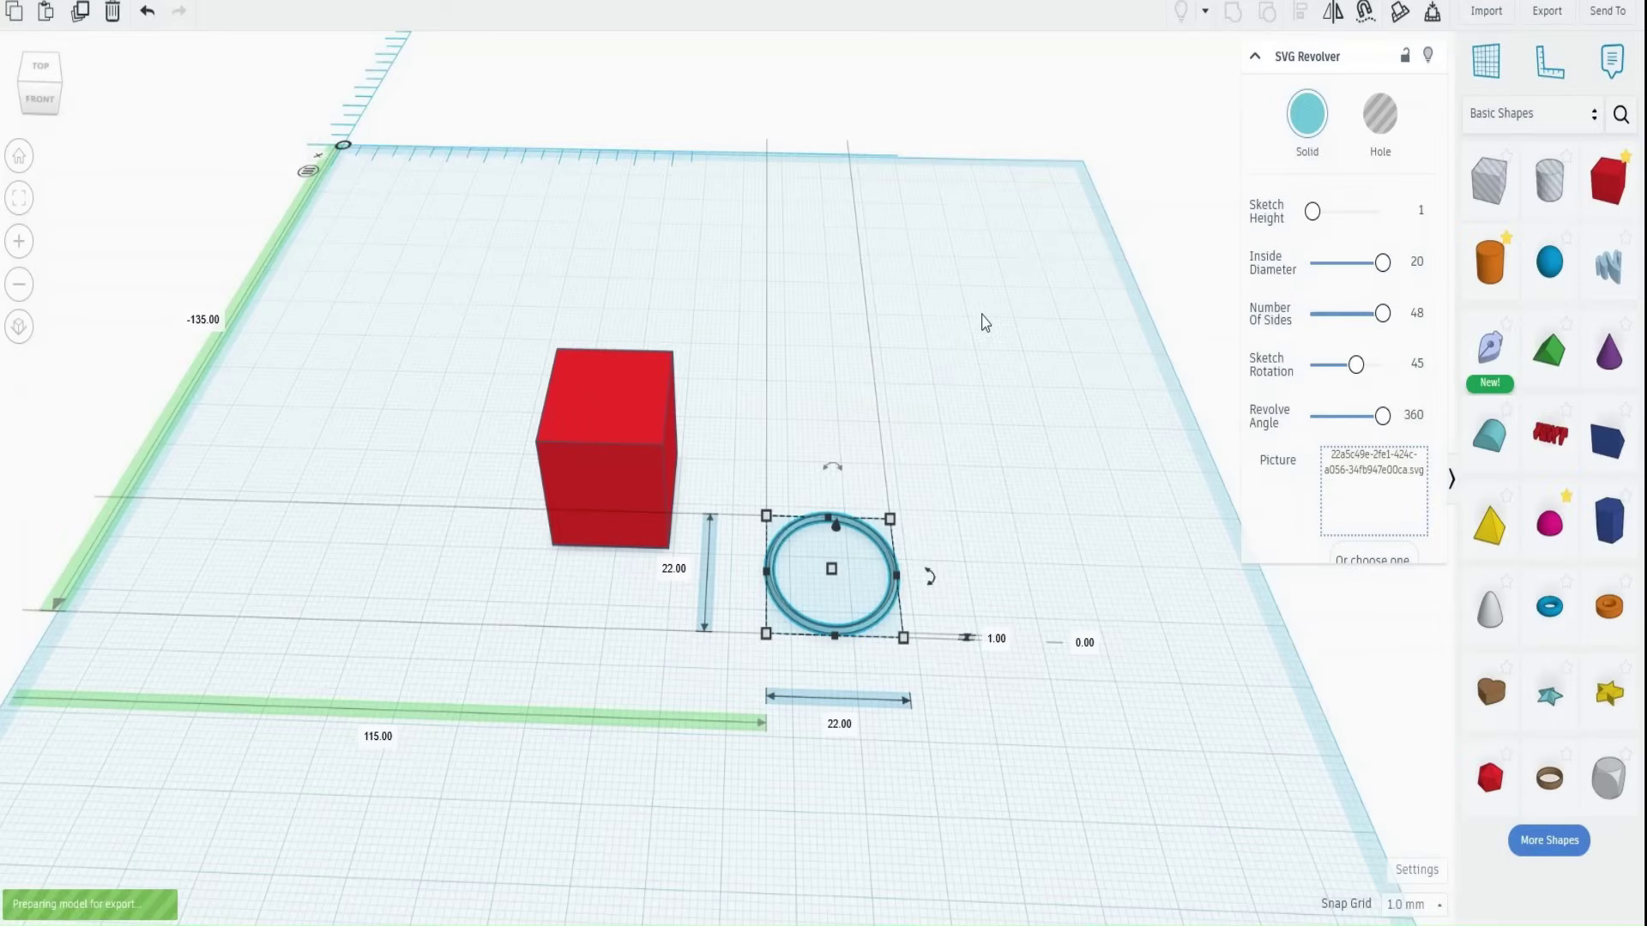
left_click(1012, 120)
Import the exported ring STL back at 1000% scale
left_click(1490, 13)
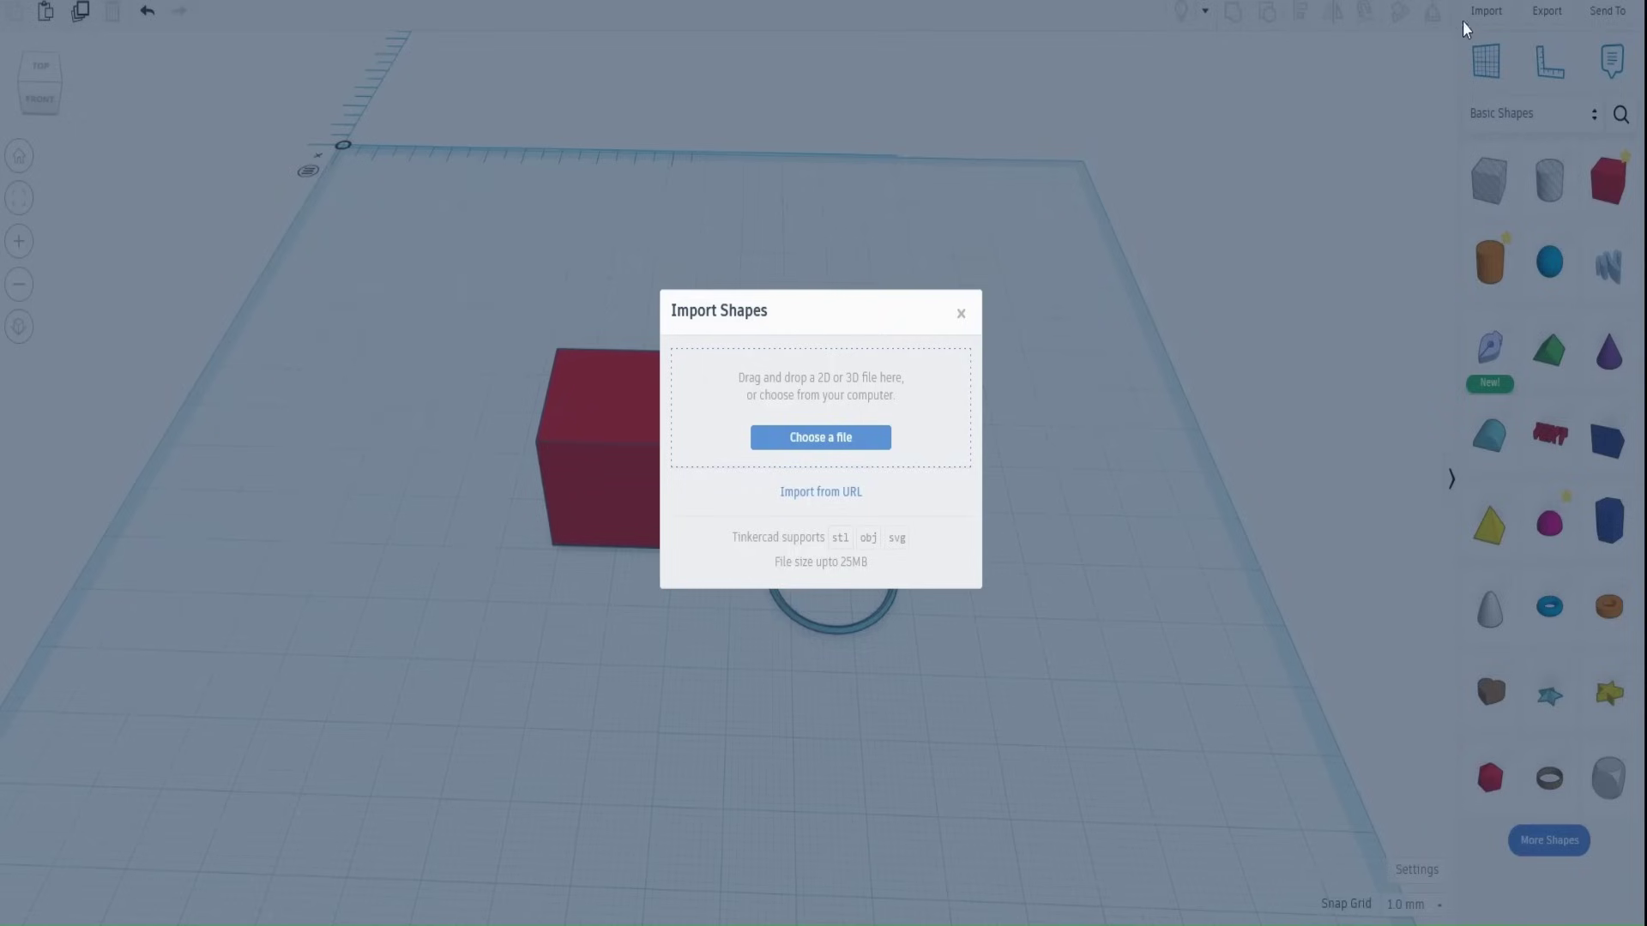
left_click(820, 437)
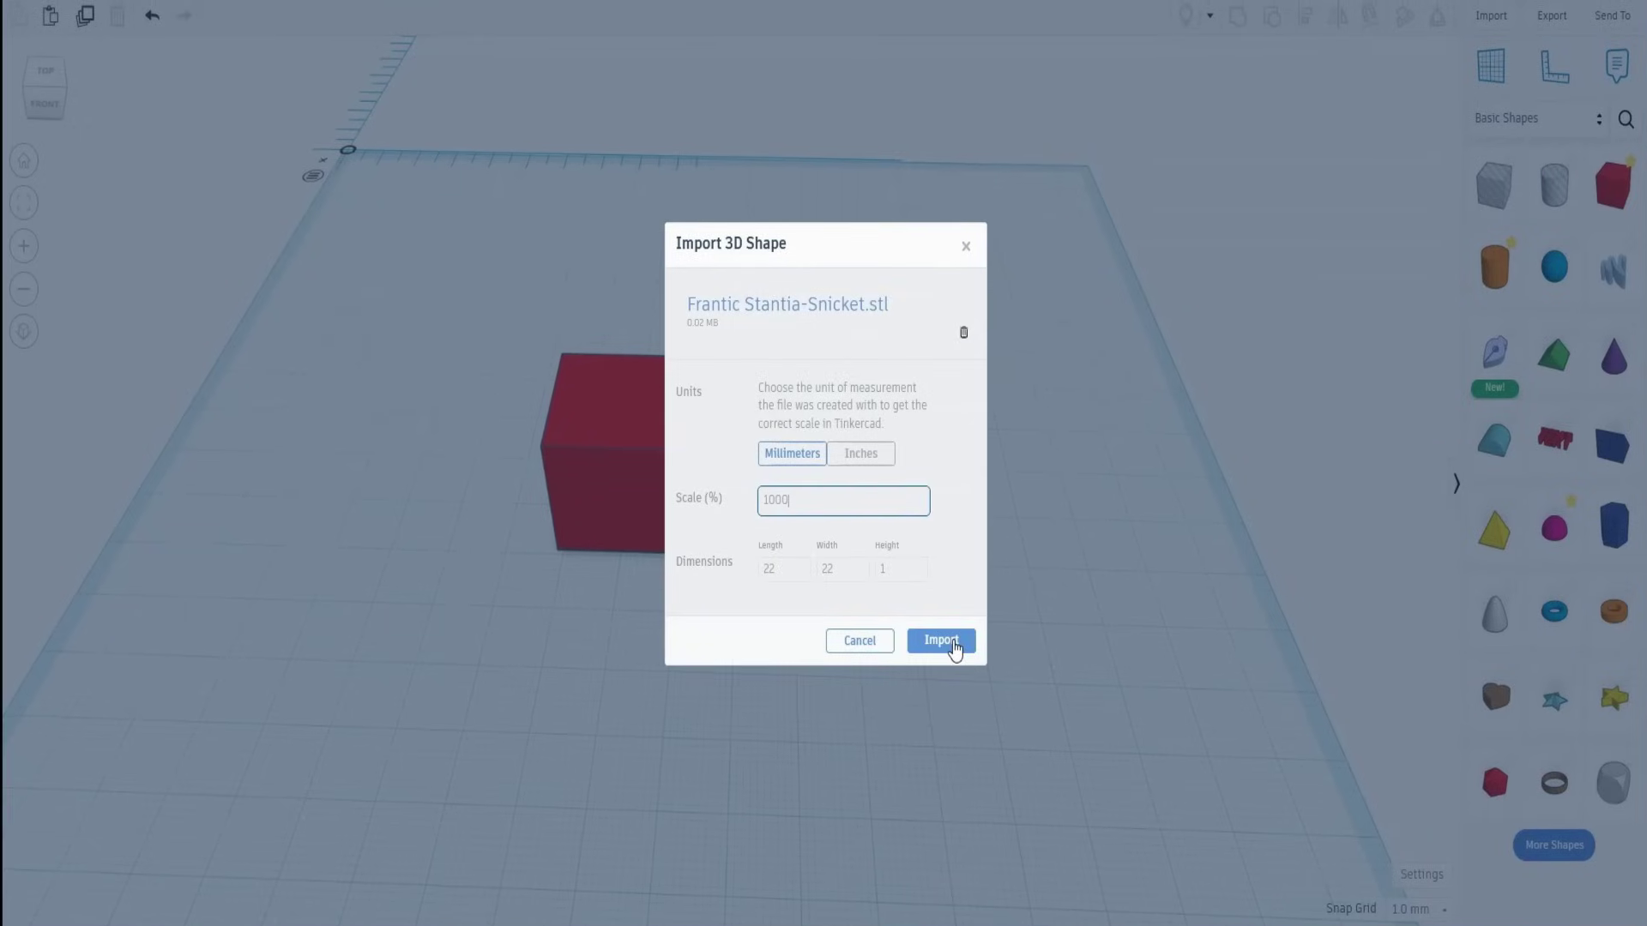
left_click(954, 642)
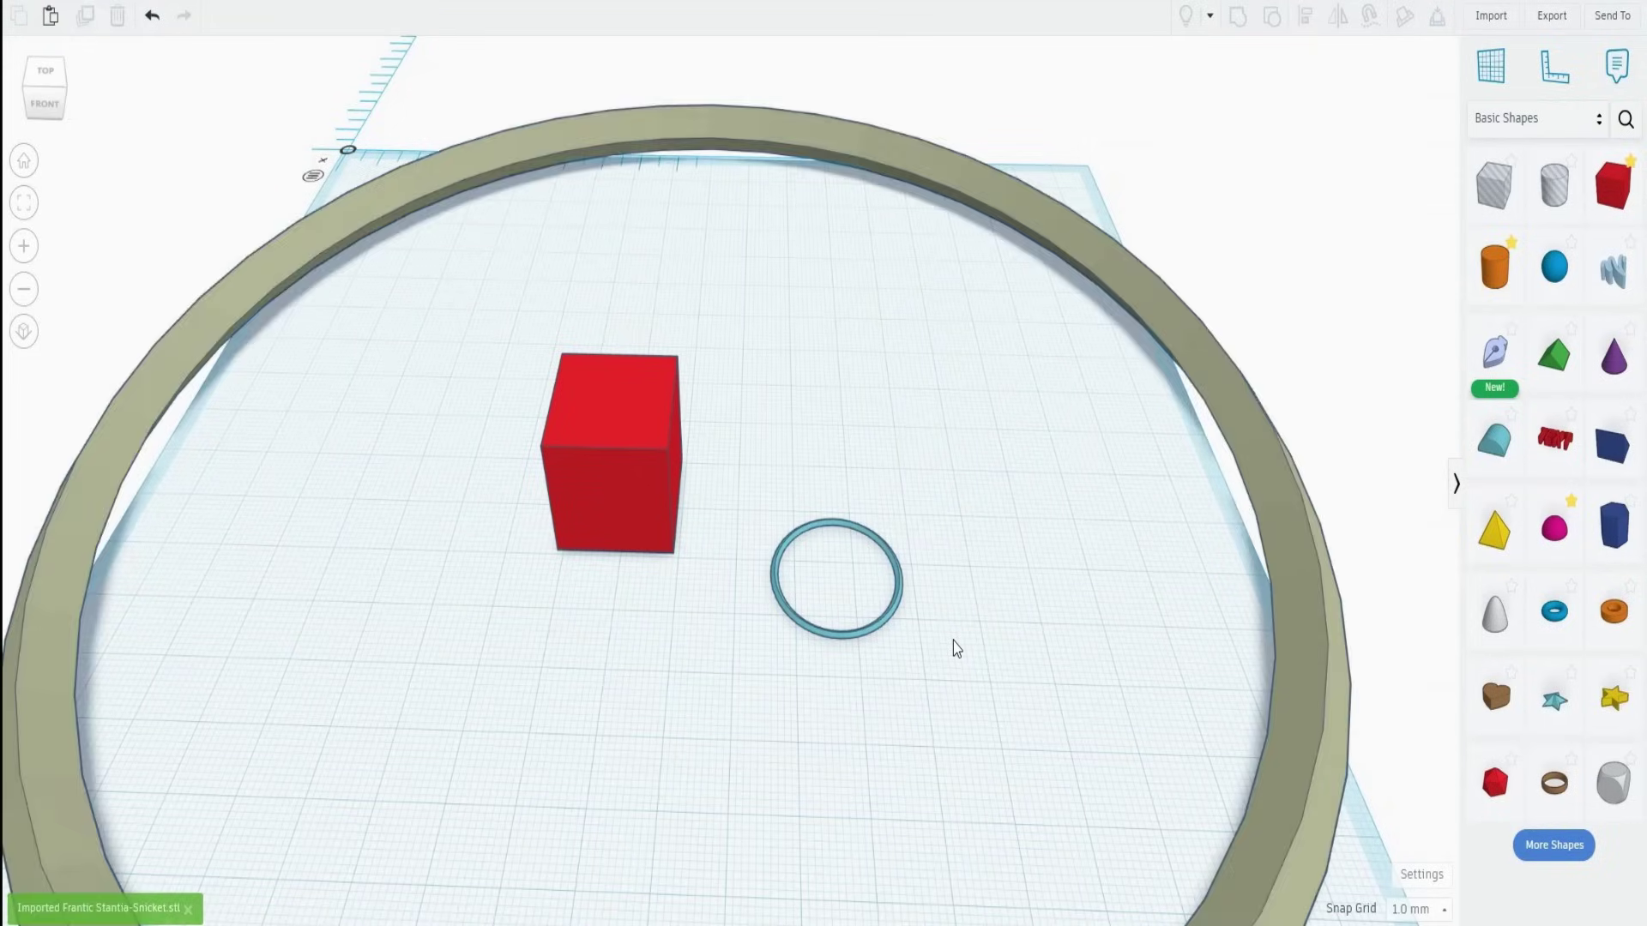
Fit all shapes in view, delete the red box and select the large ring
key("f")
scroll(735, 458, "up", 3)
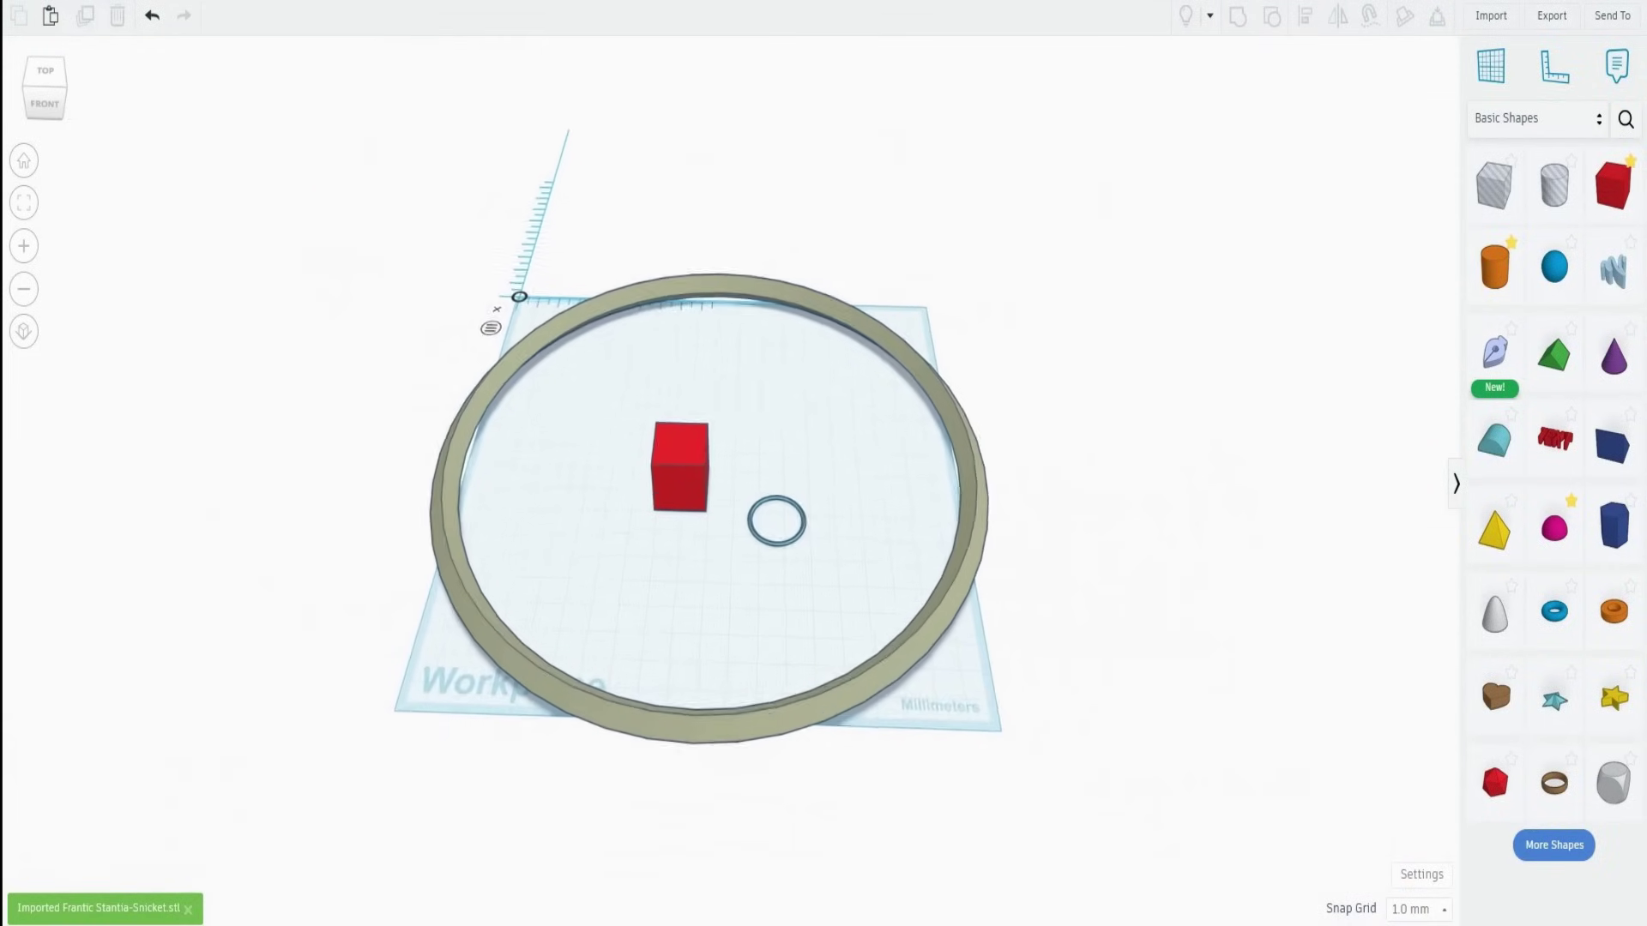
left_click(672, 480)
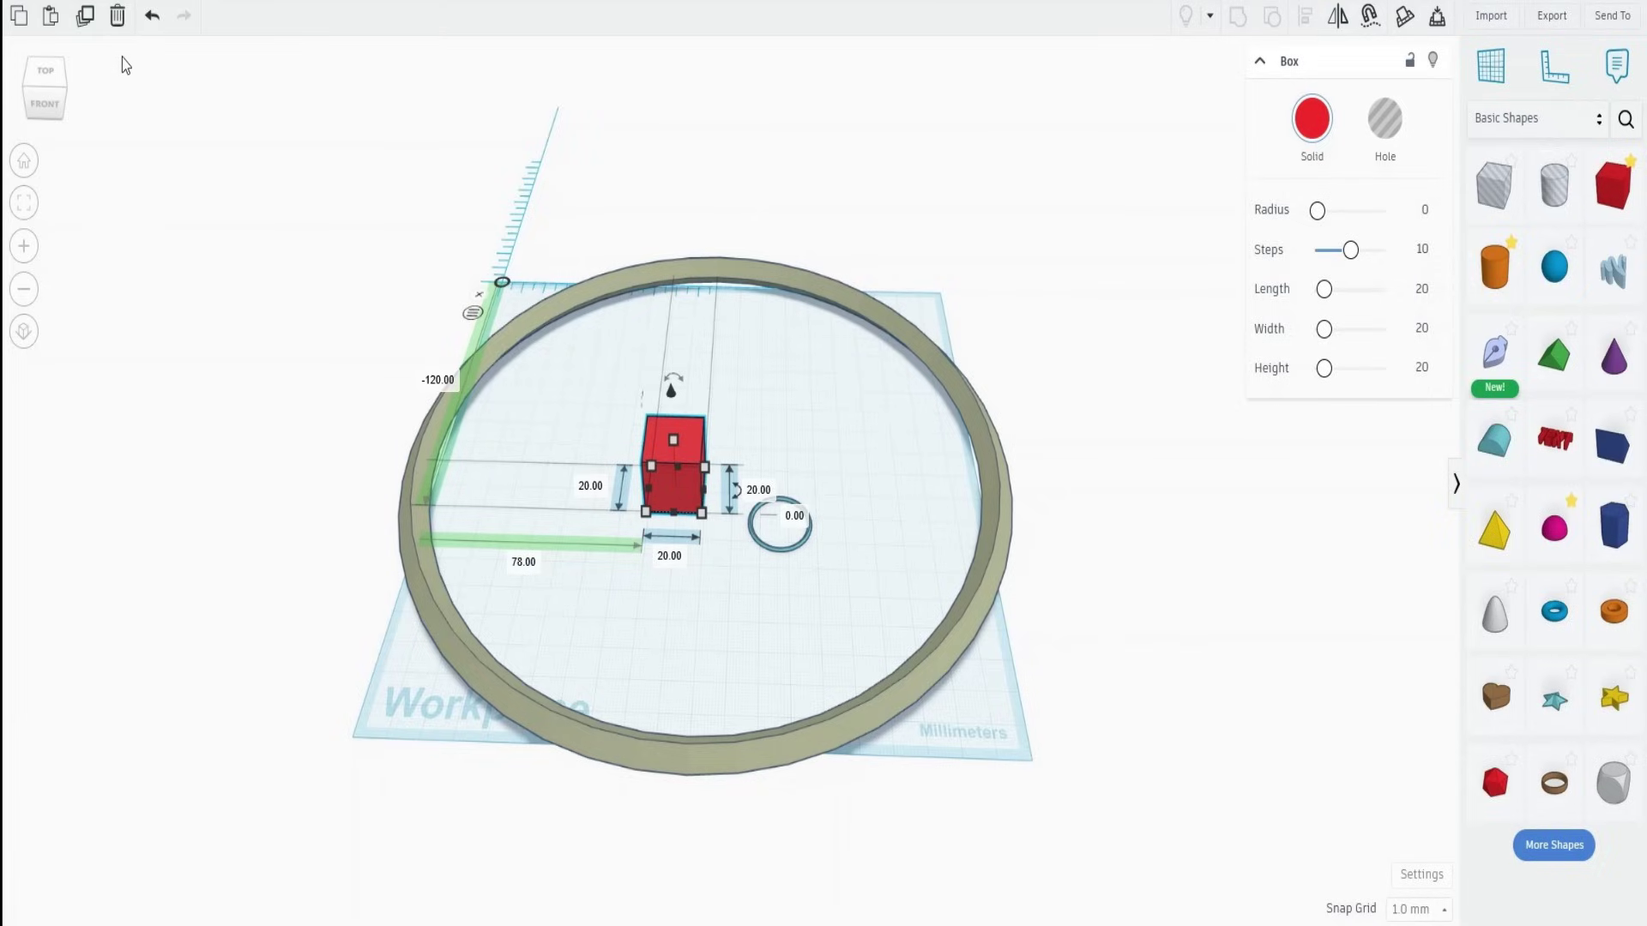
left_click(118, 16)
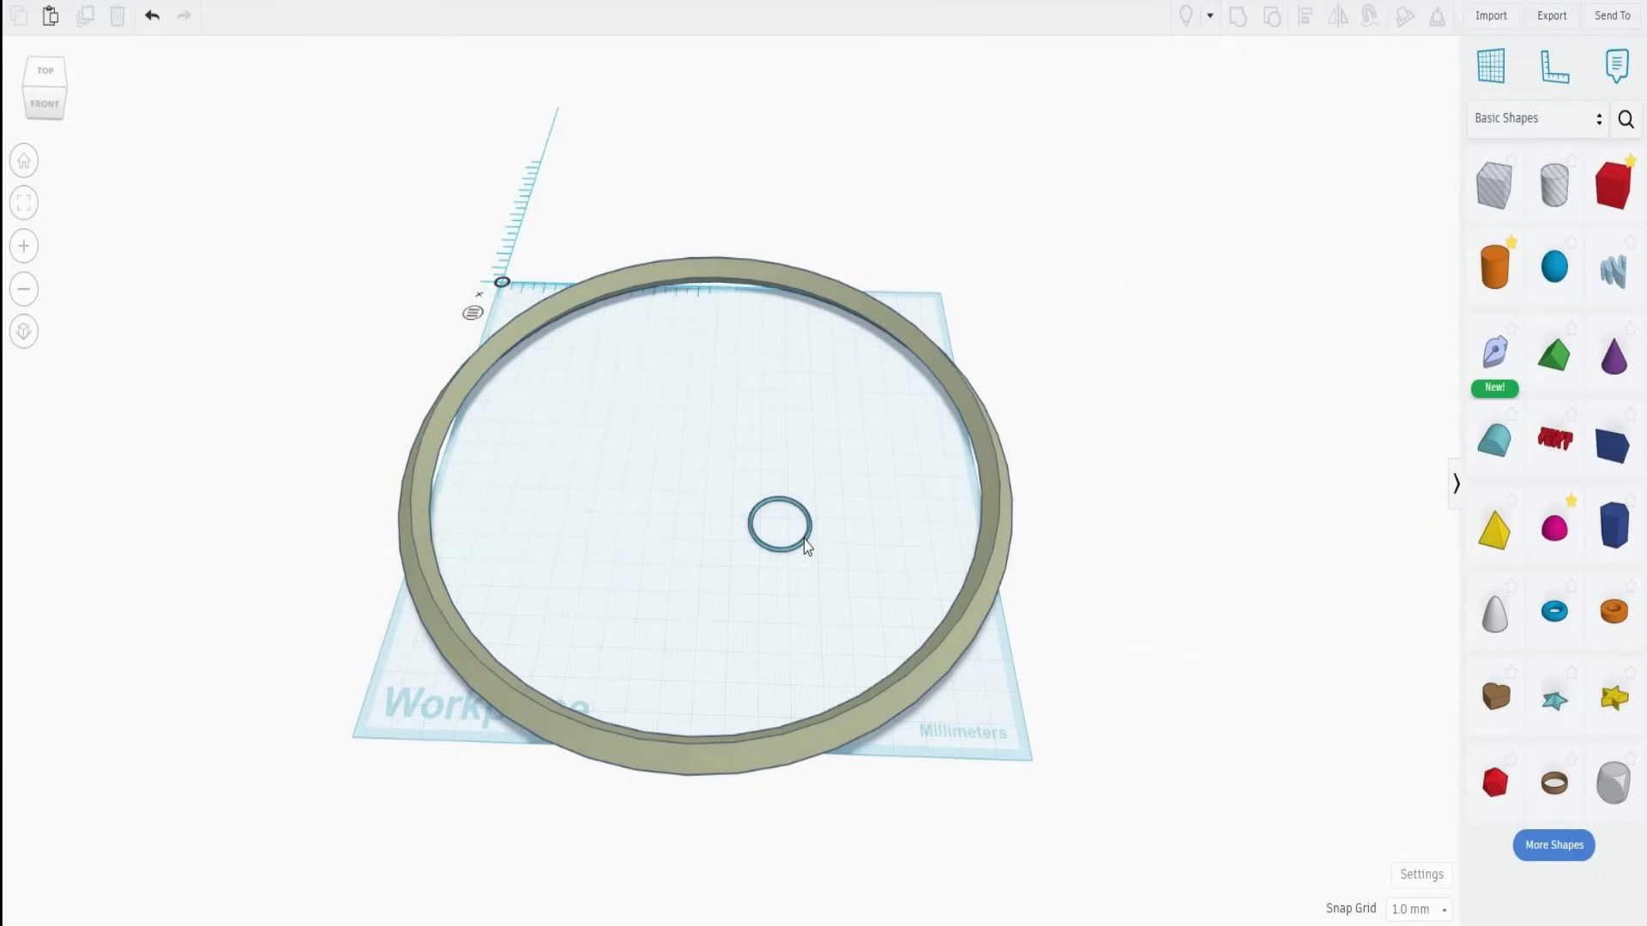
left_click(944, 650)
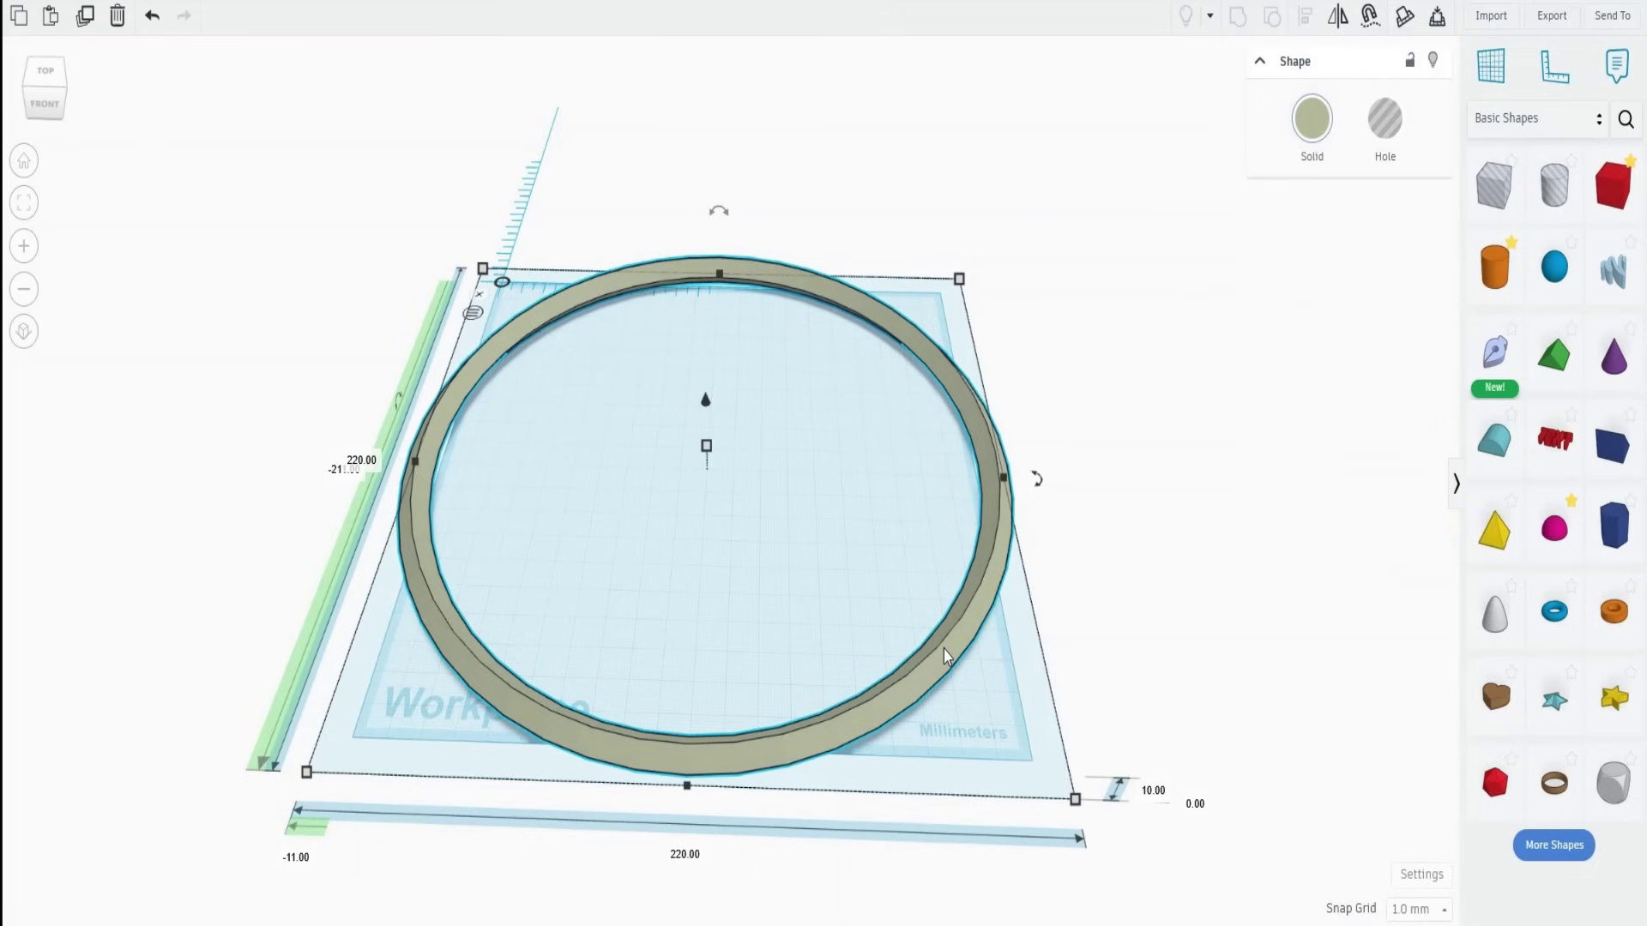
Turn the large ring into a hole and raise it 3 mm above the workplane
left_click(1195, 806)
key("Return")
key("h")
left_click(1196, 806)
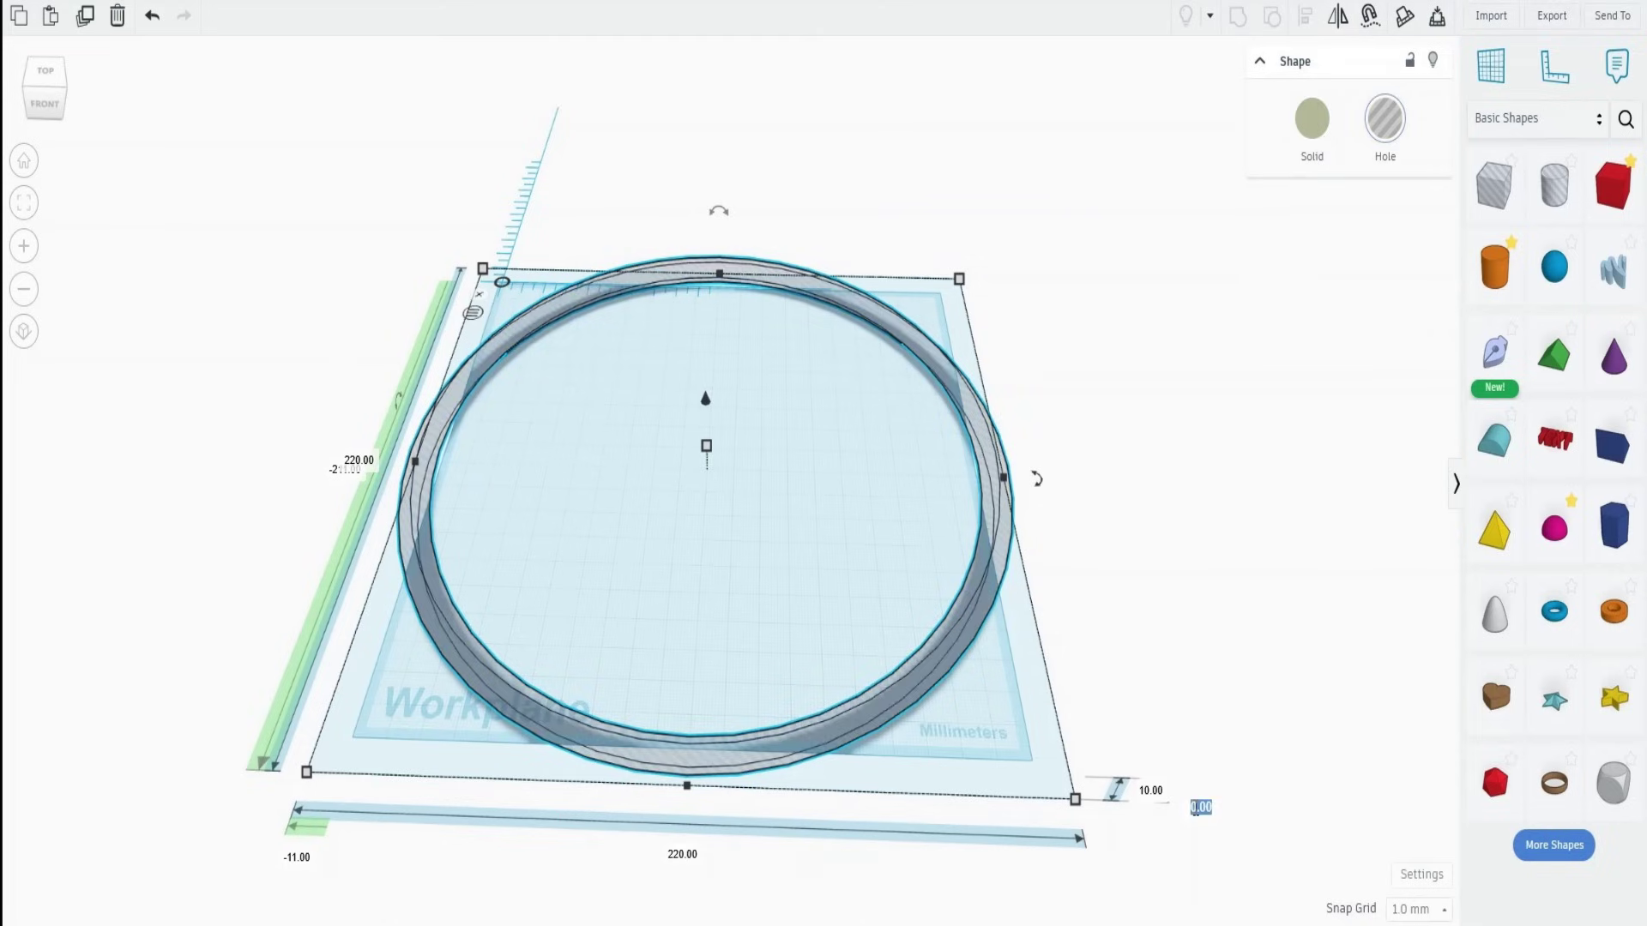
type("3")
key("Return")
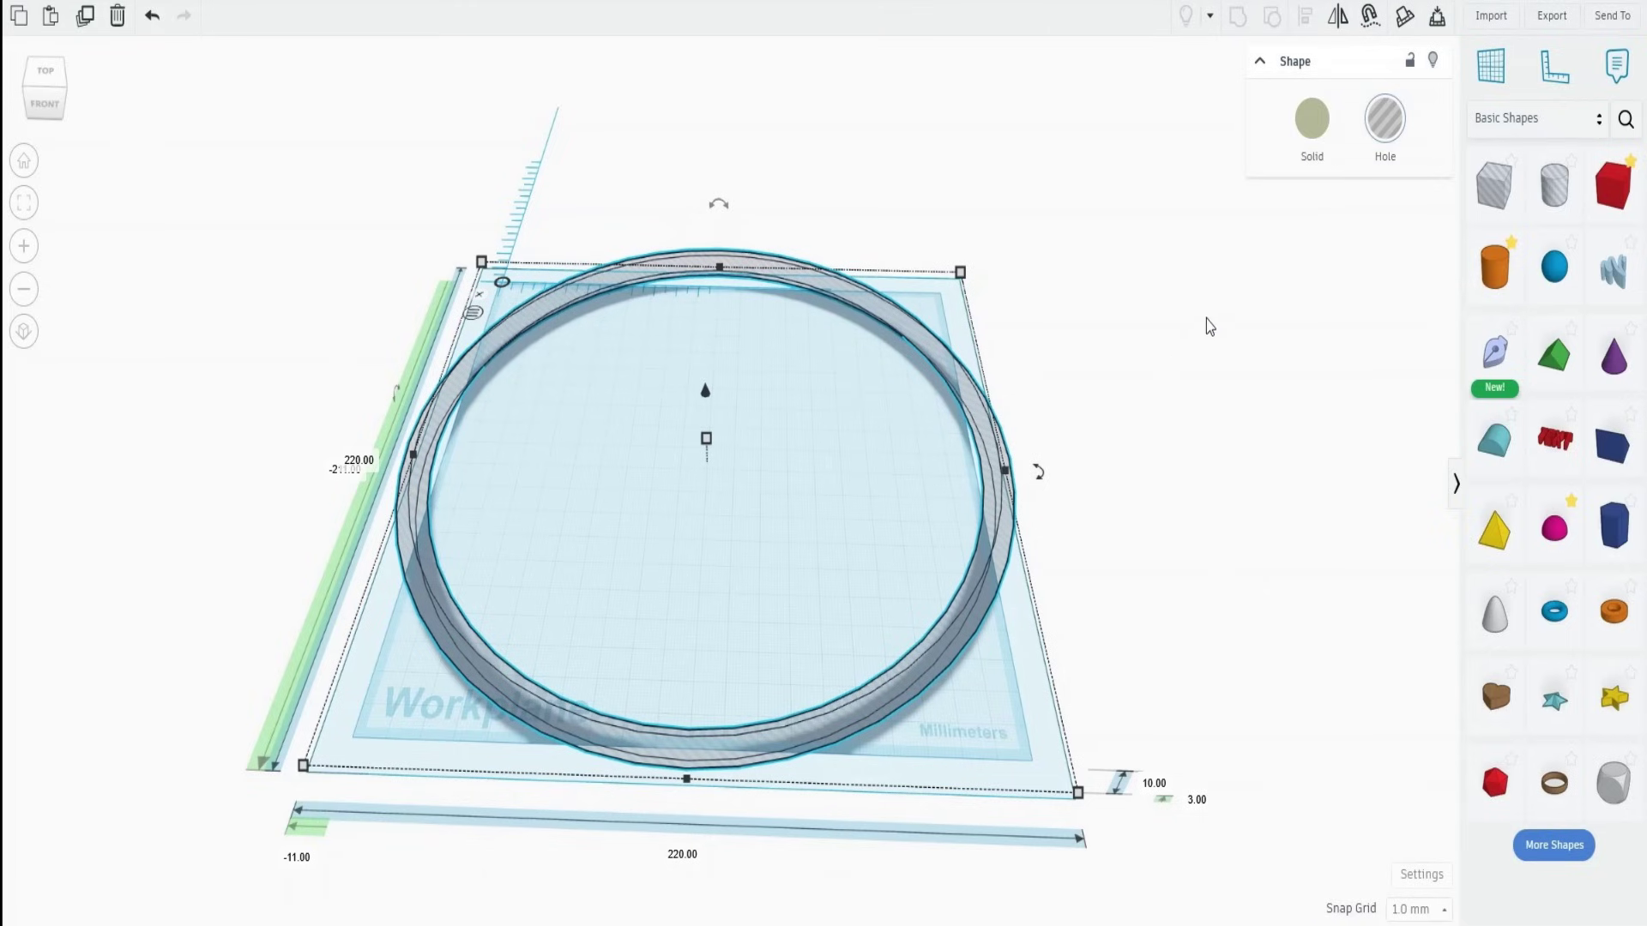
left_click_drag(1487, 274, 948, 393)
Place a centred cylinder with 128 sides, 16 mm height and 226 mm diameter
left_click_drag(884, 487, 772, 480)
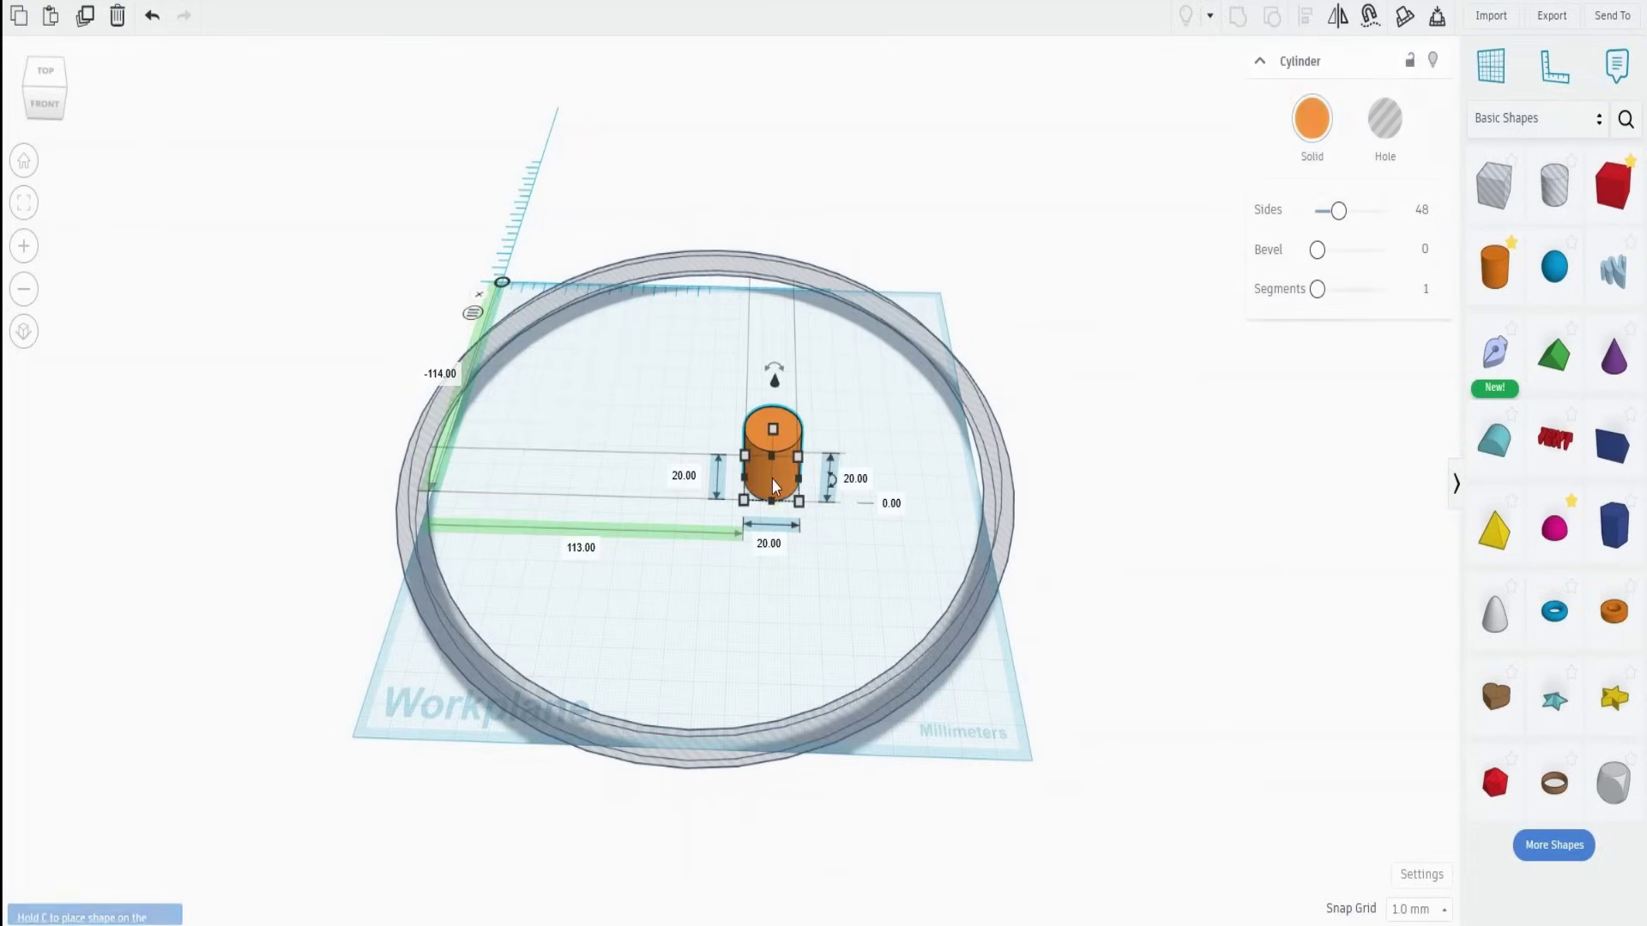
left_click_drag(1337, 221, 1407, 219)
left_click(854, 480)
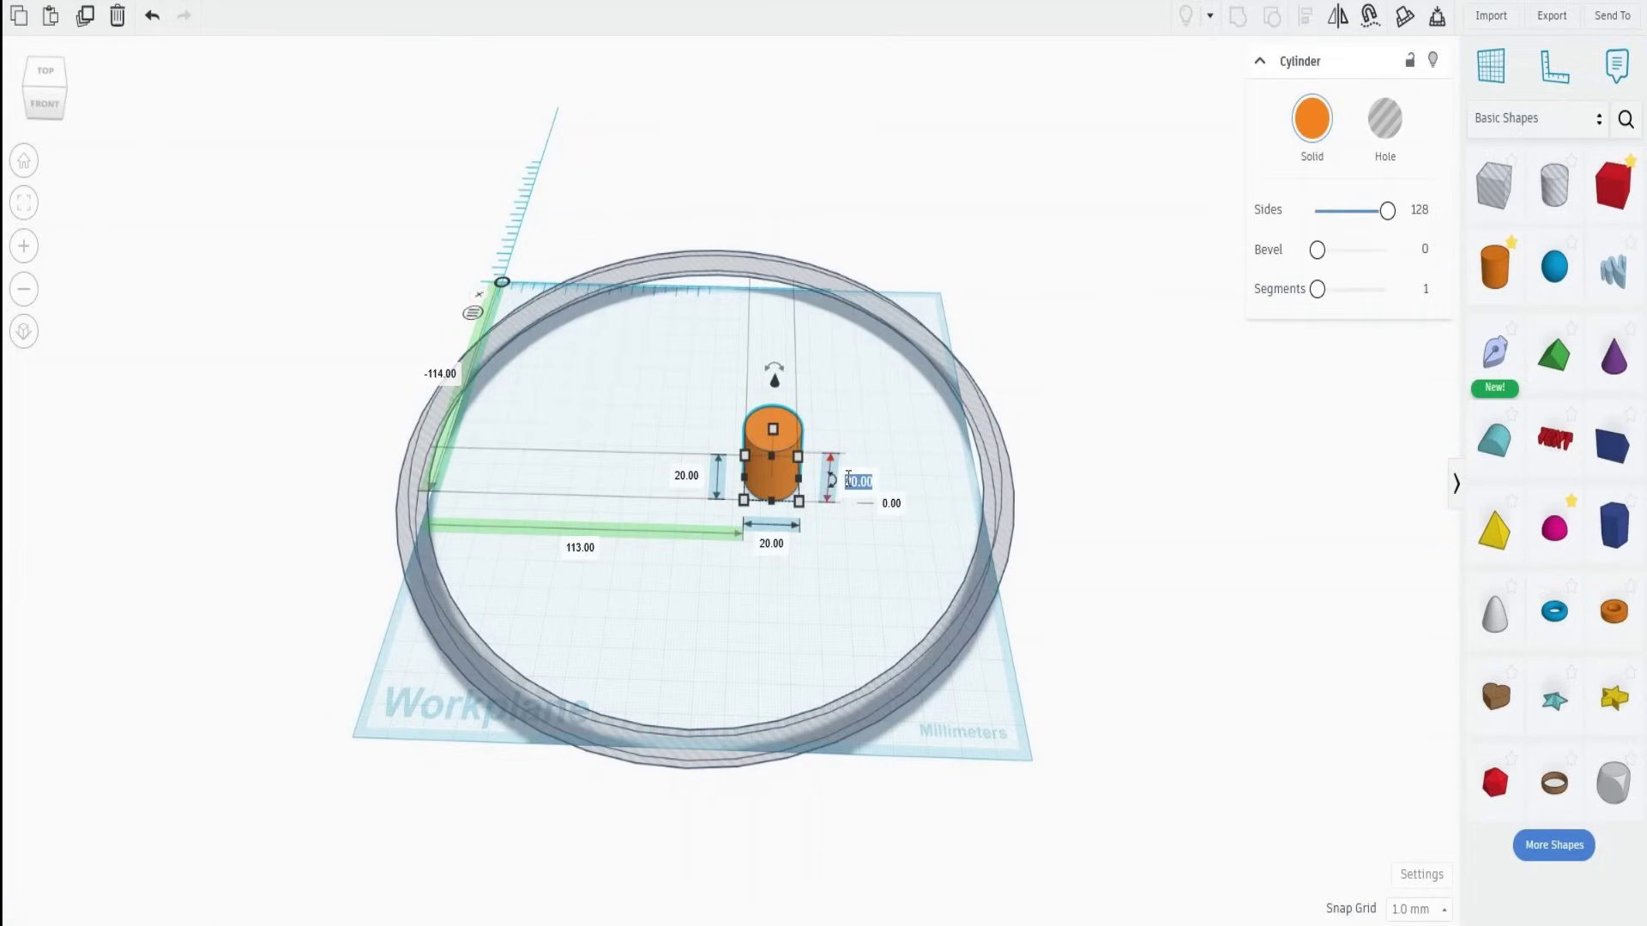
type("16")
key("Return")
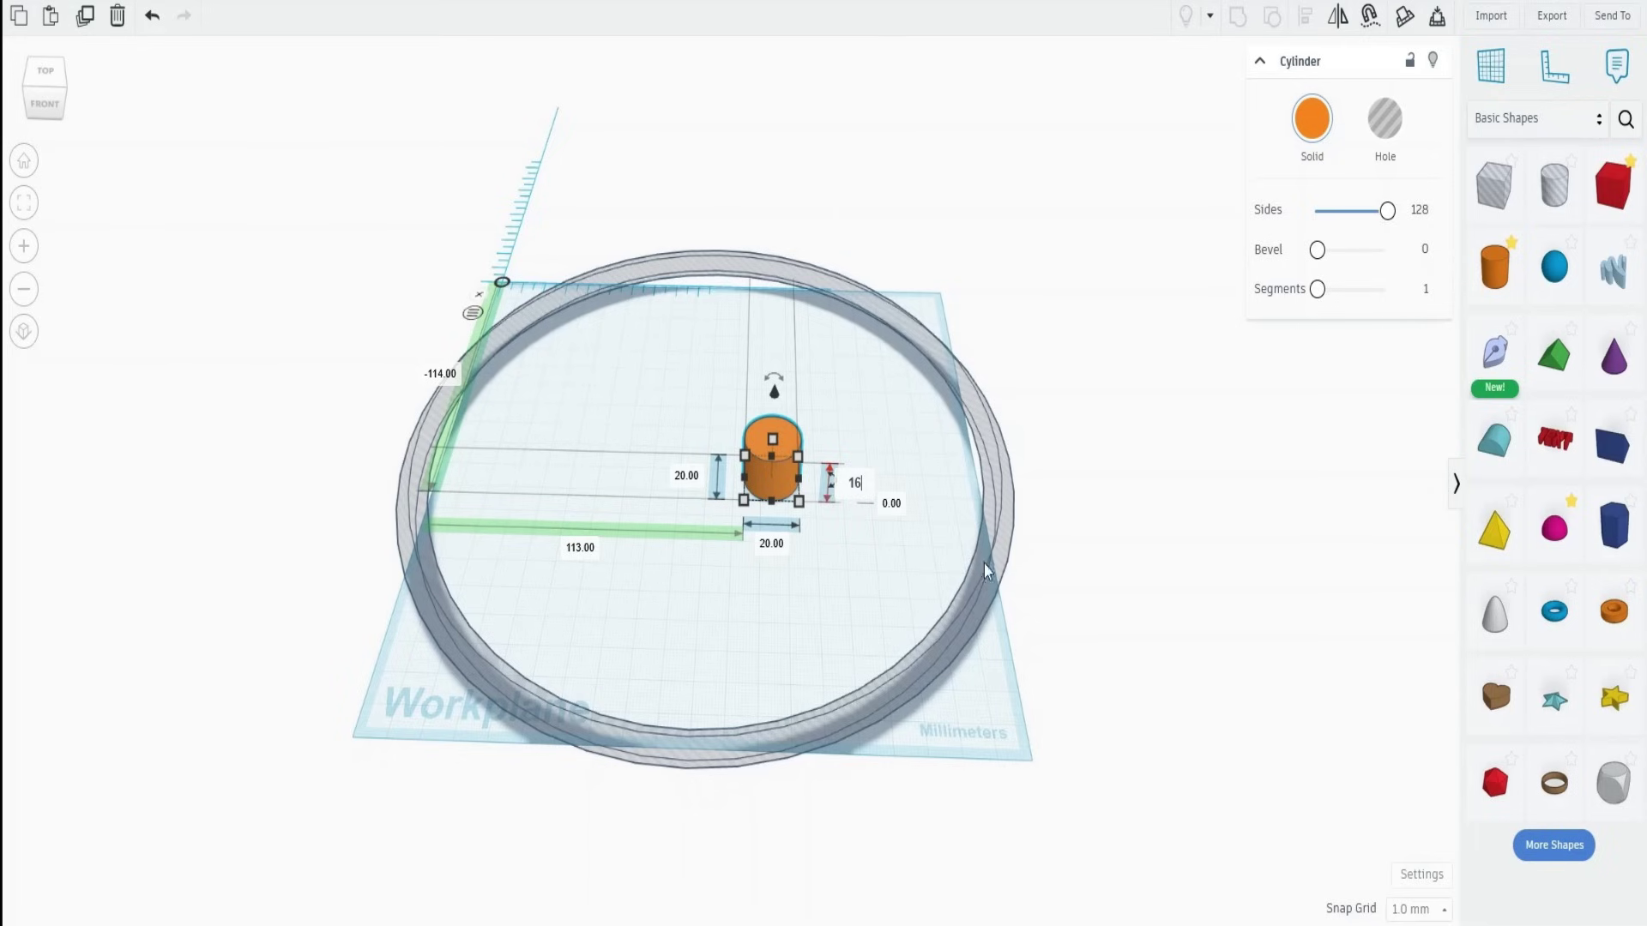
key("Return")
left_click(986, 569)
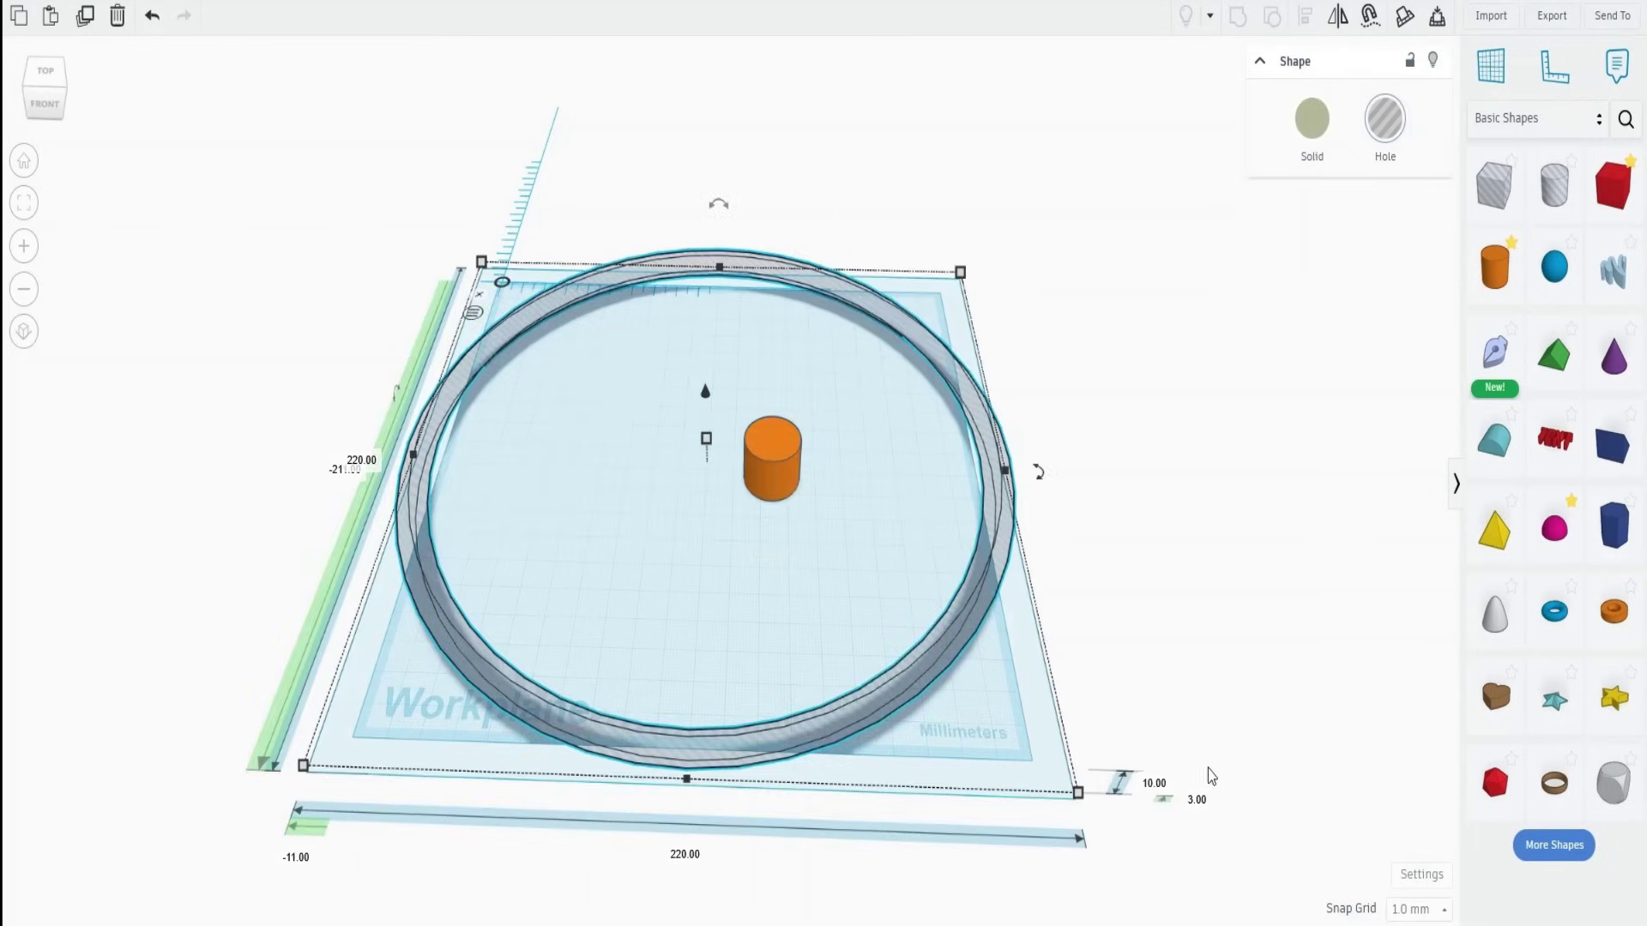
left_click(786, 465)
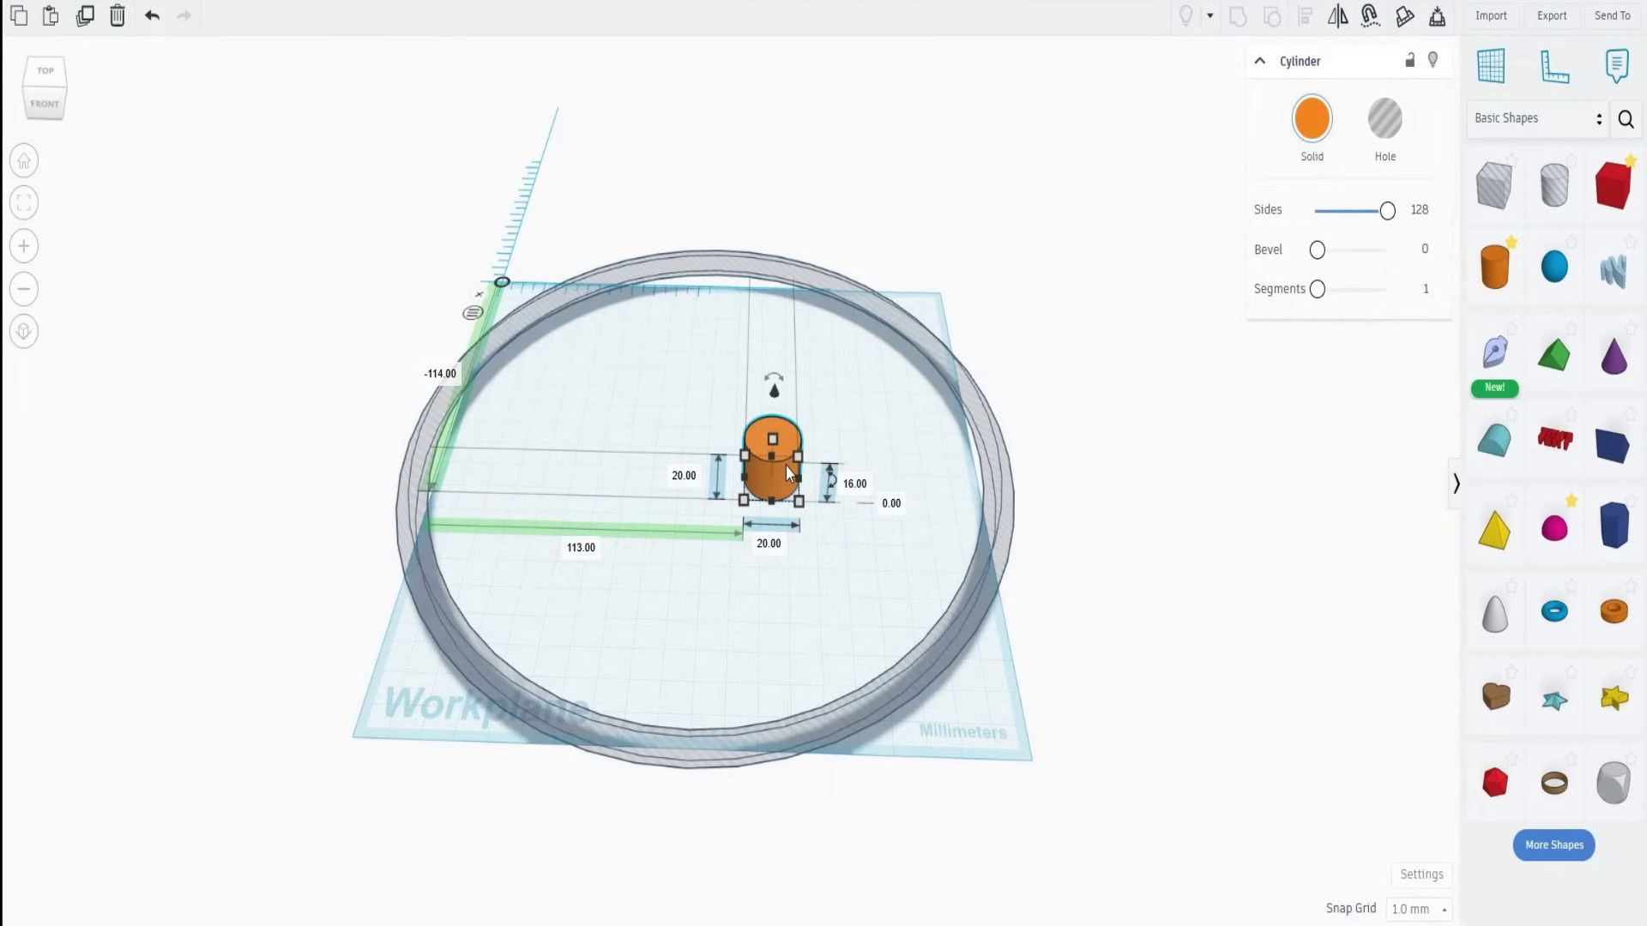
left_click(771, 543)
type("226")
key("Return")
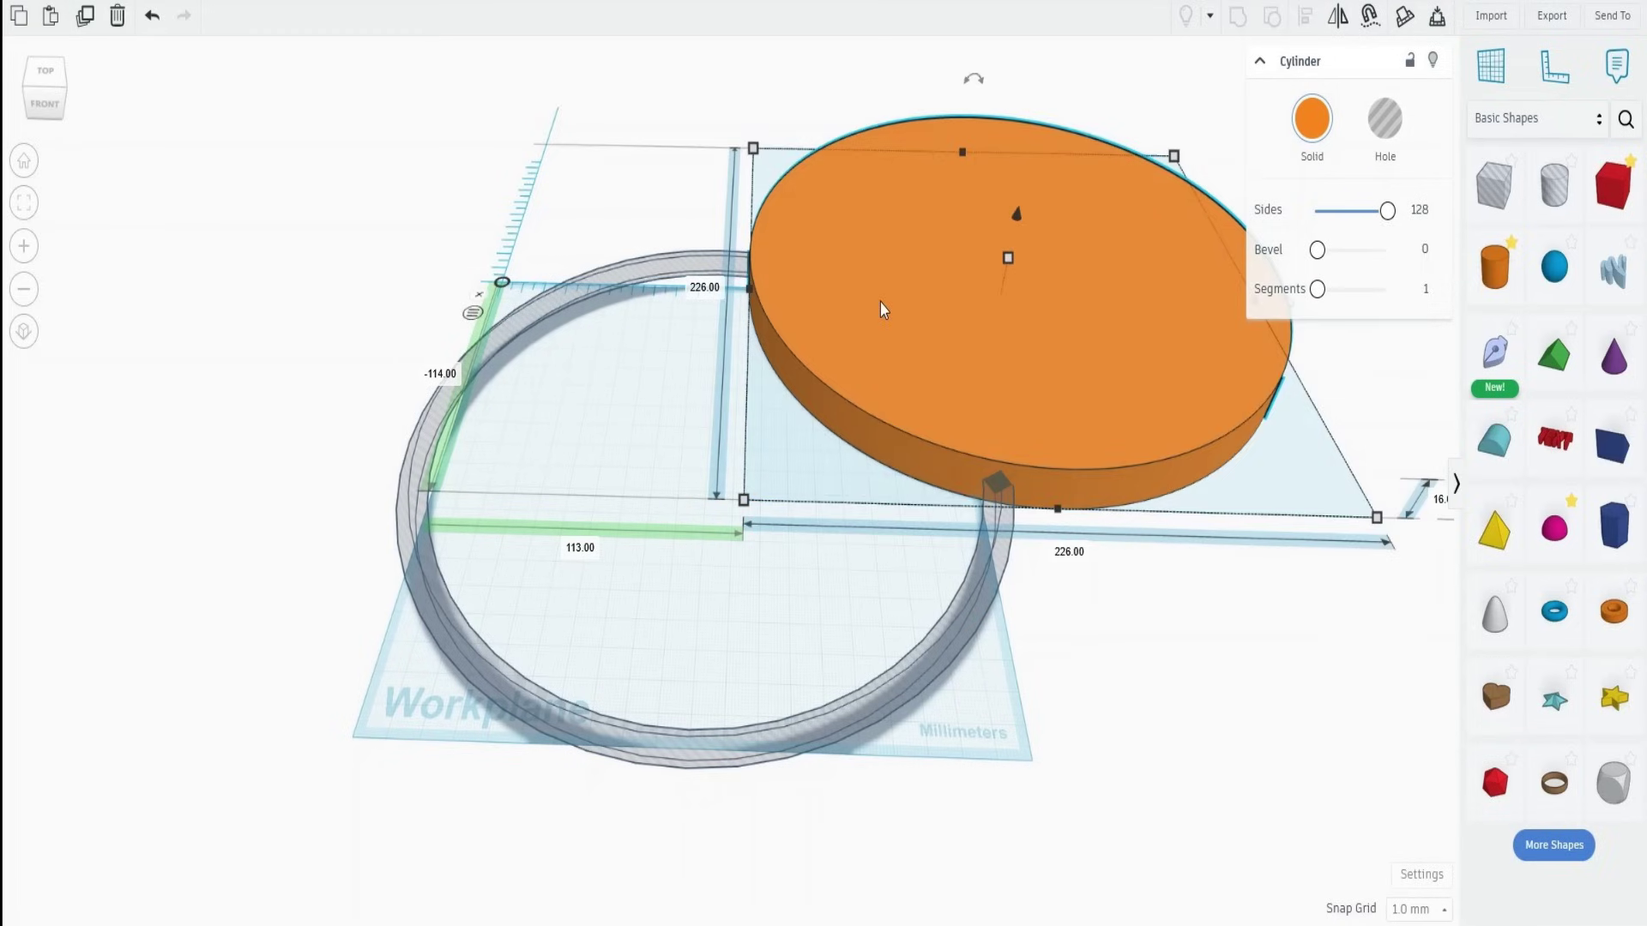
Duplicate the disc, make the copy a hole and resize it to 194 × 194 mm
left_click(79, 19)
left_click_drag(1073, 328, 439, 364)
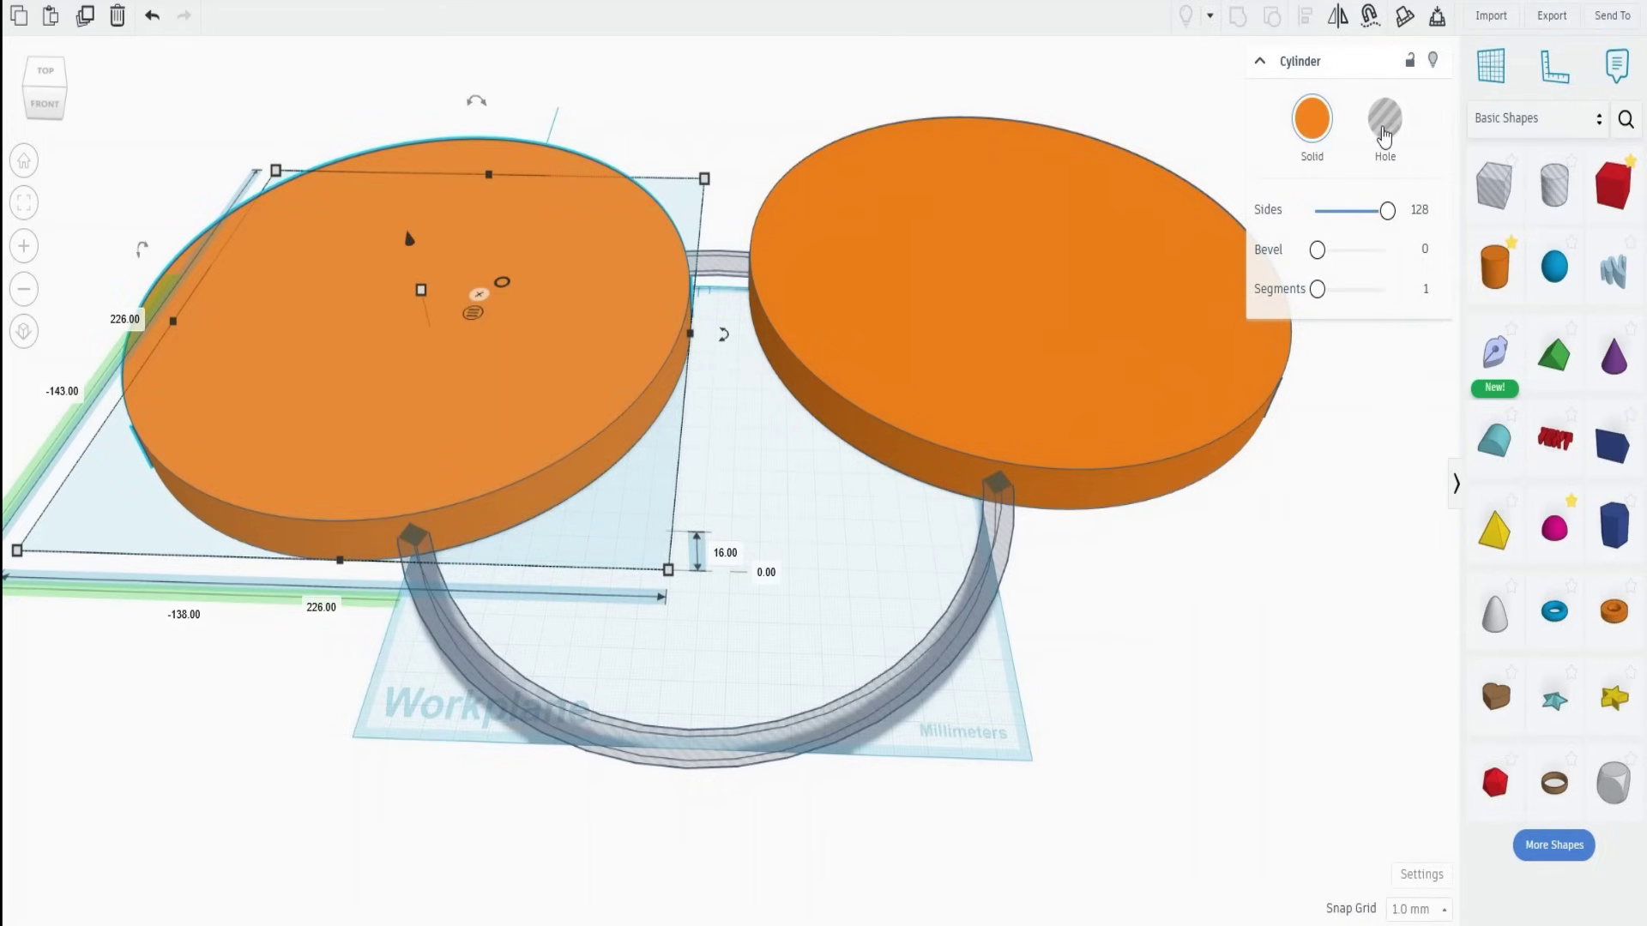
left_click(1384, 121)
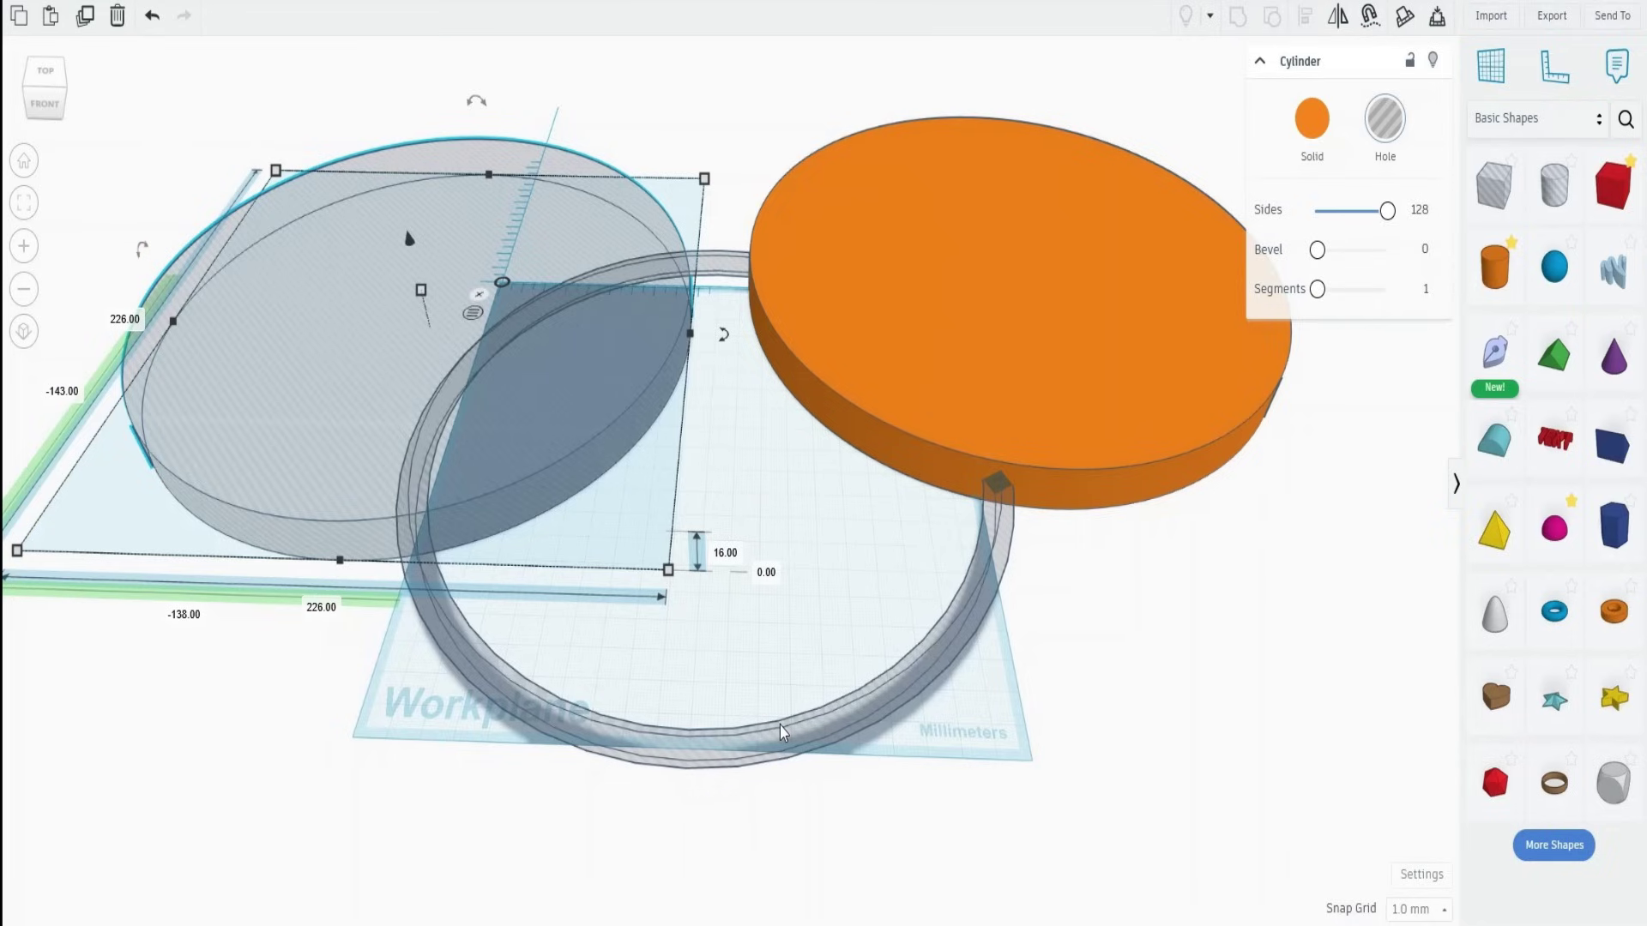
left_click(324, 610)
type("194")
left_click(131, 312)
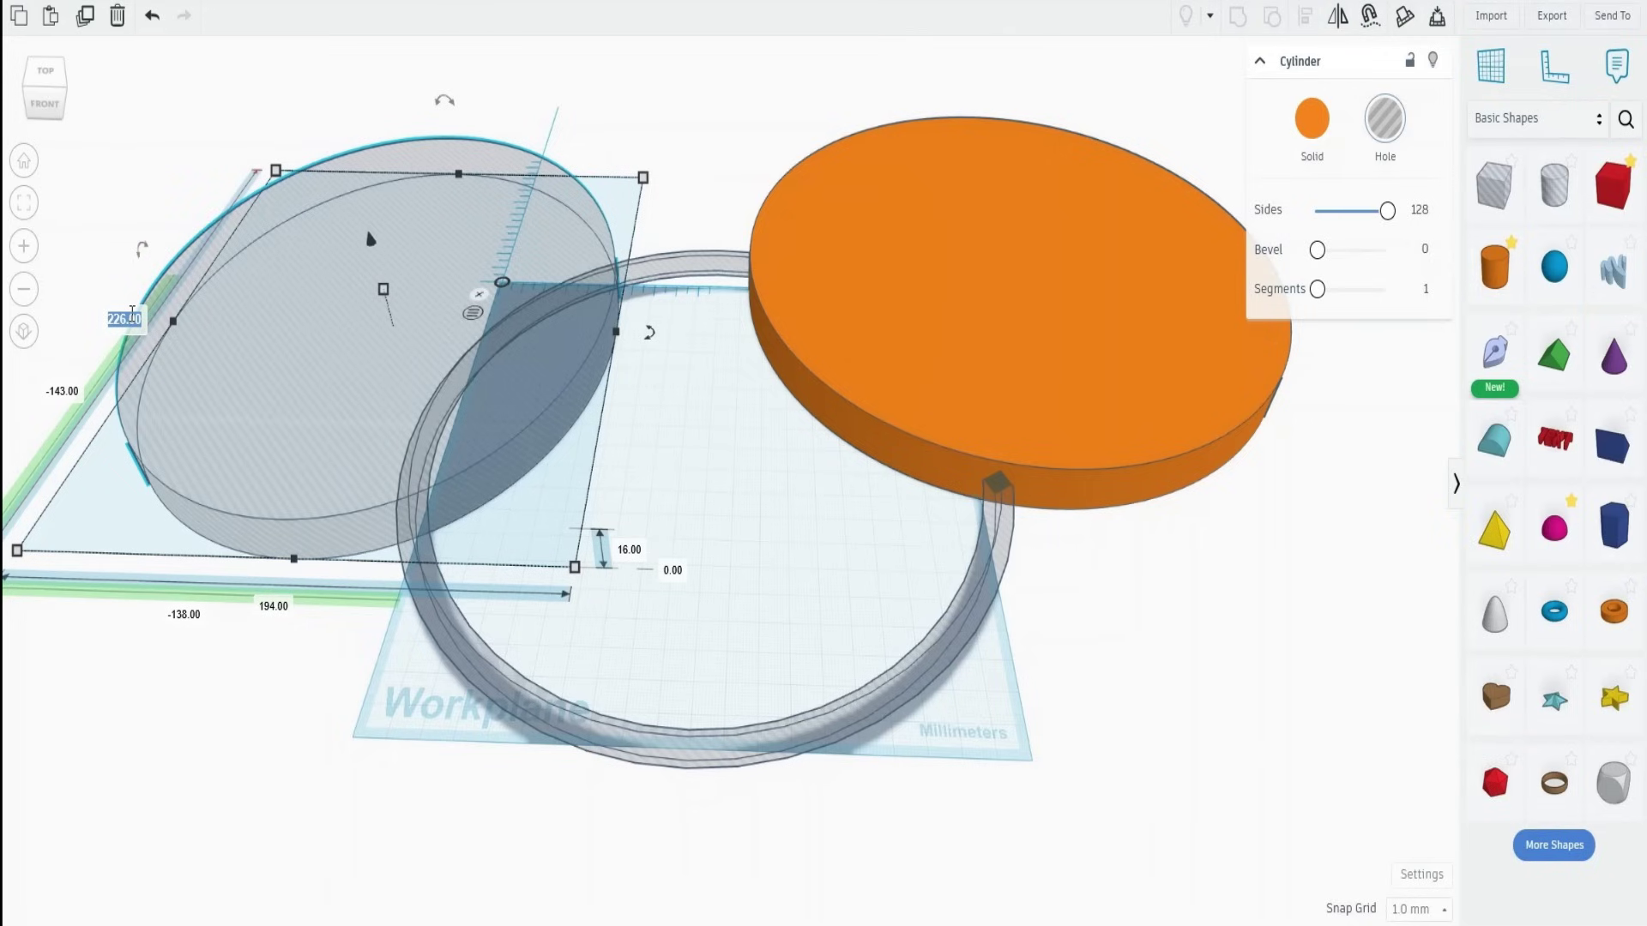
type("194")
key("Return")
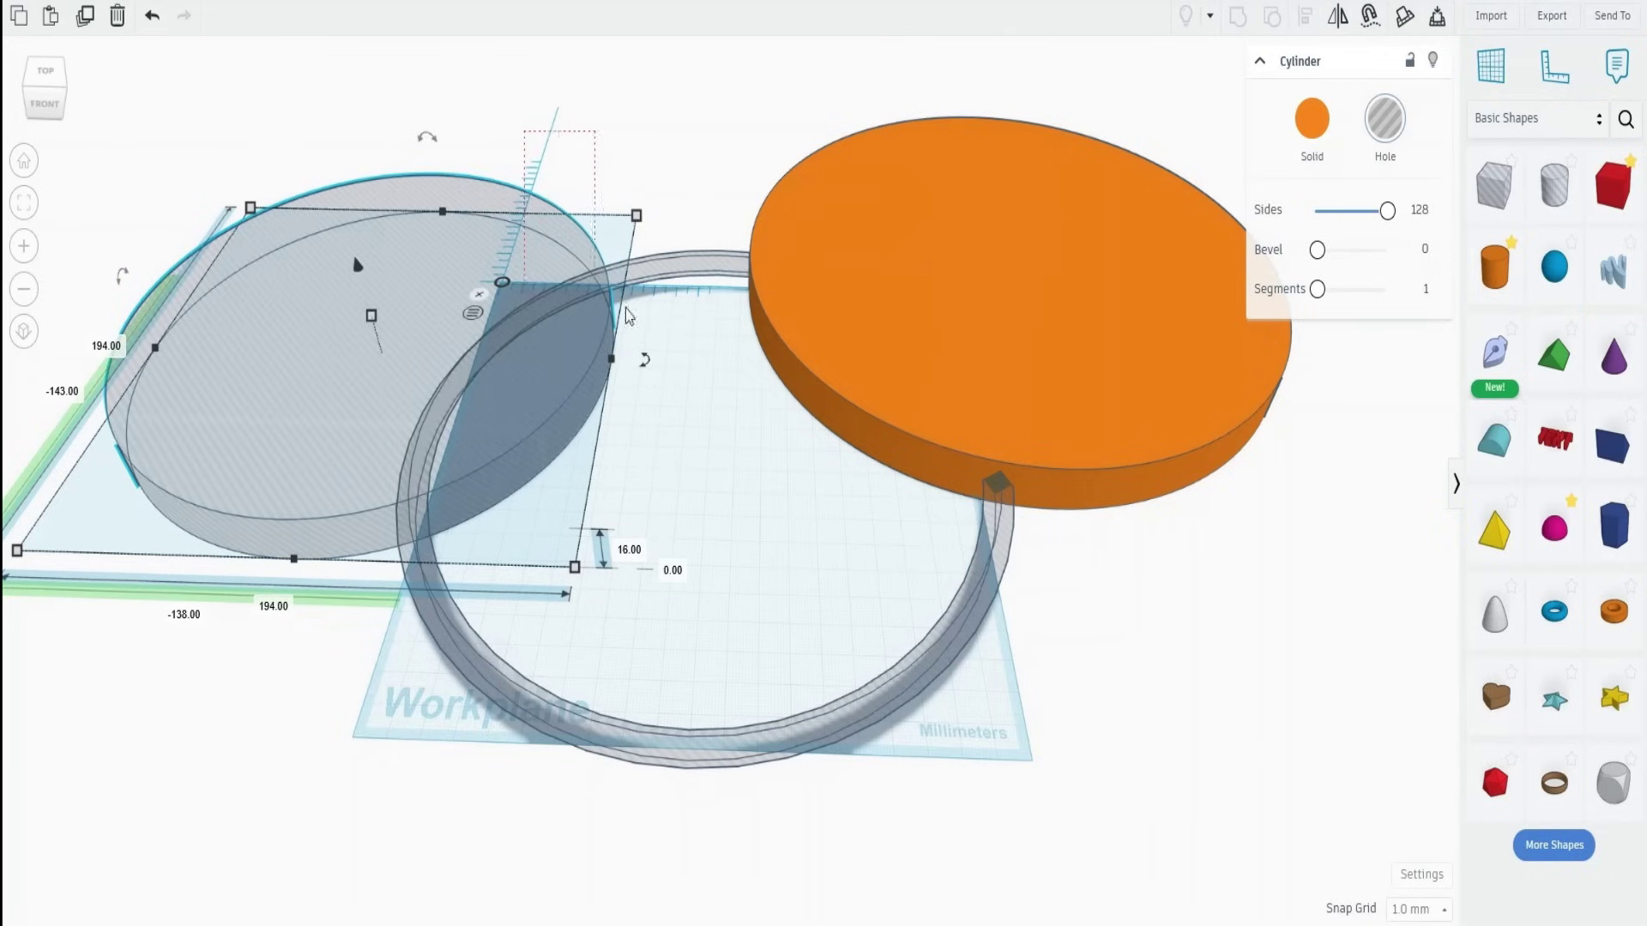
Group all three shapes into one ring and set it to Solid
key("ctrl+a")
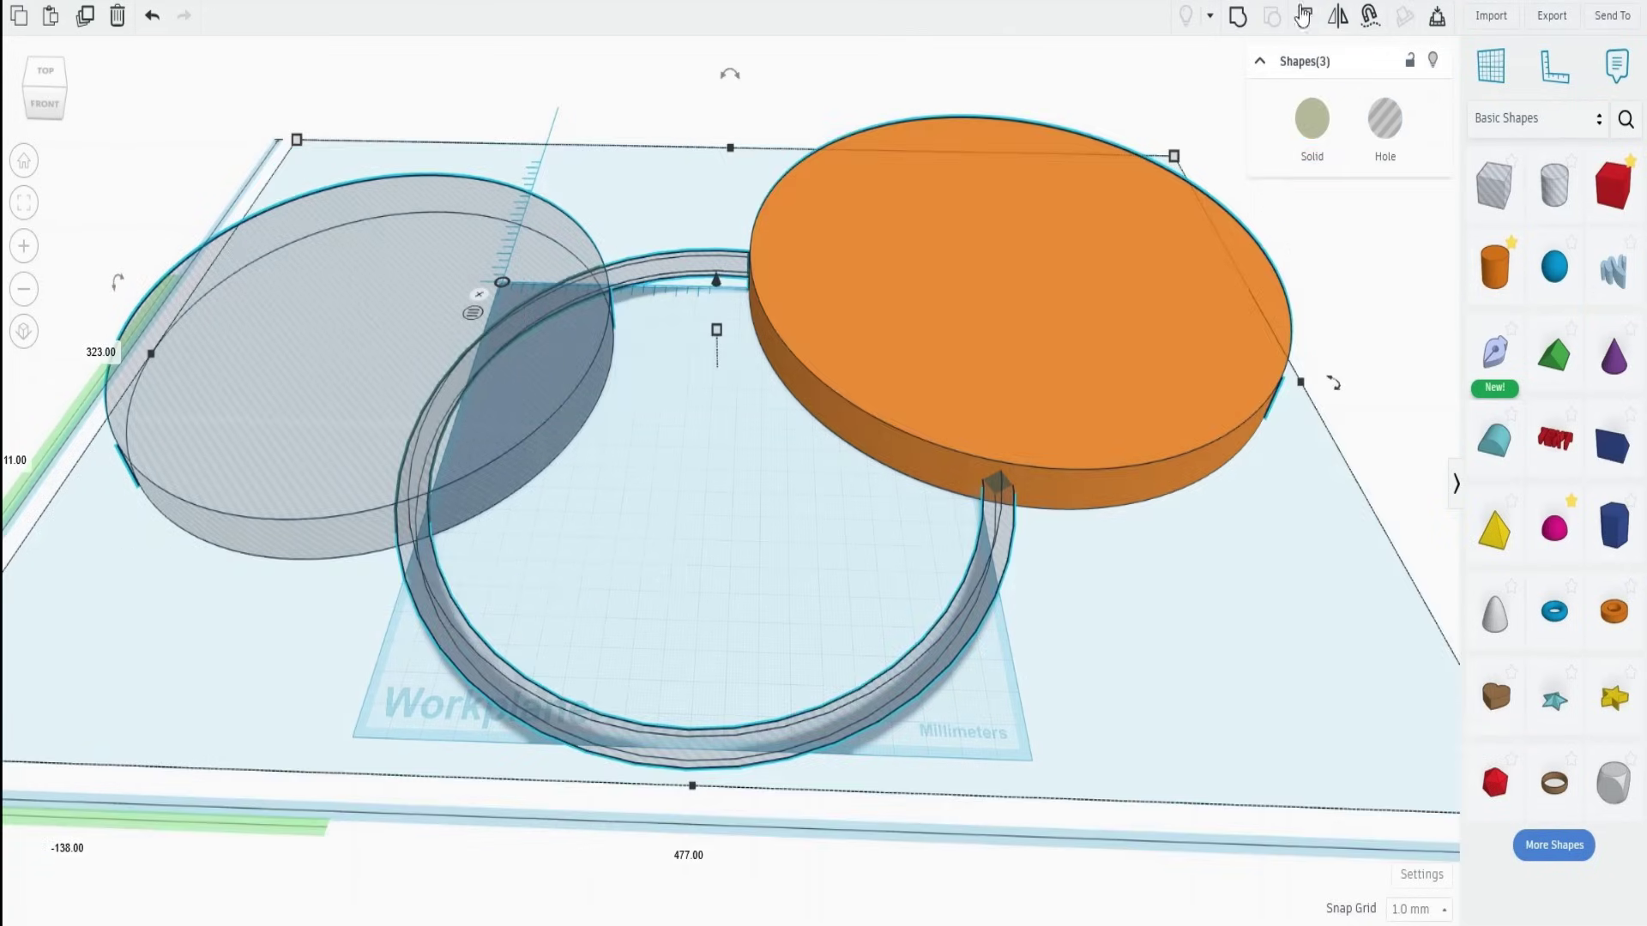
key("ctrl+g")
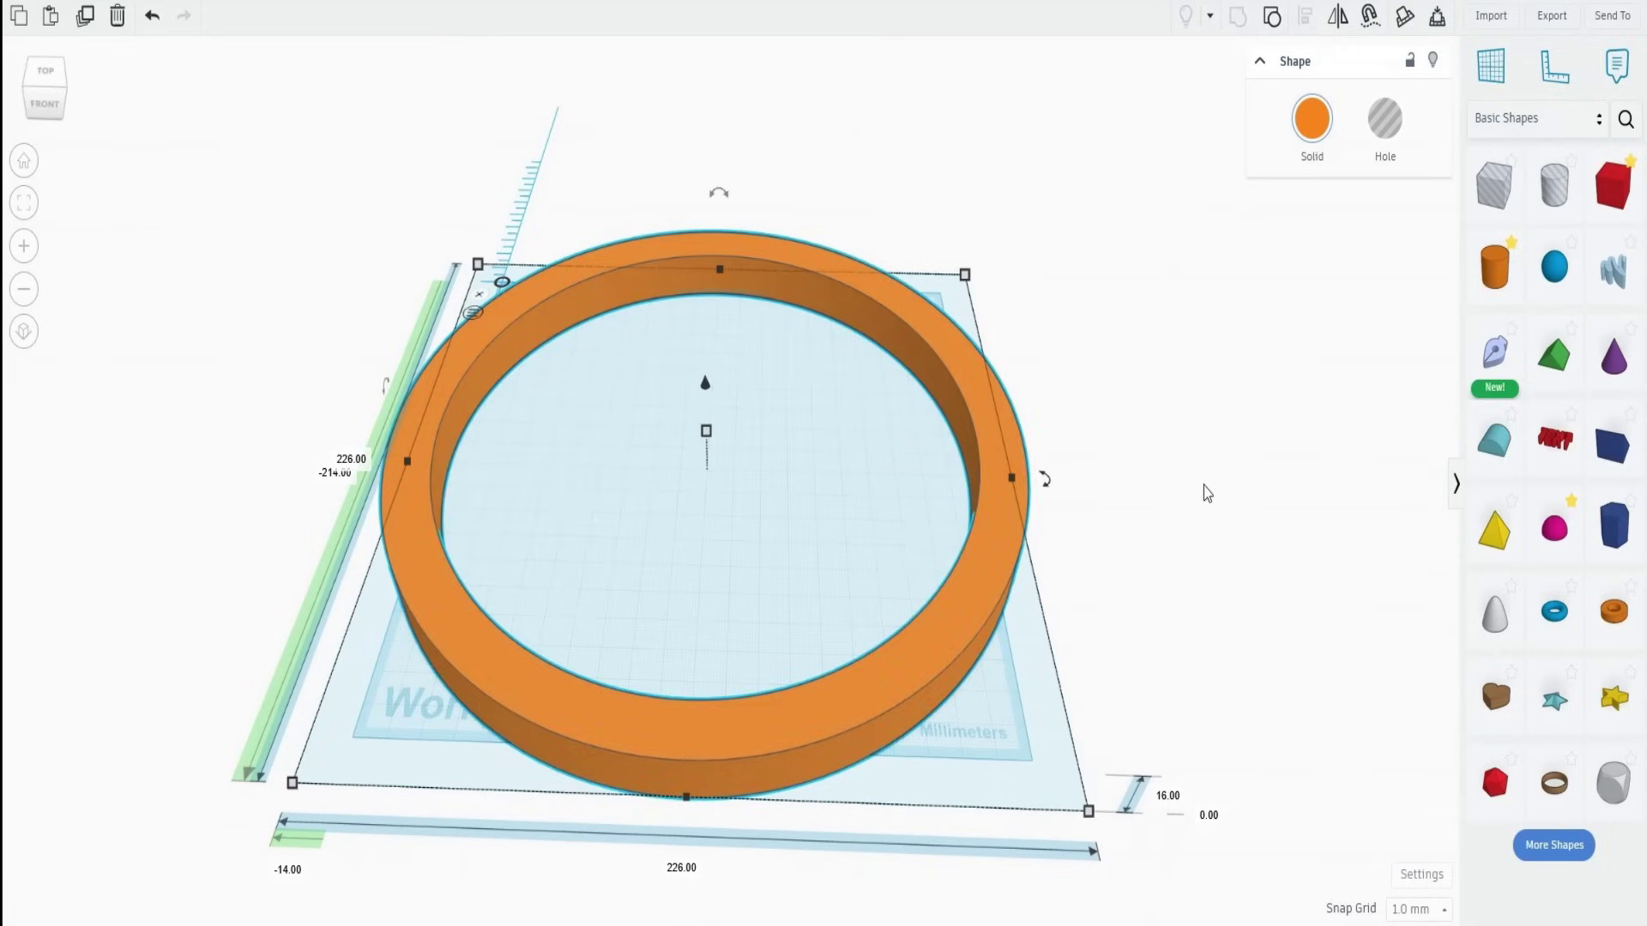
left_click(1385, 120)
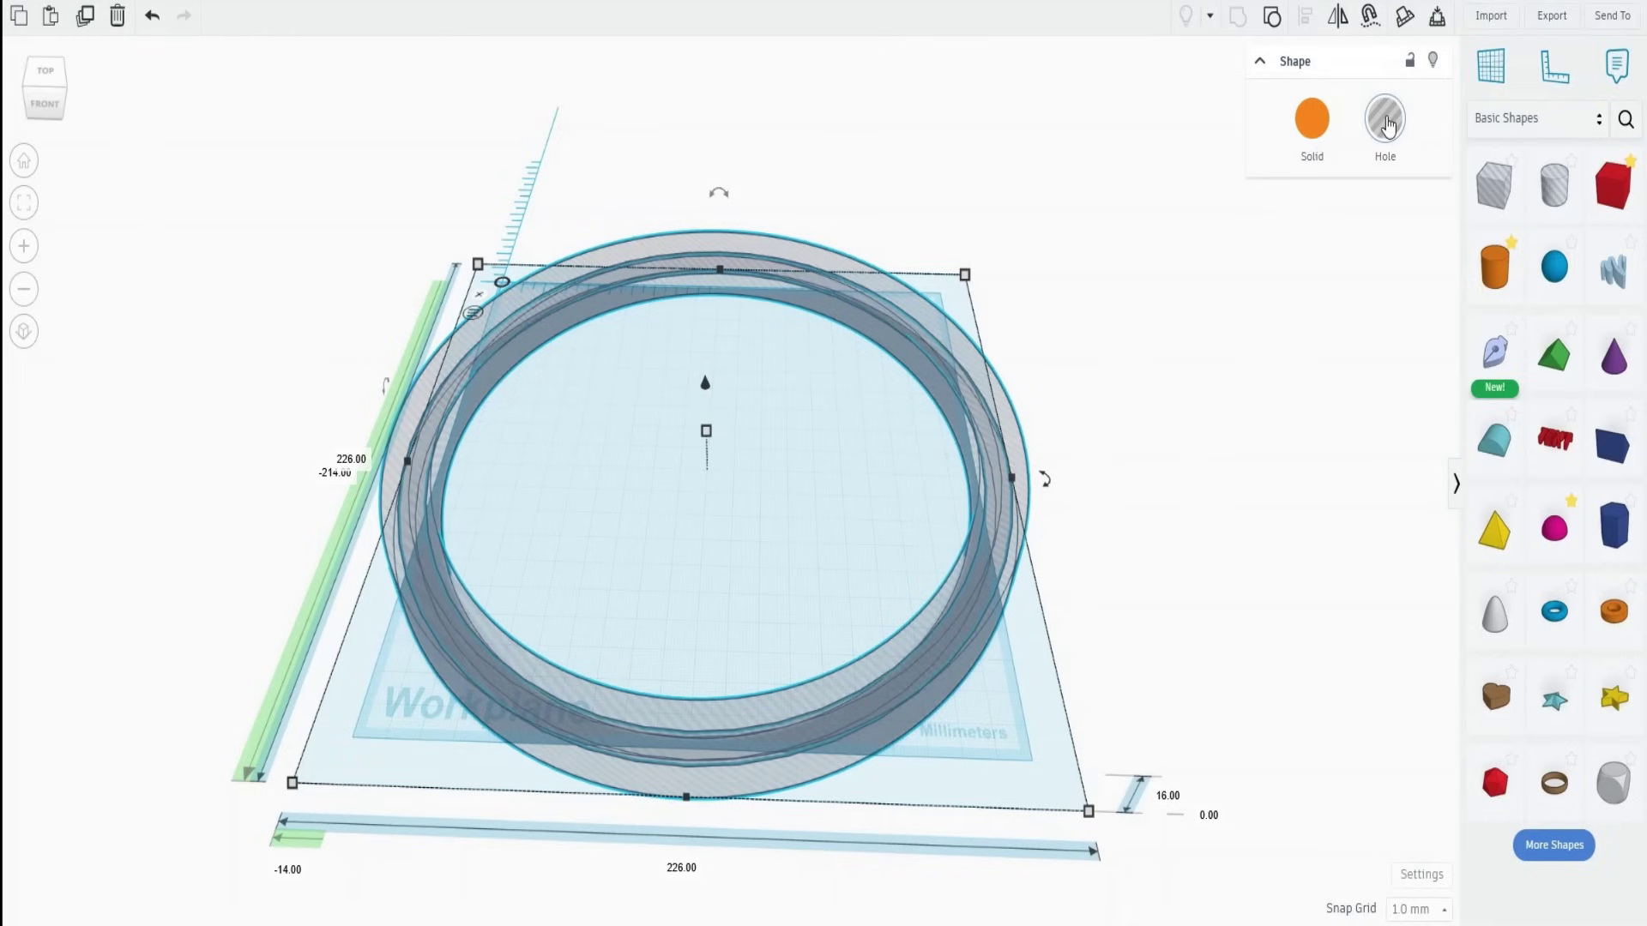
left_click(1310, 125)
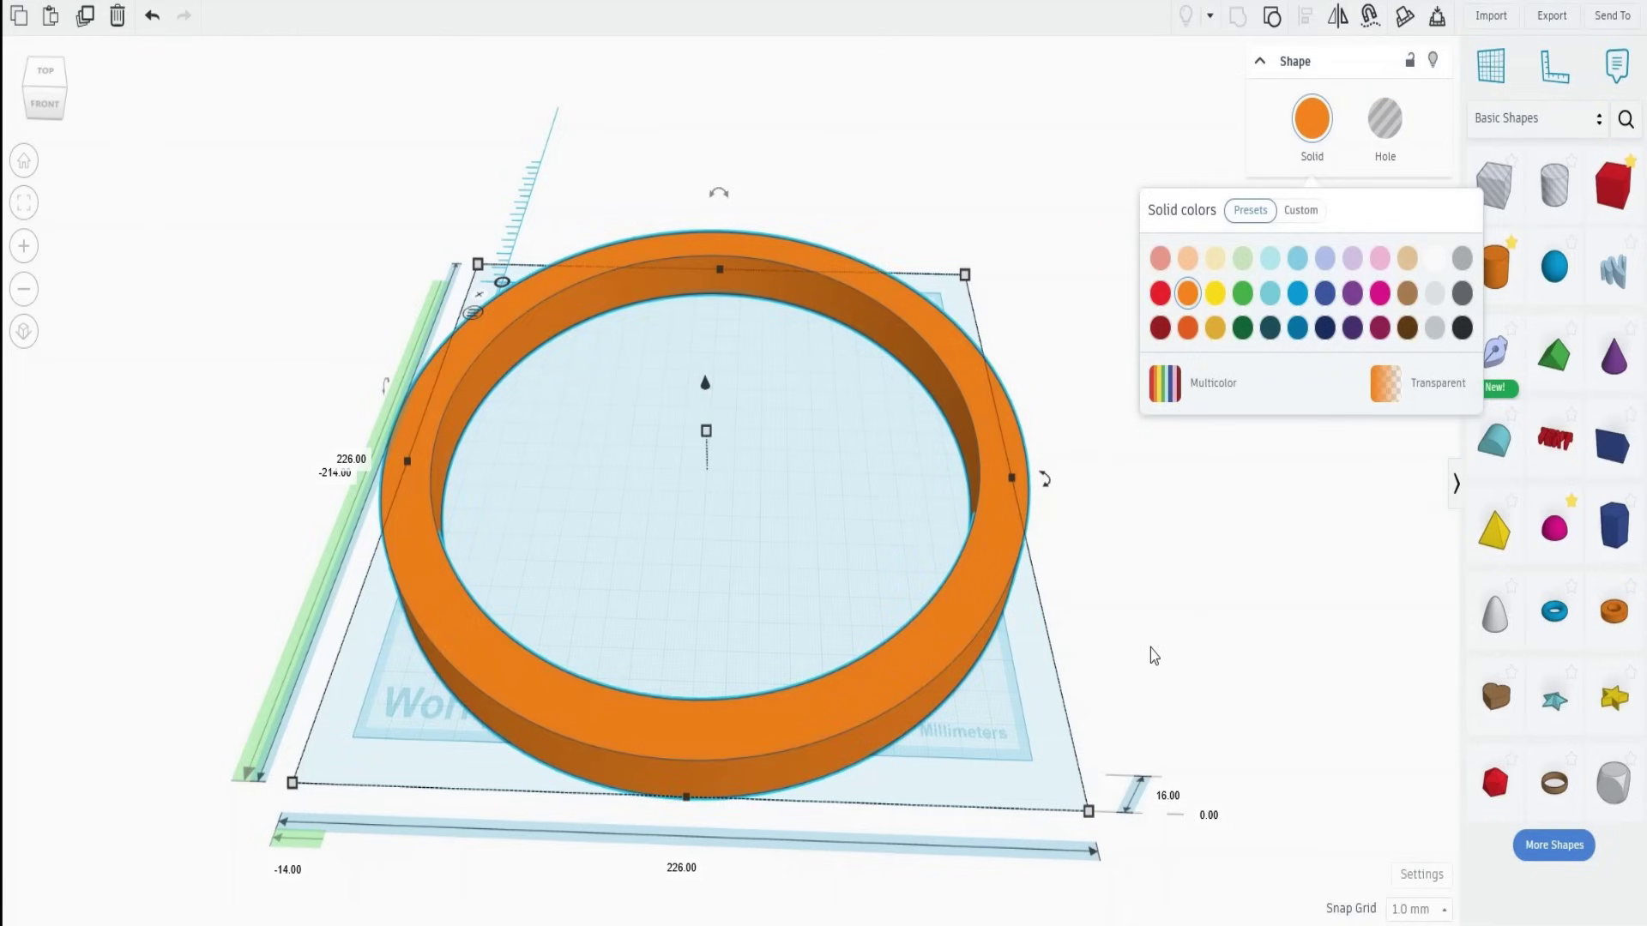
left_click(1243, 589)
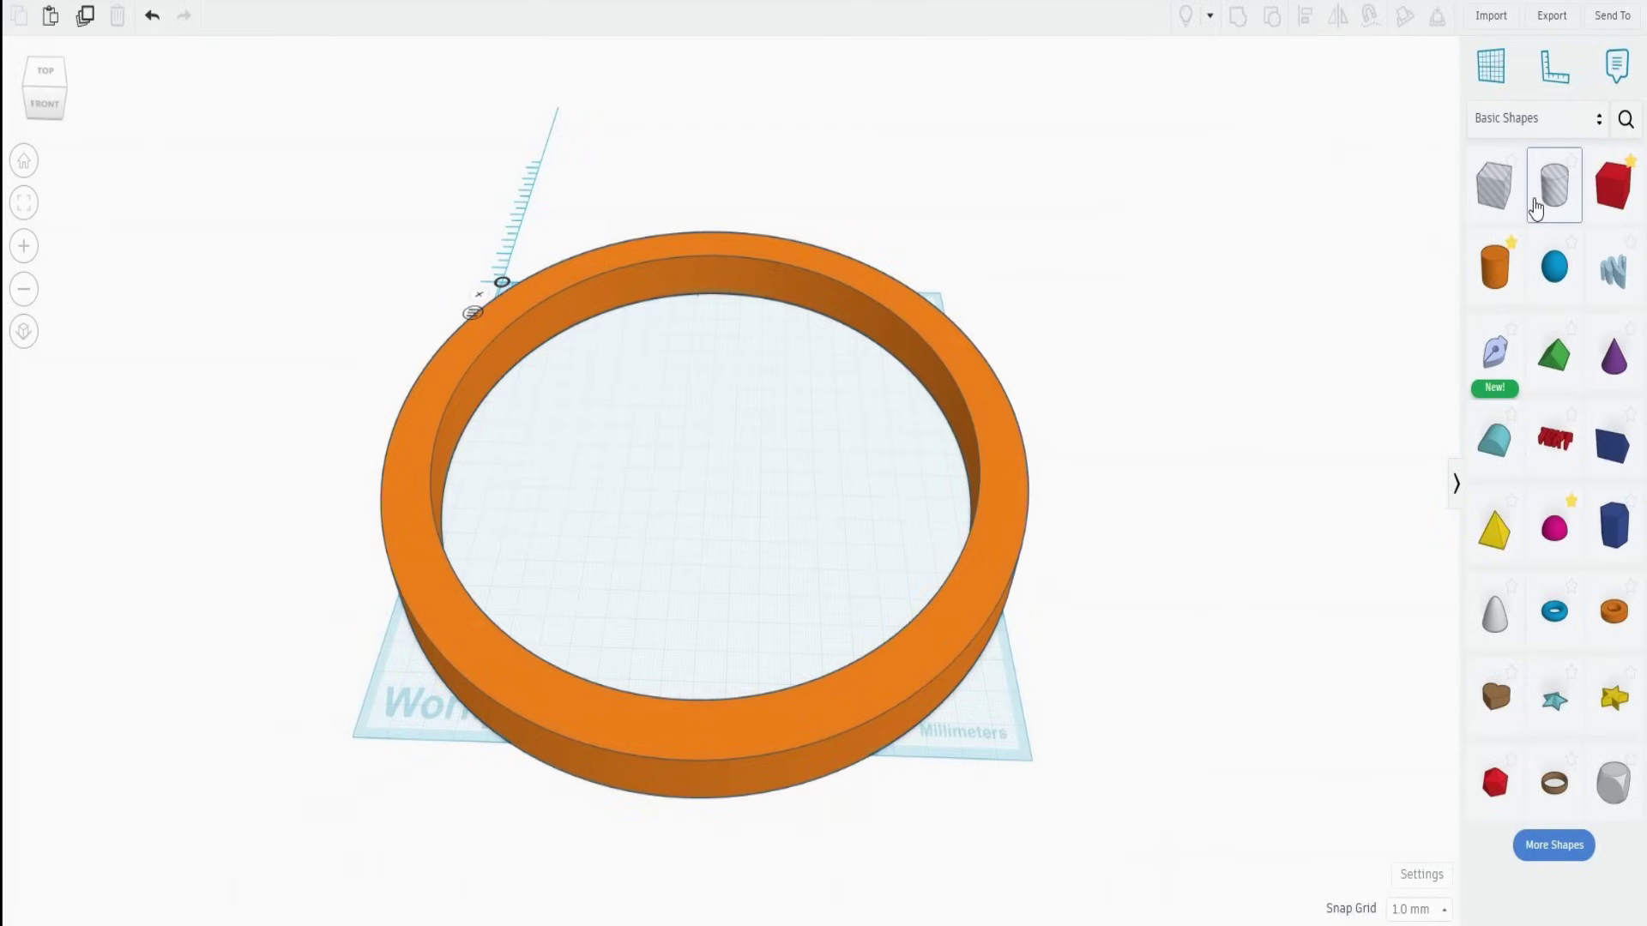
Add a 128-sided hole cylinder inside the ring, sized 230 × 230 mm
left_click(1535, 208)
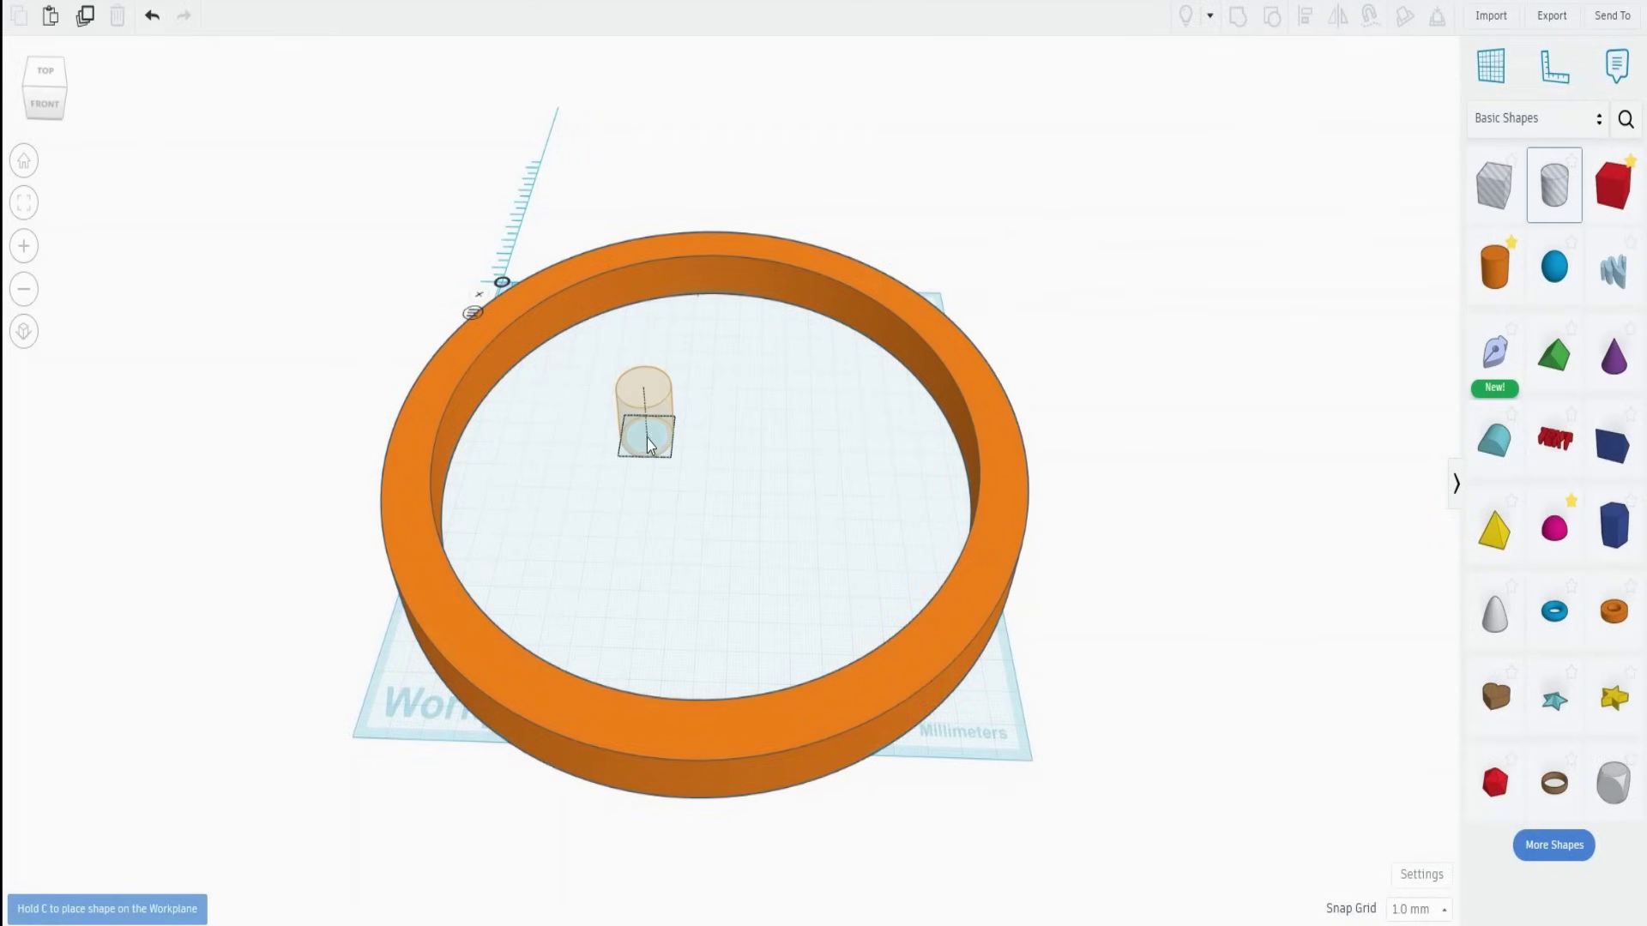
left_click(647, 443)
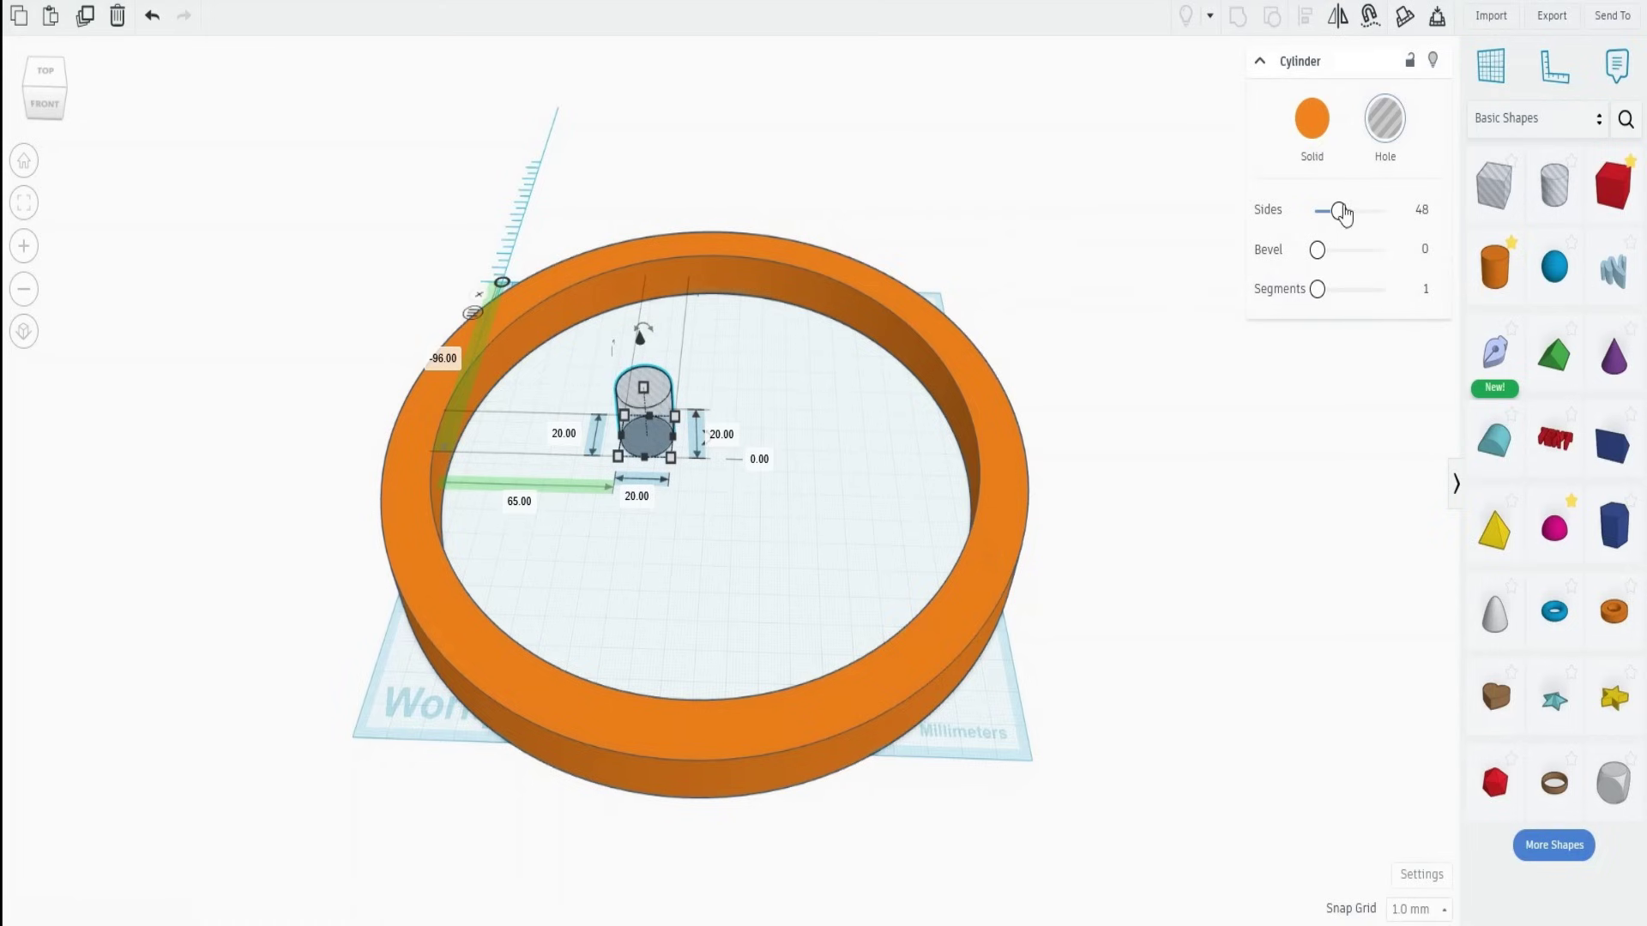
left_click_drag(1339, 211, 1398, 225)
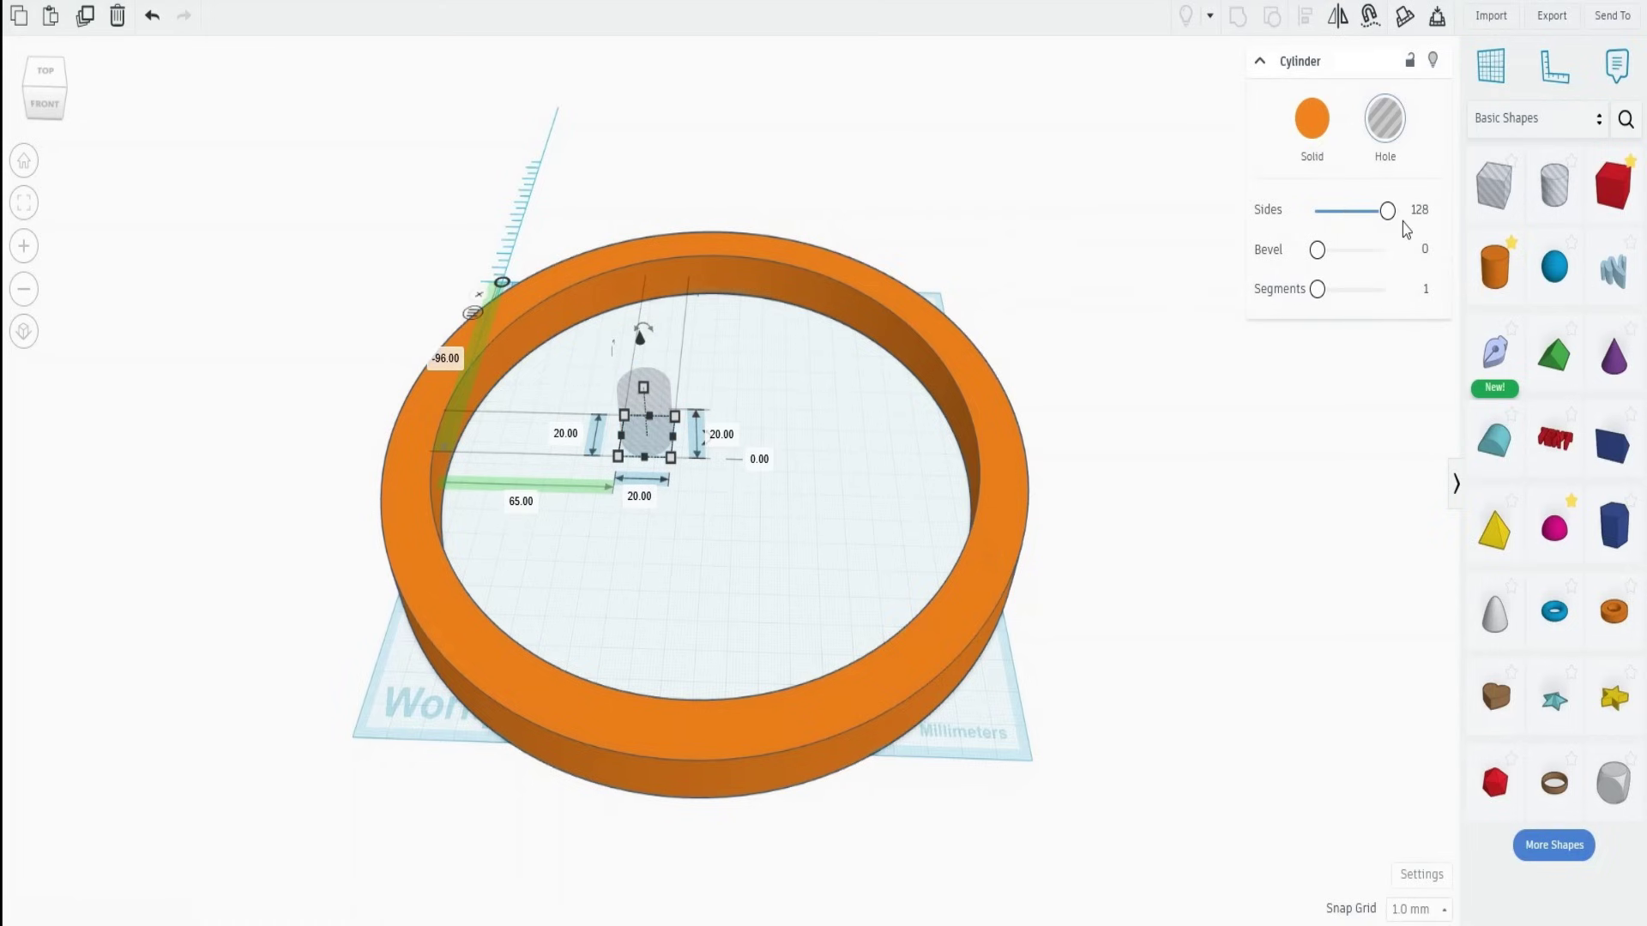
left_click(940, 686)
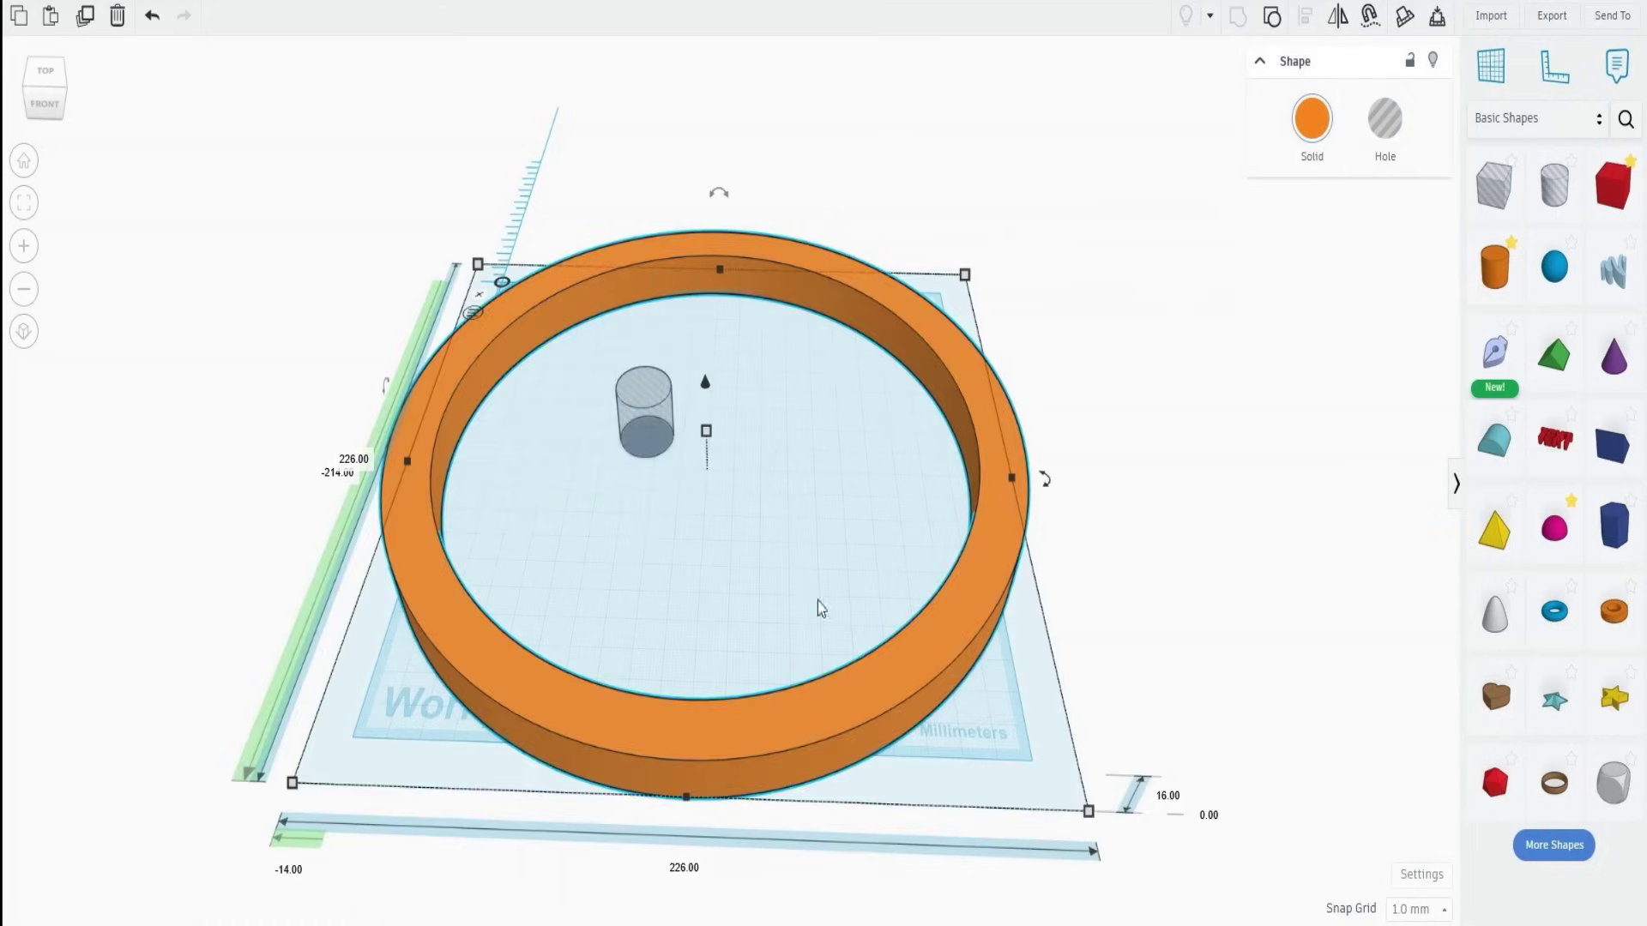
left_click(645, 415)
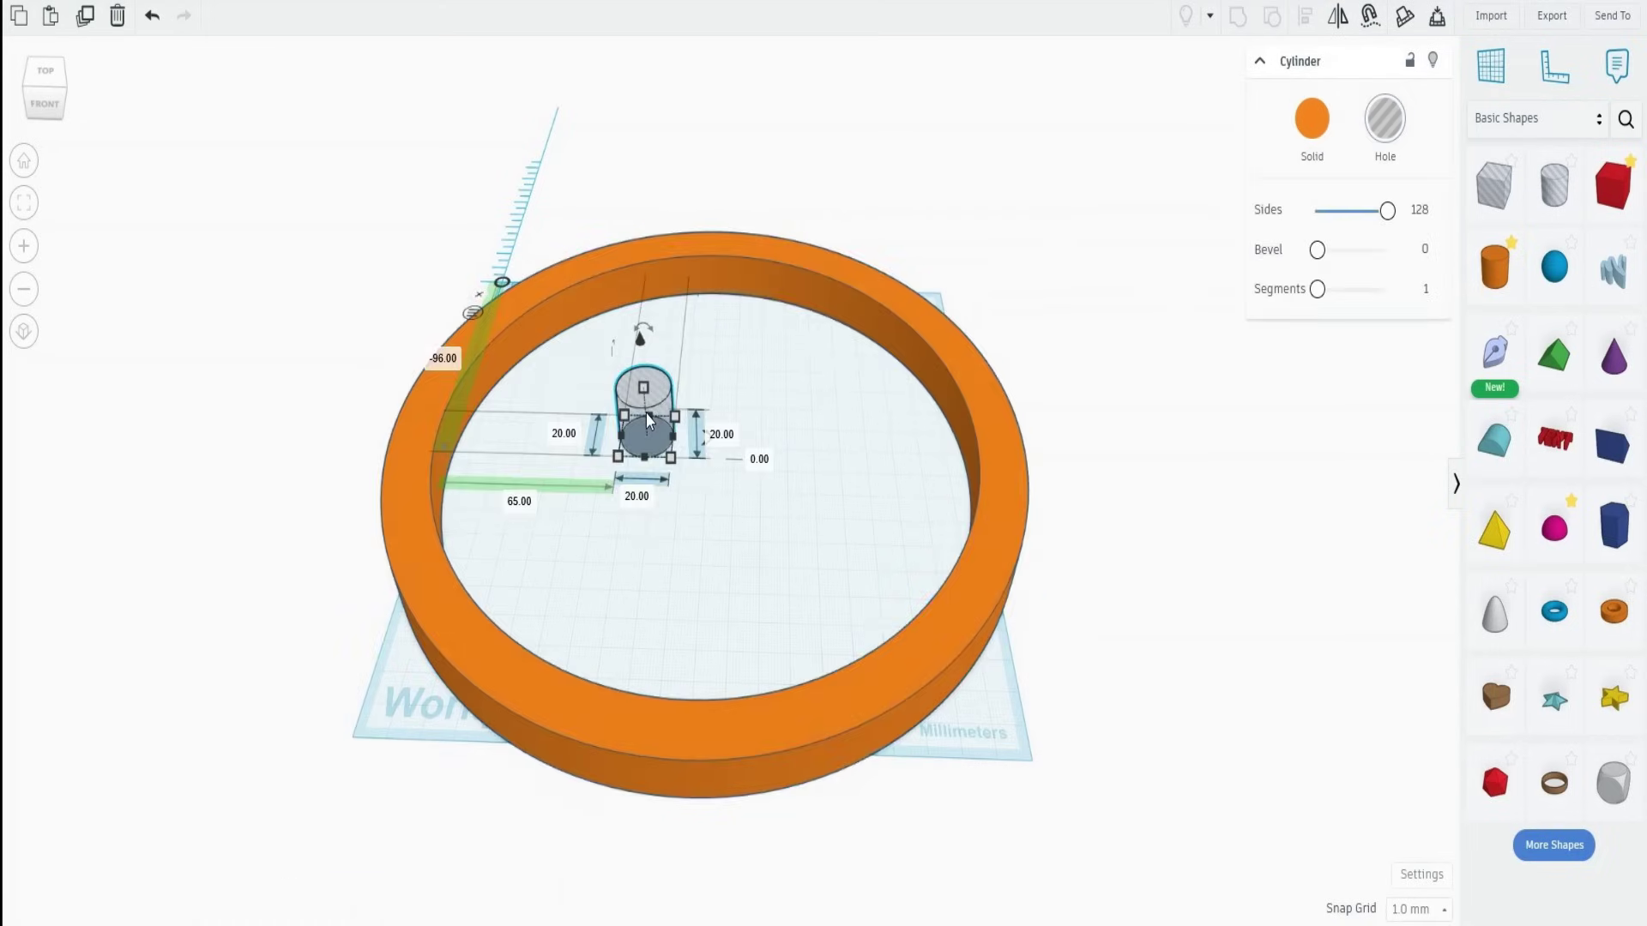
left_click(634, 494)
type("230")
left_click(562, 434)
type("230")
key("Return")
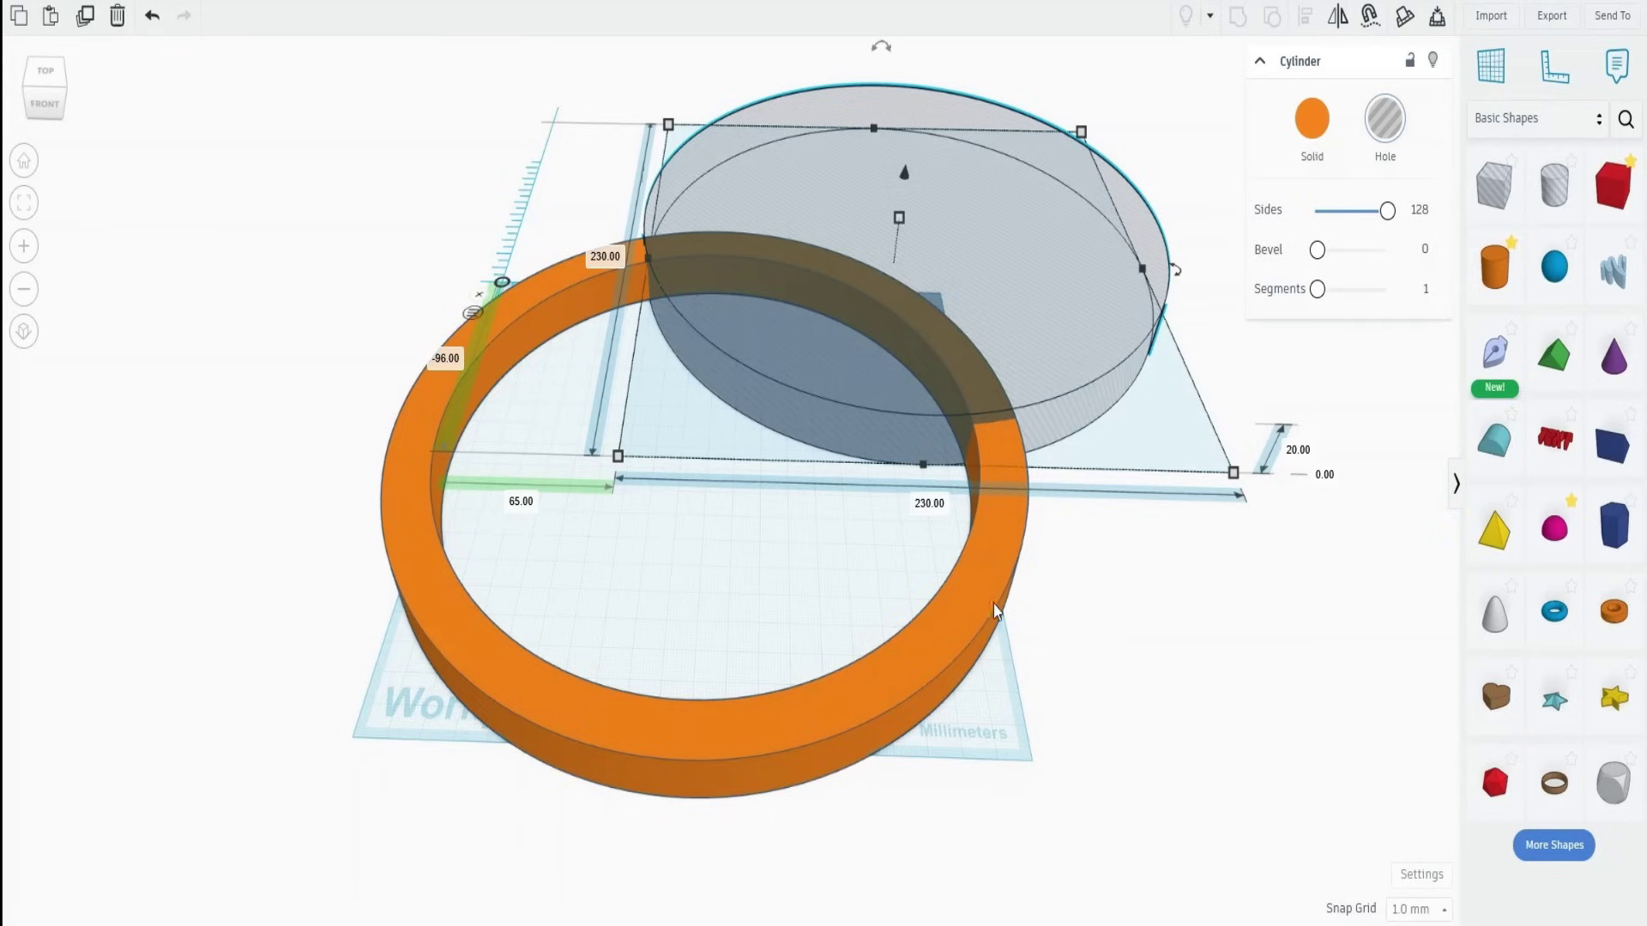
Raise the hole cylinder to 5.75 mm elevation and group it with the ring
left_click(1325, 477)
type("8")
key("Return")
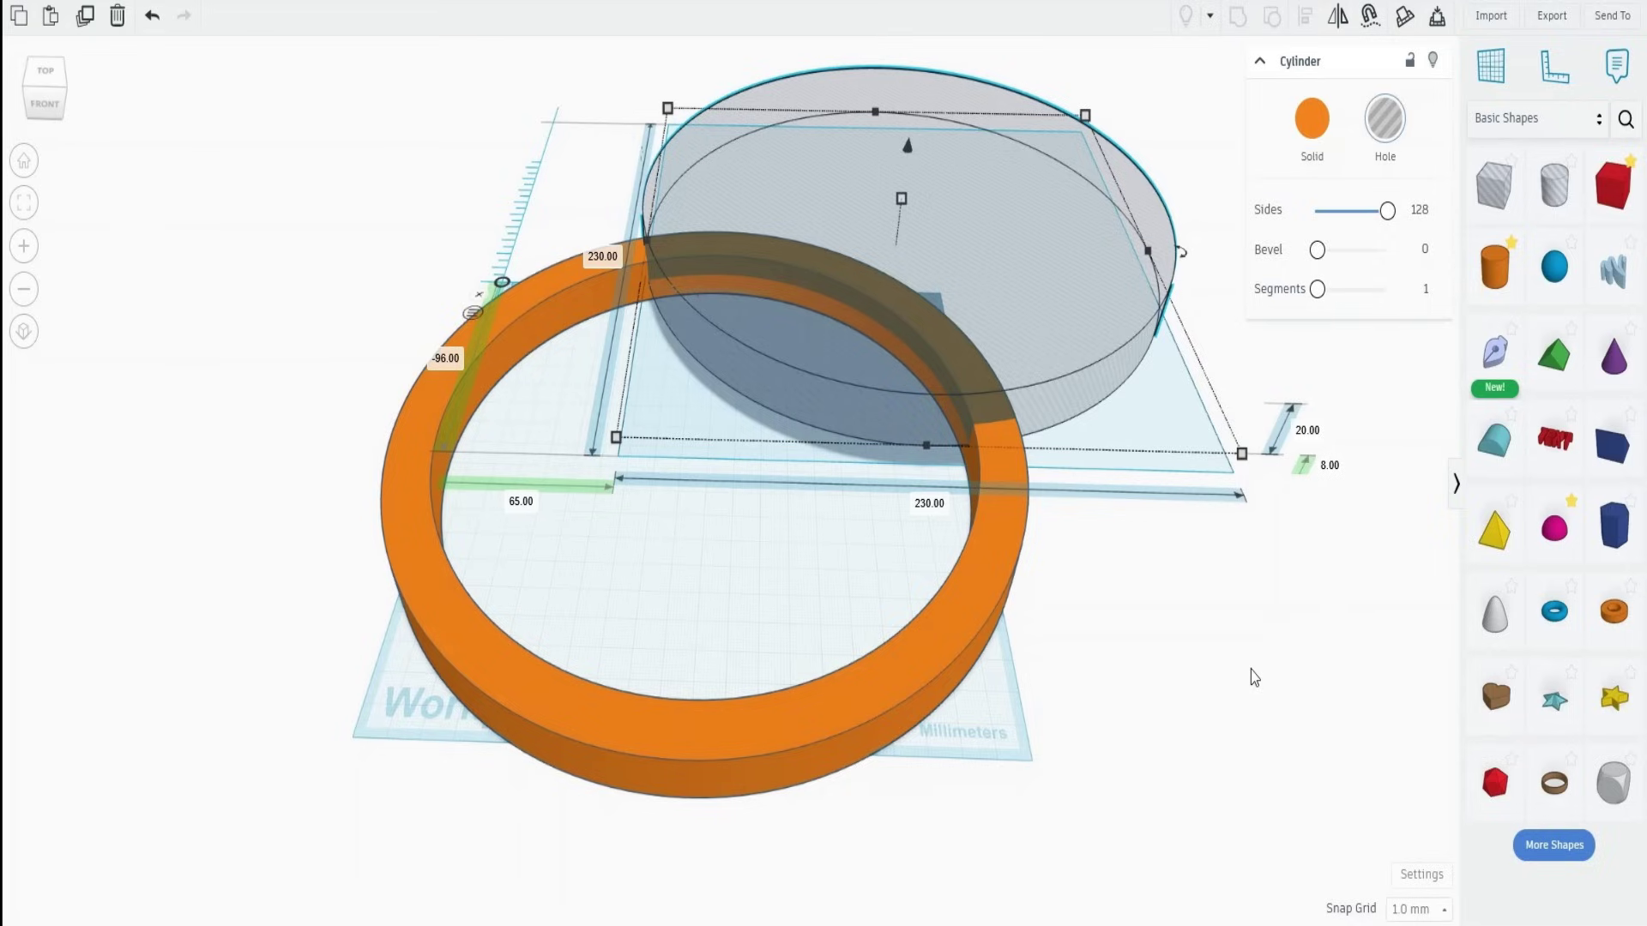
left_click(1330, 466)
type("5.75")
key("Return")
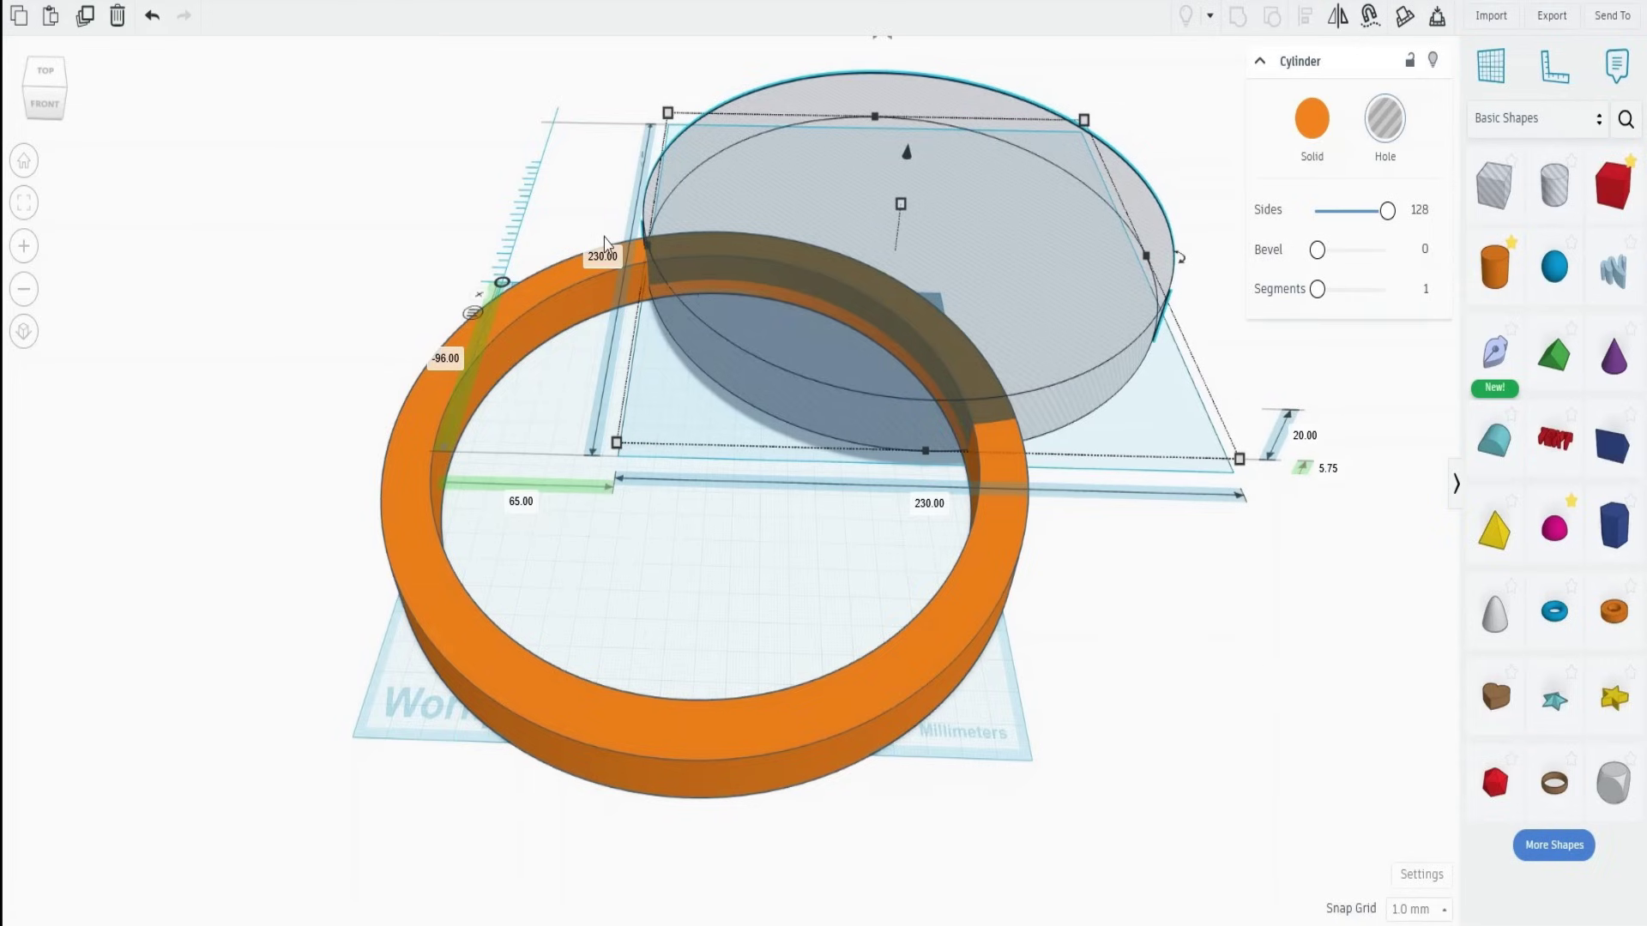
left_click(472, 169)
left_click_drag(481, 169, 869, 417)
left_click(1238, 19)
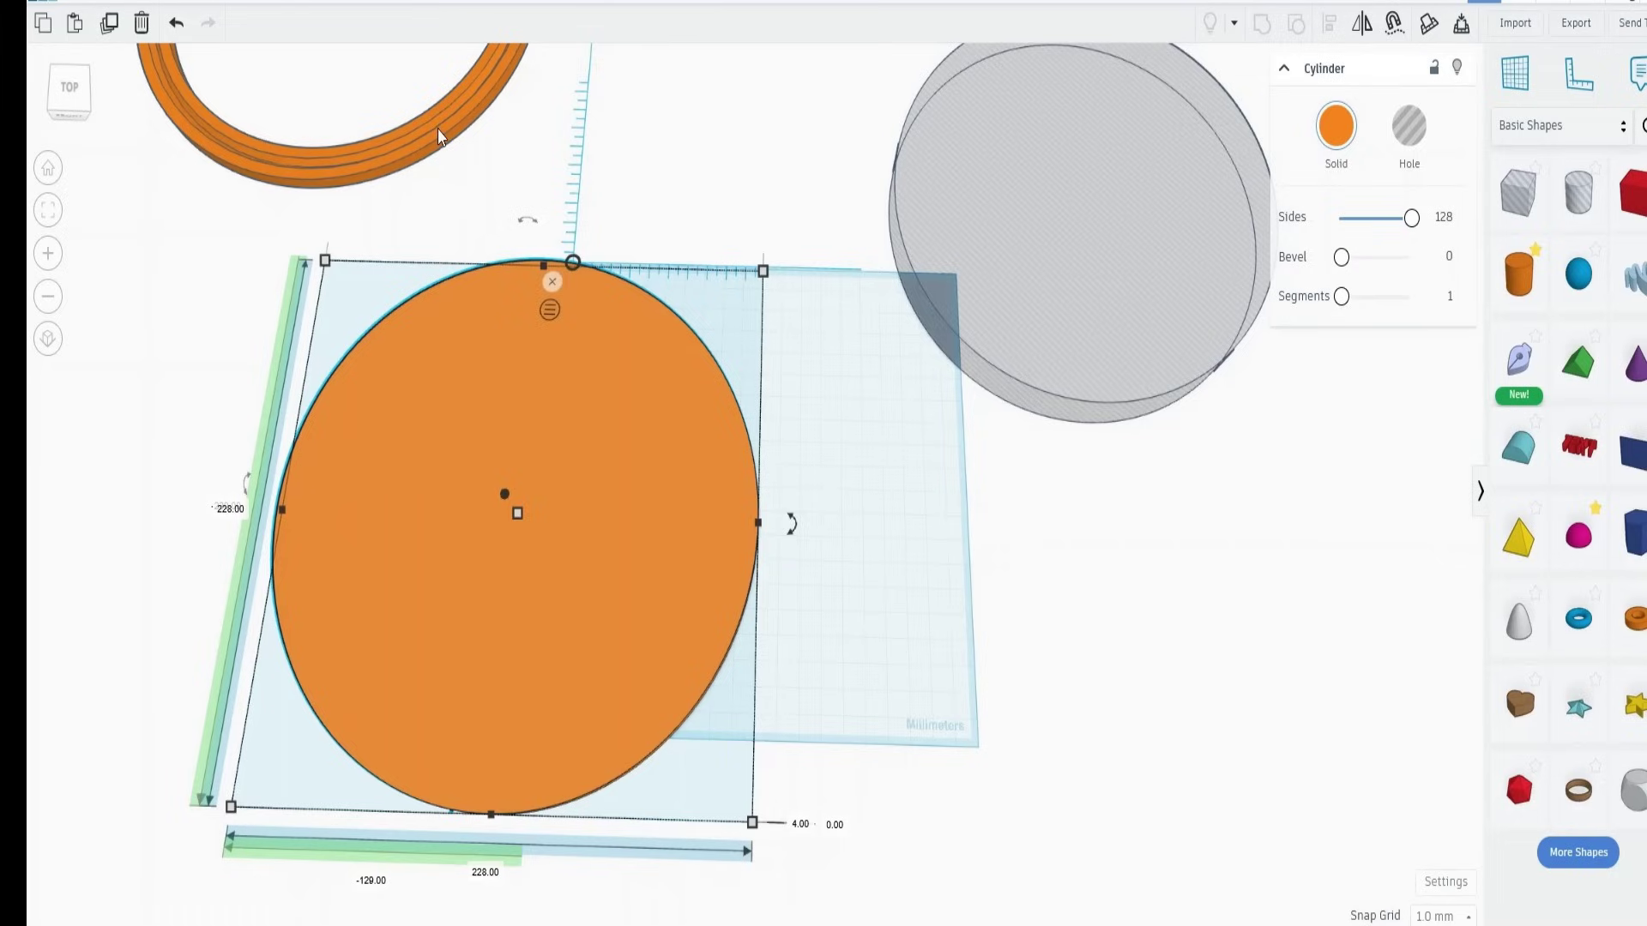
Group the 192 mm hole cylinder with the 228 mm orange disc
left_click(1122, 194)
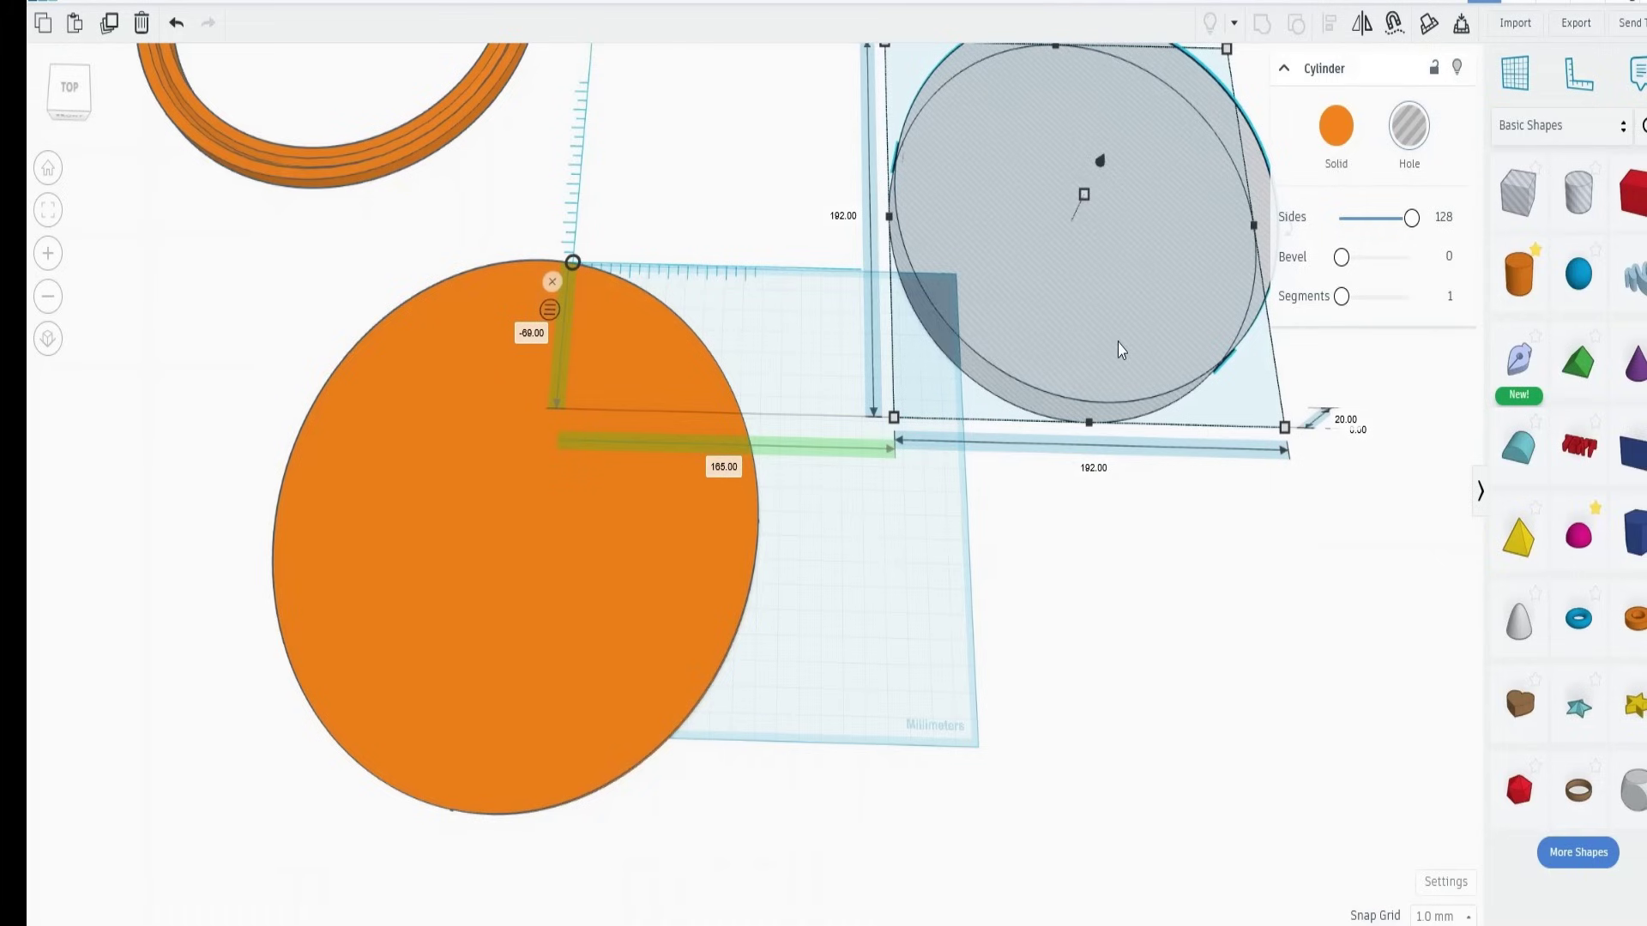
left_click(516, 607, "shift")
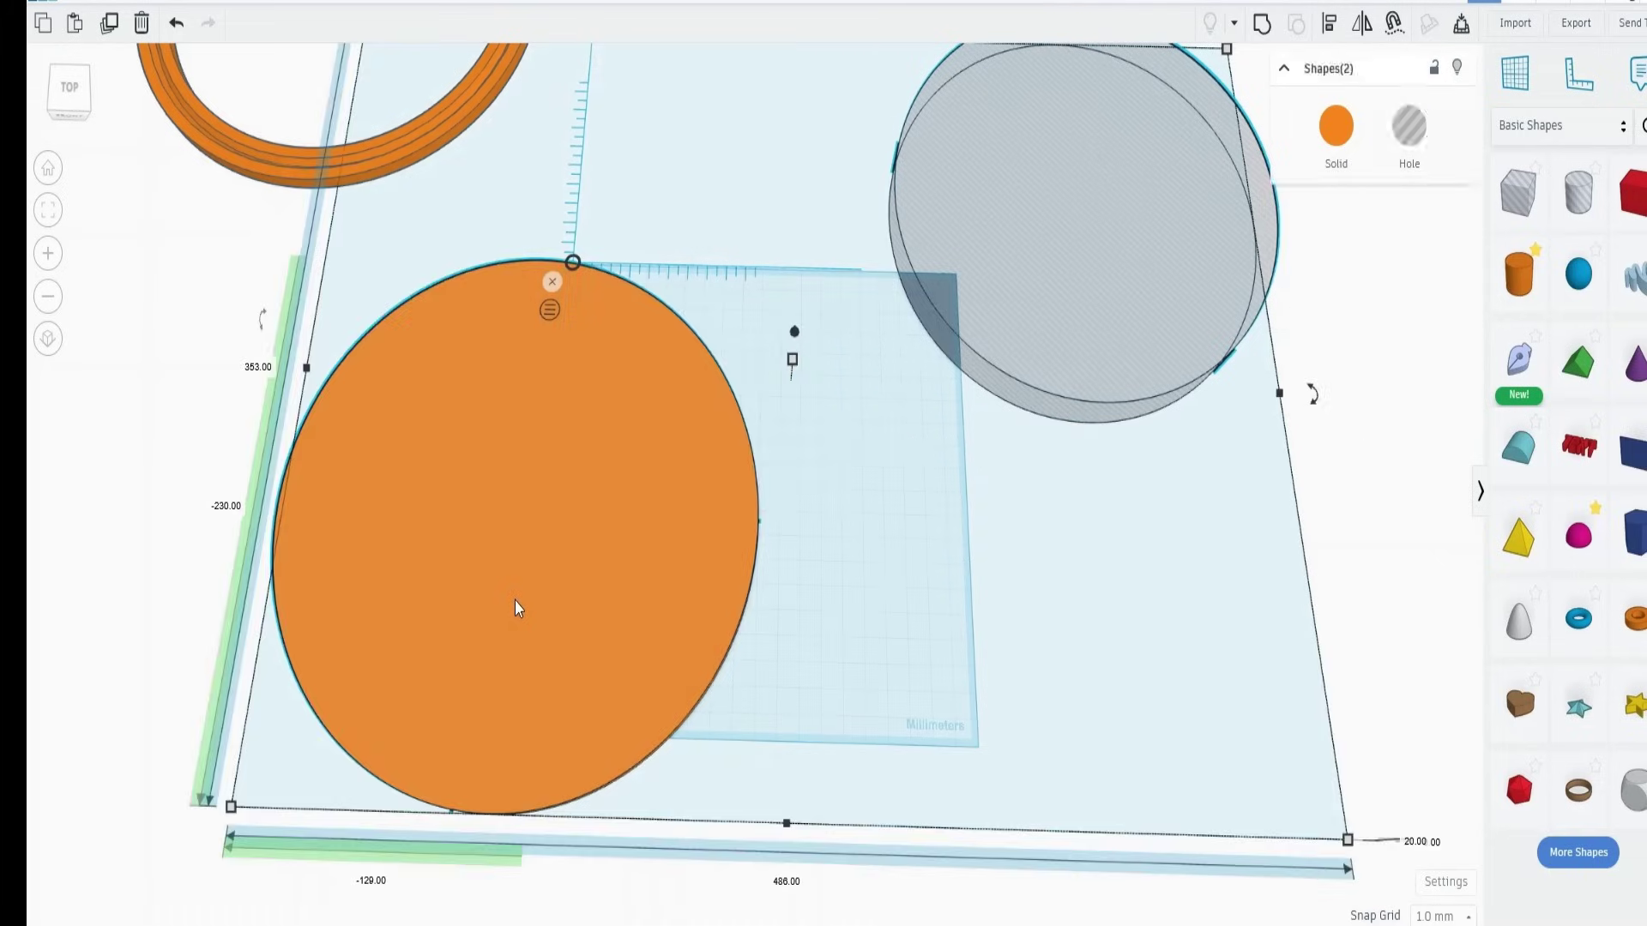
key("ctrl+g")
left_click(919, 548)
Drop a cylinder beside the ring and give it 128 sides and a 10 mm width
left_click(1517, 276)
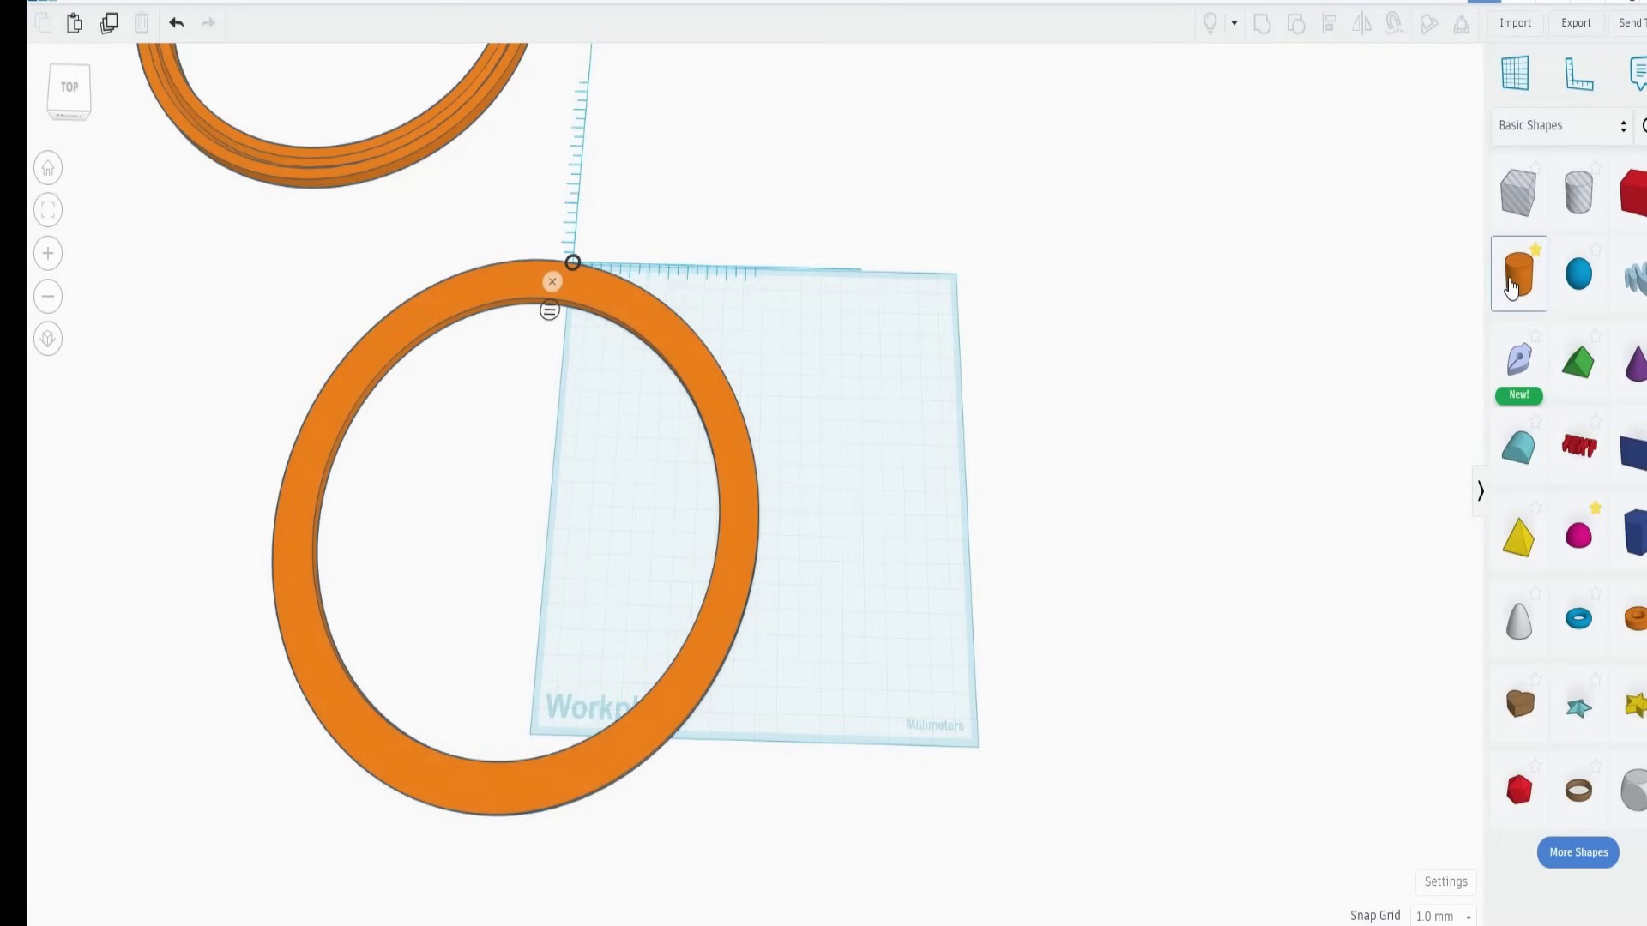
left_click(852, 502)
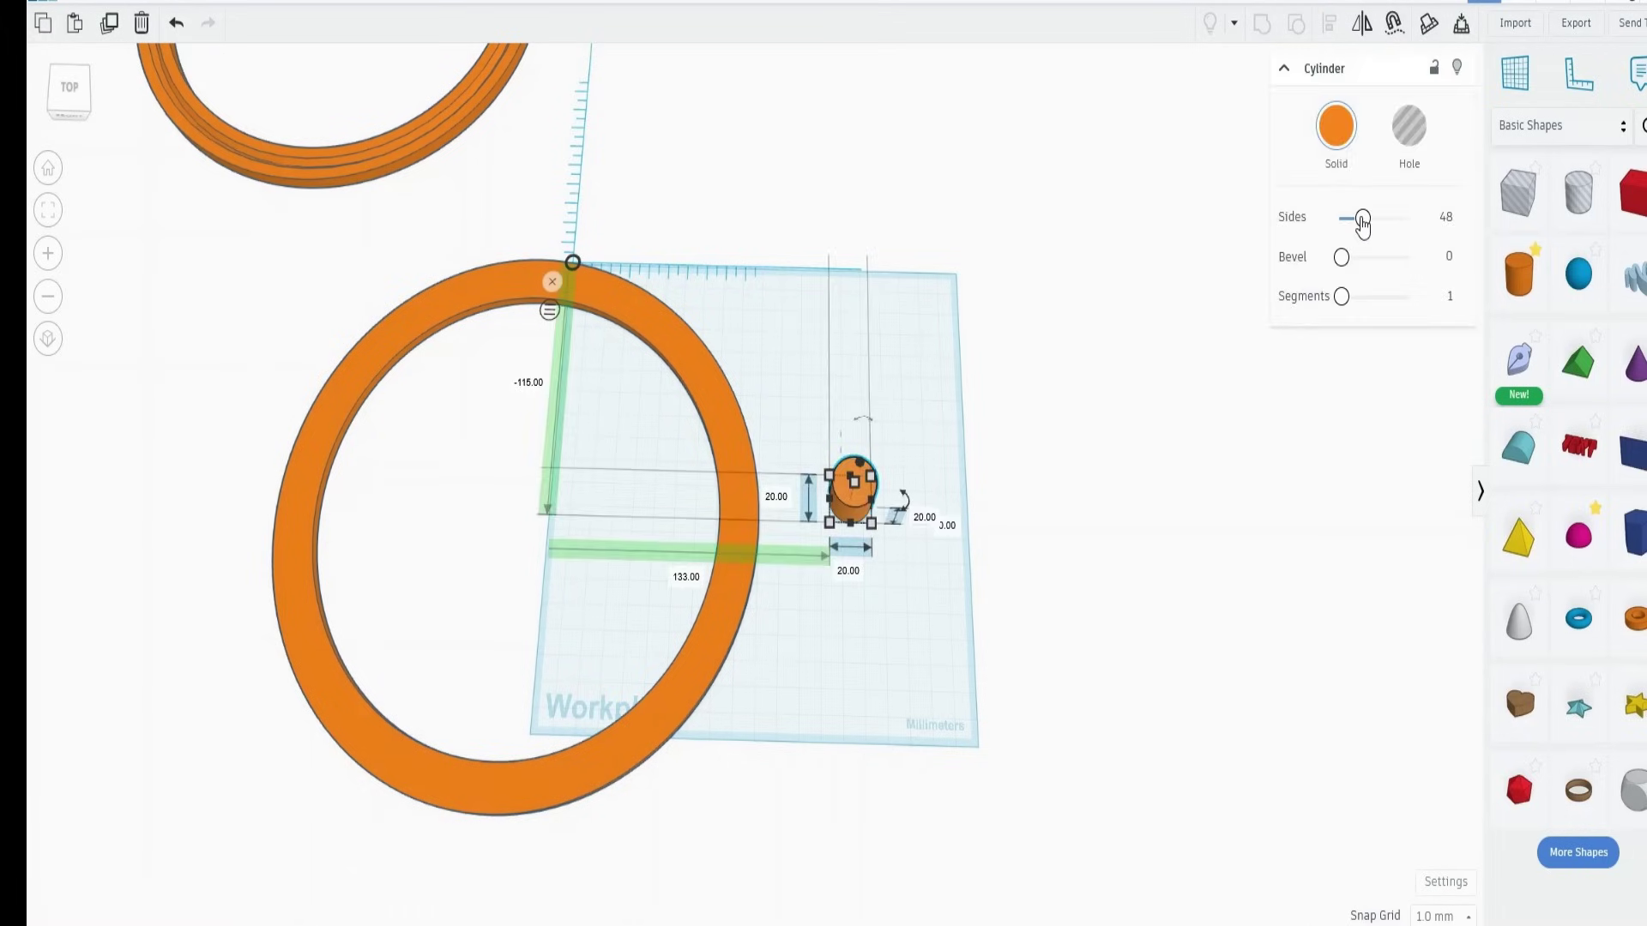
left_click_drag(1362, 218, 1431, 230)
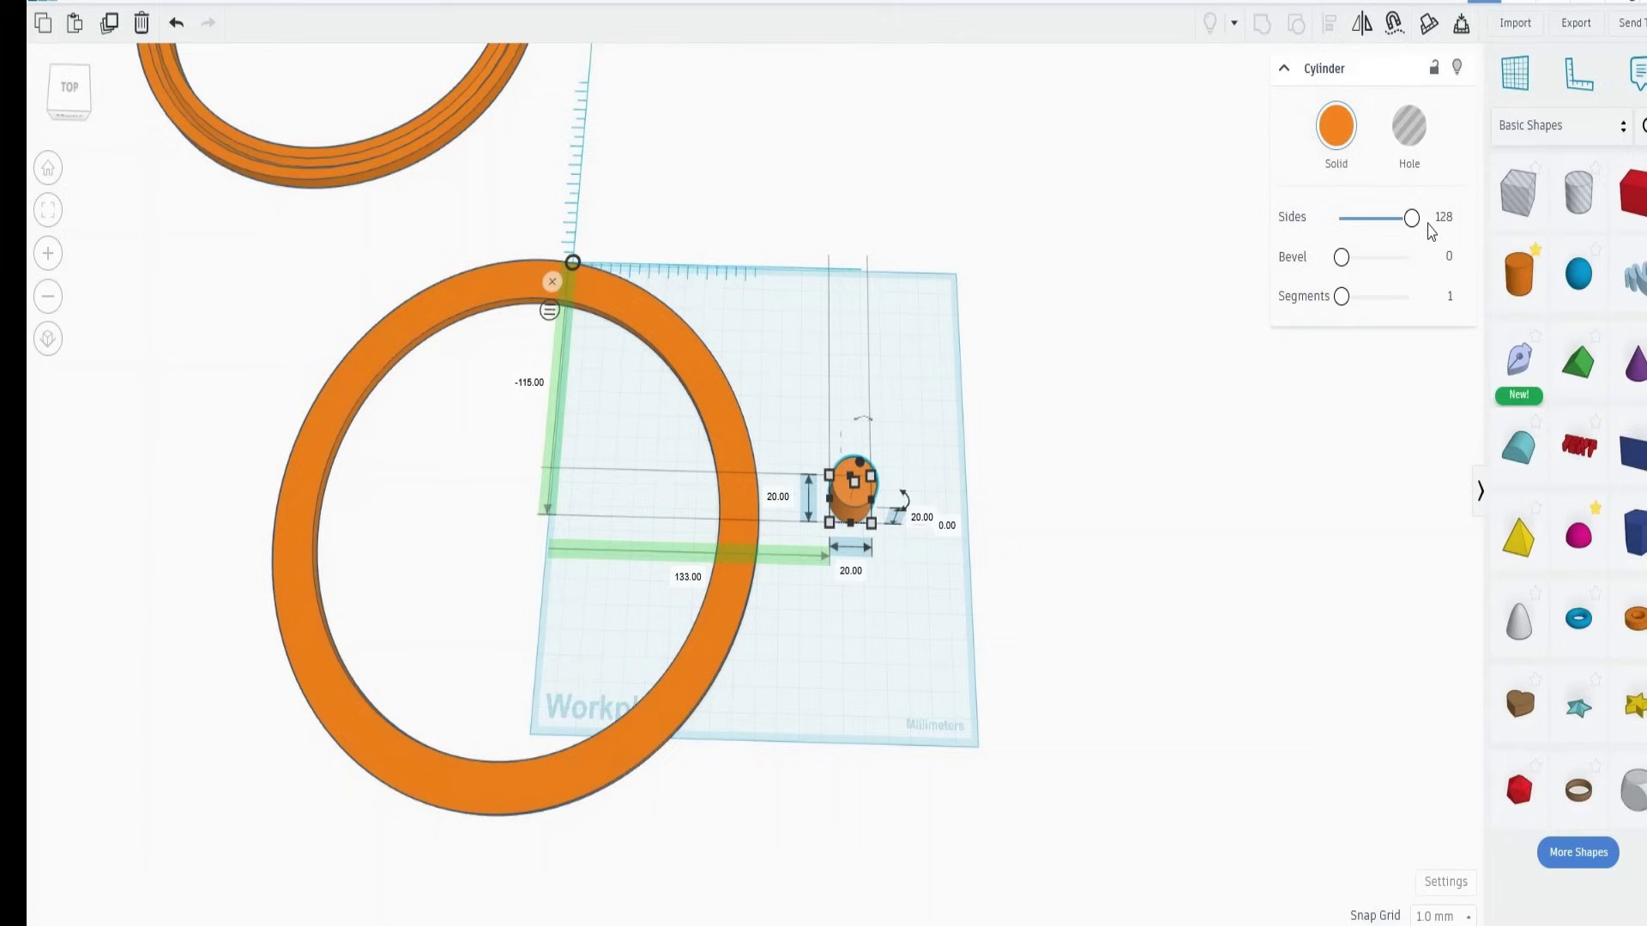
left_click(855, 572)
type("10")
key("Return")
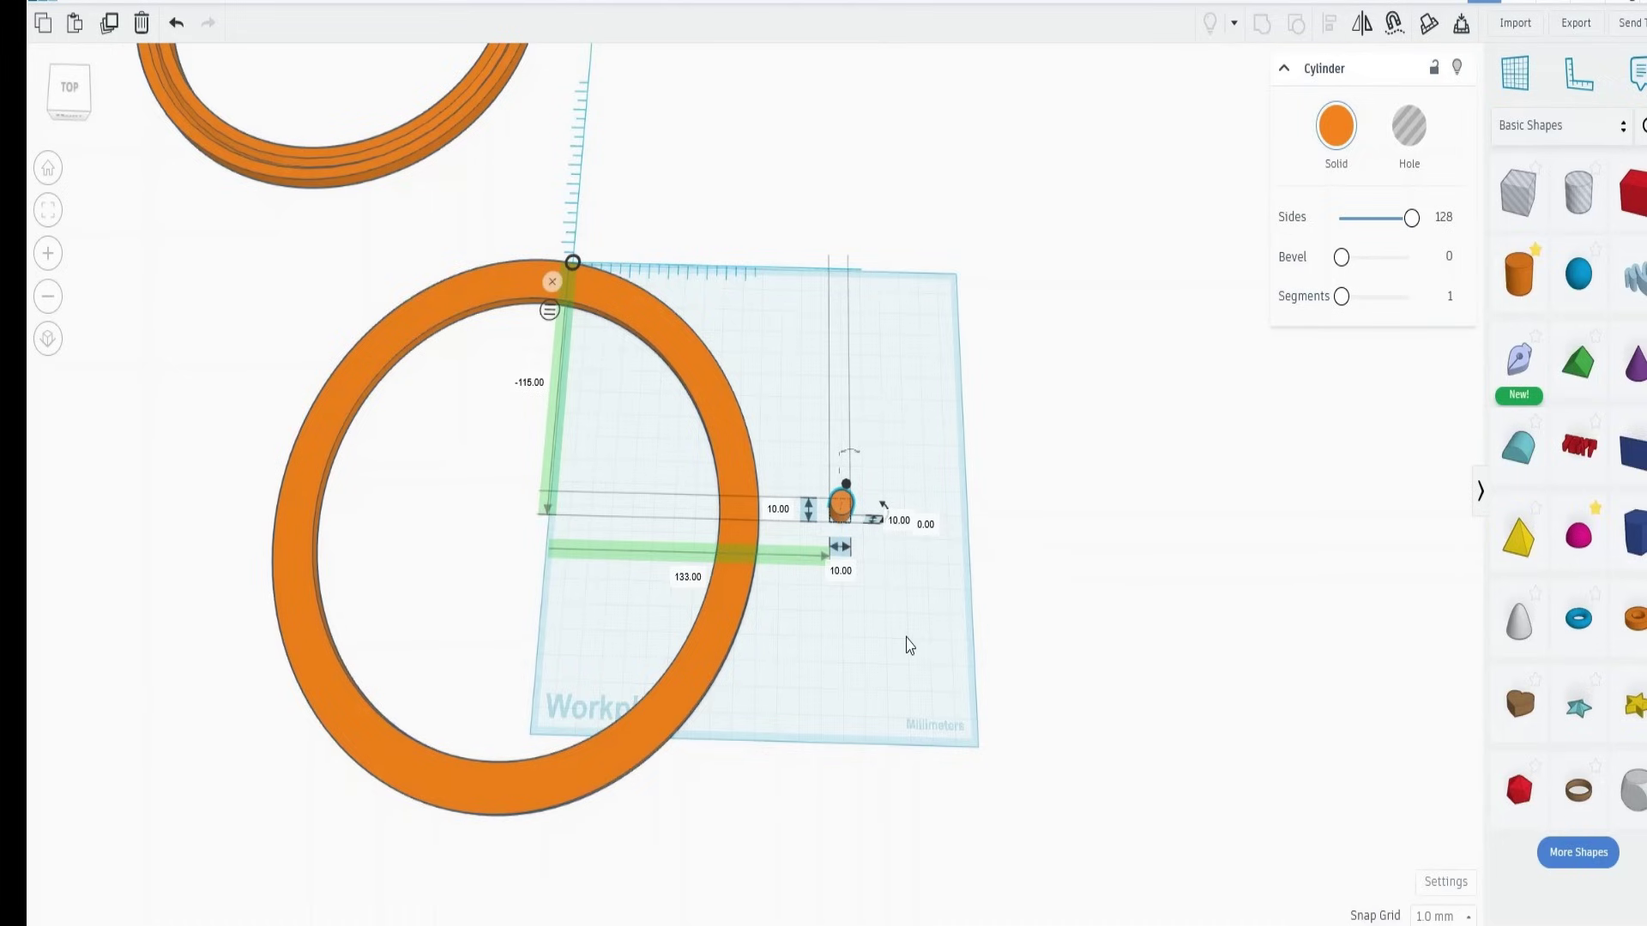
left_click_drag(862, 681, 873, 661)
key("ctrl+z")
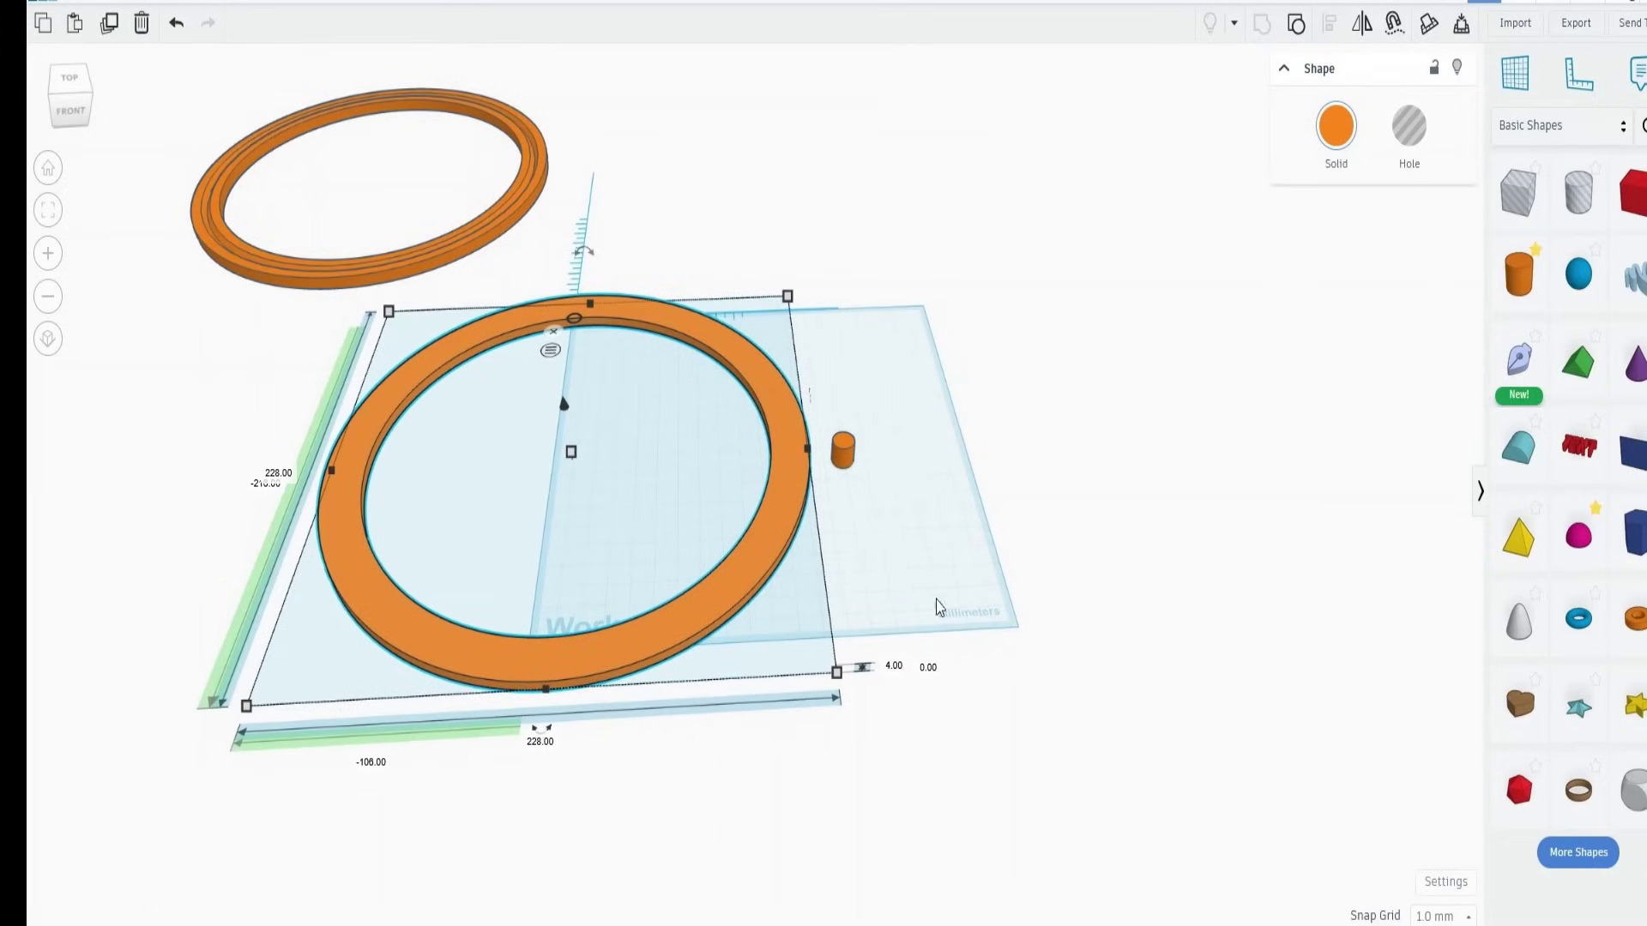
Tilt the small cylinder by -45° and turn it into a hole
left_click(841, 459)
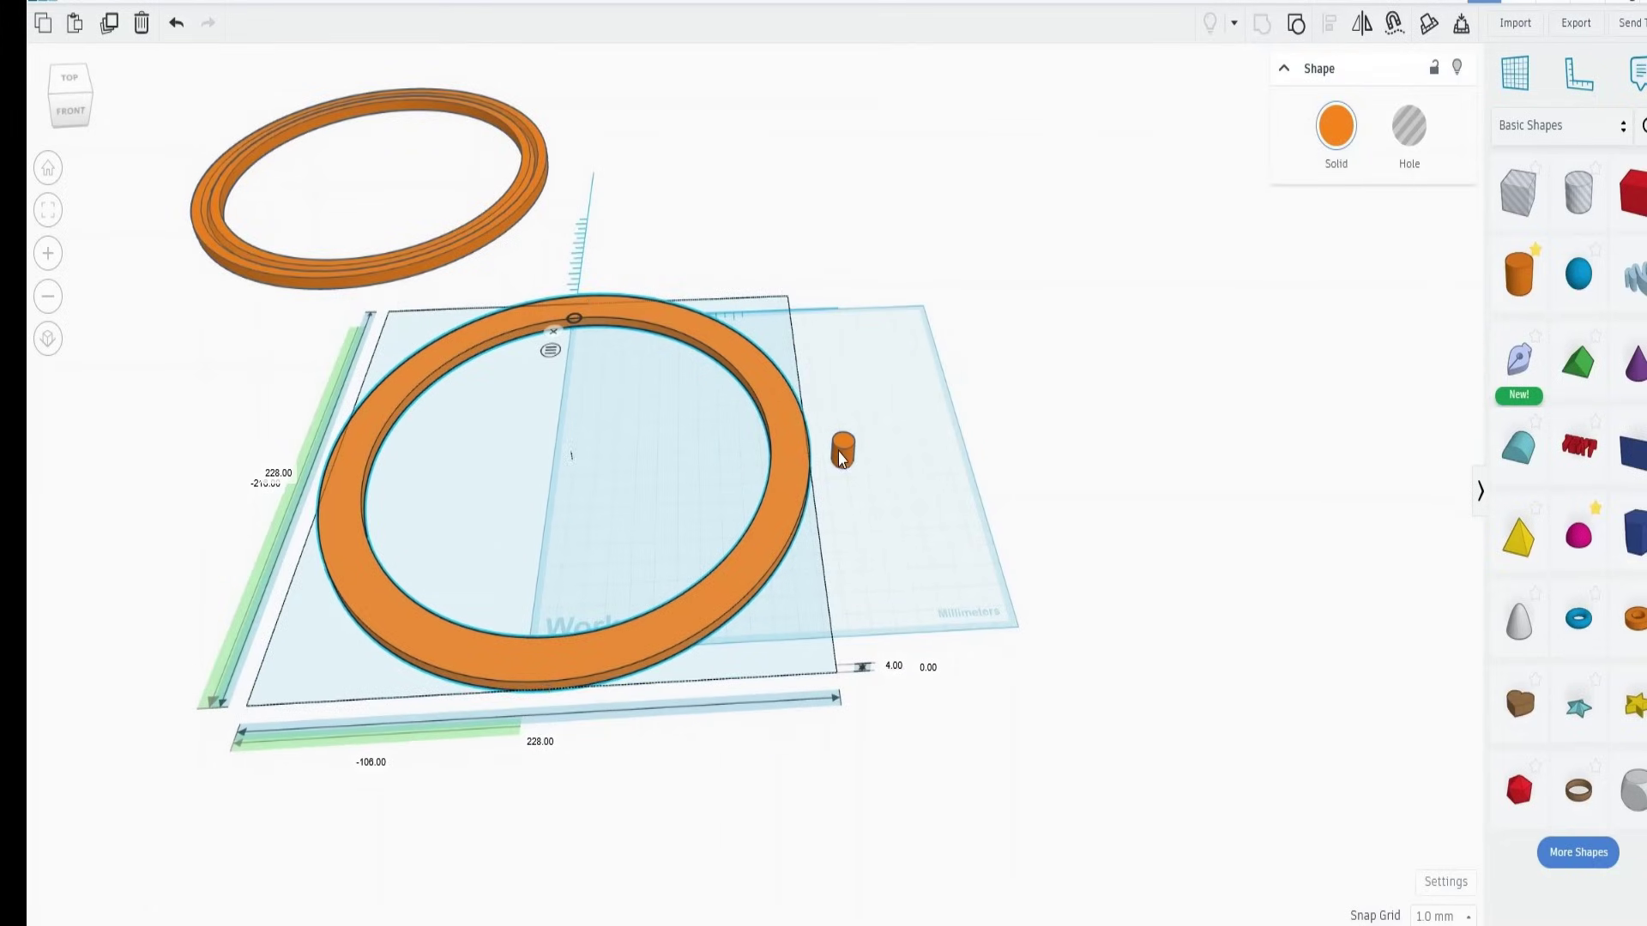
mouse_move(841, 403)
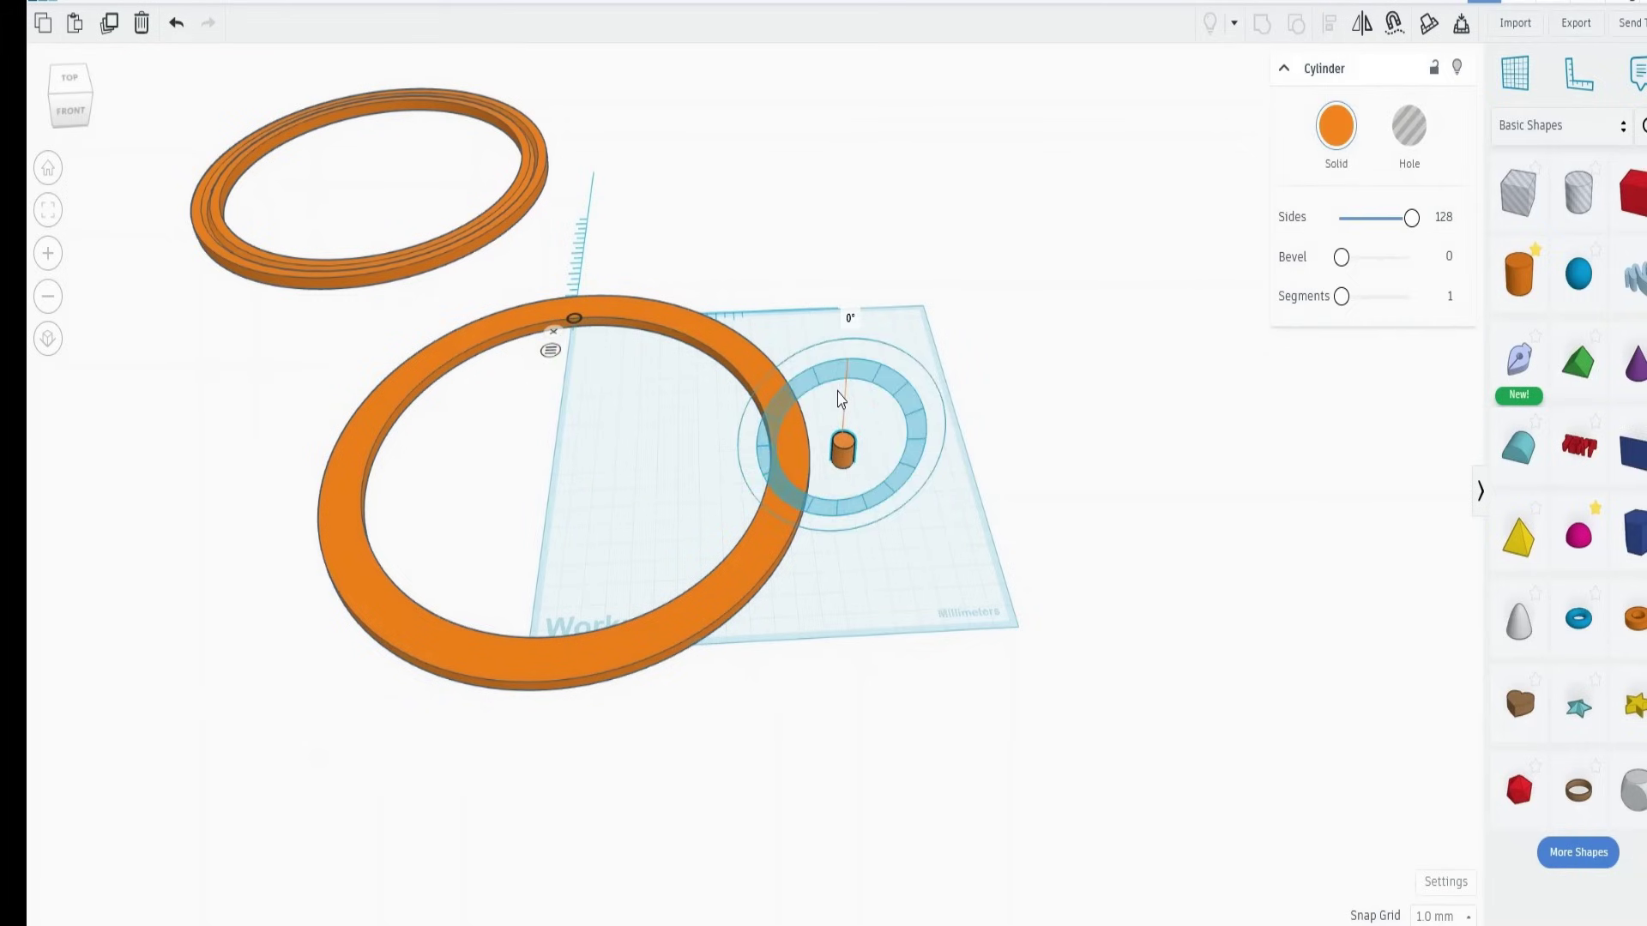
left_click_drag(841, 399, 895, 401)
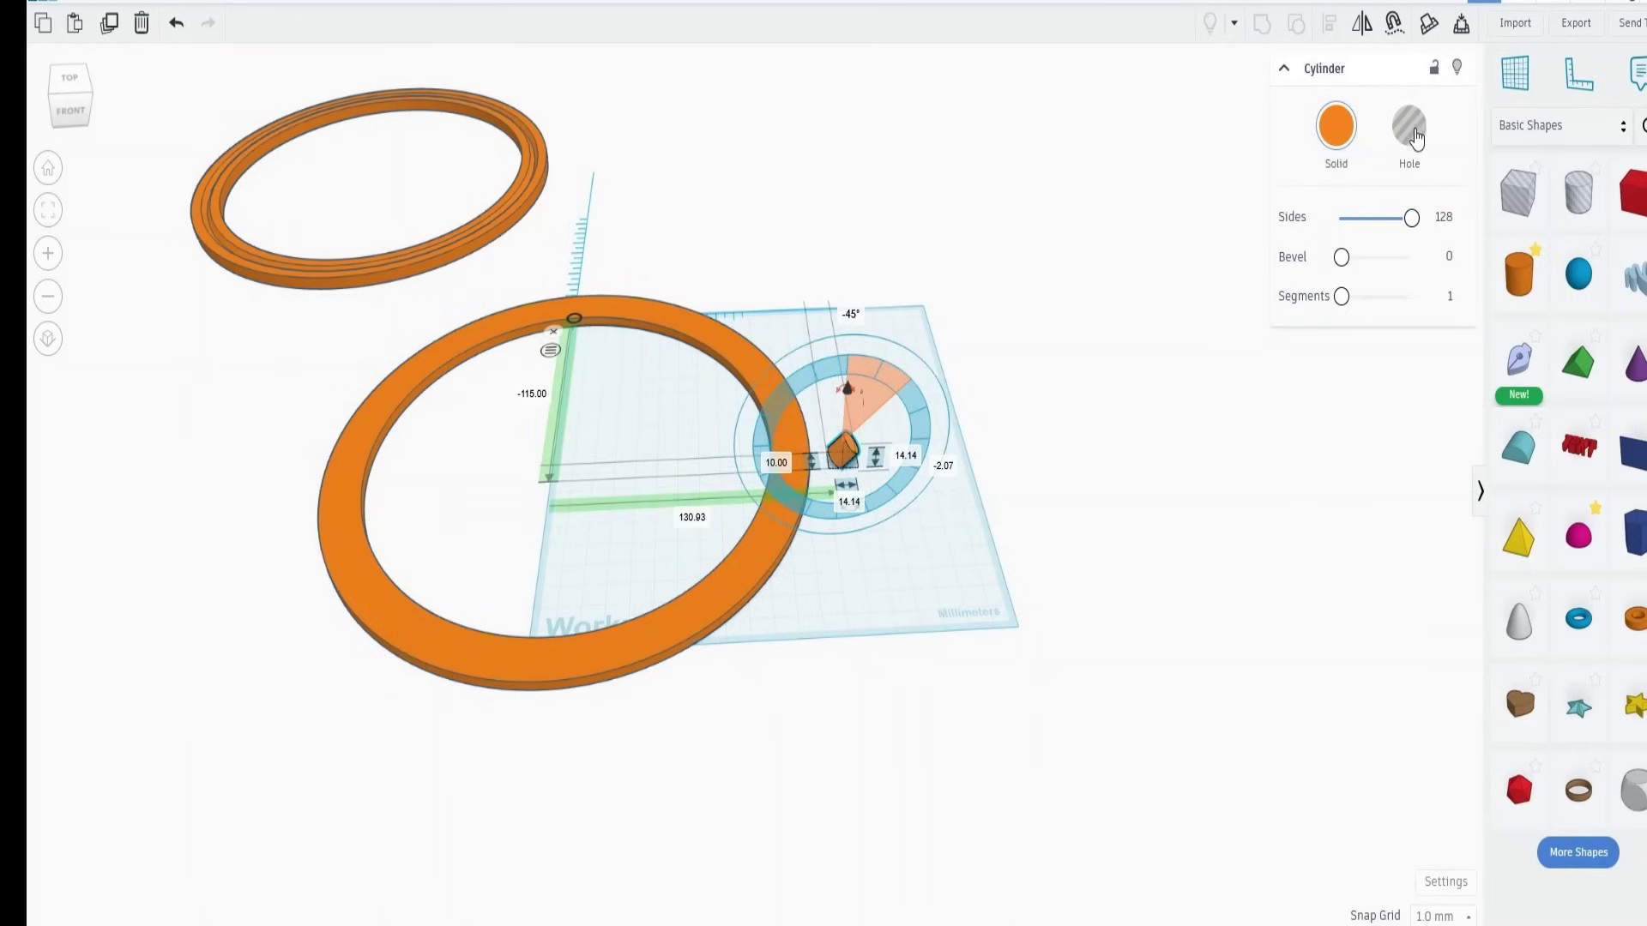
left_click(1413, 137)
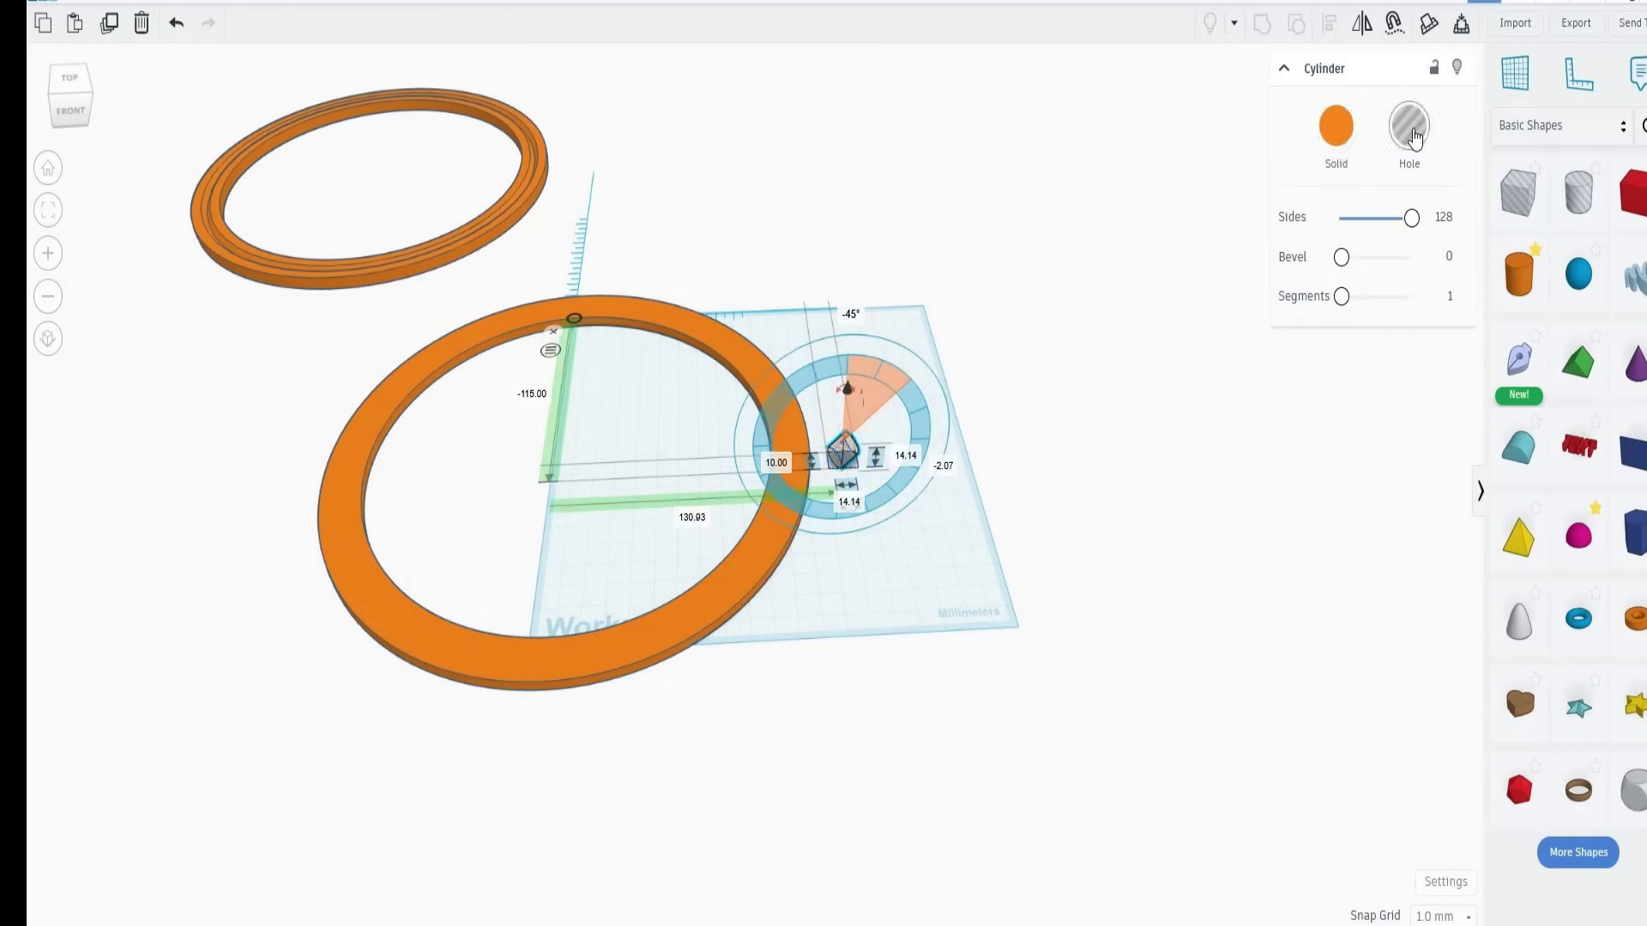
Align the hole cylinder centred on the ring and pushed to its right side
left_click(1093, 355)
left_click_drag(720, 411, 866, 494)
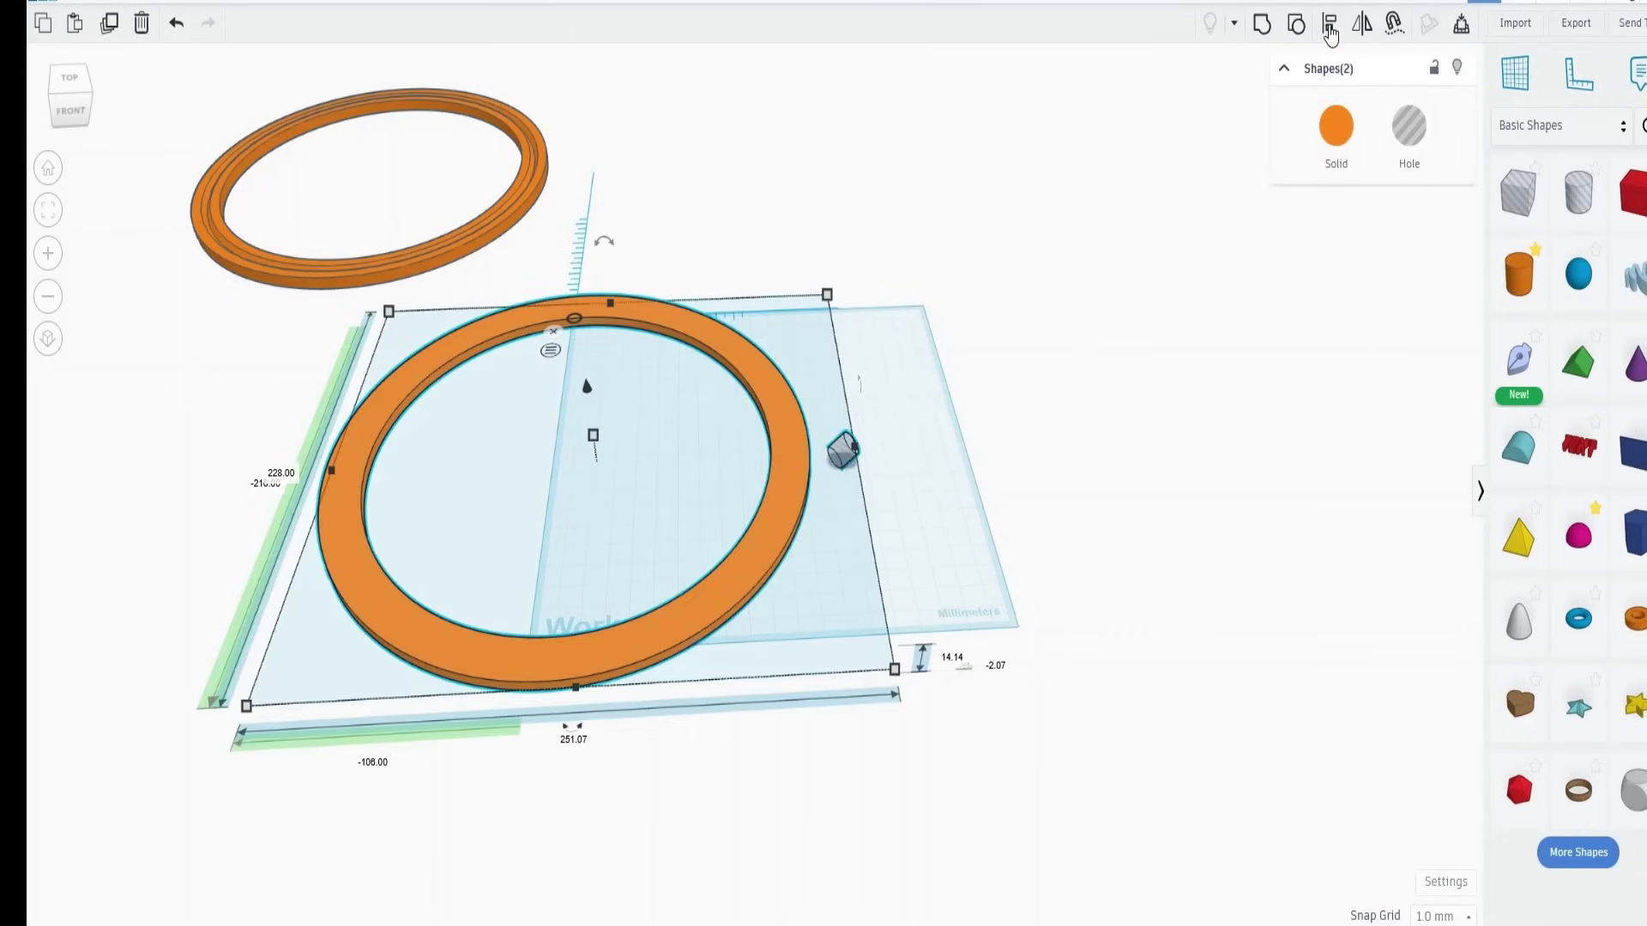
left_click(1330, 27)
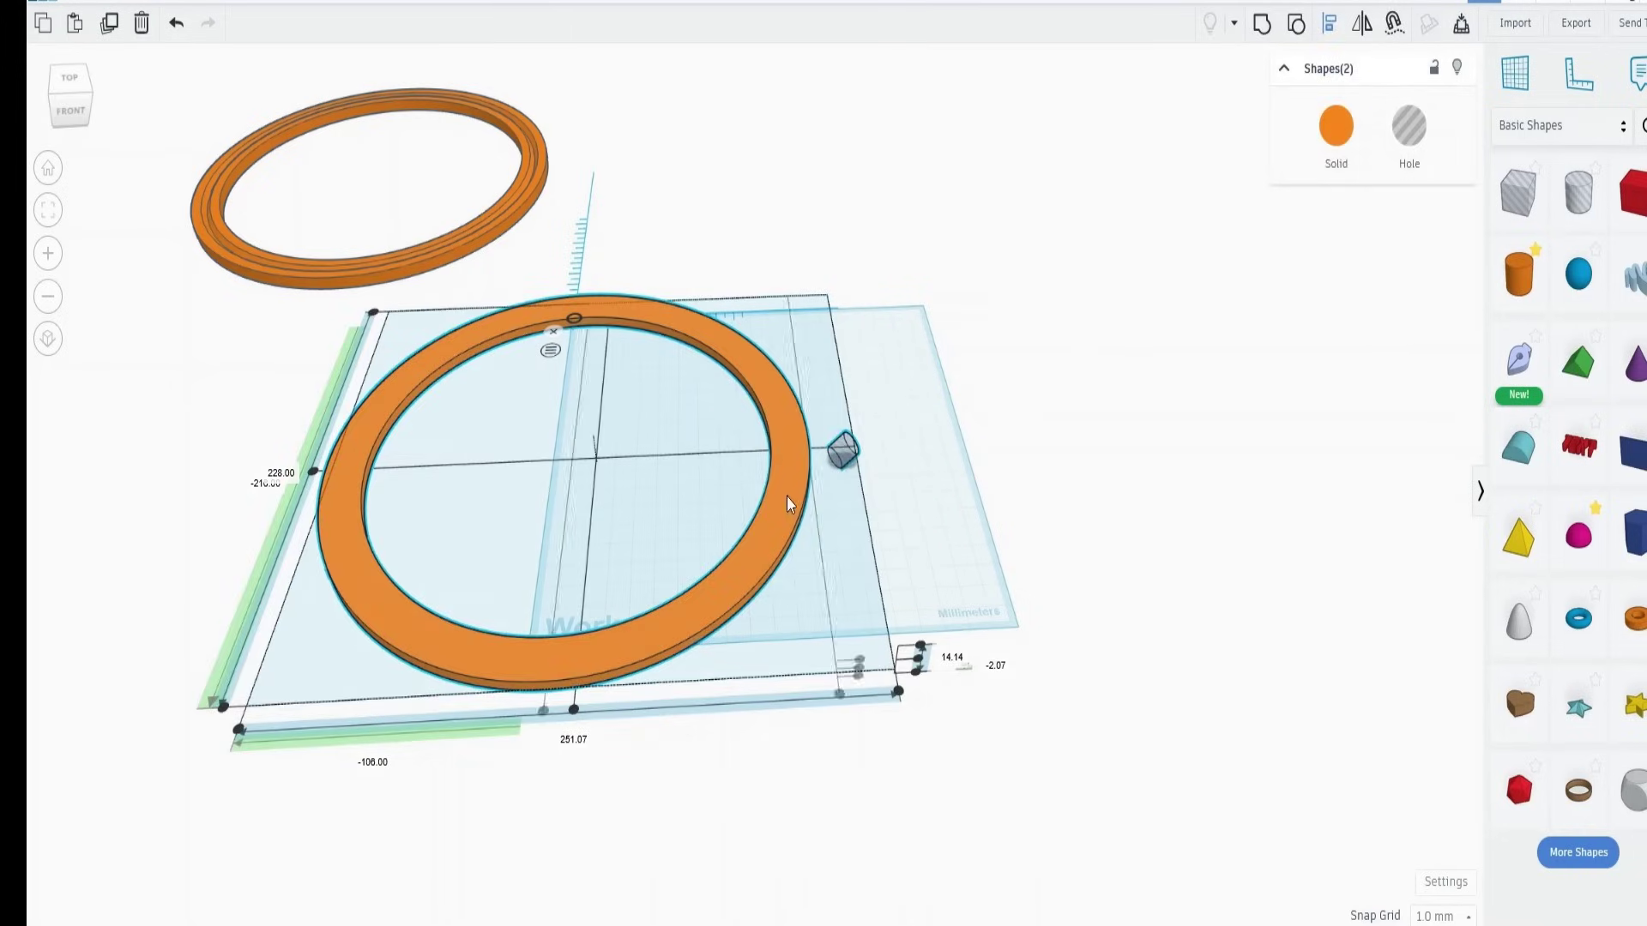
left_click(542, 710)
left_click(838, 696)
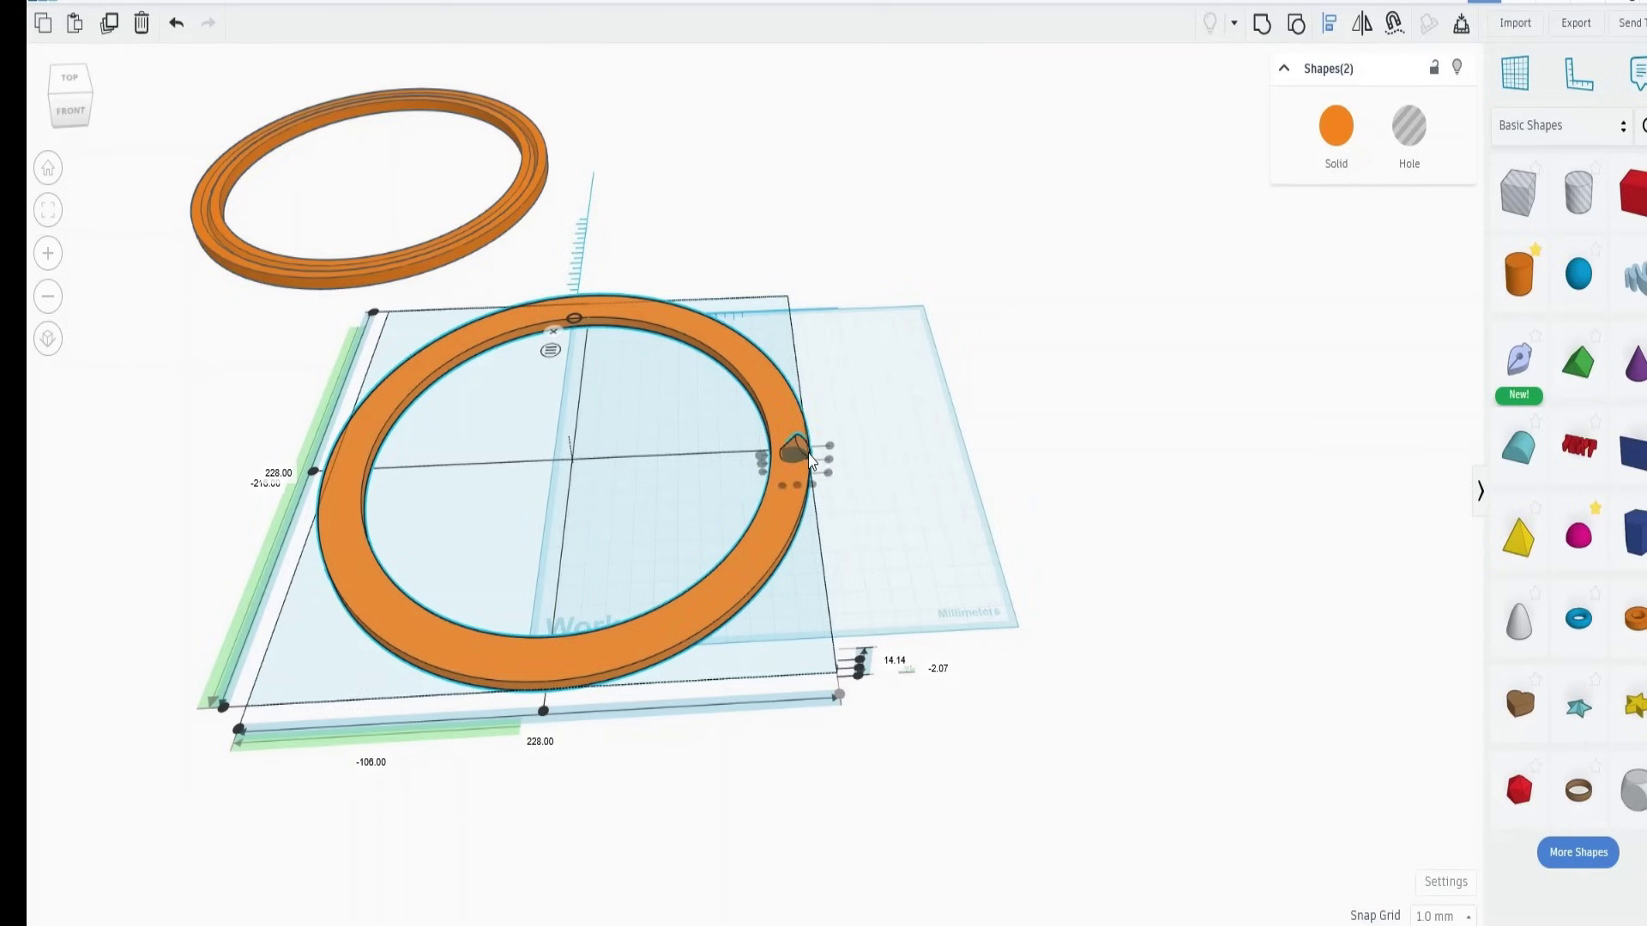
left_click(905, 485)
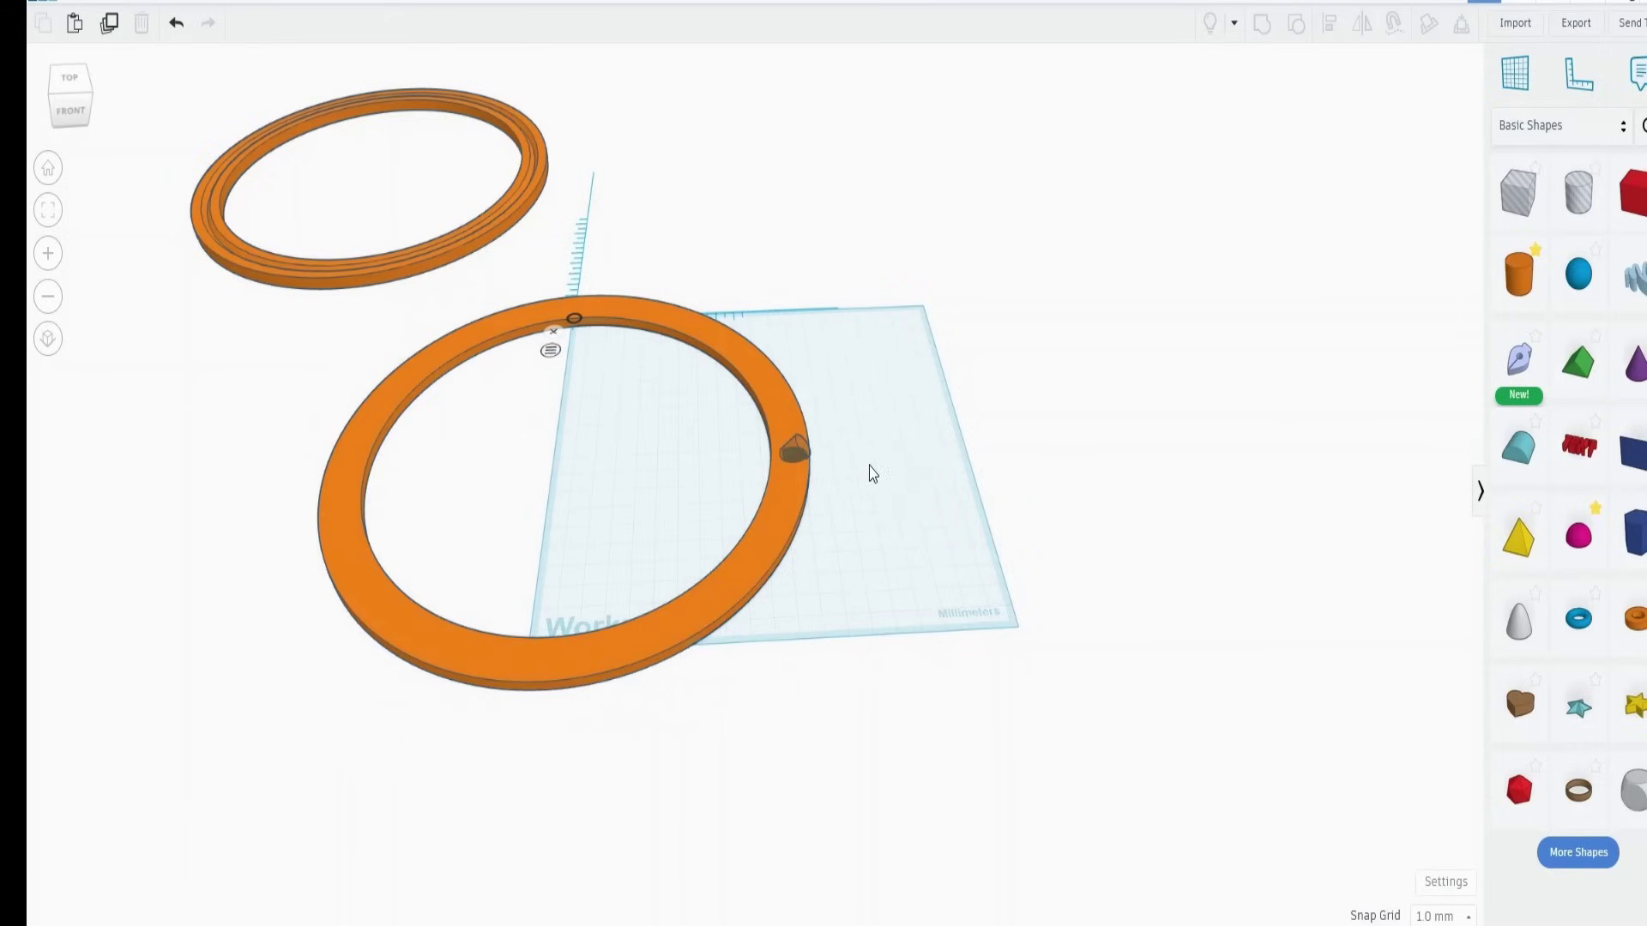
Nudge the hole cylinder 1 mm inward and align its height with the ring
left_click(793, 455)
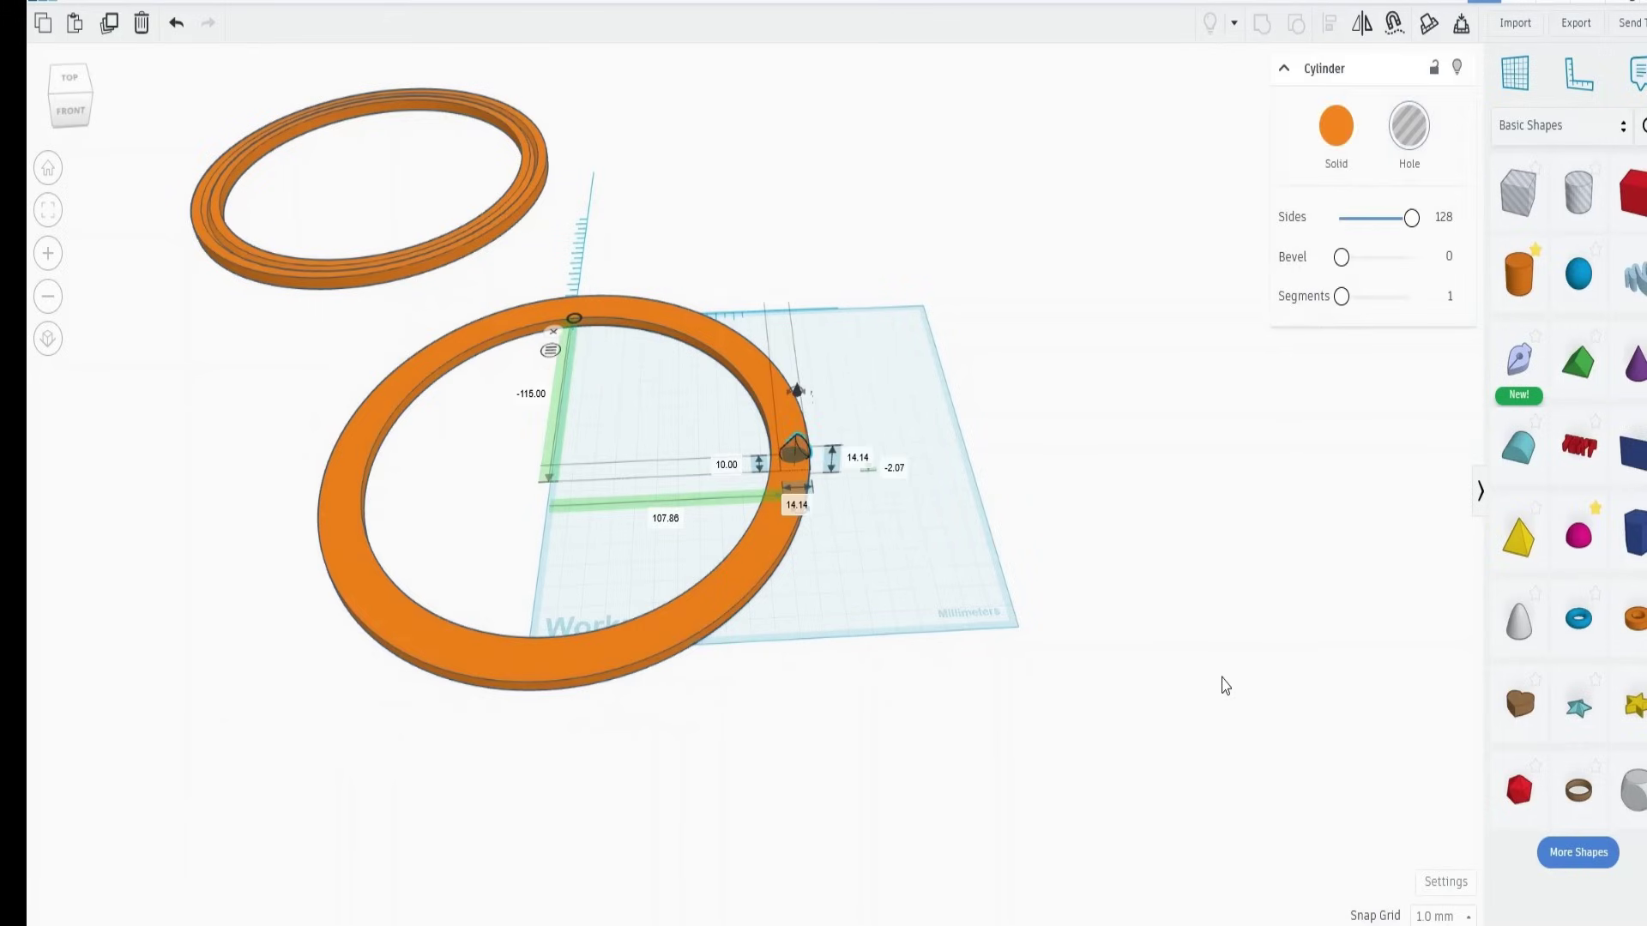
key("Left")
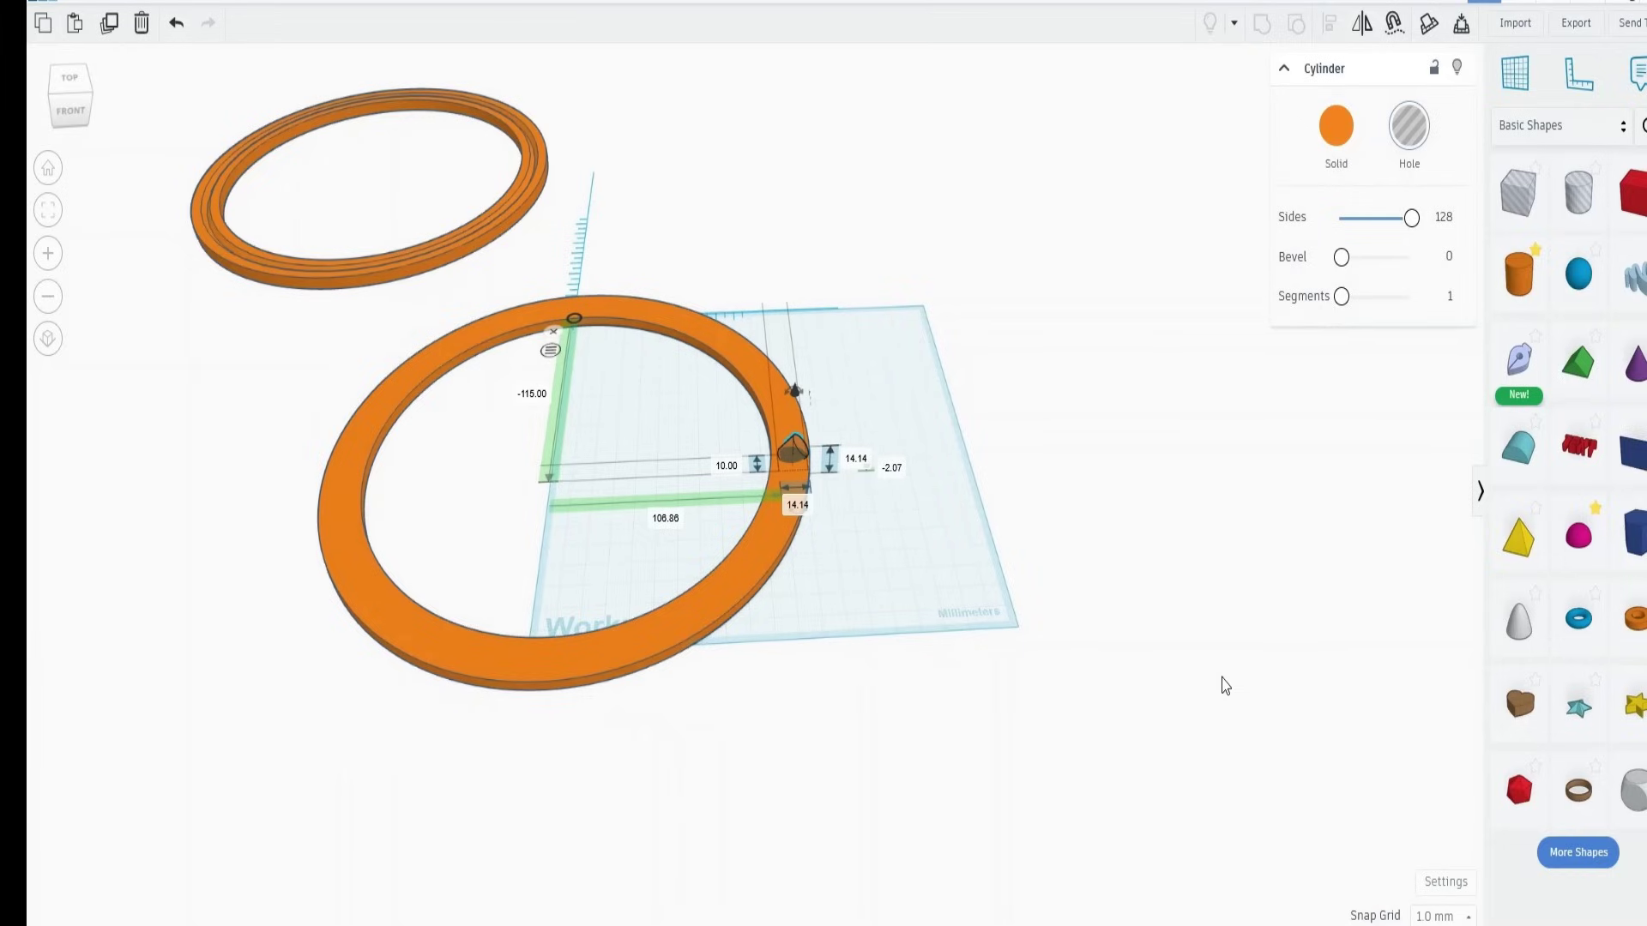
left_click(908, 592)
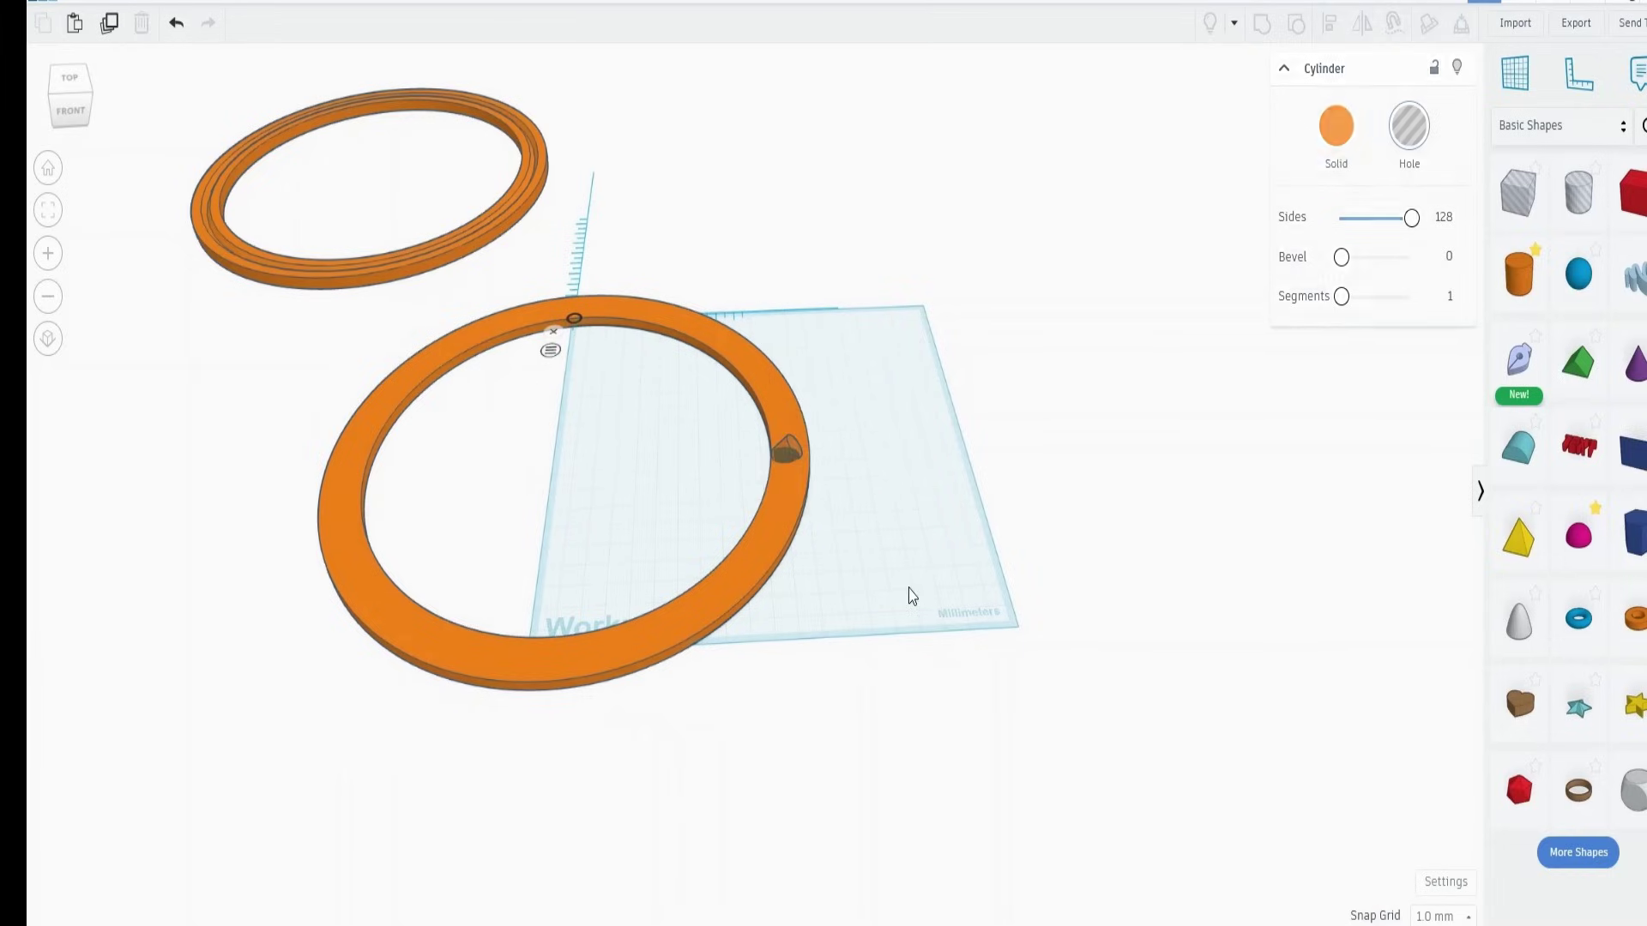
left_click(777, 463)
left_click(786, 449, "shift")
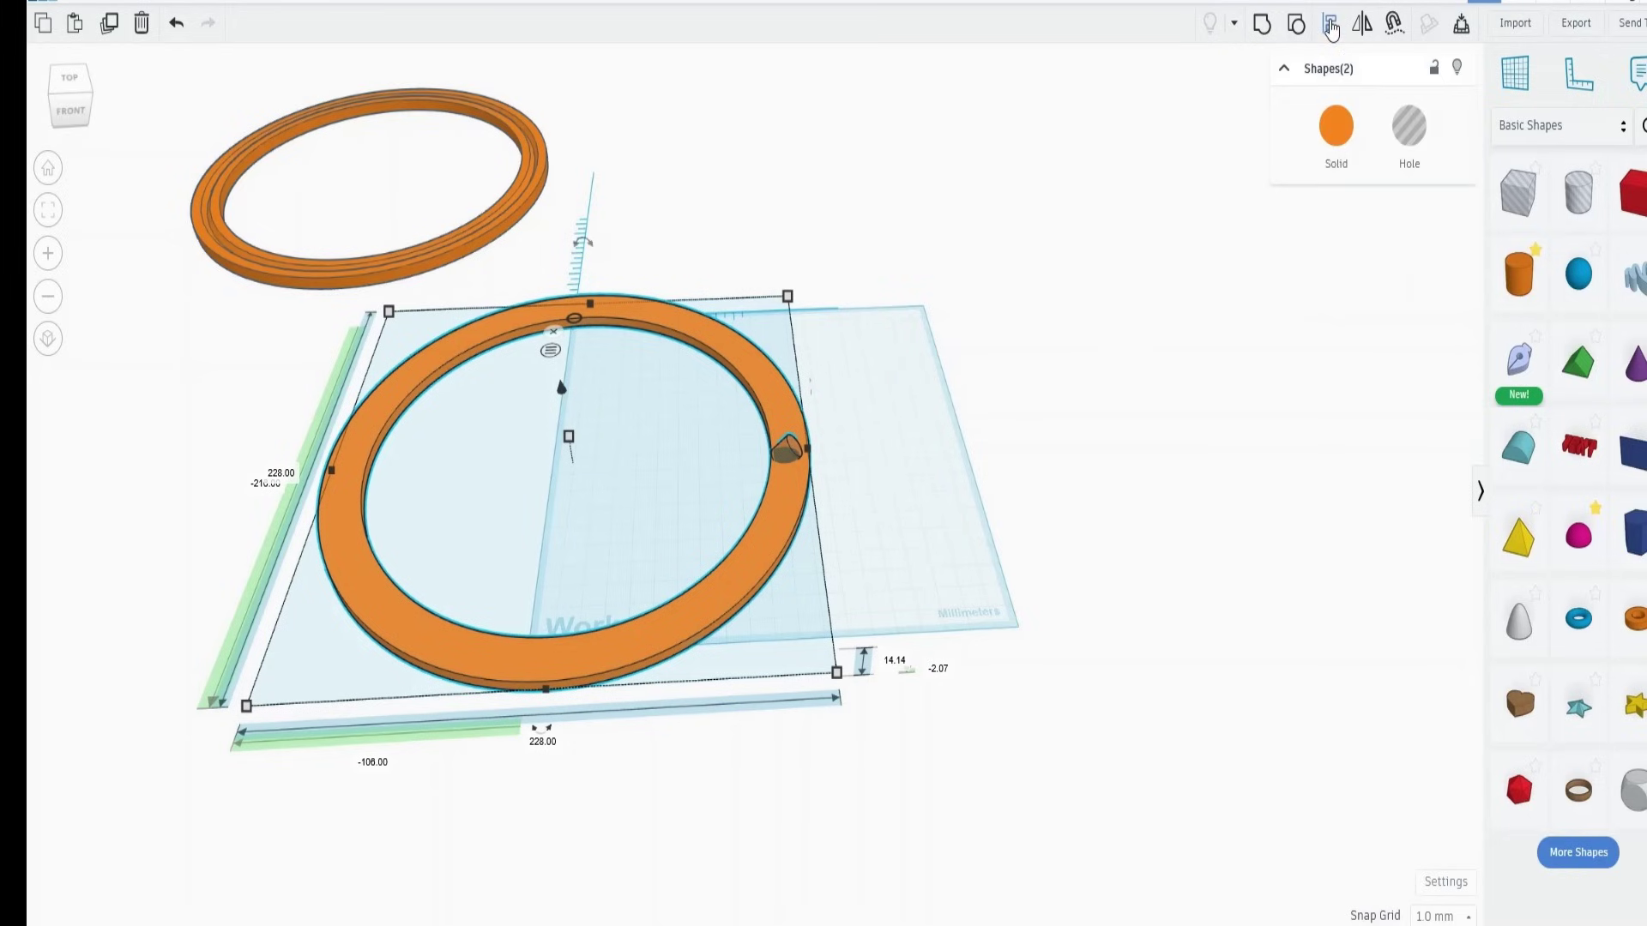
left_click(1330, 28)
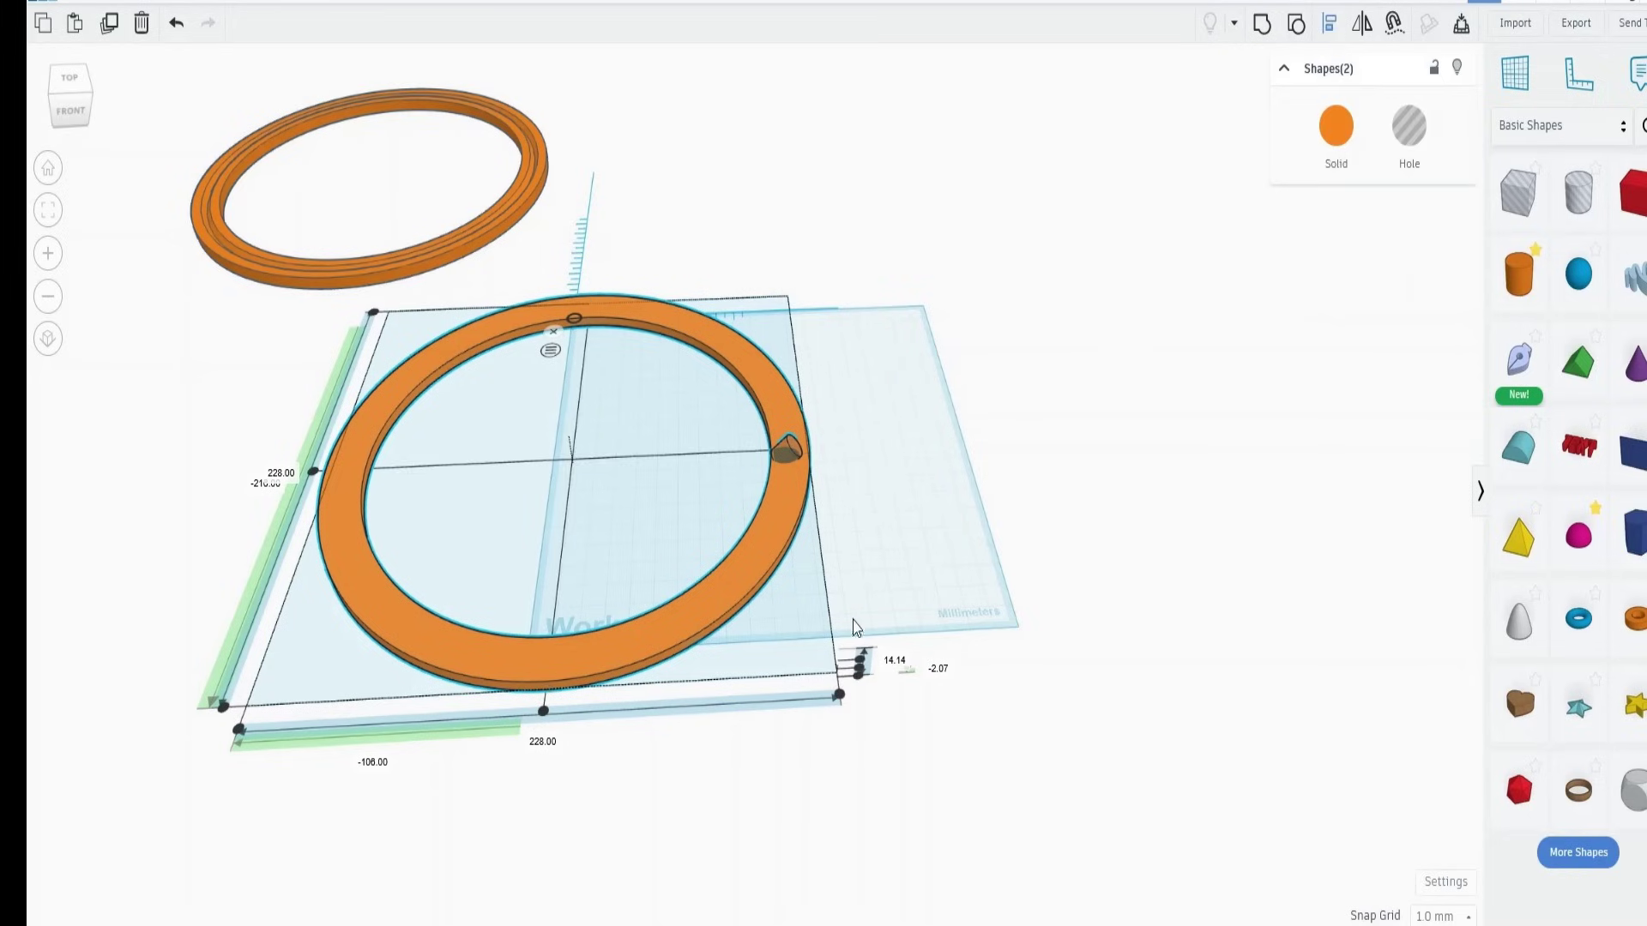
left_click(862, 675)
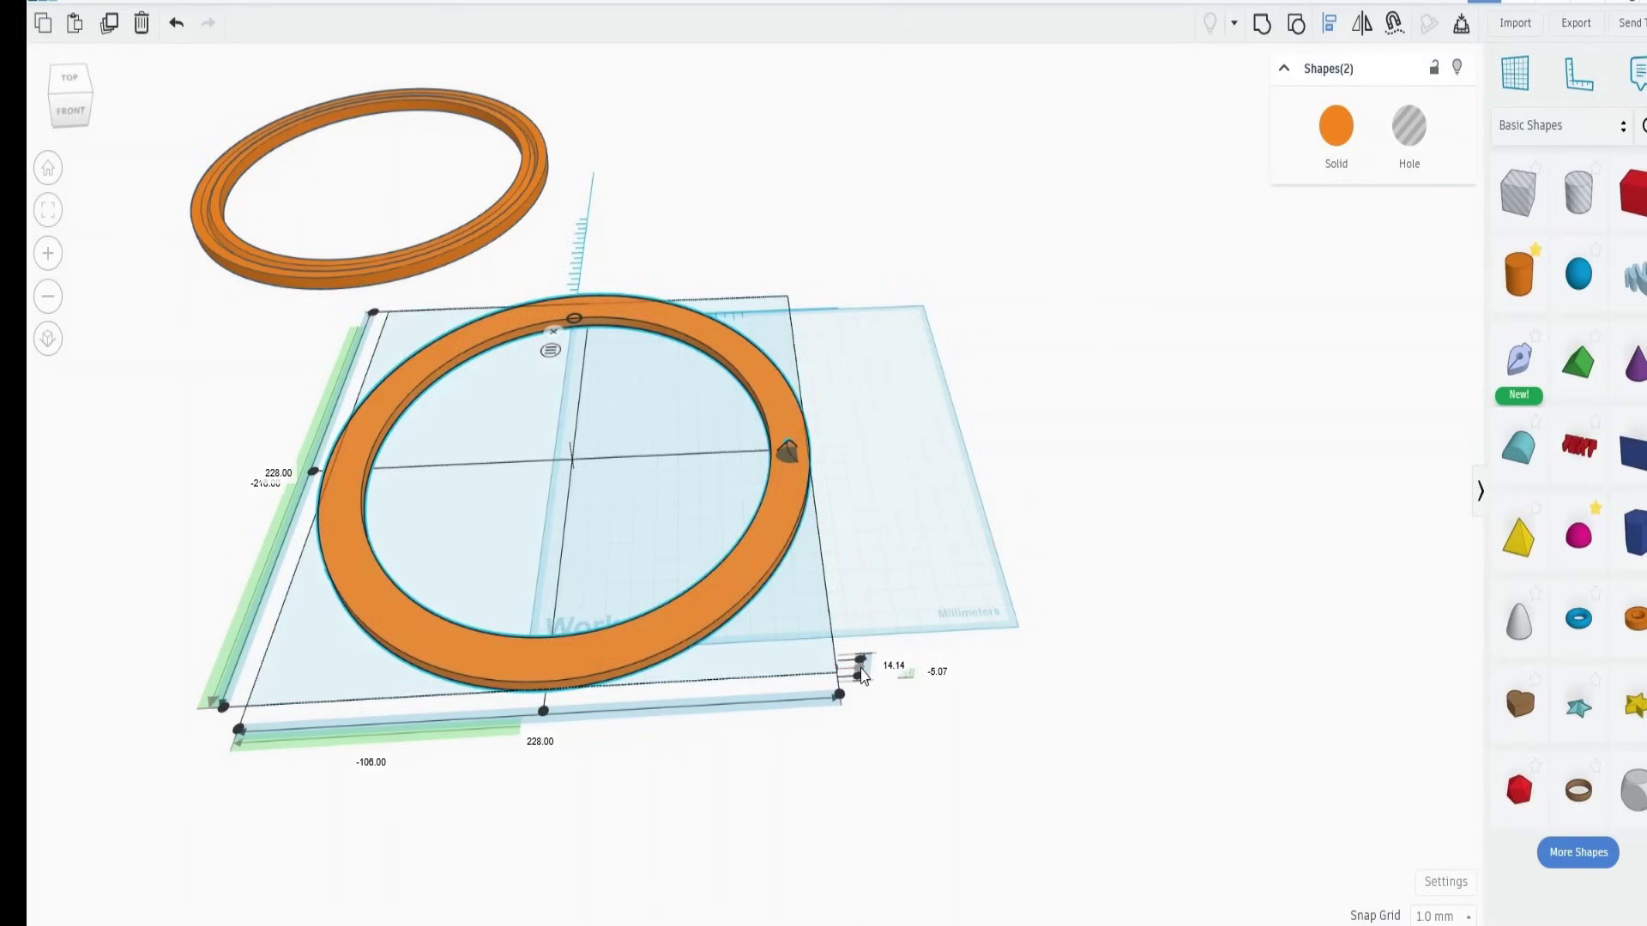
left_click(873, 511)
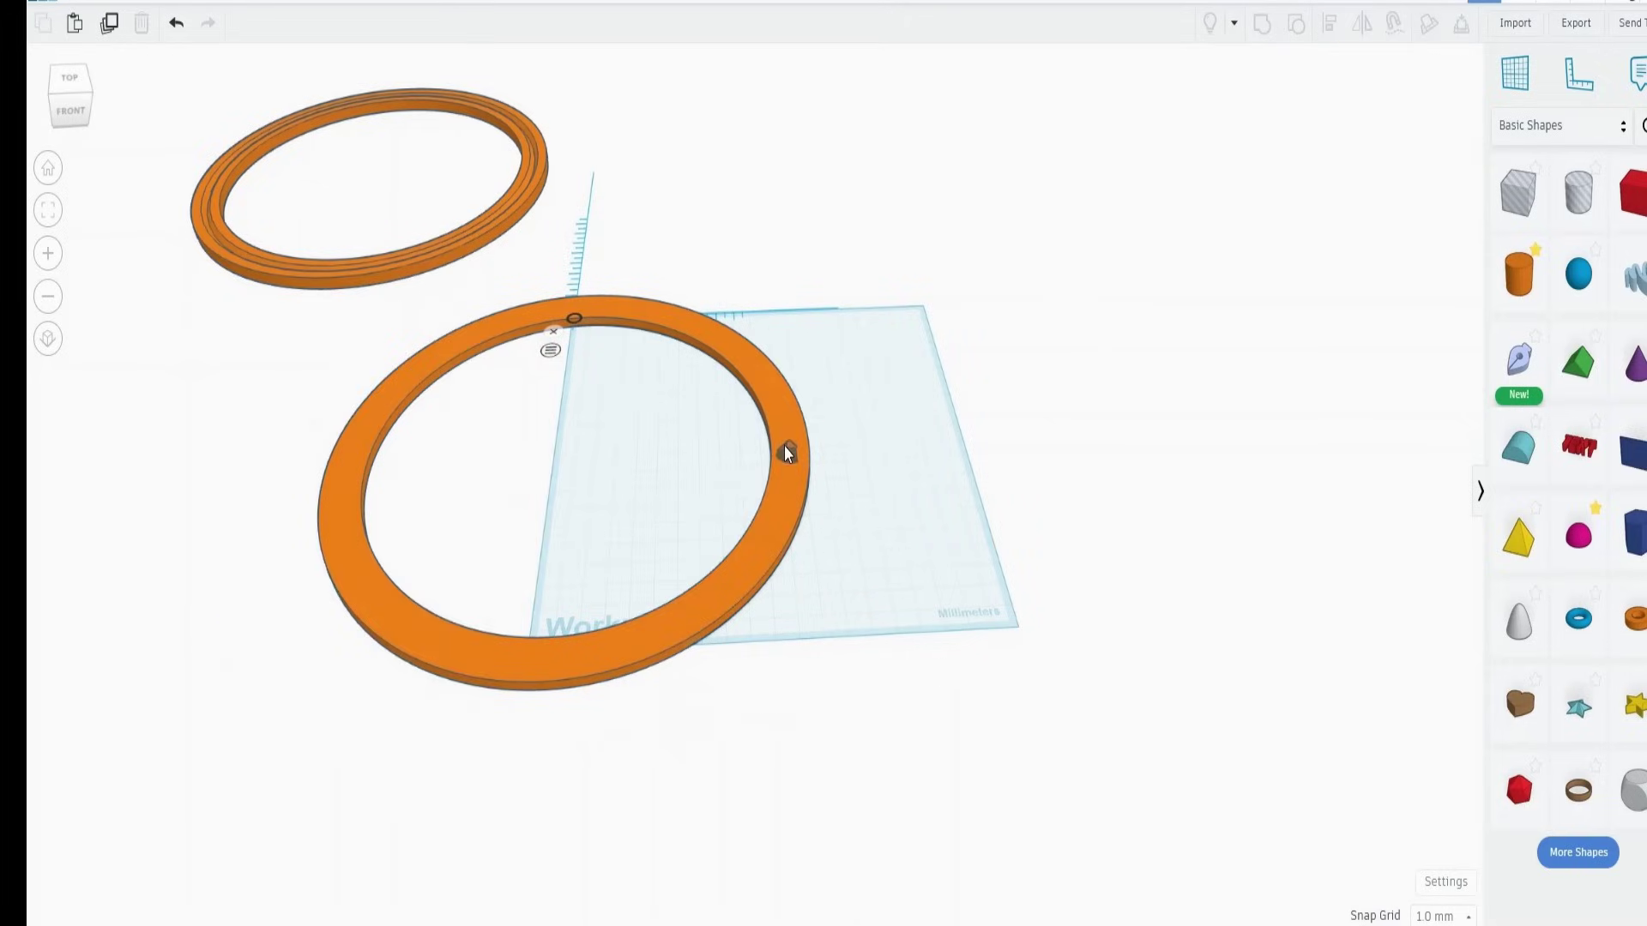
Add a 20 × 20 × 20 mm box inside the ring
scroll(865, 461, "up", 5)
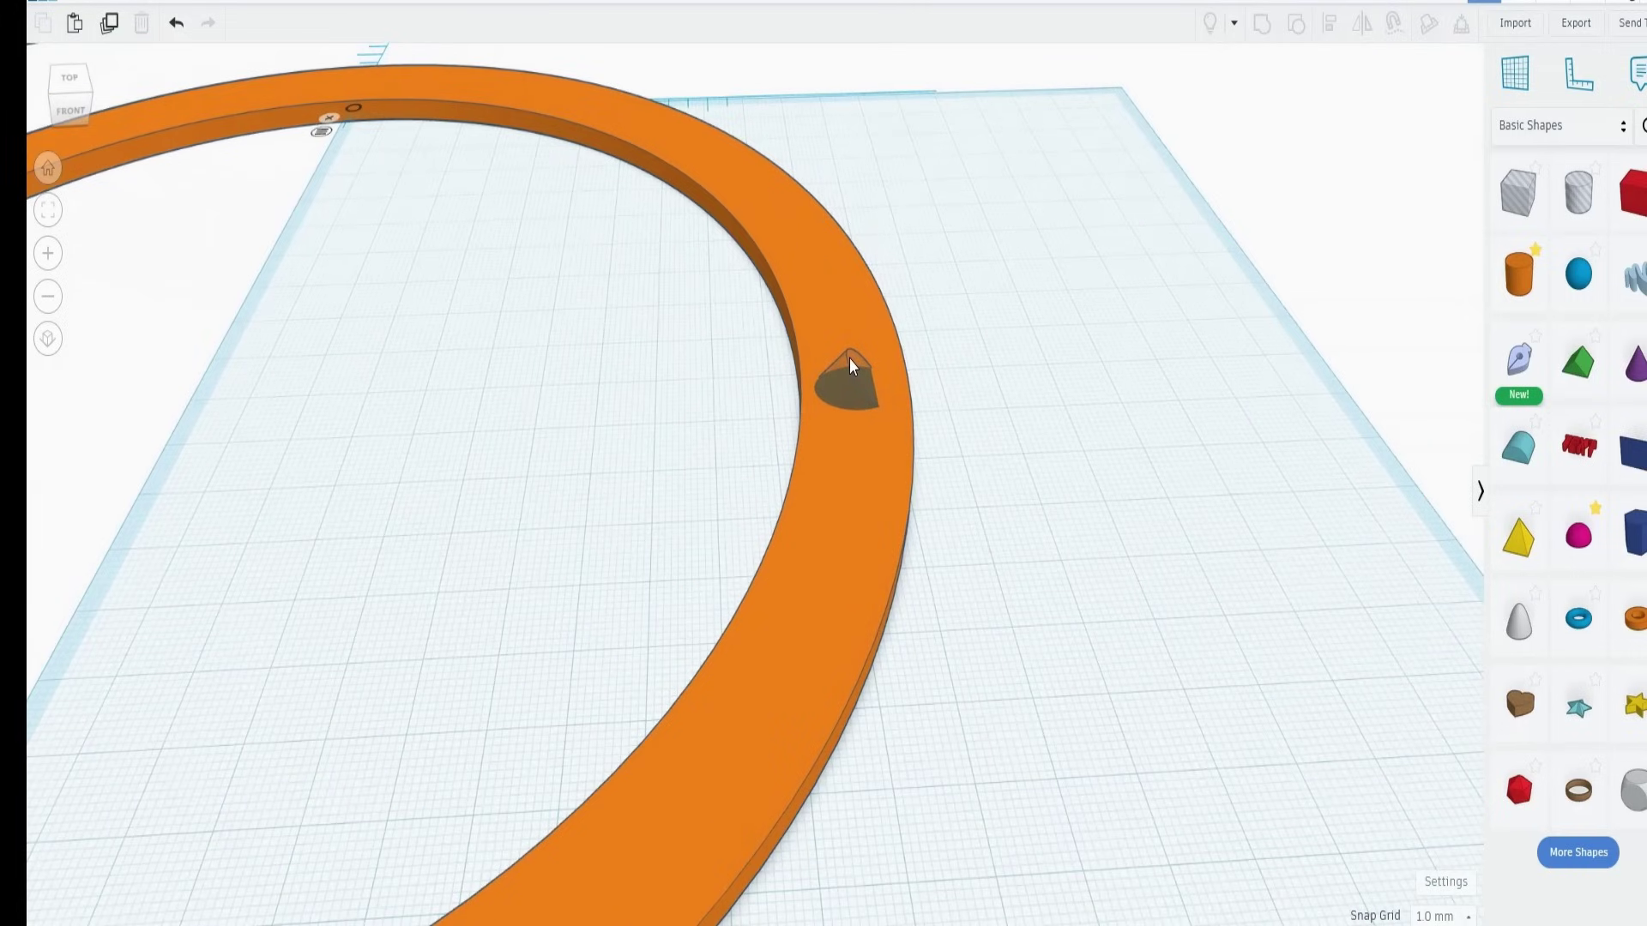
scroll(1055, 408, "down", 3)
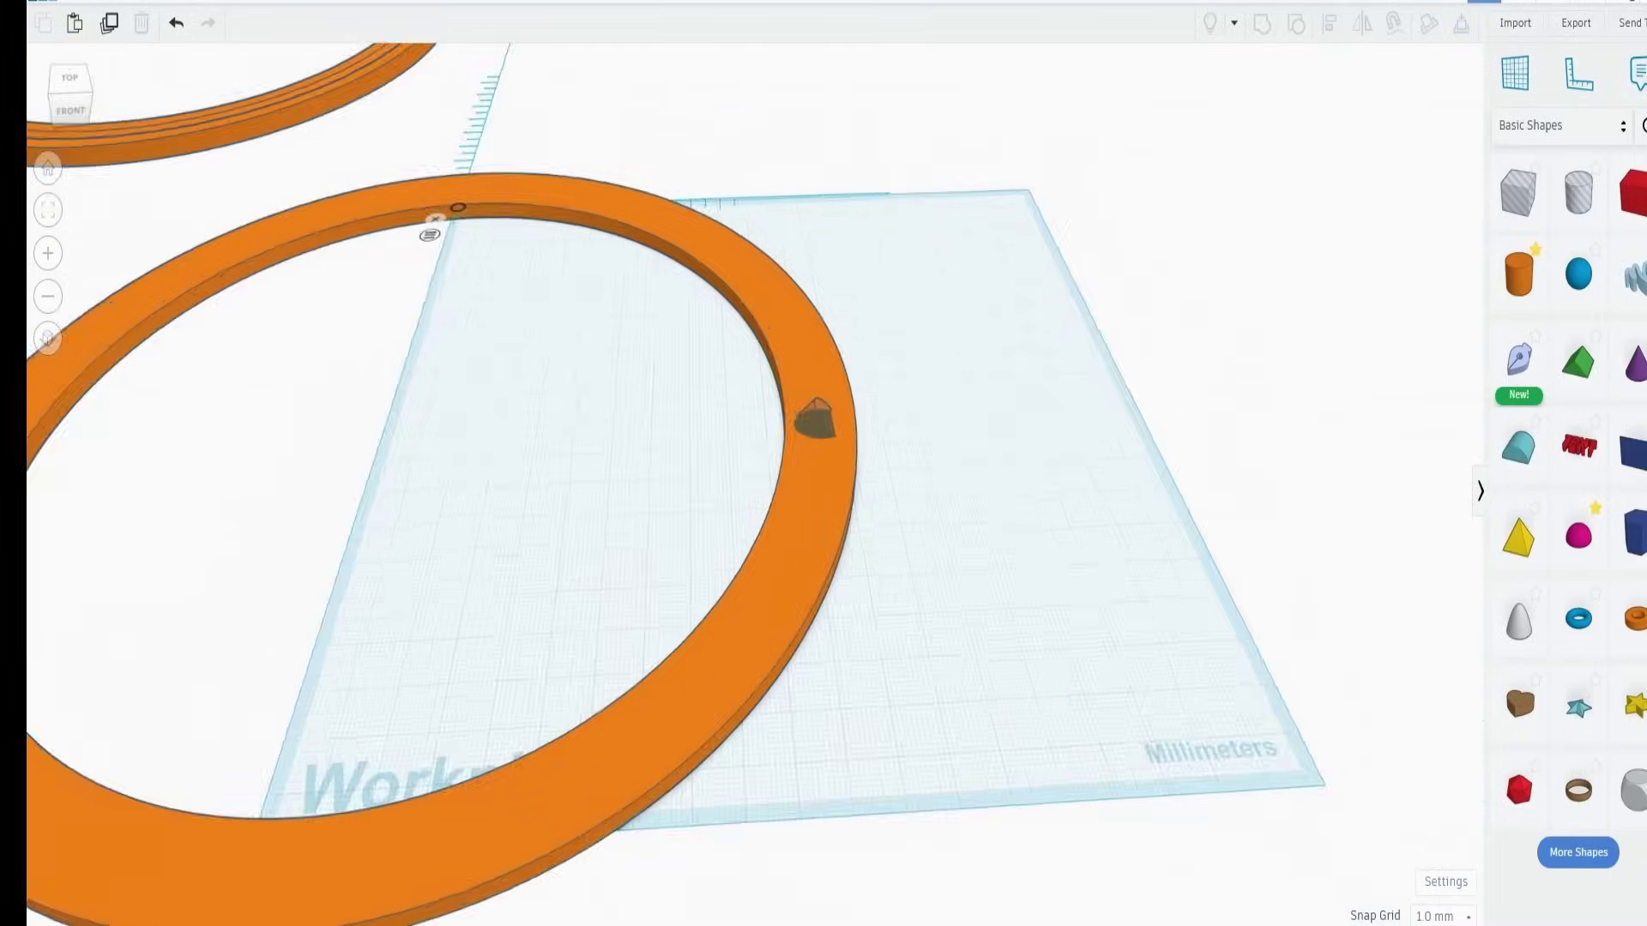
scroll(772, 481, "down", 3)
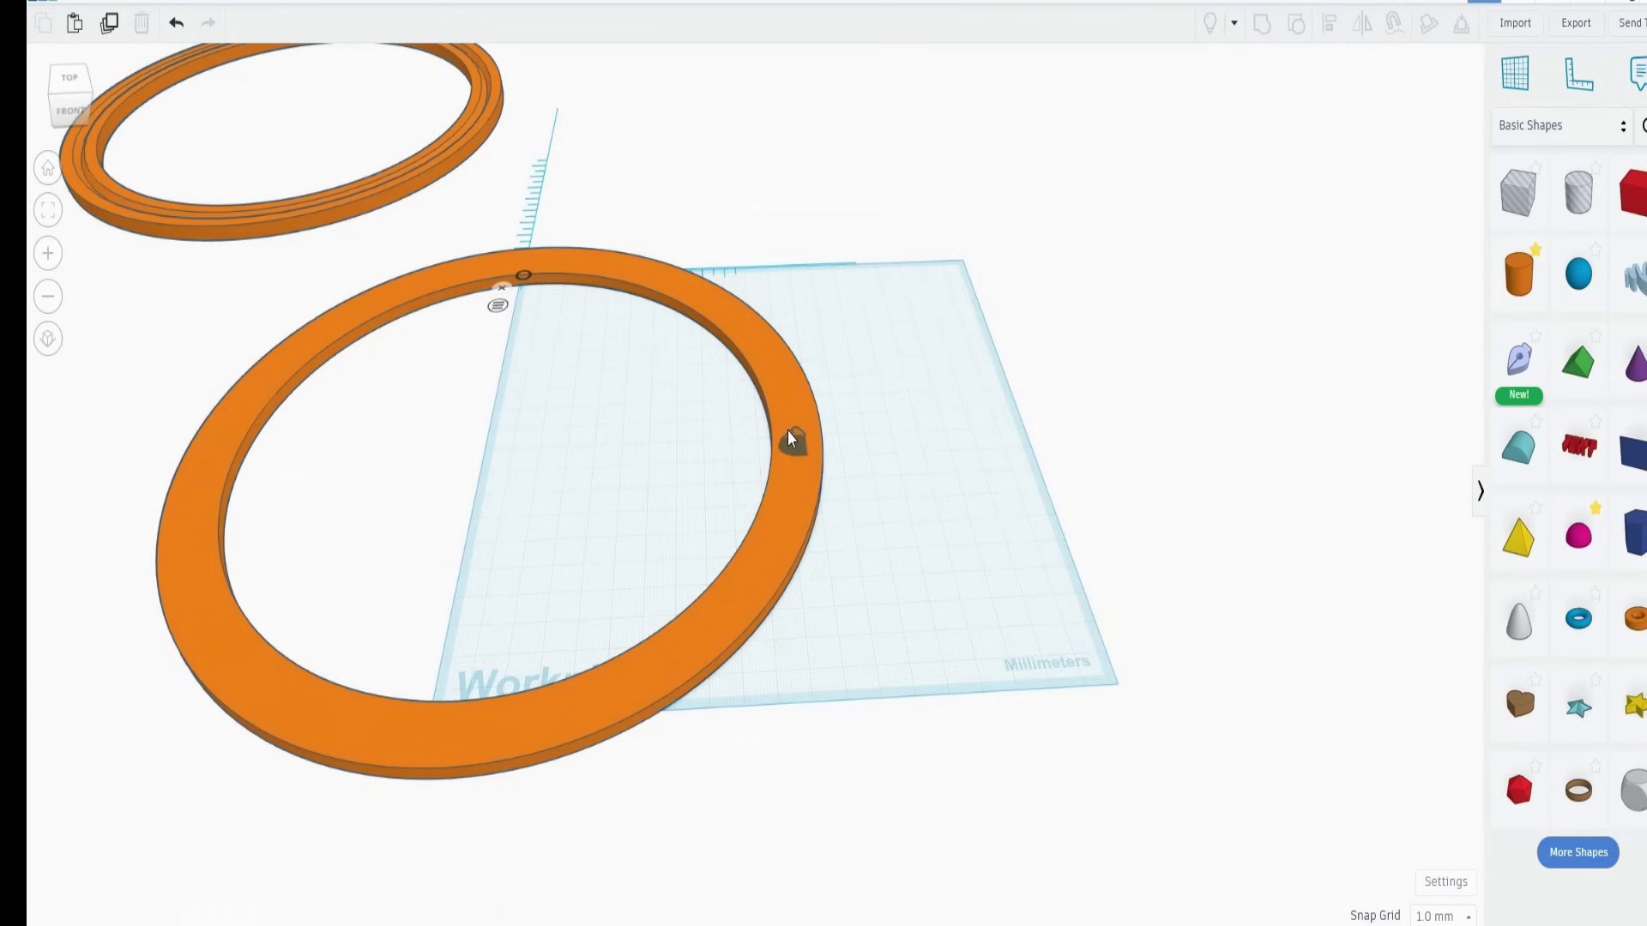
left_click_drag(1518, 193, 525, 499)
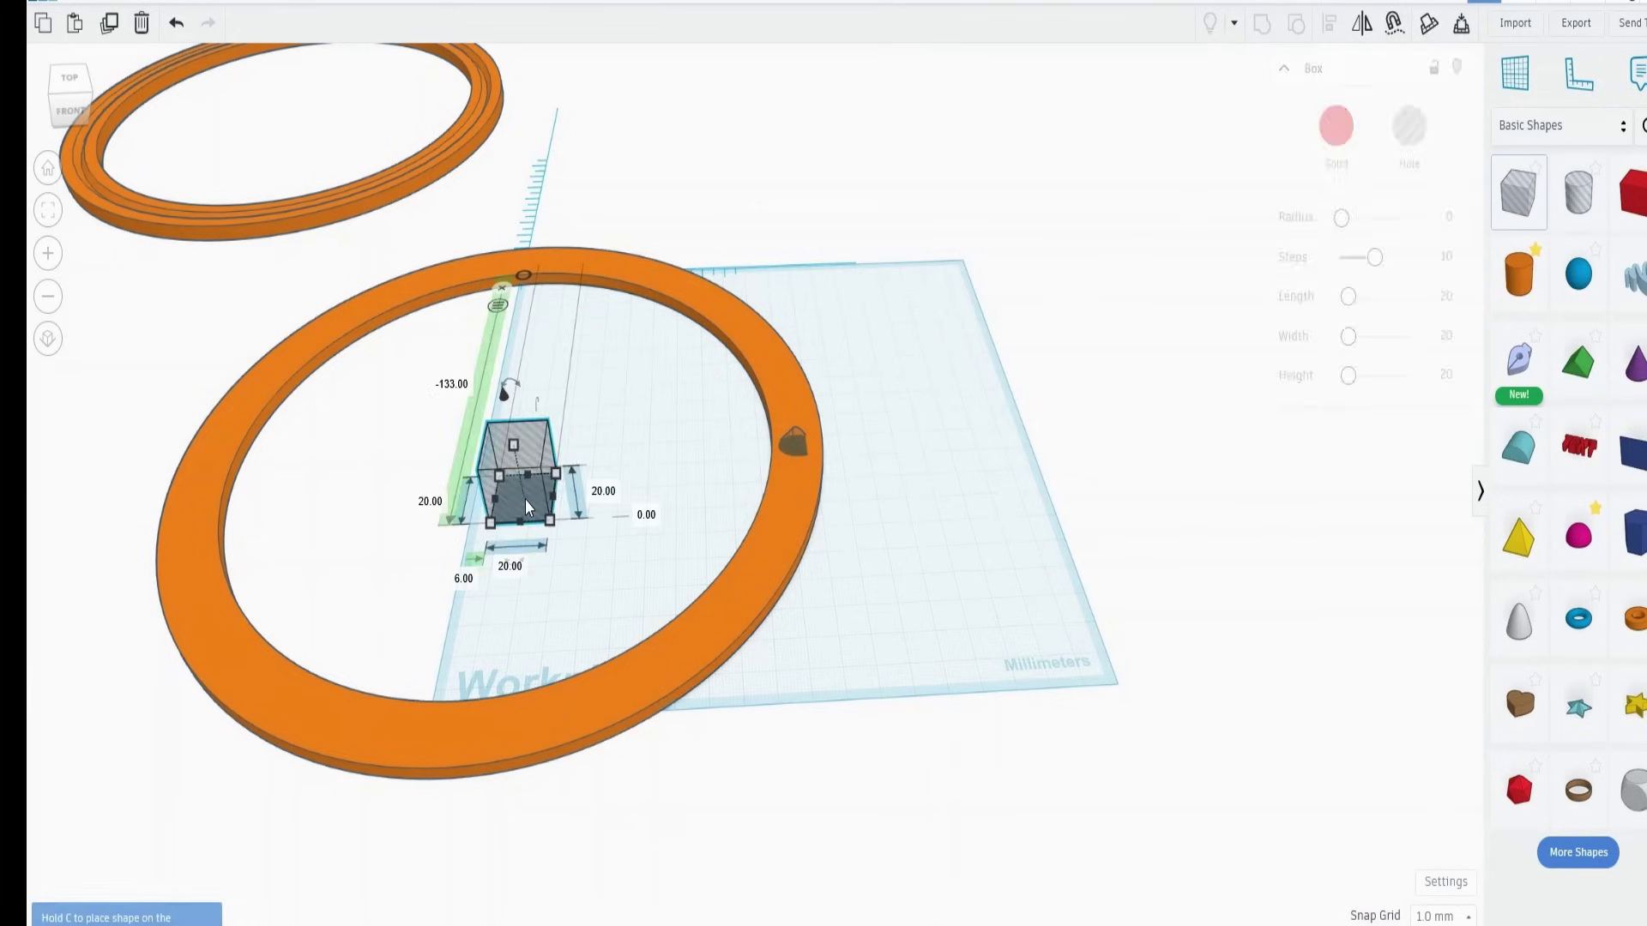
Make the box 2 mm high and slide it left into the ring's edge
left_click(431, 503)
type("2")
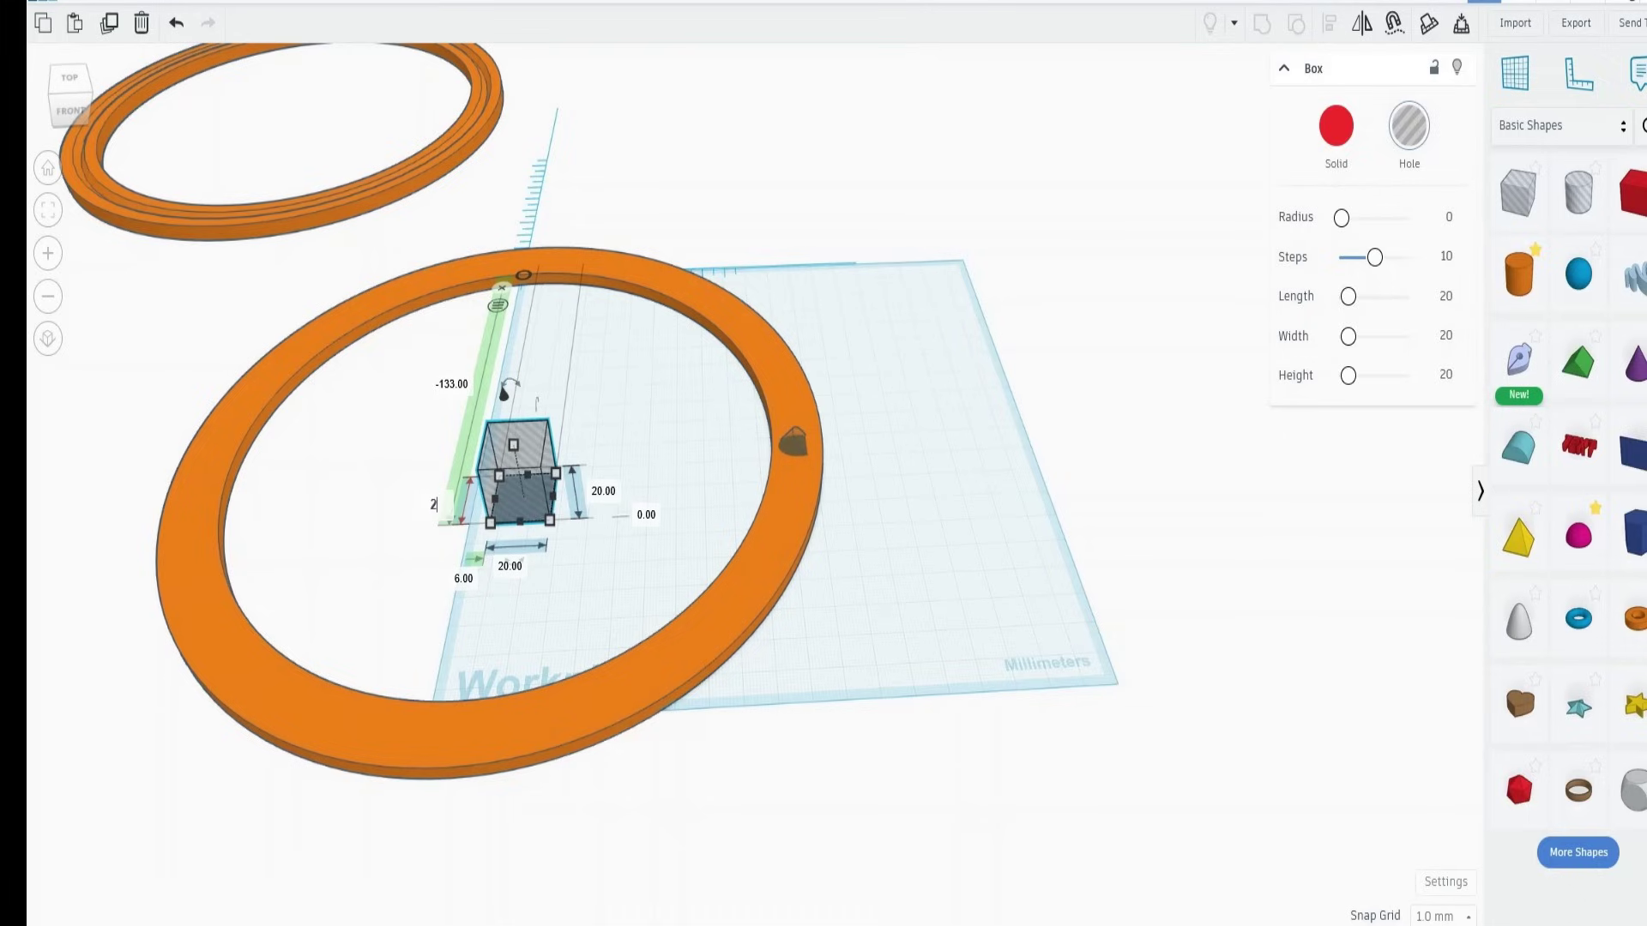
key("Return")
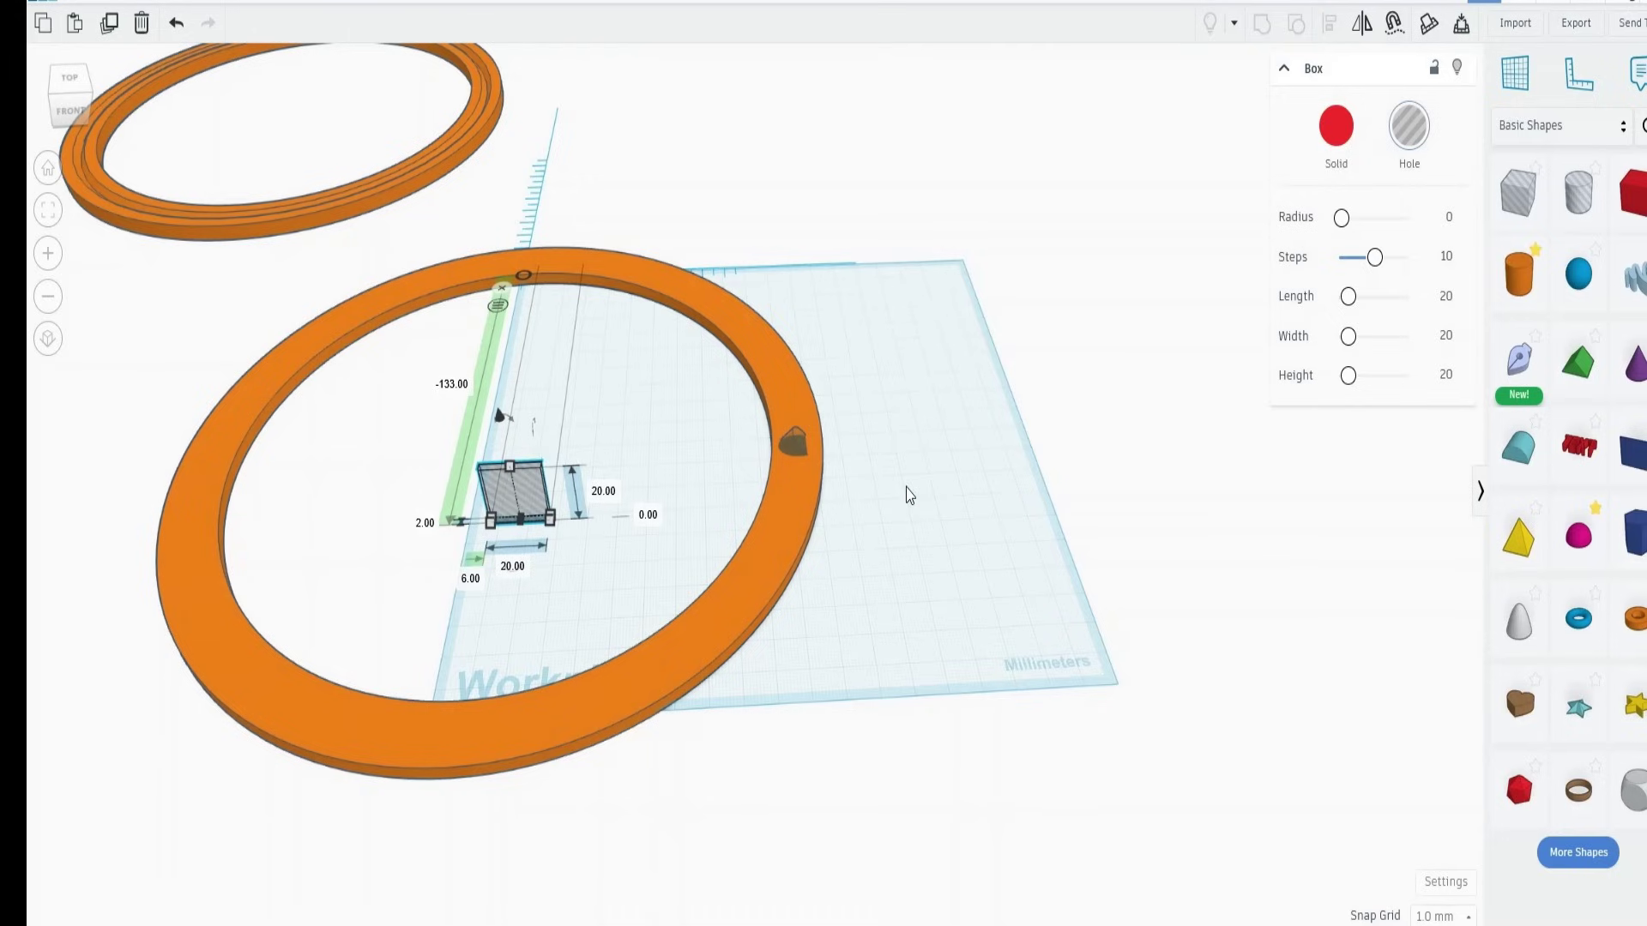
left_click(777, 573)
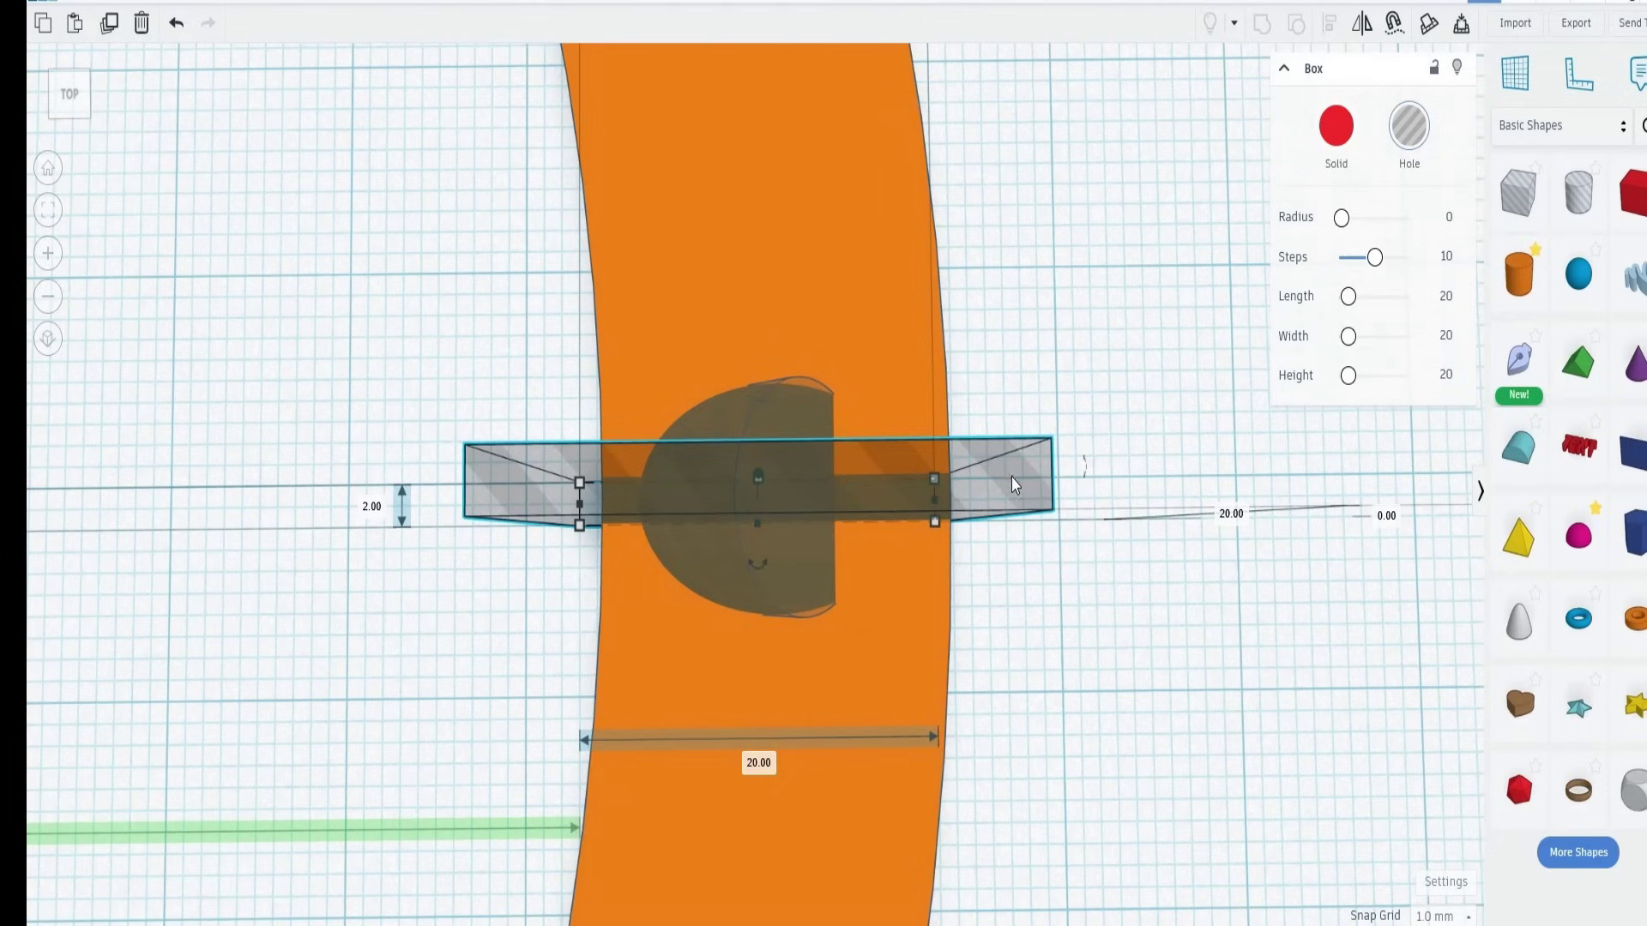
key("Left")
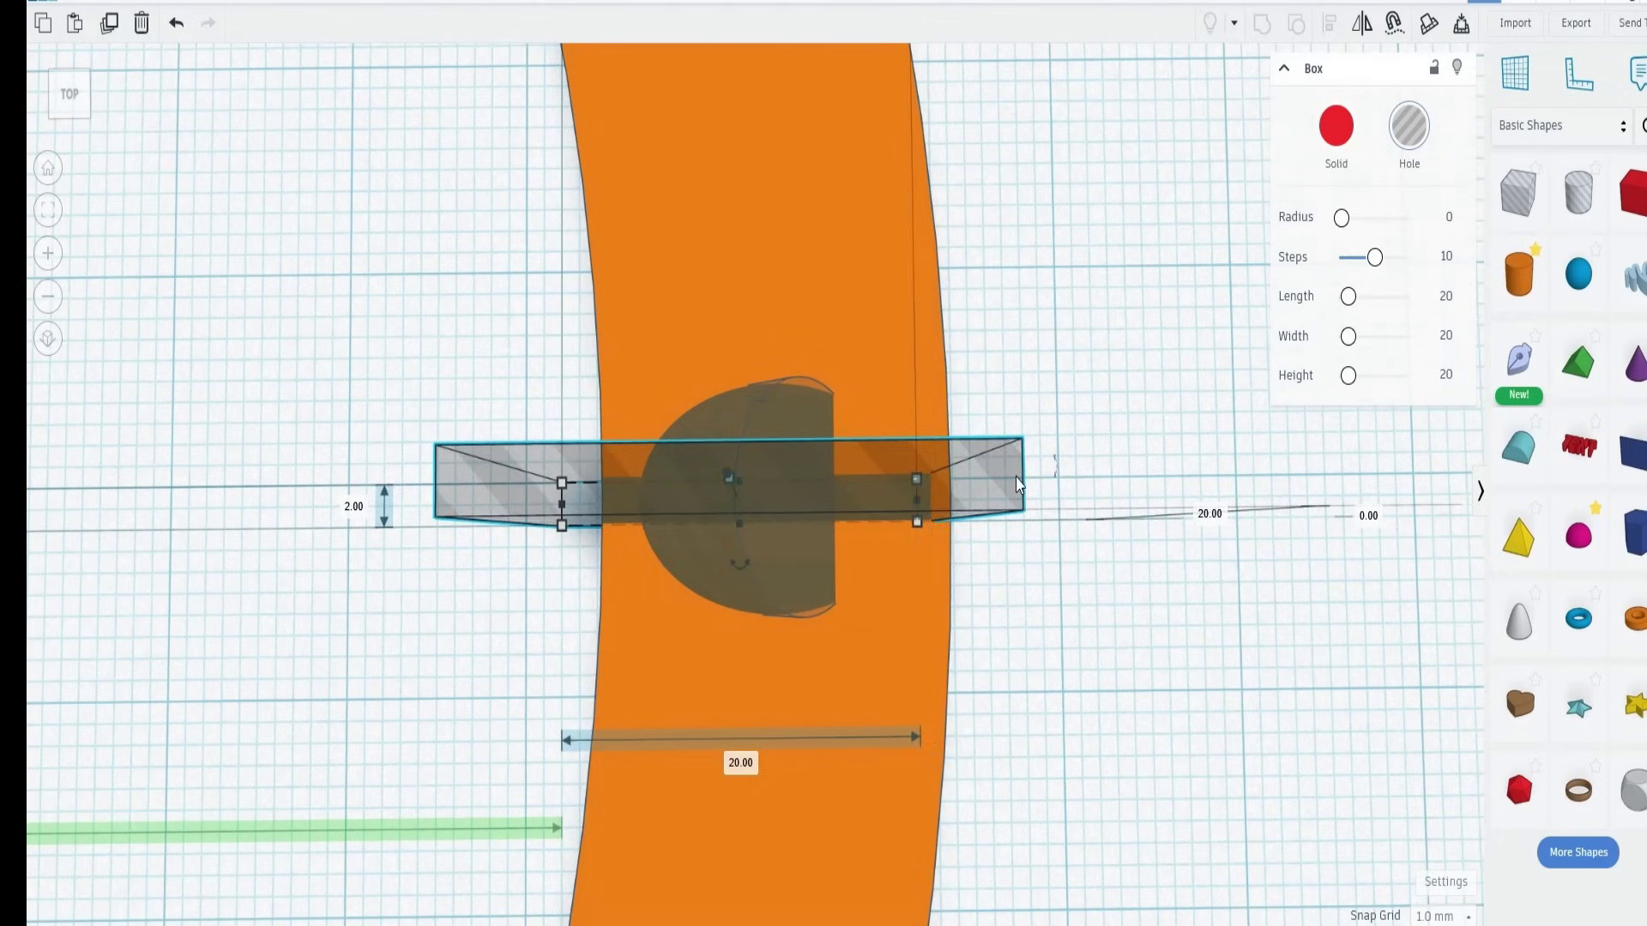
key("Left")
key("Left")
key("Left")
key("Left")
key("Left")
key("Left")
key("Left")
key("Left")
key("Left")
key("Left")
key("Left")
key("Left")
key("Left")
key("Left")
key("Left")
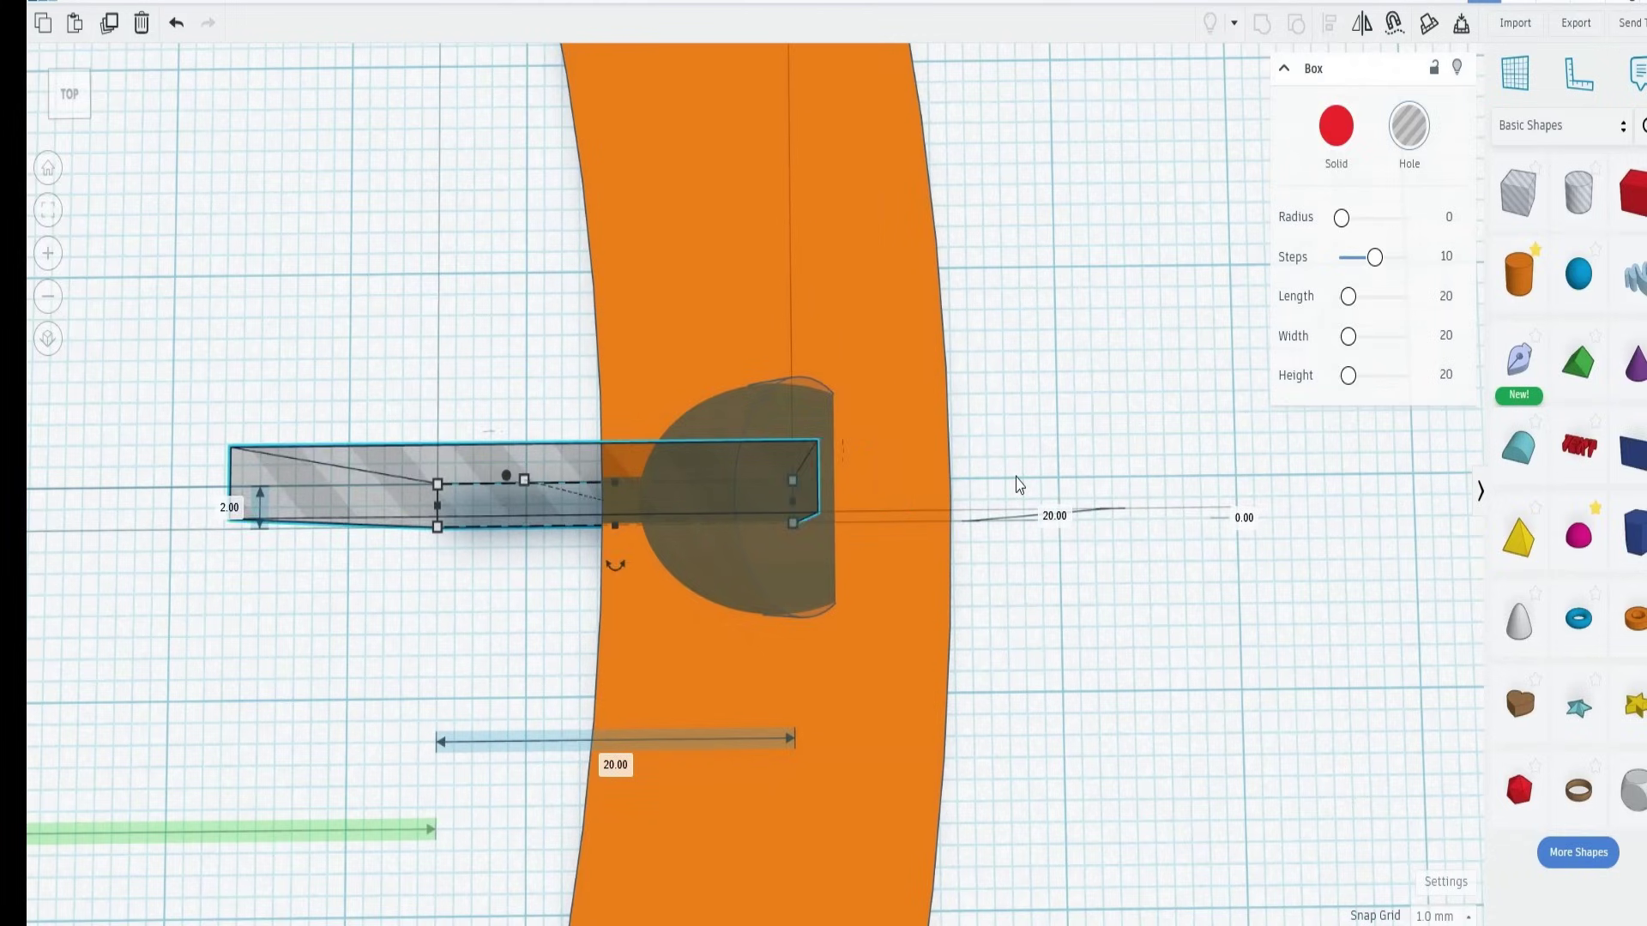
key("Left")
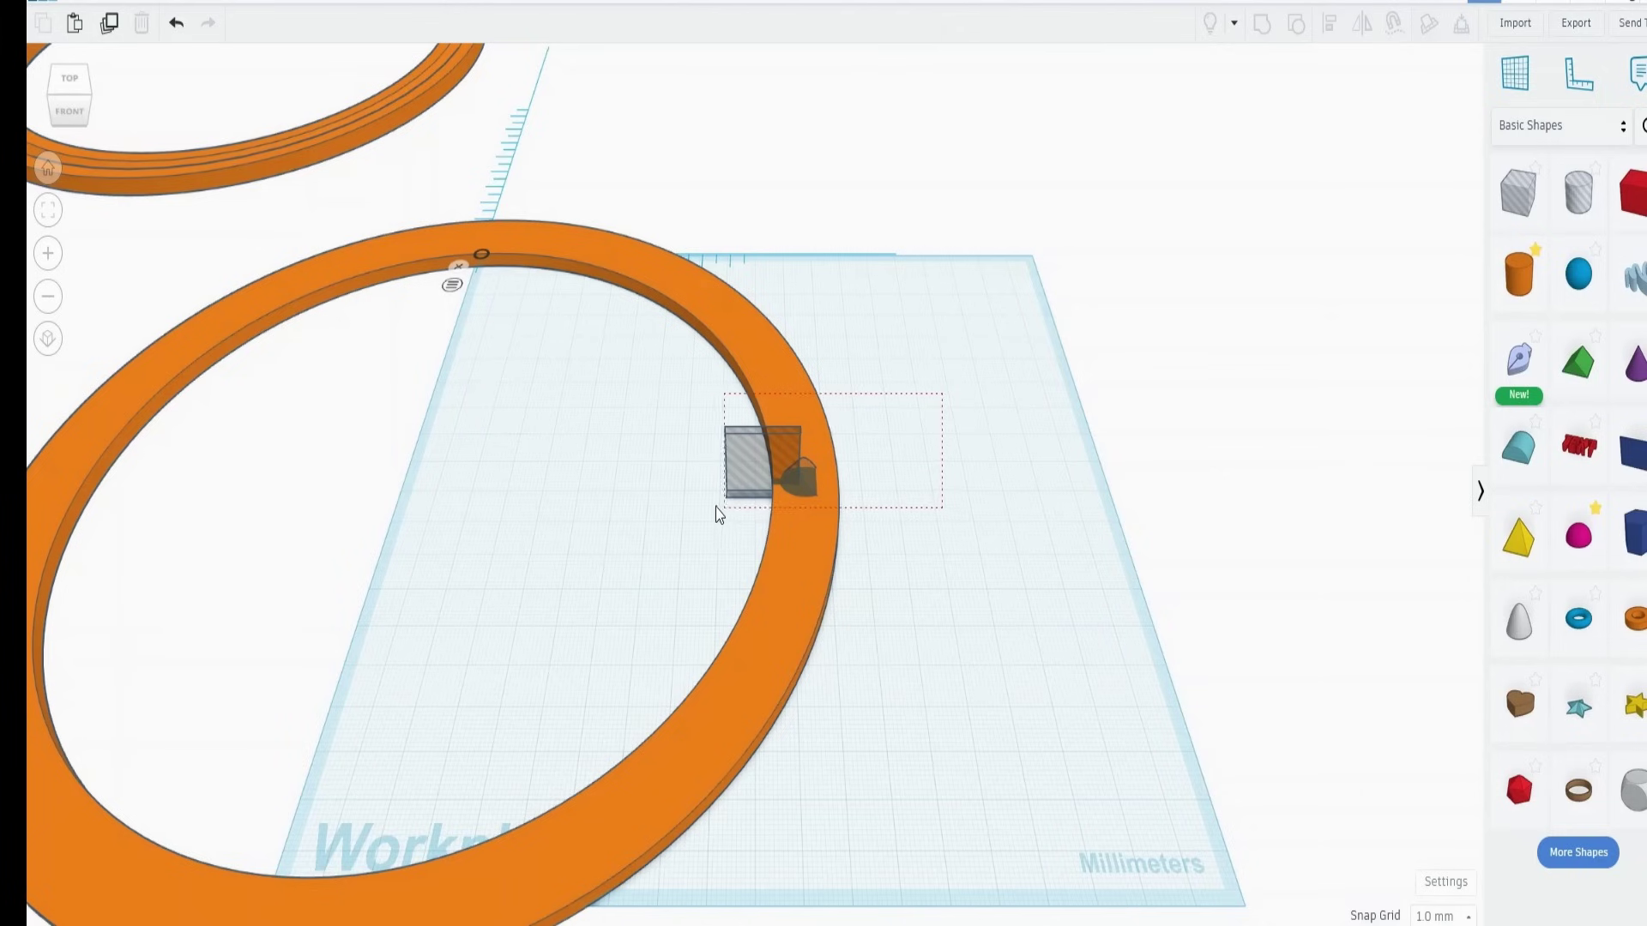
Group the ring, box and hole cylinder to cut the slotted pocket
left_click_drag(717, 512, 678, 515)
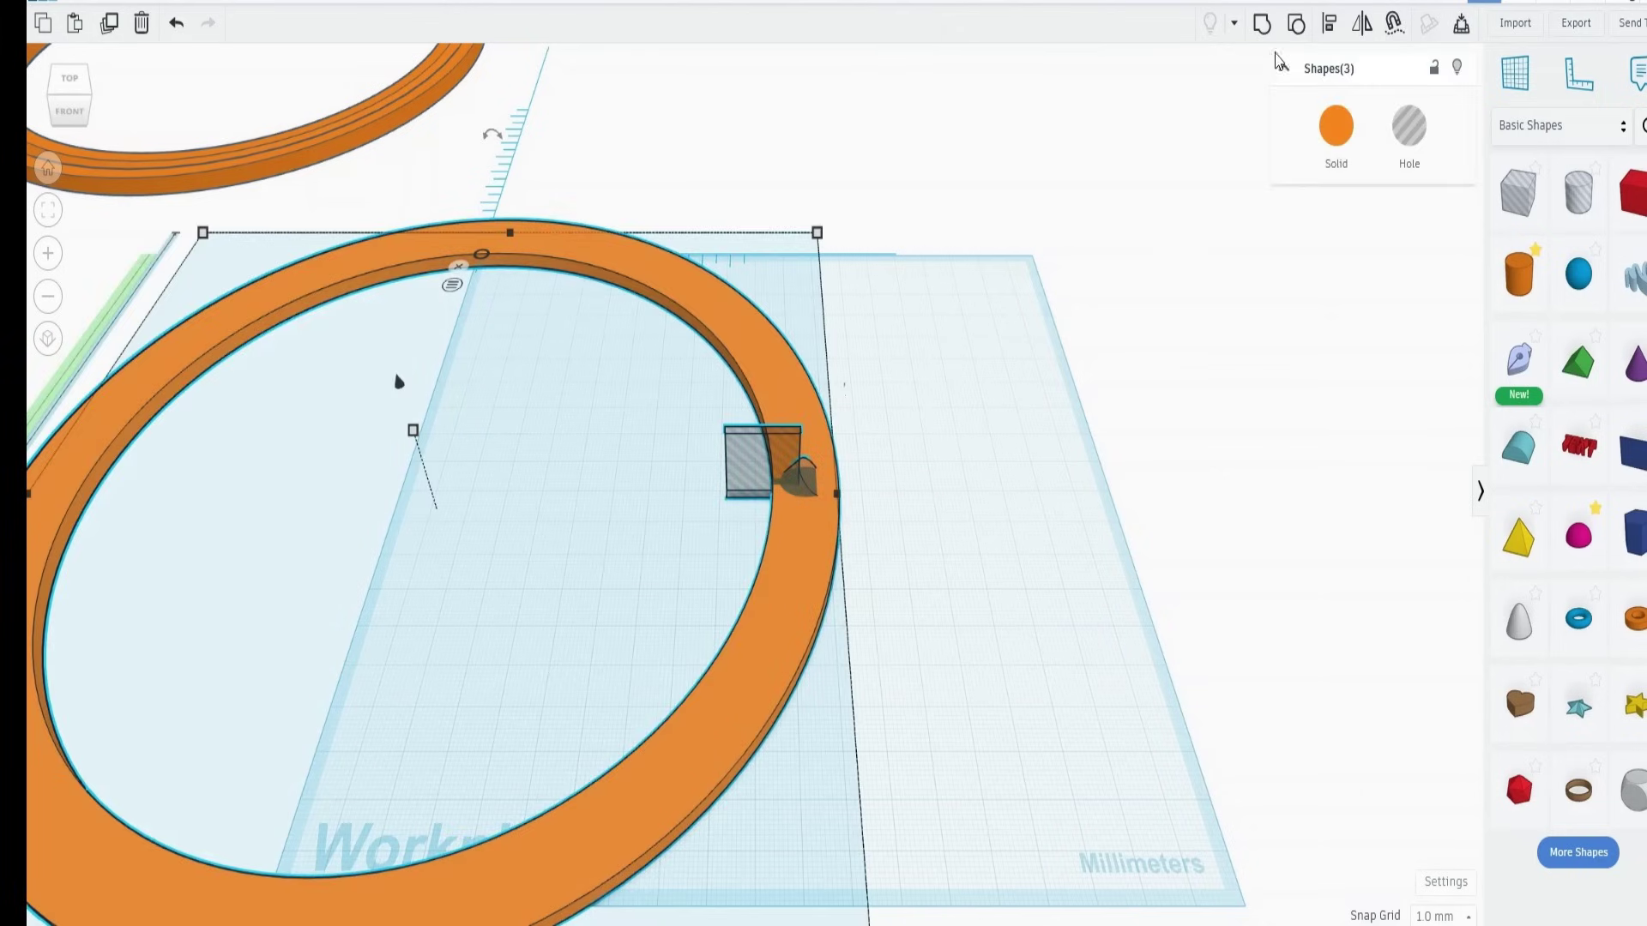
left_click(1259, 32)
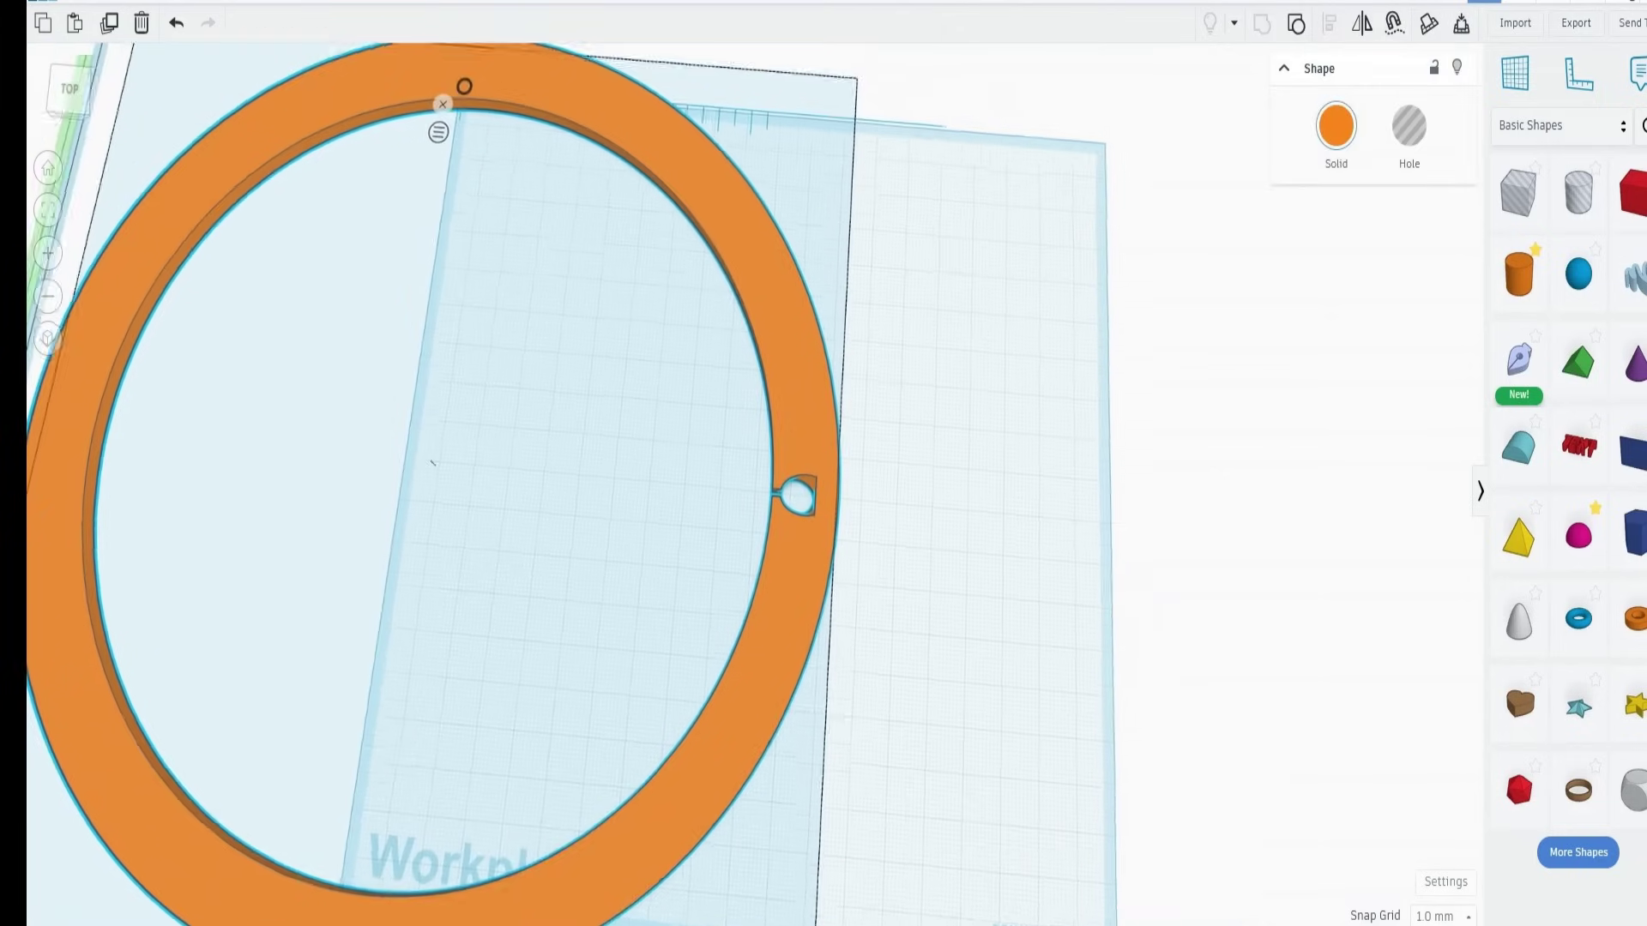
right_click_drag(432, 462, 432, 461)
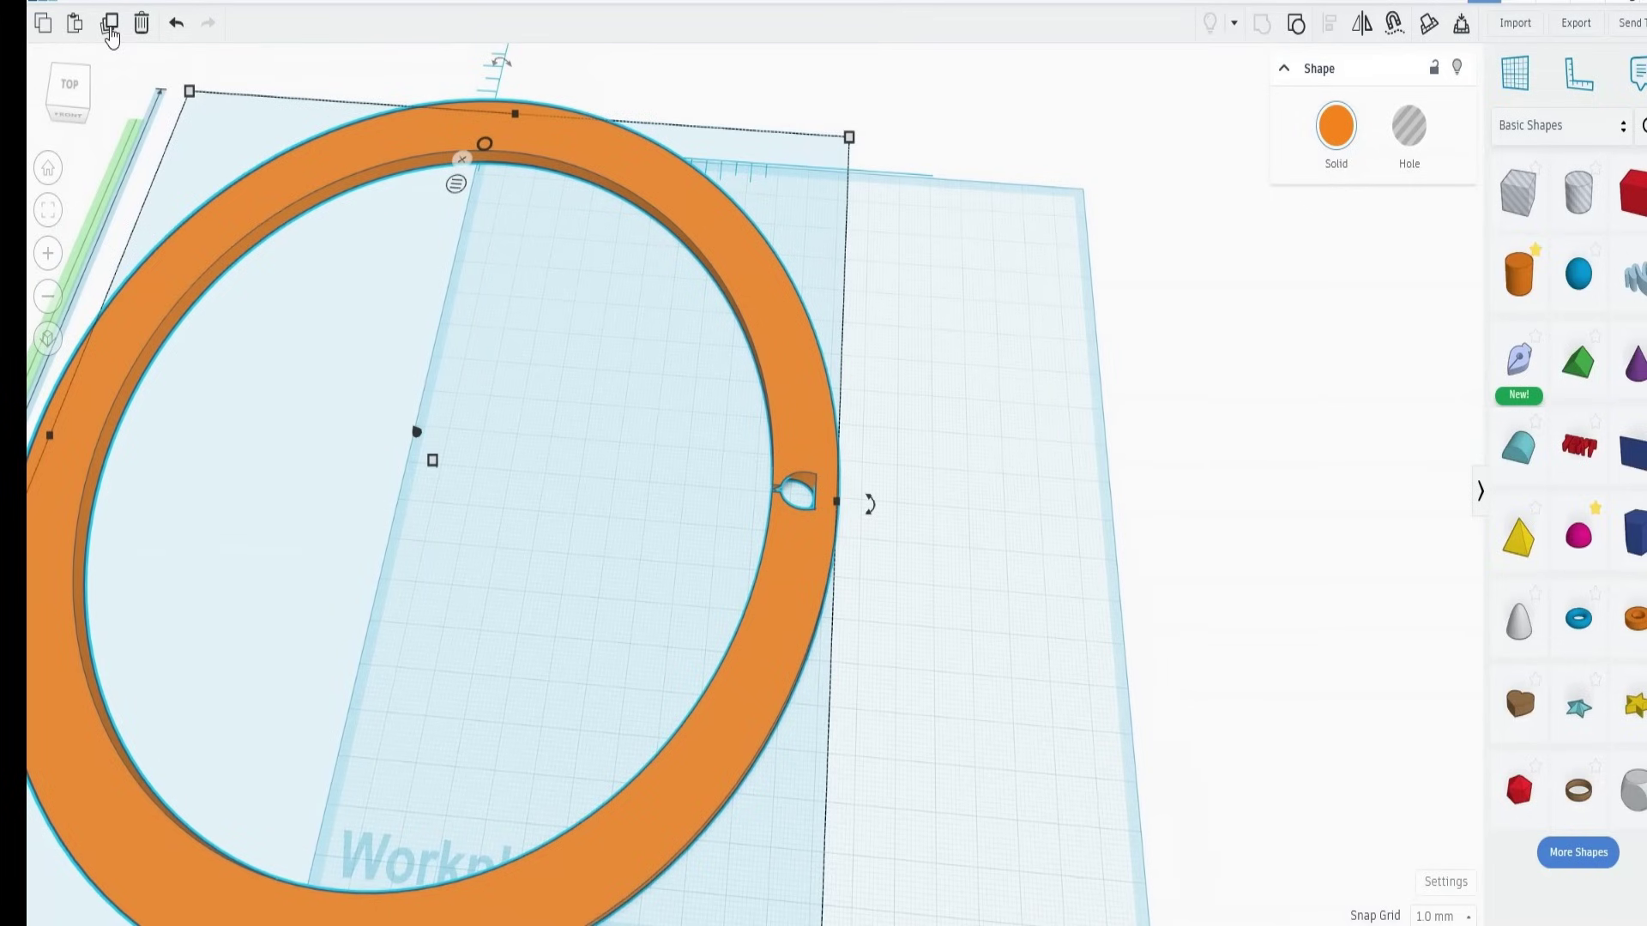
Duplicate the slotted ring aside, then ungroup the original into its three parts
left_click(109, 23)
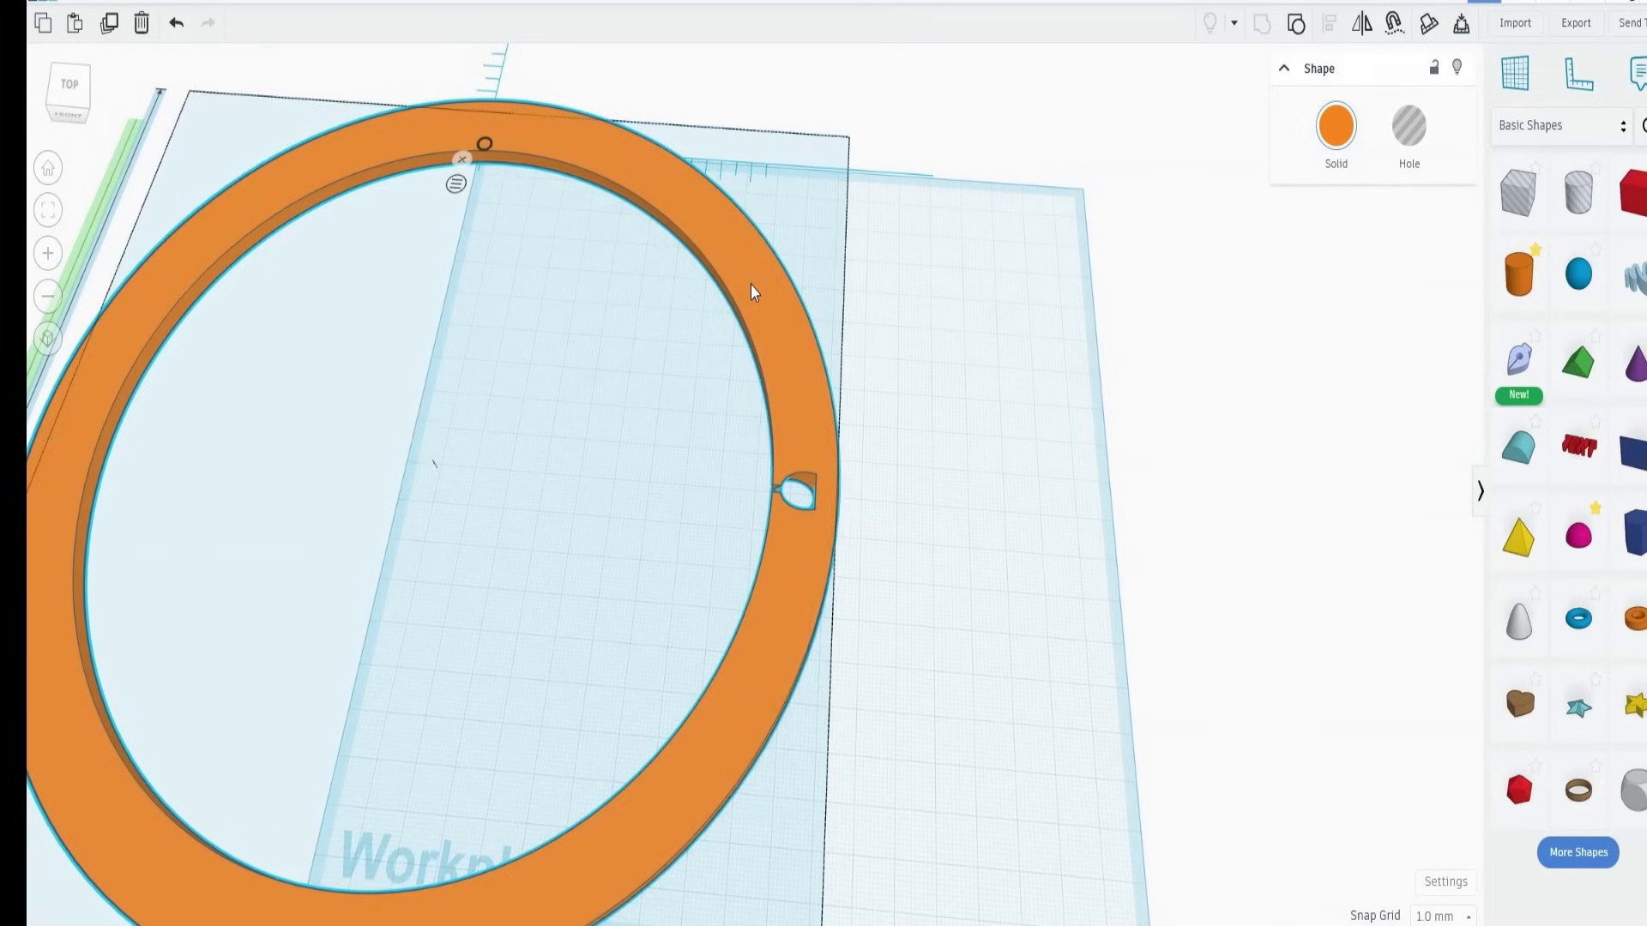
left_click_drag(749, 285, 1022, 397)
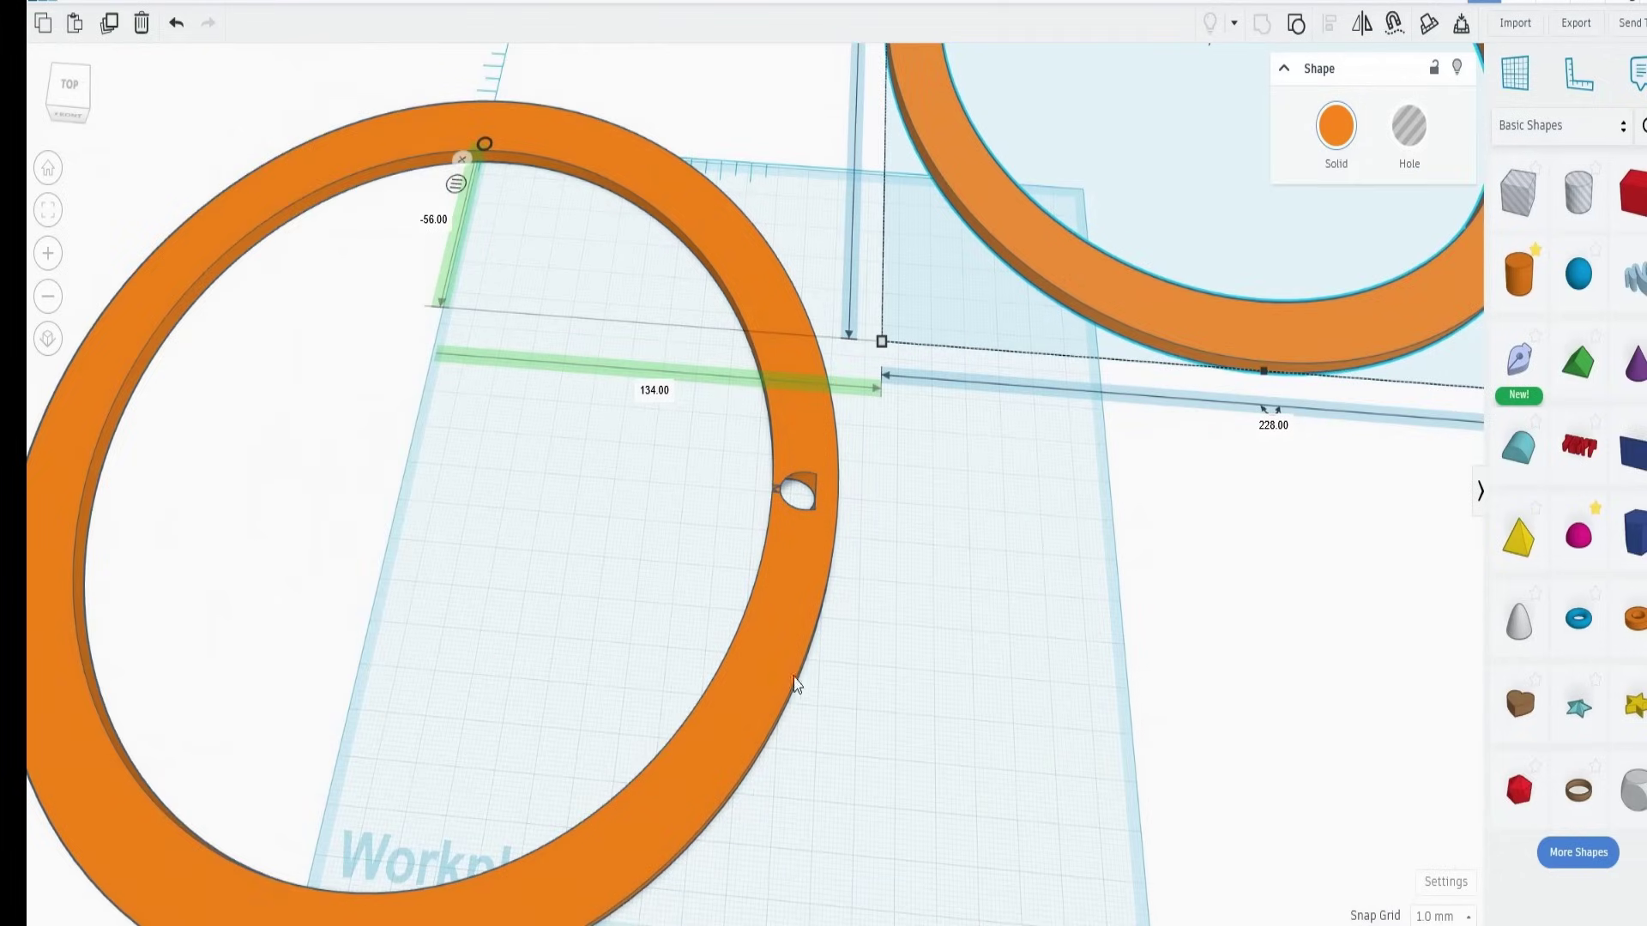
left_click(770, 674)
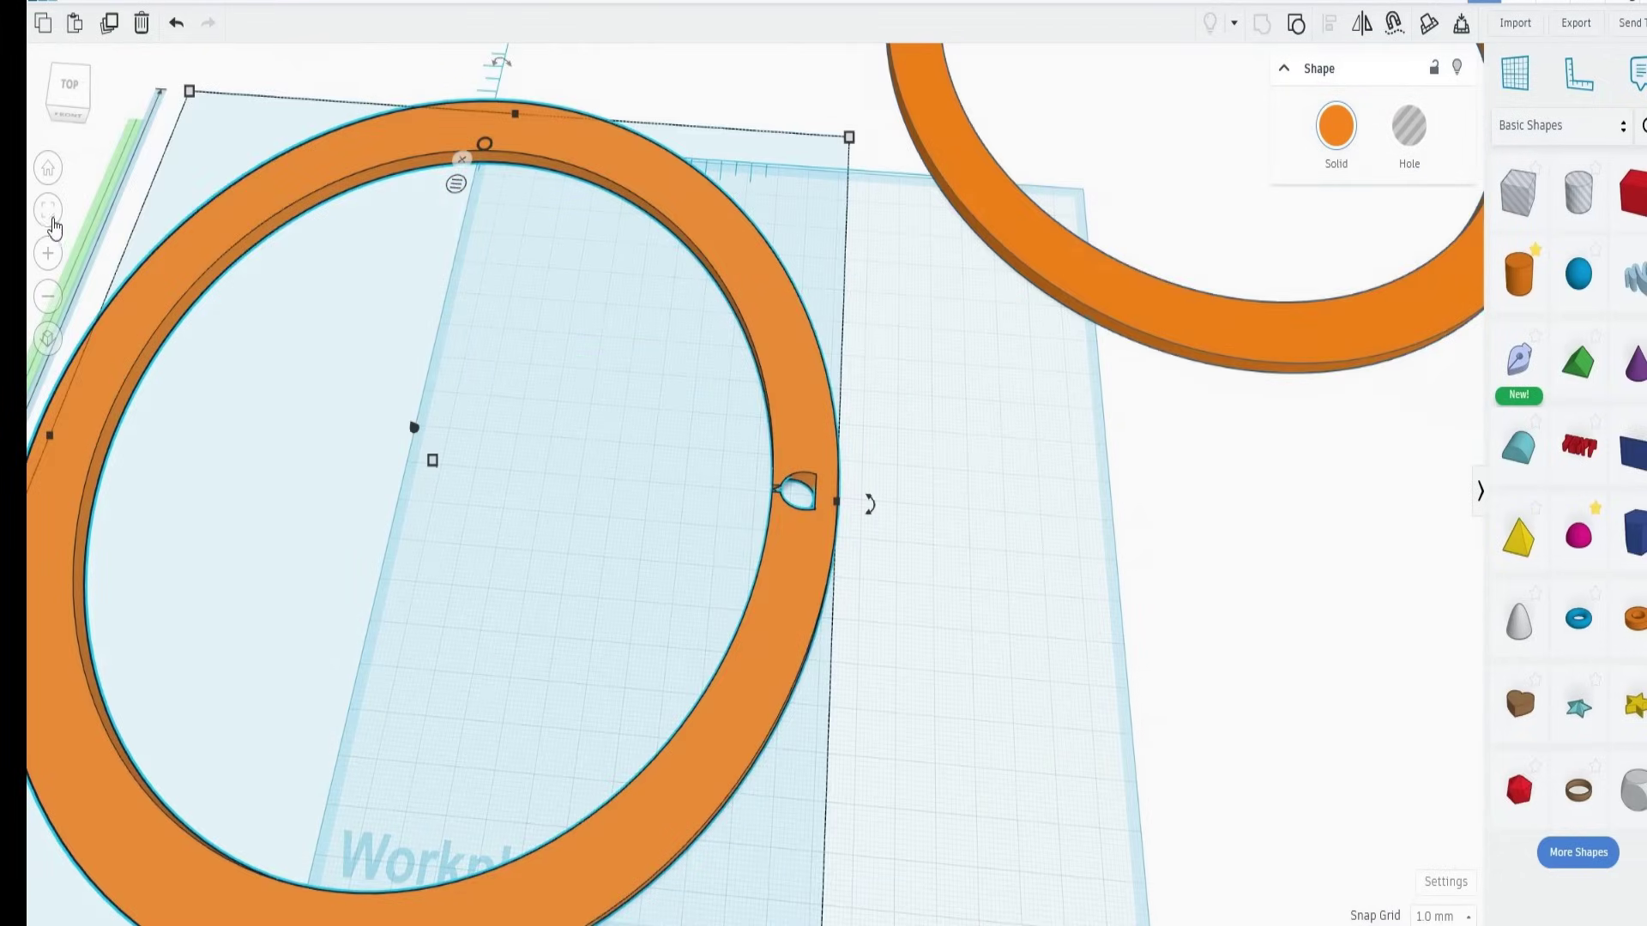
left_click(48, 217)
left_click(1286, 680)
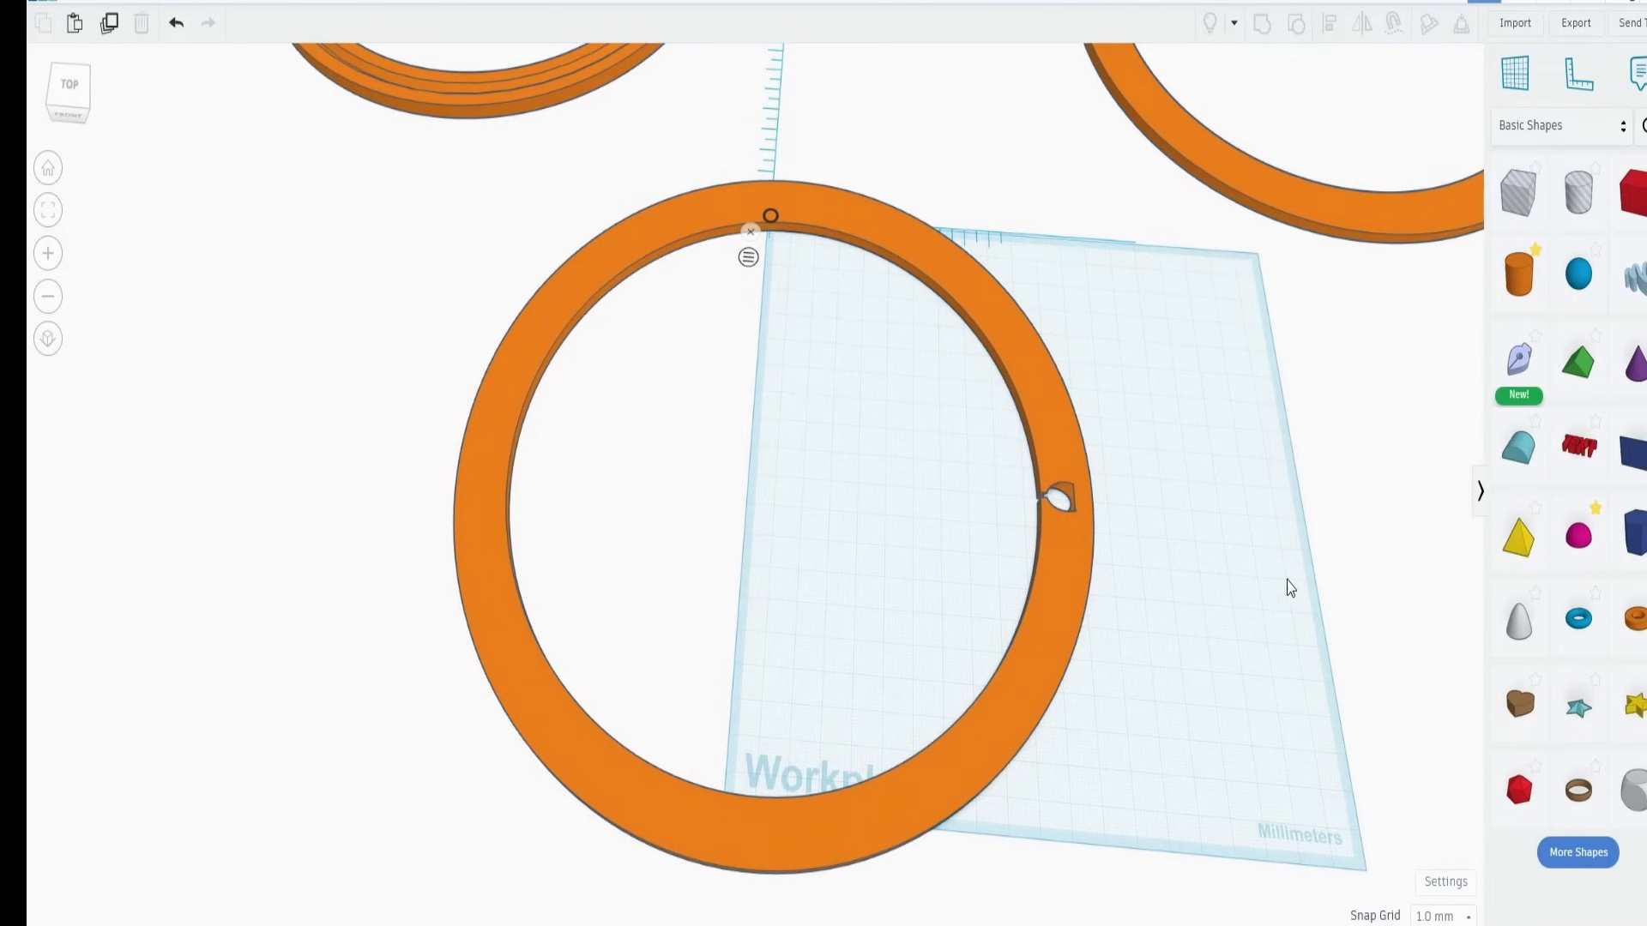
left_click(1058, 592)
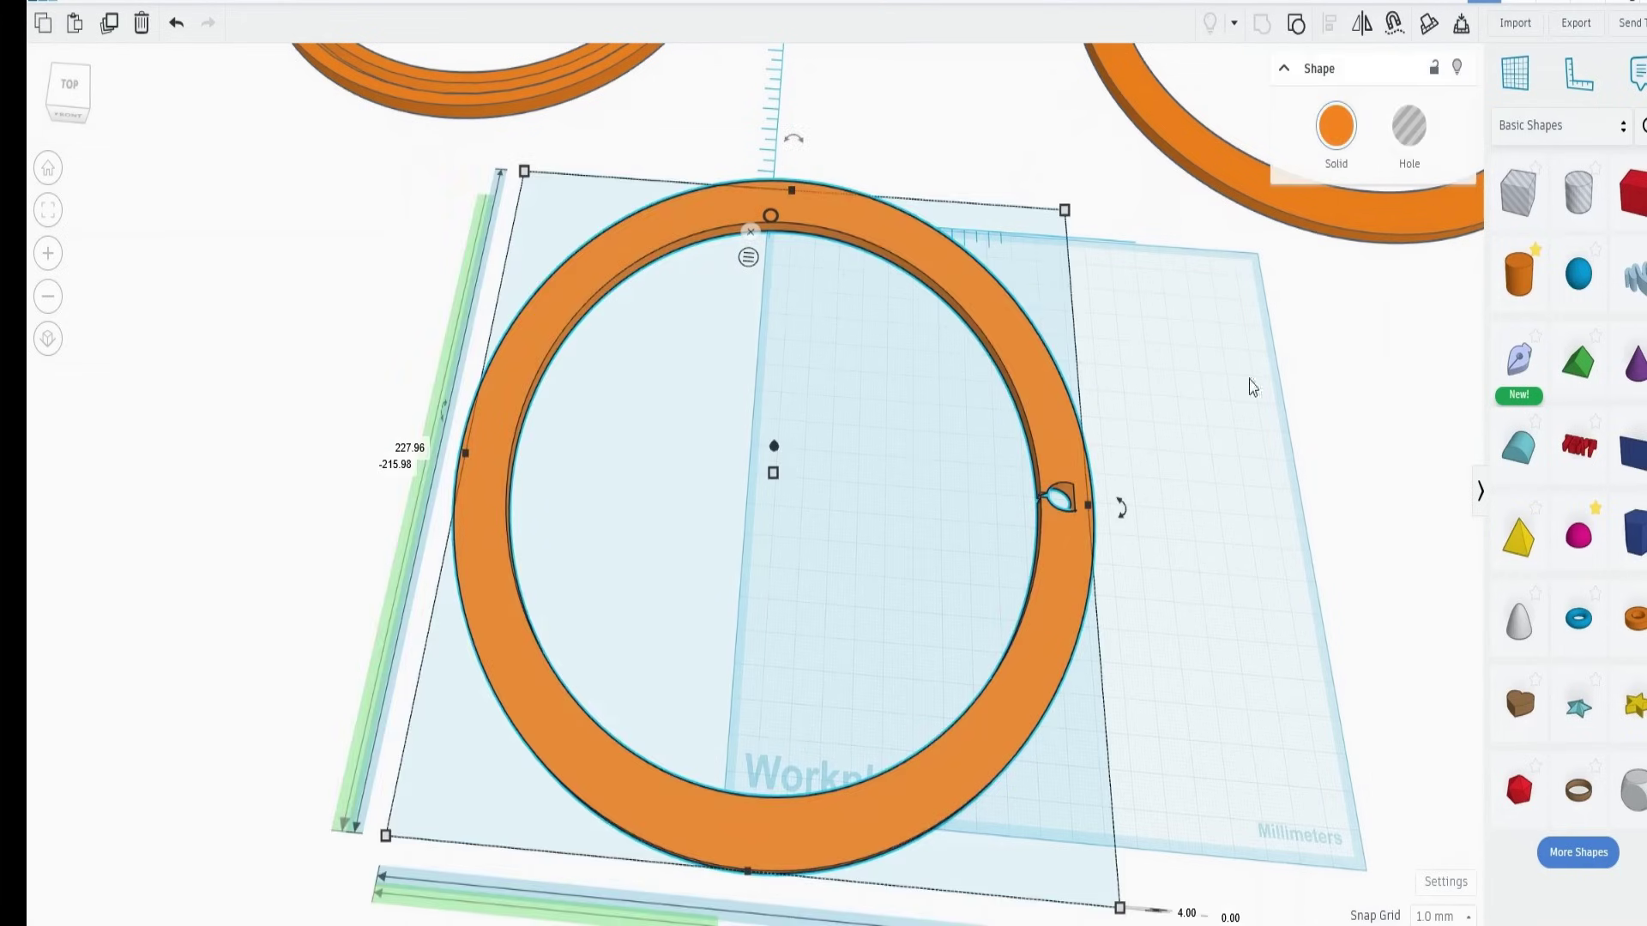
left_click(1296, 29)
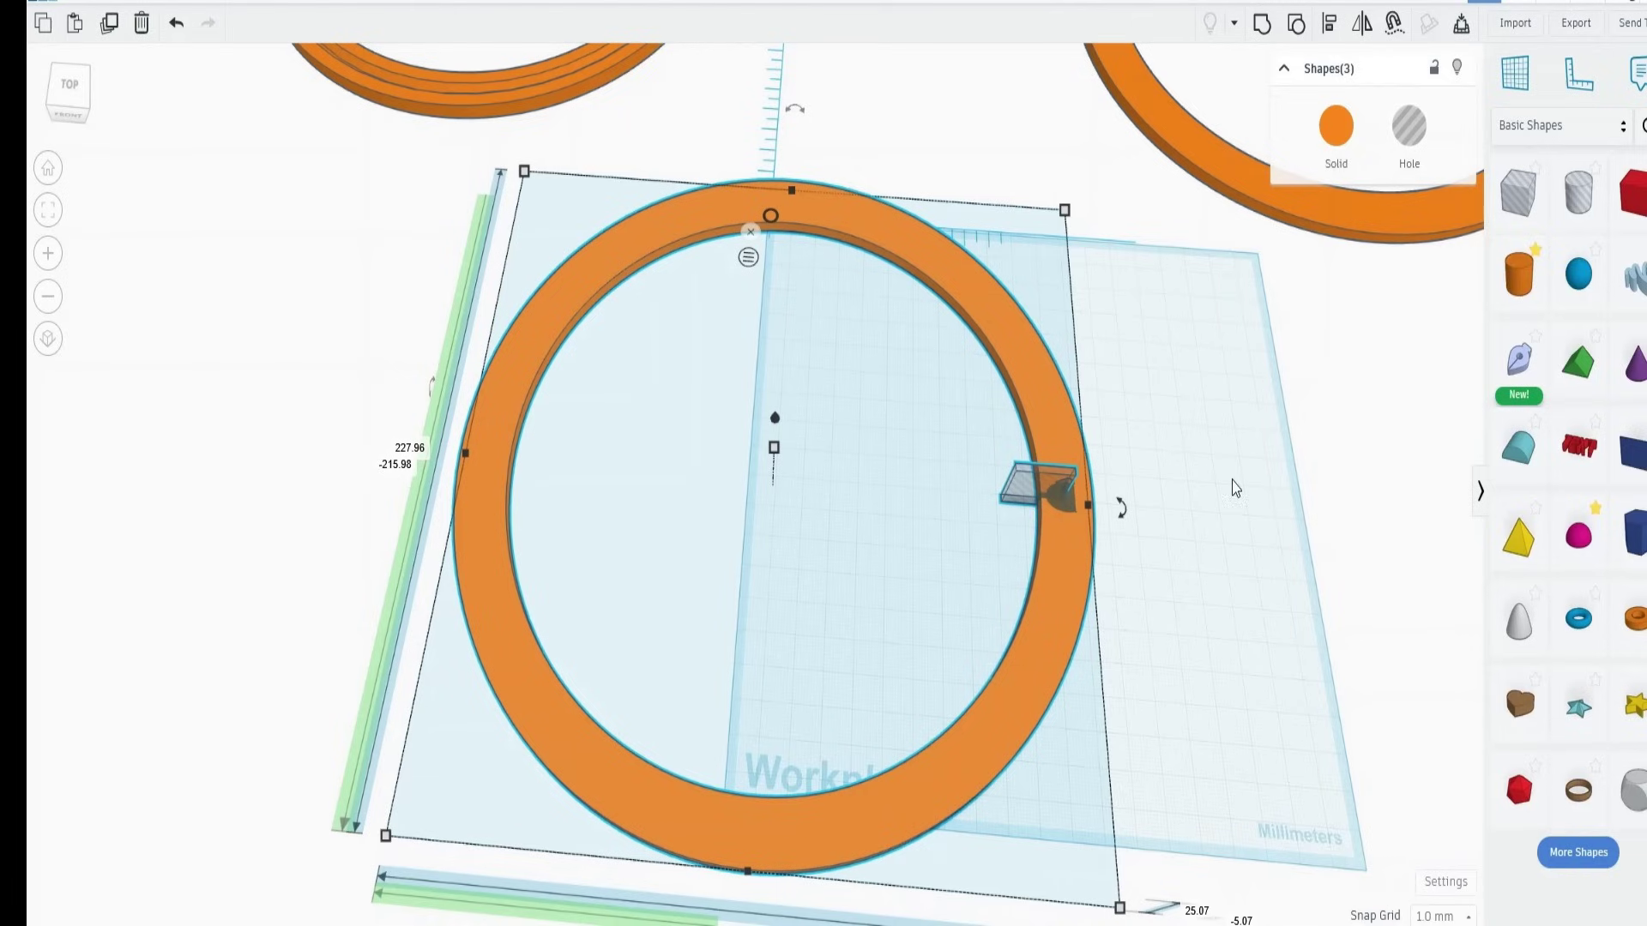
left_click(1235, 488)
left_click(1062, 506)
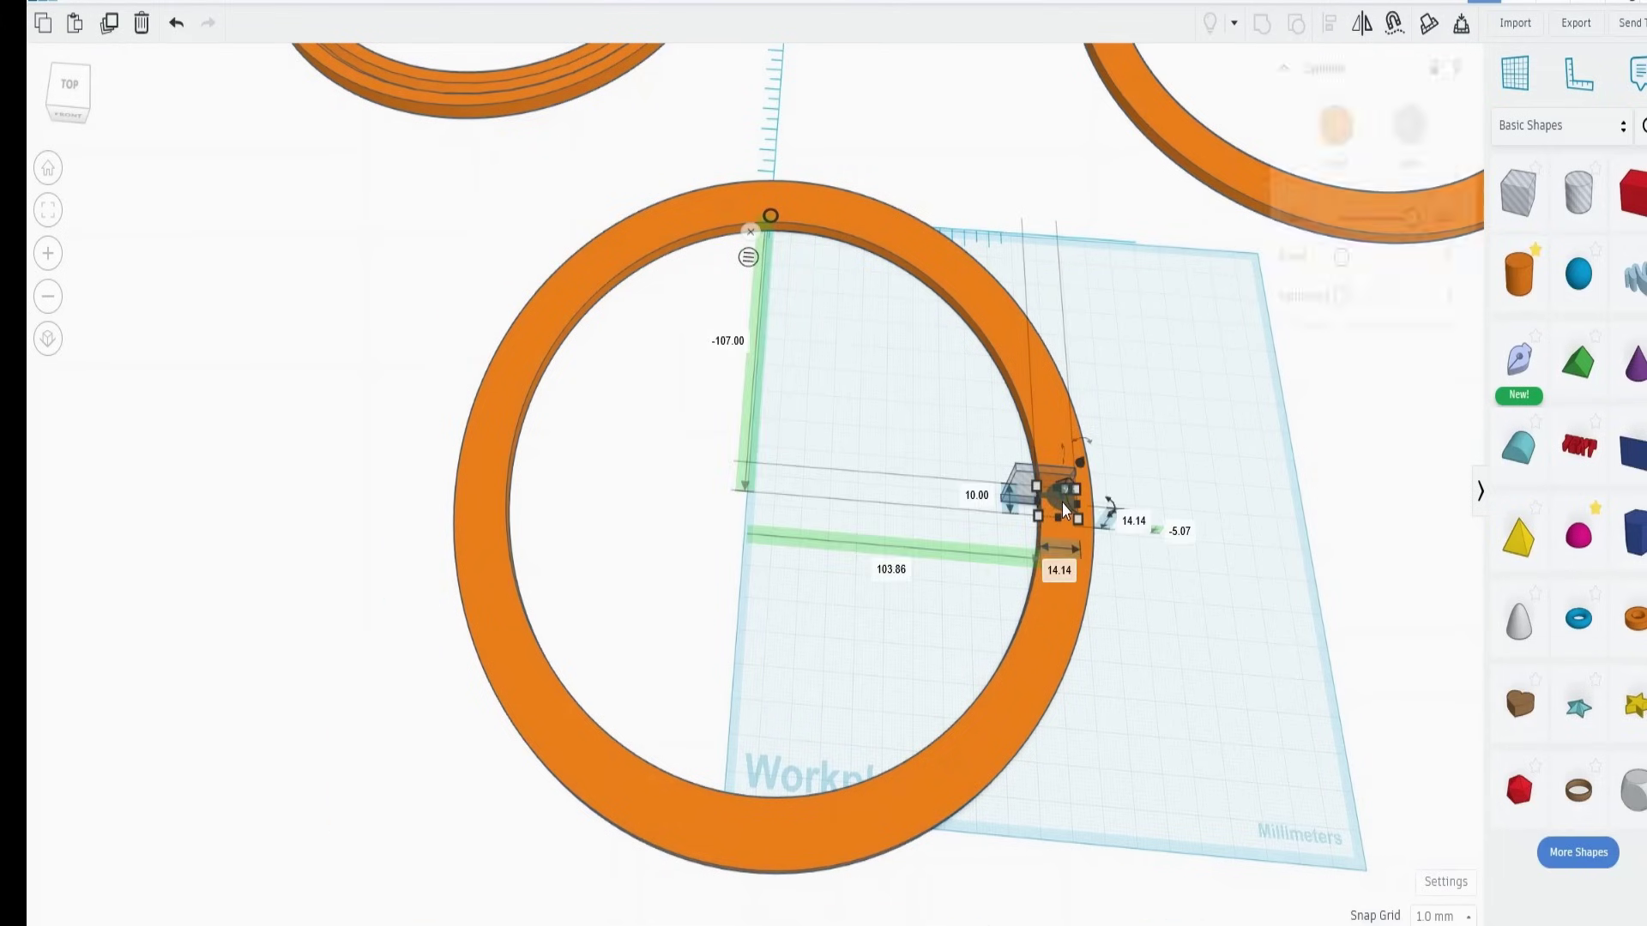
left_click(114, 24)
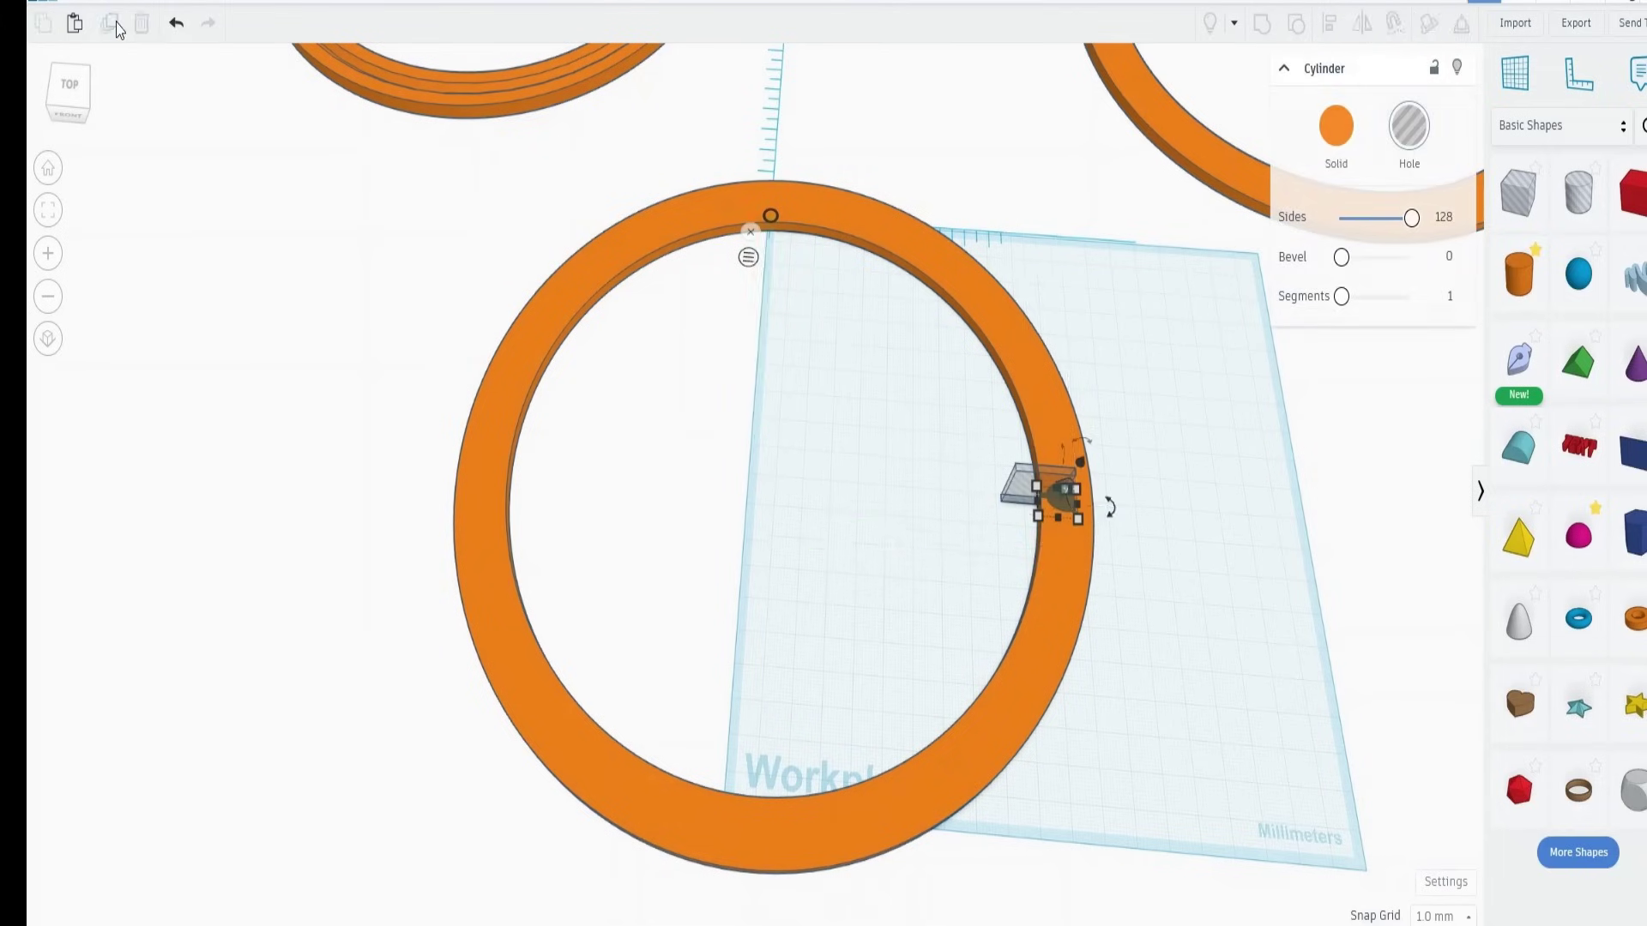
left_click(1031, 667, "shift")
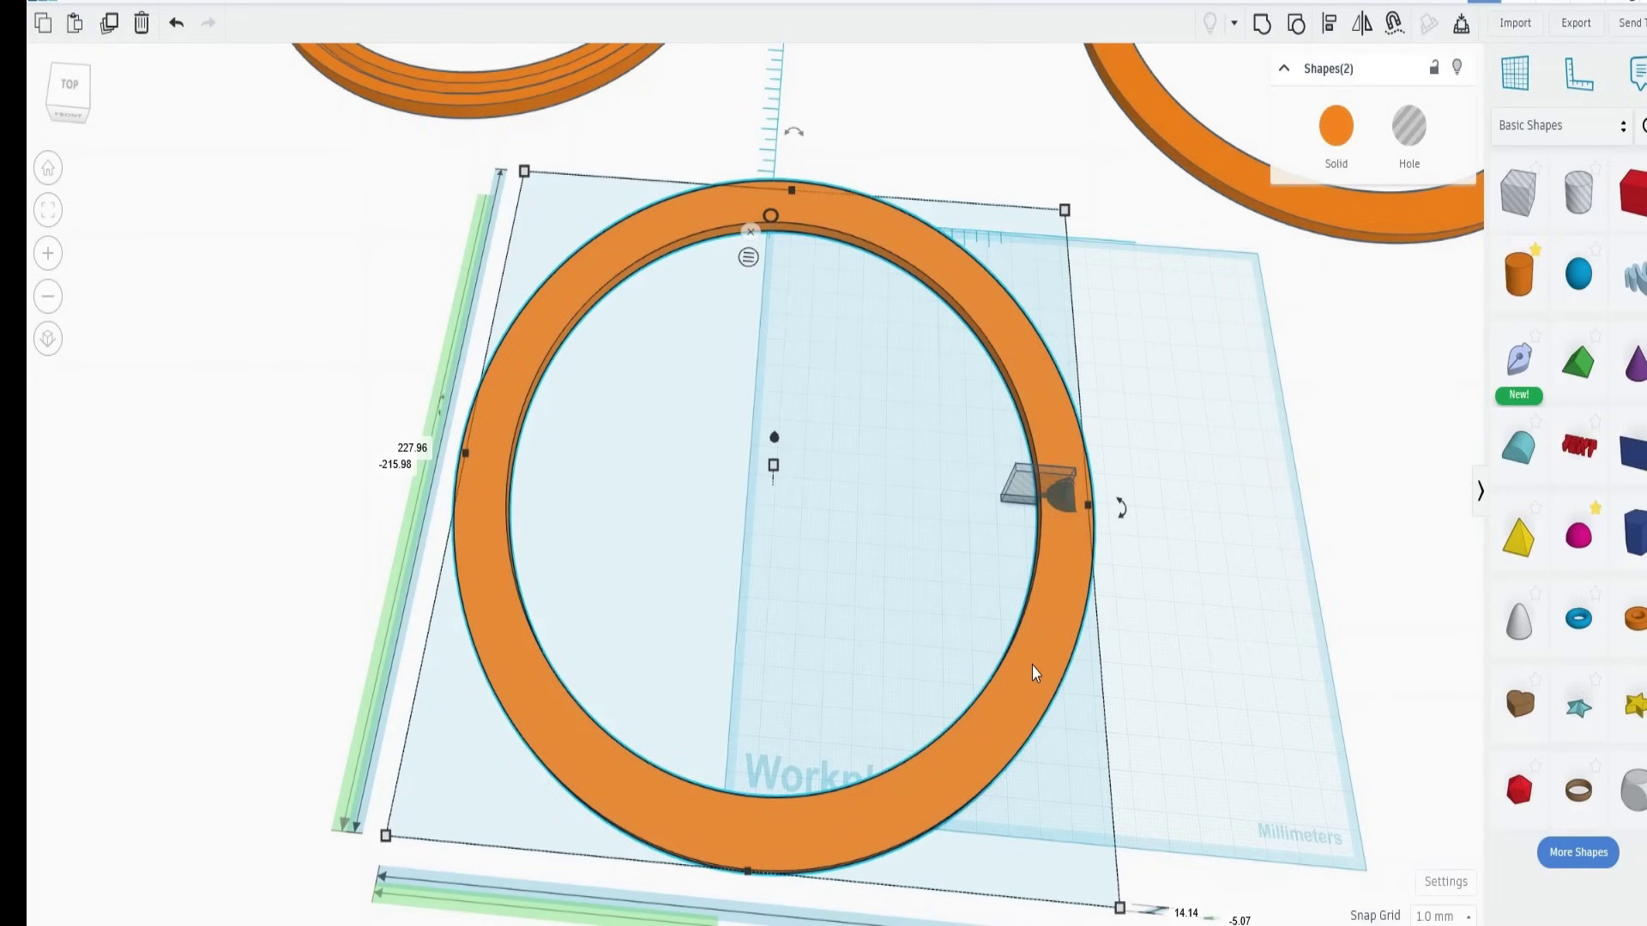
left_click_drag(1122, 506, 1158, 580)
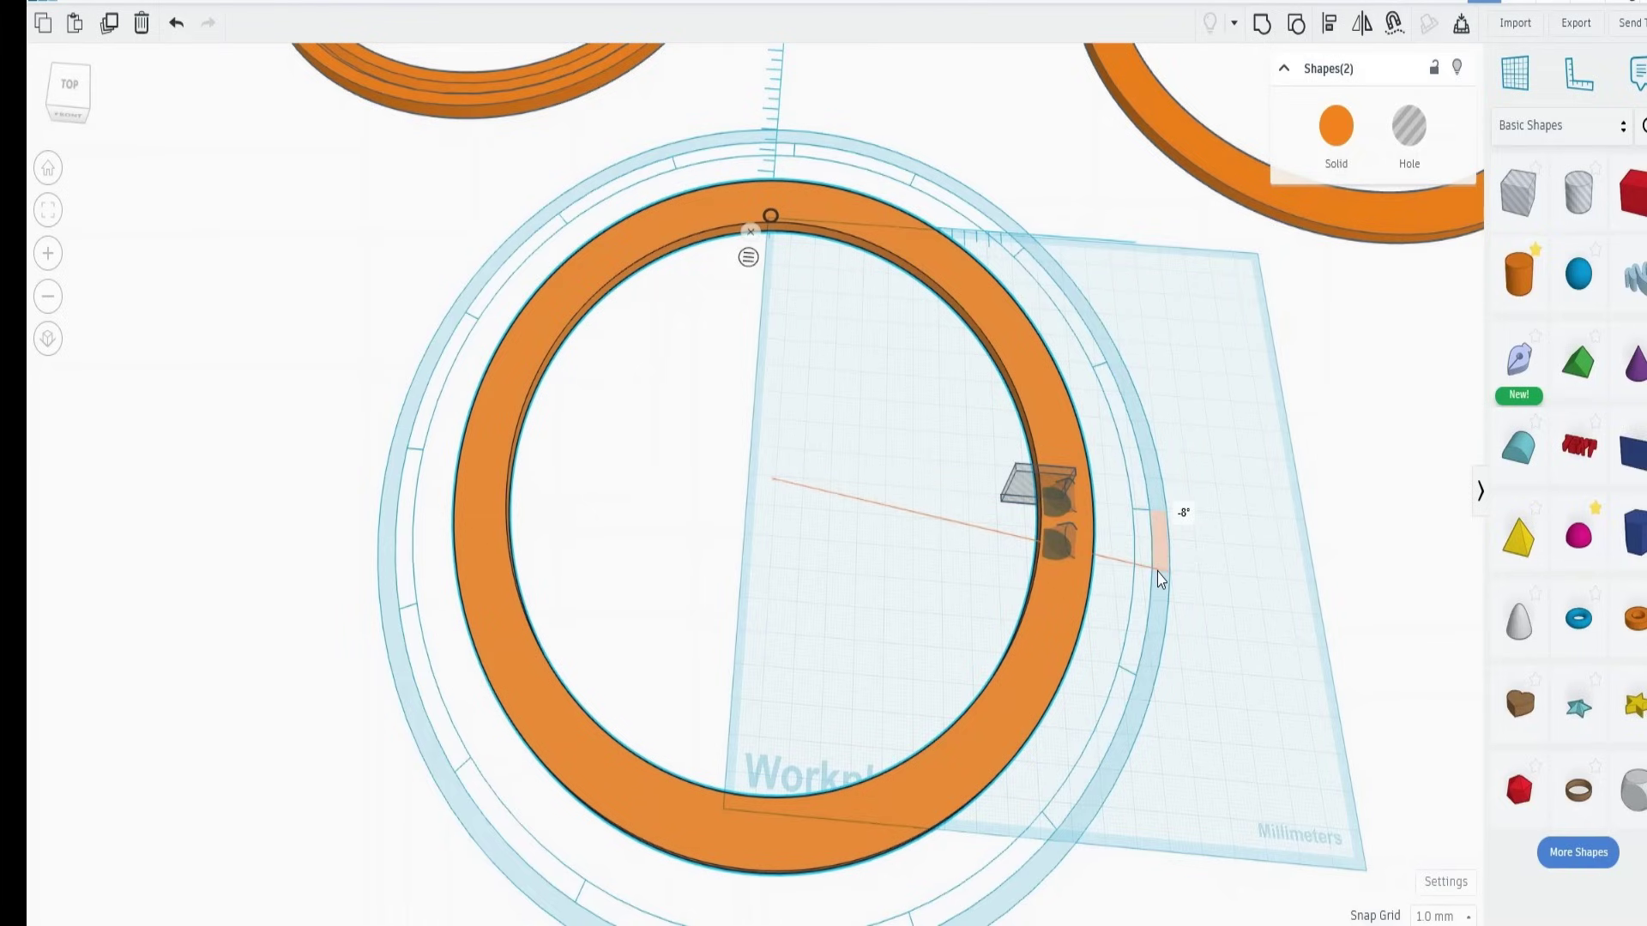
left_click_drag(1159, 580, 1160, 578)
left_click_drag(1157, 567, 1160, 581)
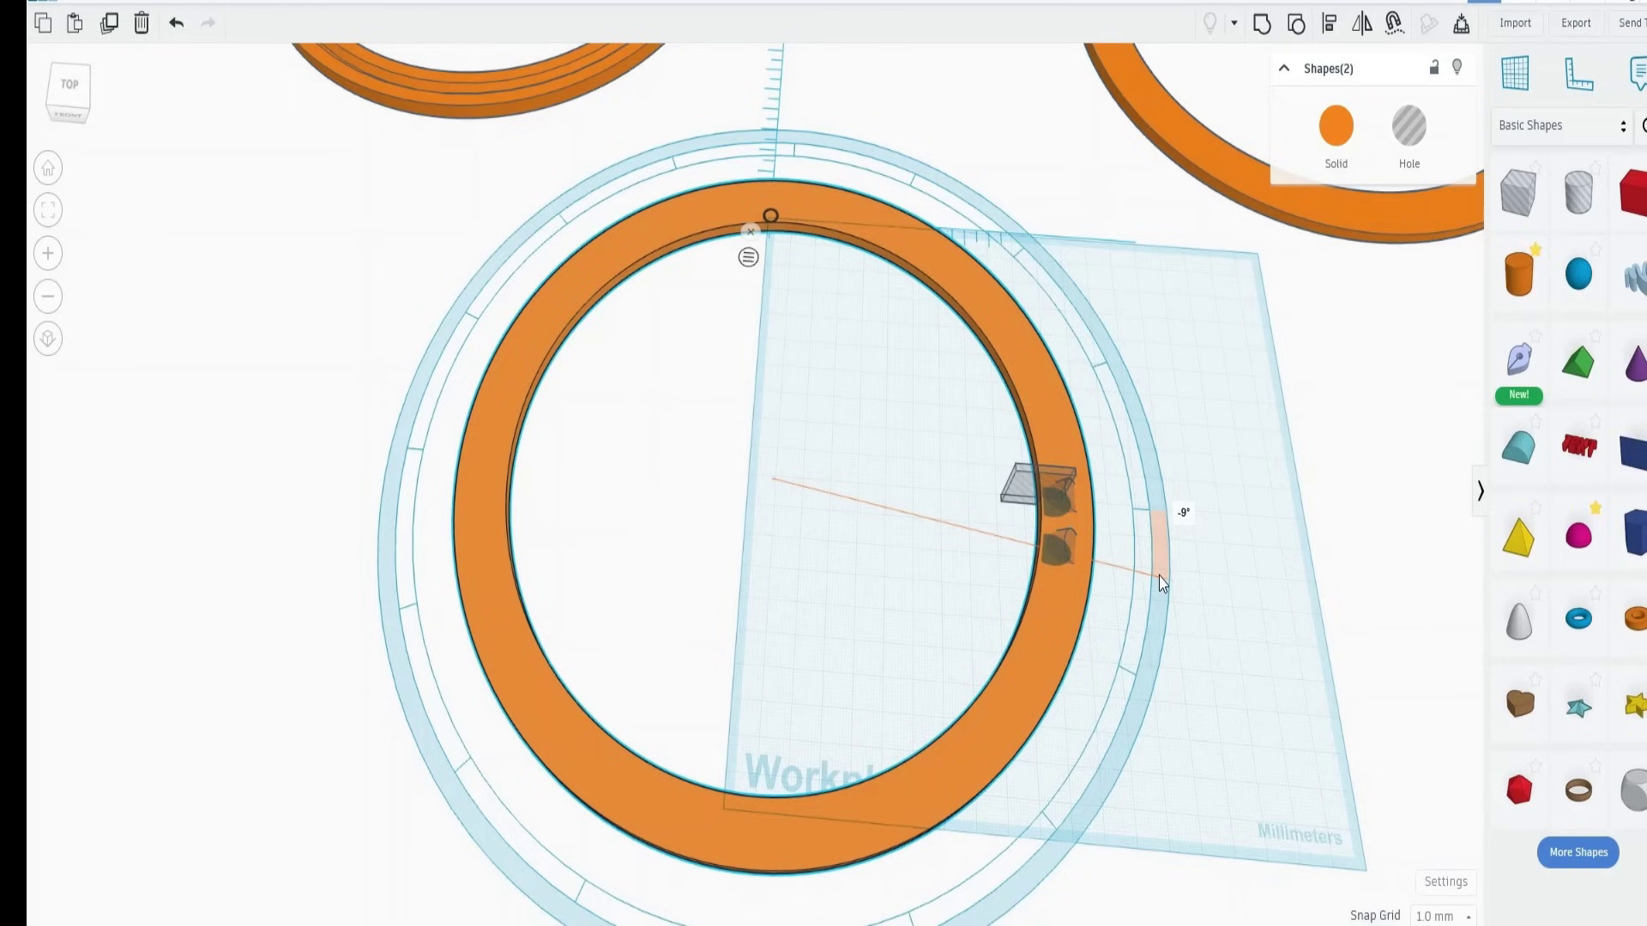
left_click_drag(1160, 583, 1159, 651)
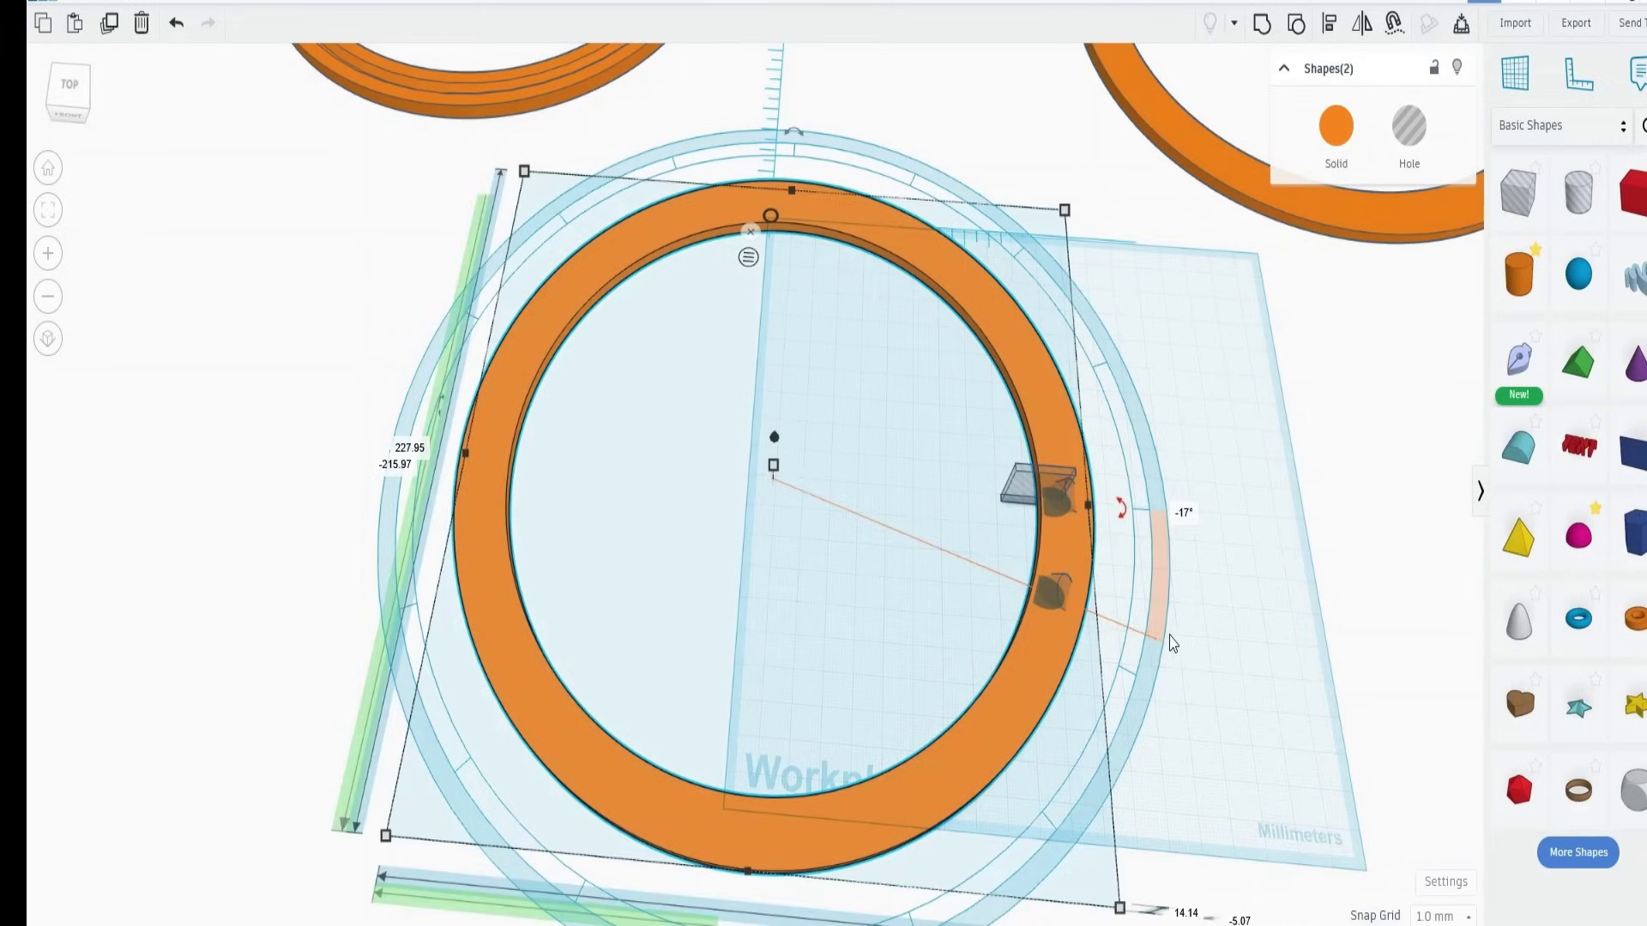
left_click(1210, 615)
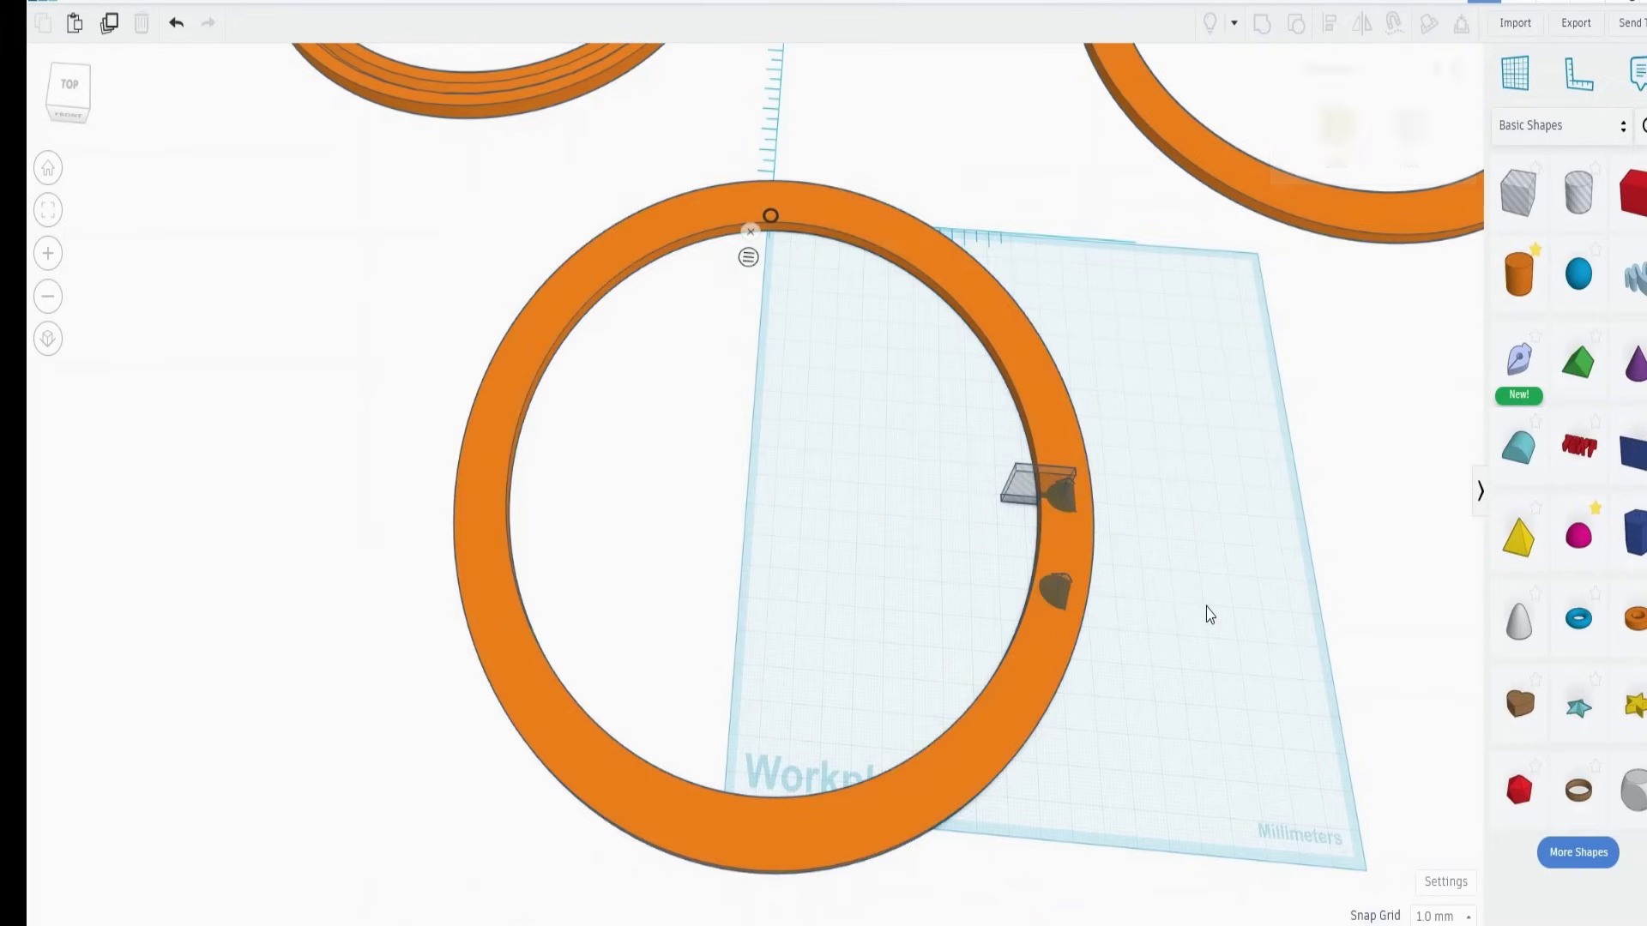
left_click(1055, 588)
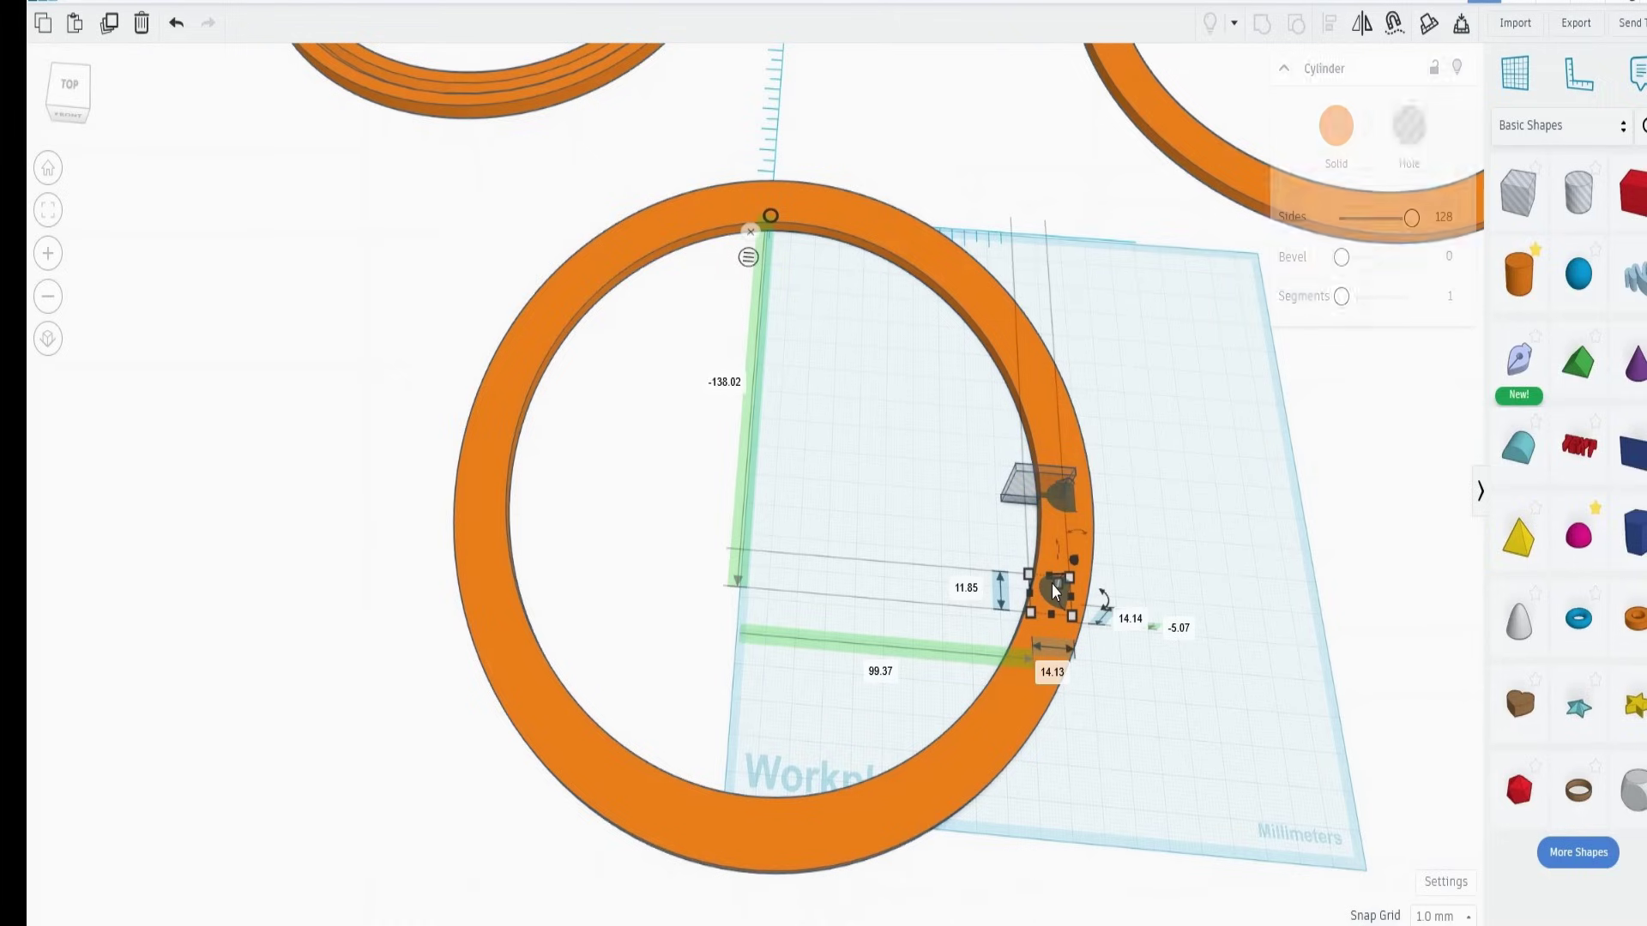
left_click(141, 23)
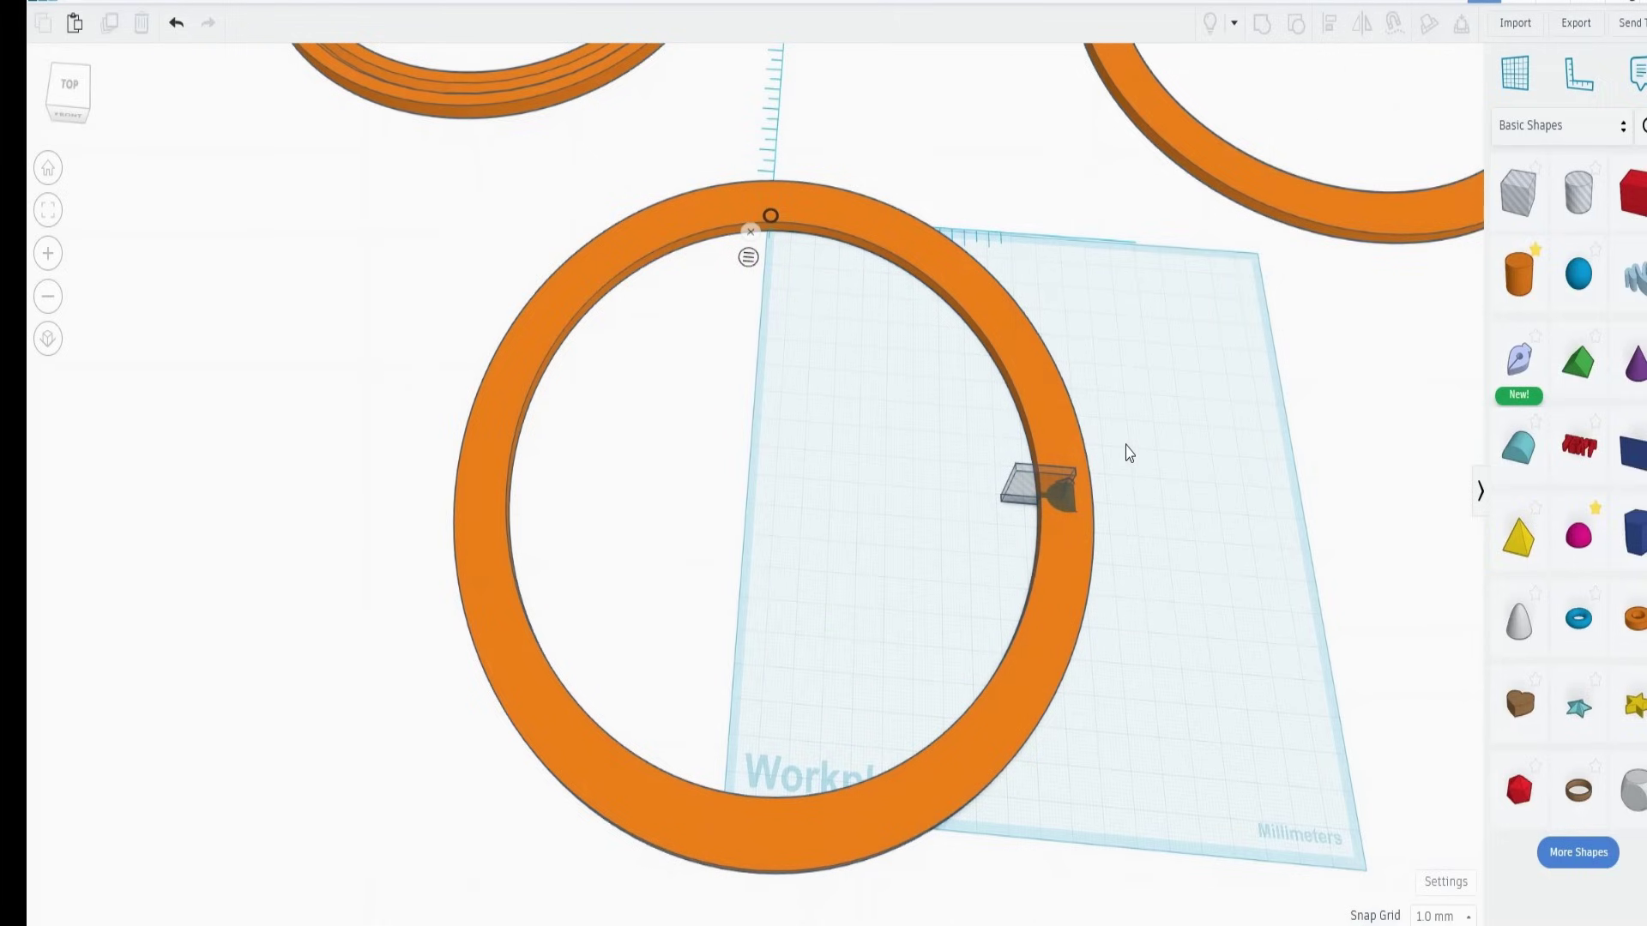
Duplicate the ring and pocket parts rotated 18°, repeating until twenty pockets circle it
left_click_drag(1129, 446, 992, 531)
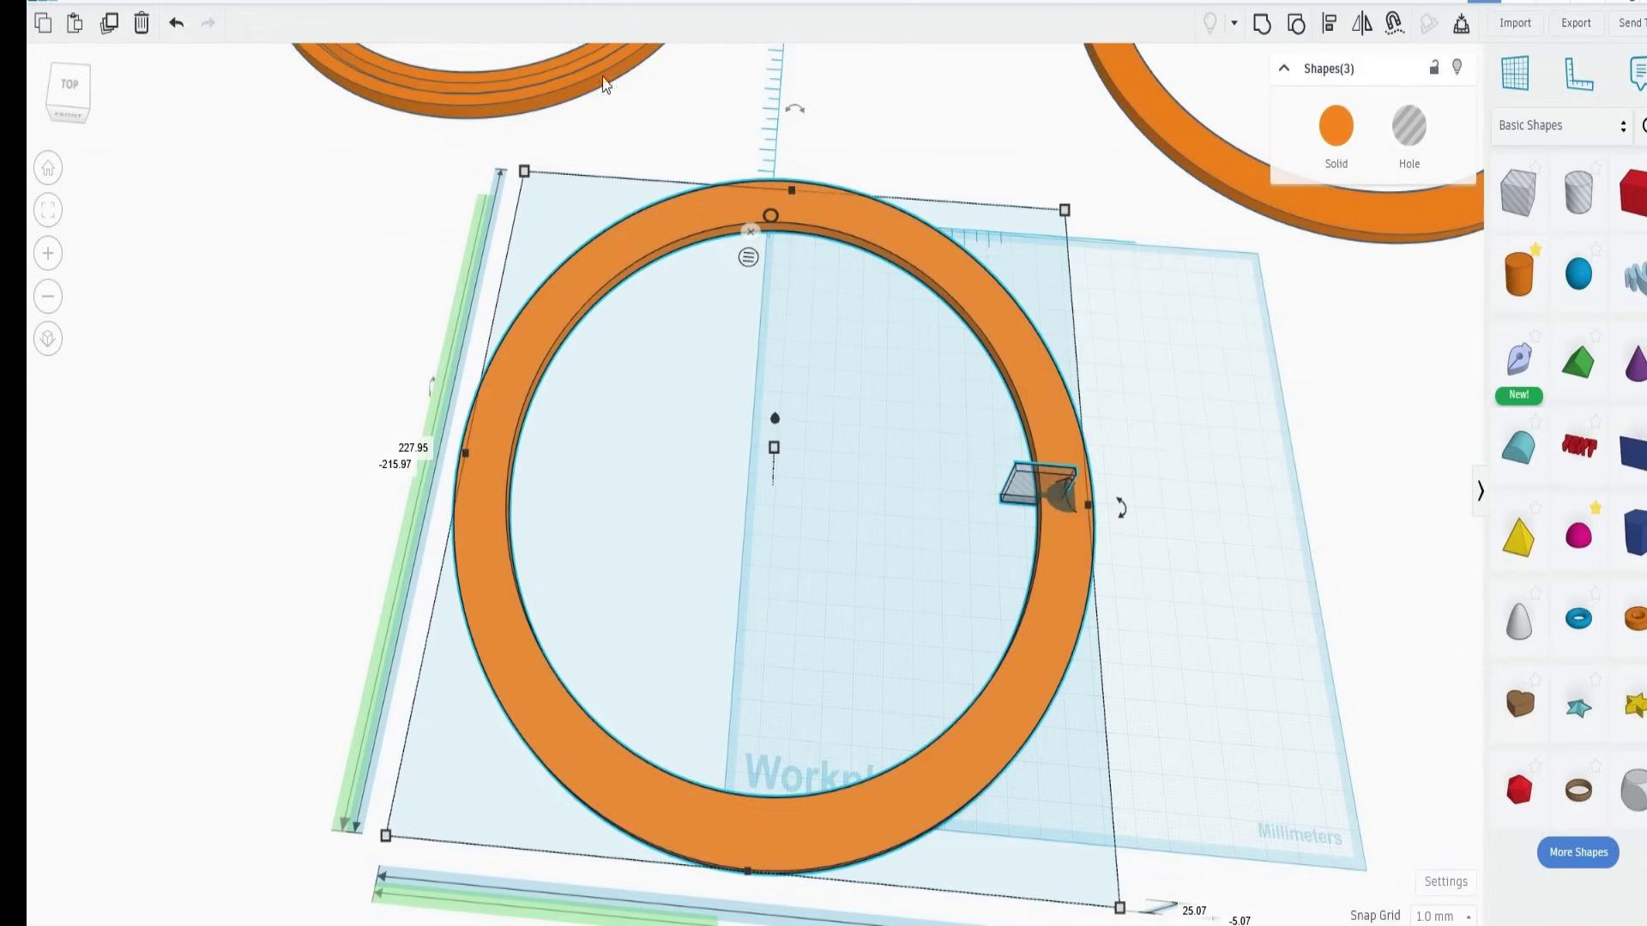
left_click(109, 24)
mouse_move(1121, 515)
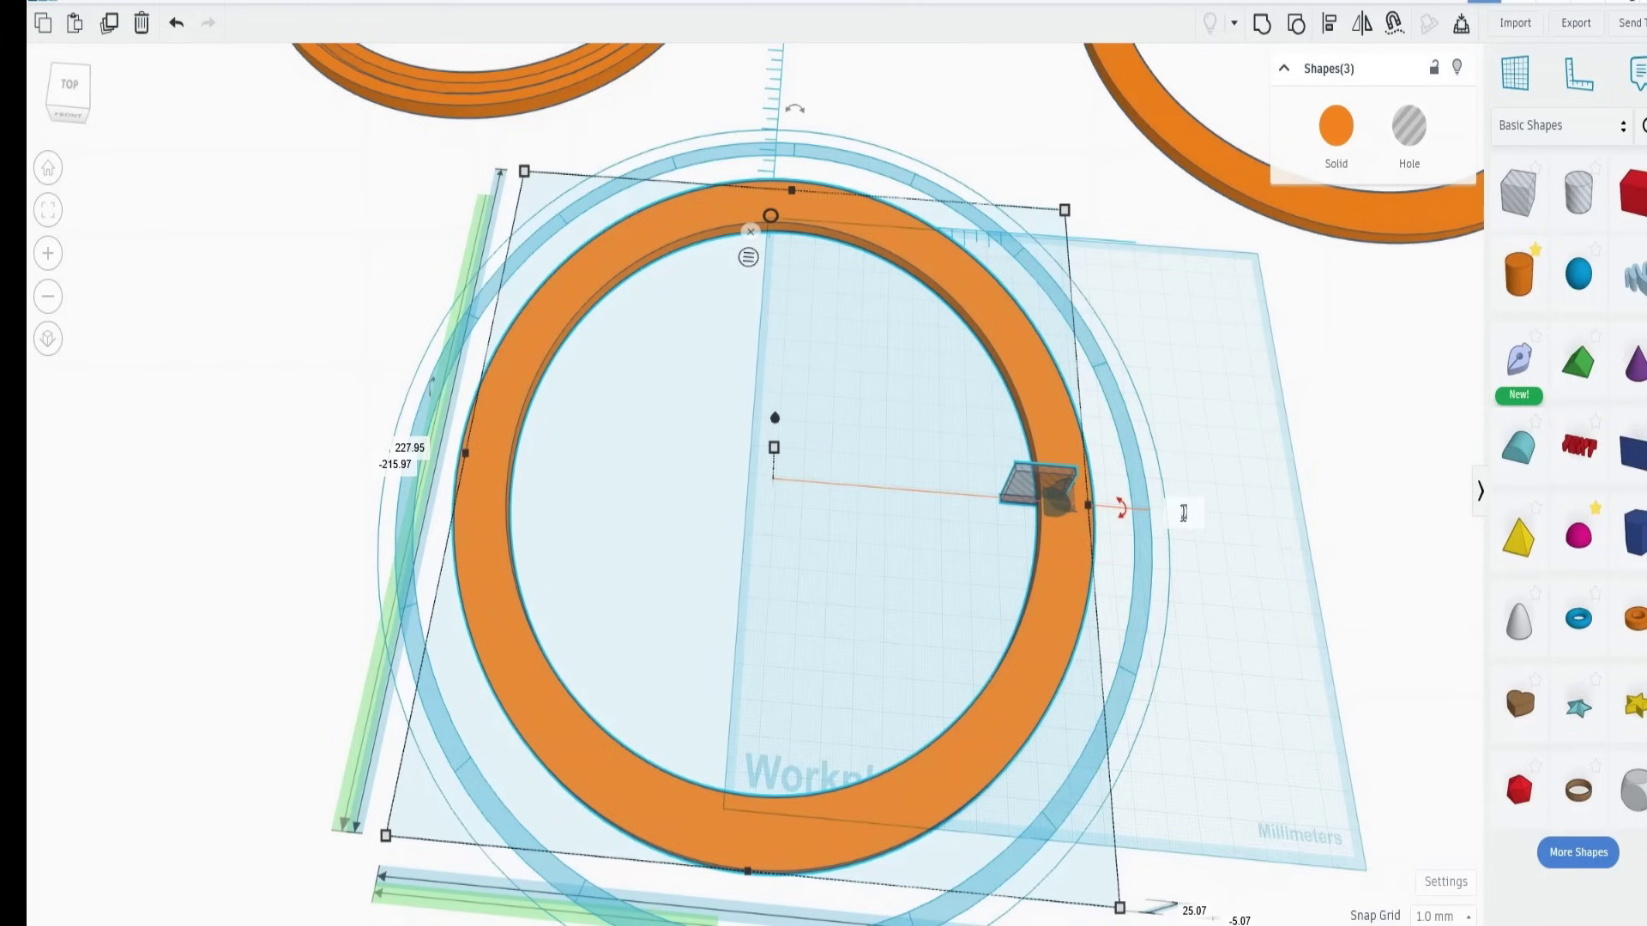
left_click(1184, 512)
type("18")
key("Return")
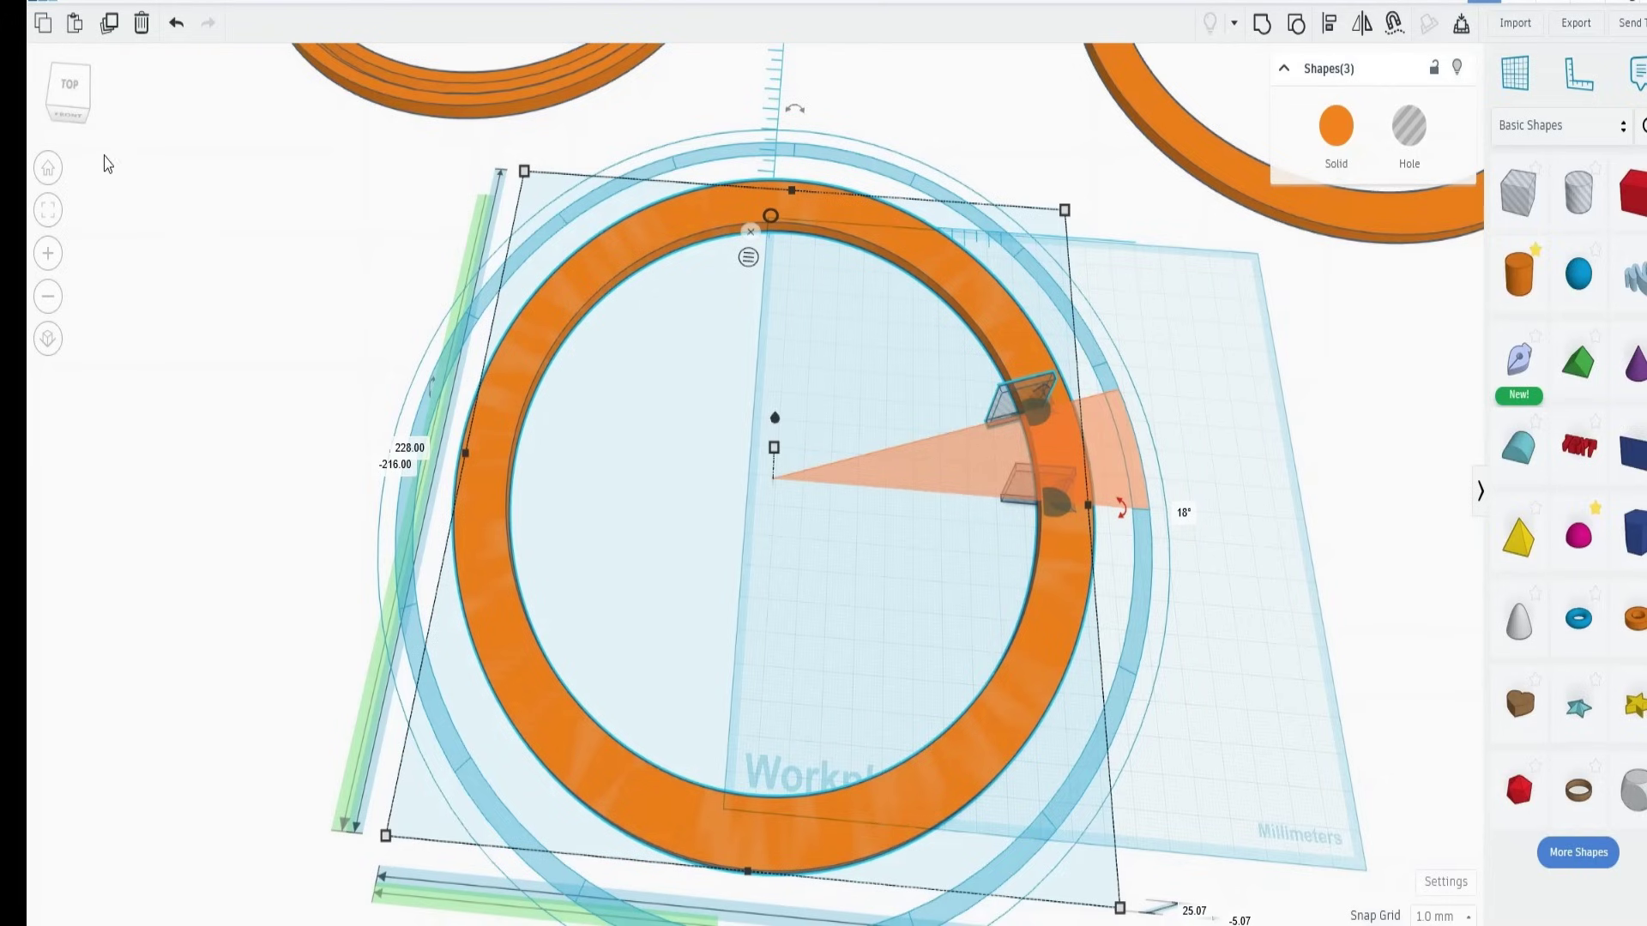
left_click(105, 25)
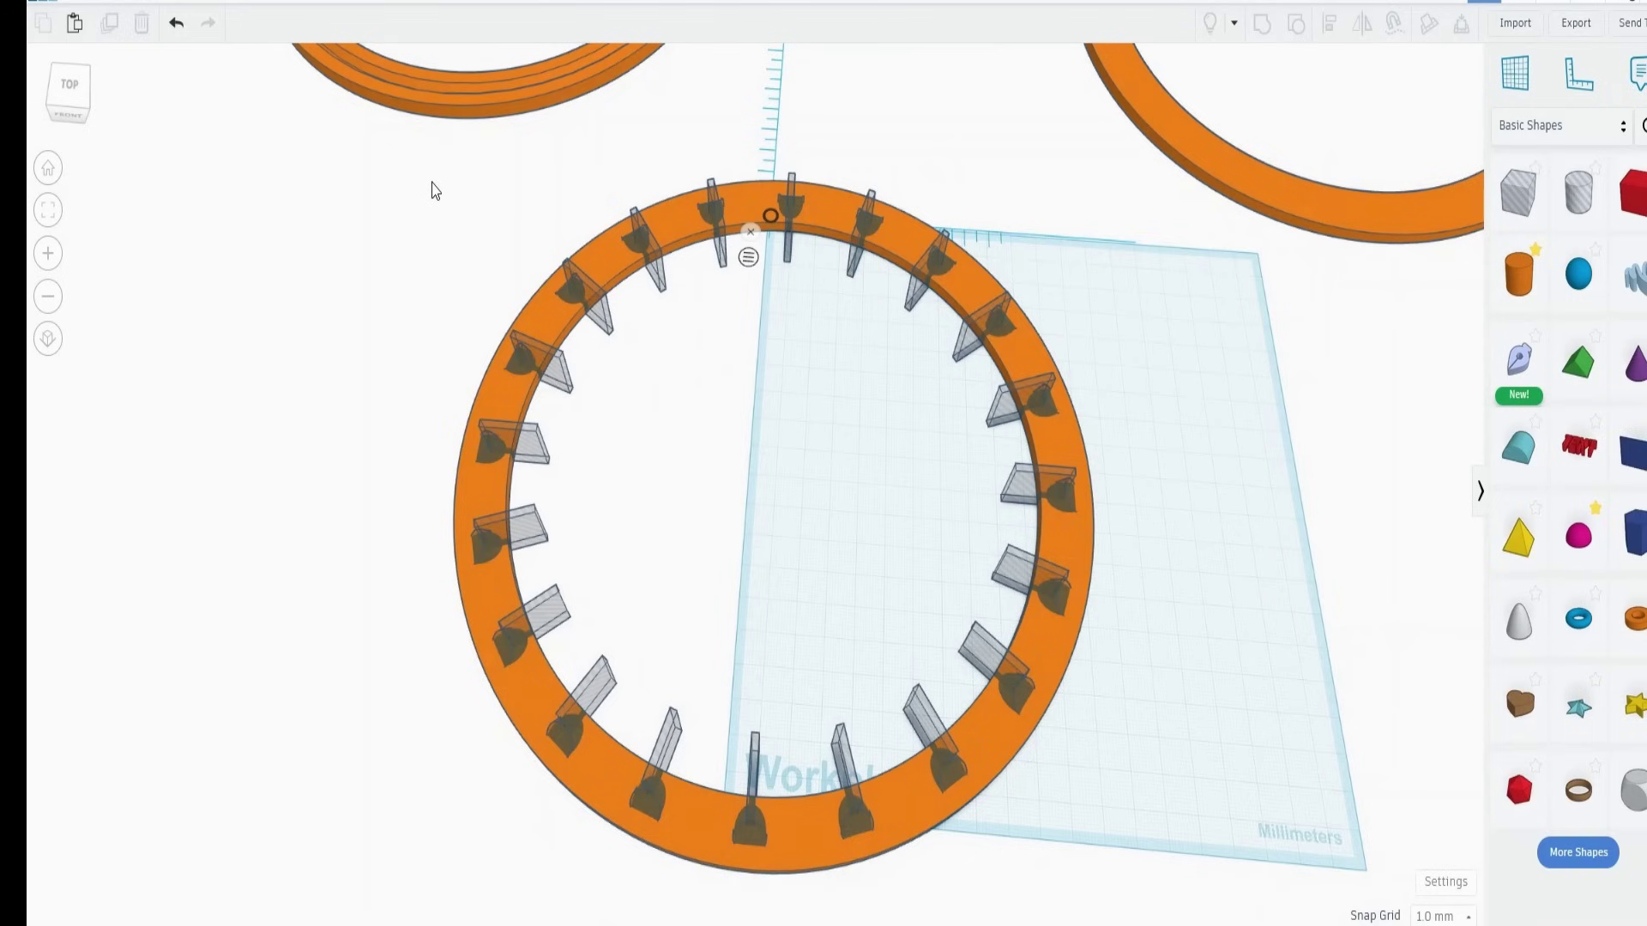
left_click_drag(431, 182, 1162, 896)
Group the 20-pocket ring, move it left, and ungroup the second ring on the workplane
key("ctrl+g")
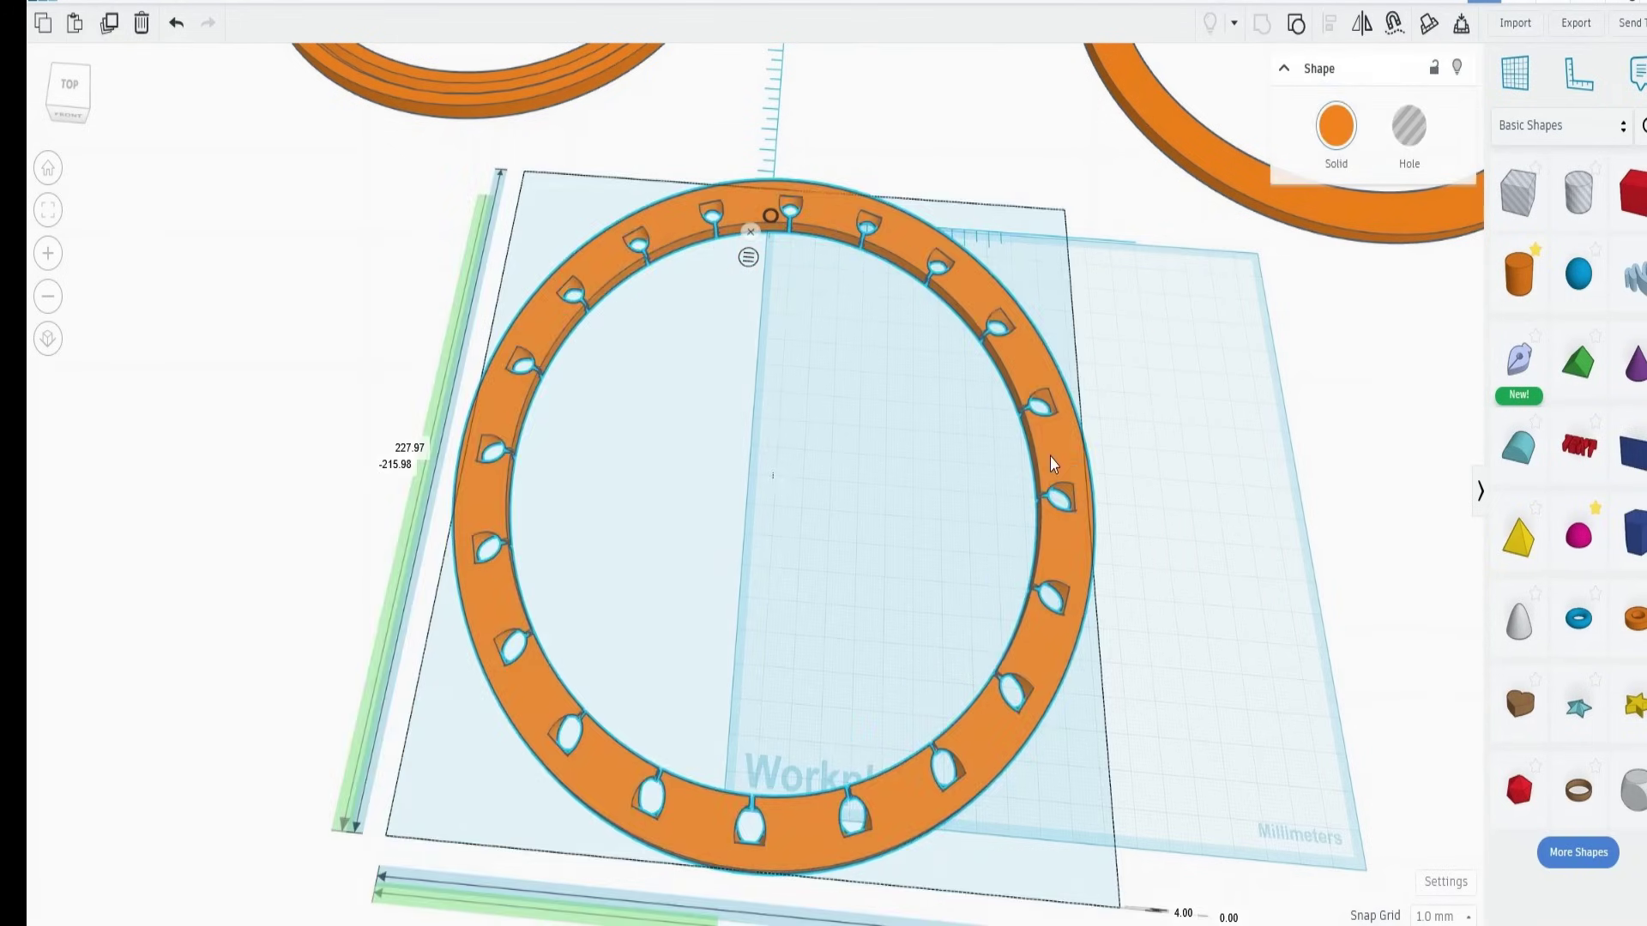
left_click_drag(1050, 456, 631, 446)
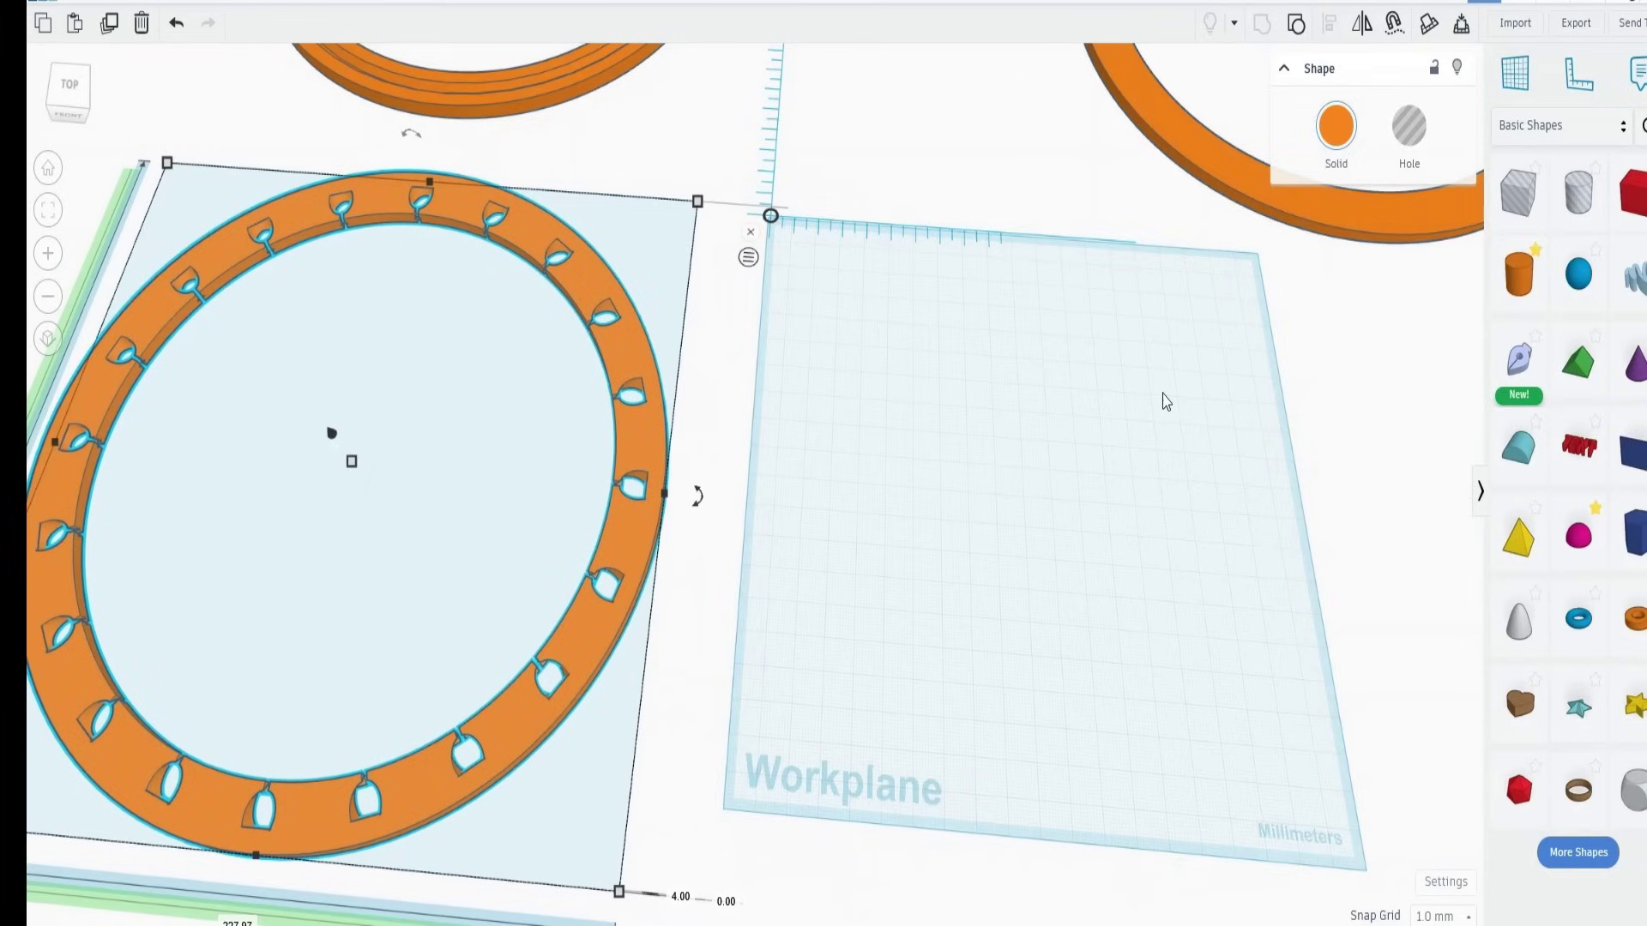
left_click(1106, 420)
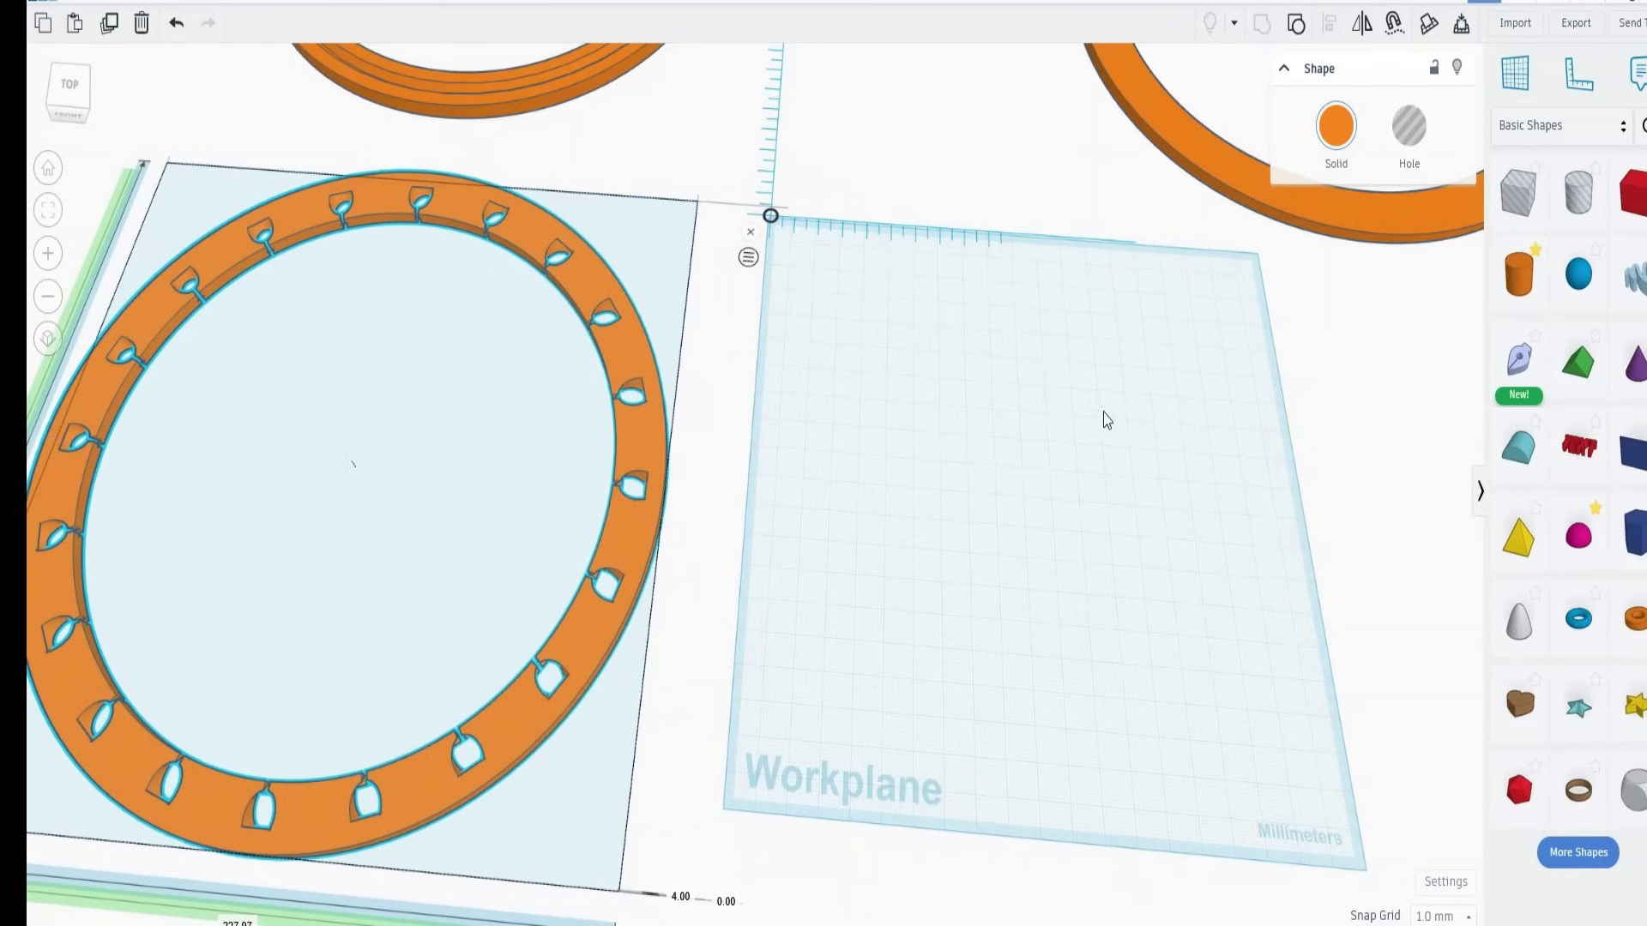
left_click_drag(1226, 193, 858, 704)
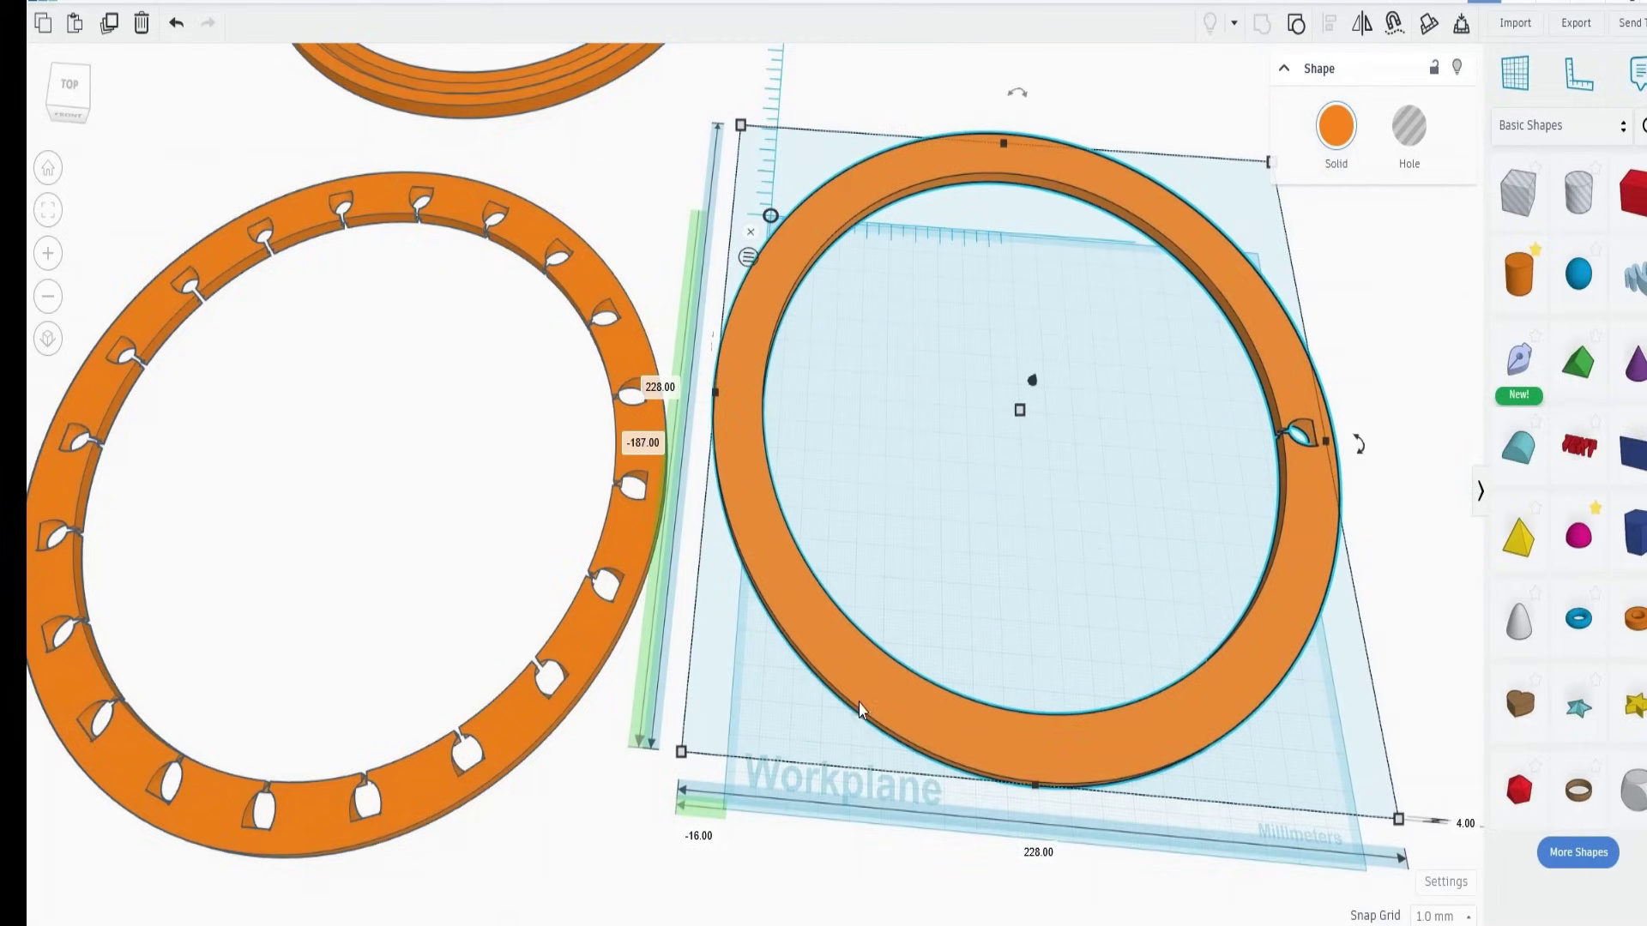
left_click(1295, 26)
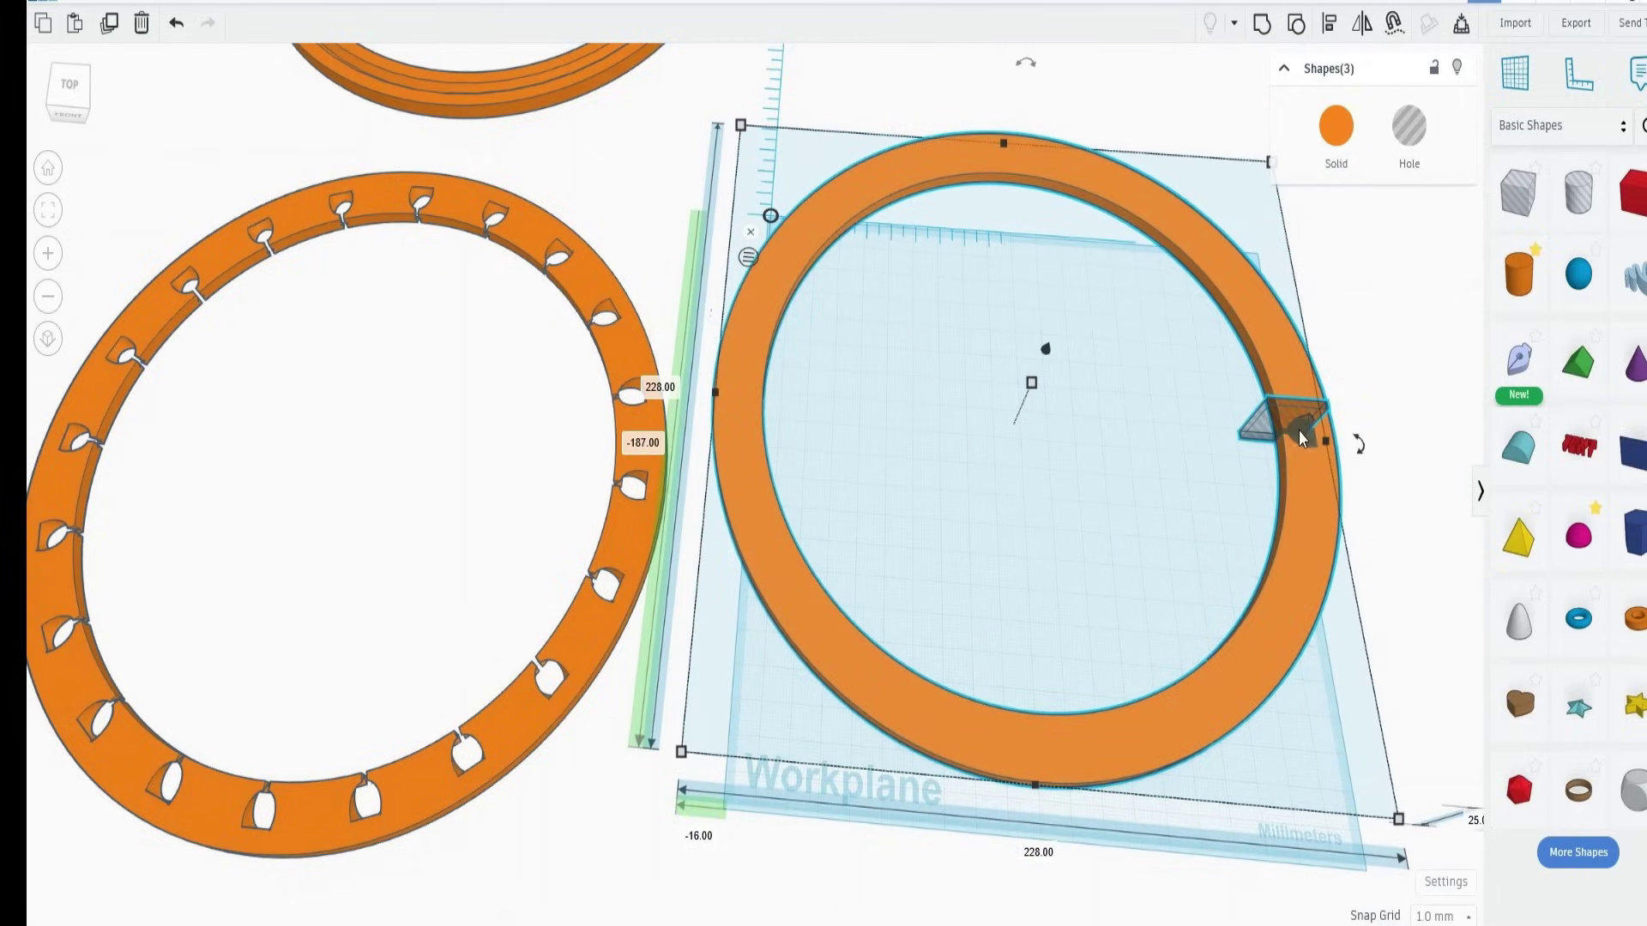
Mirror the second ring's pocket cylinder left to right
key("f")
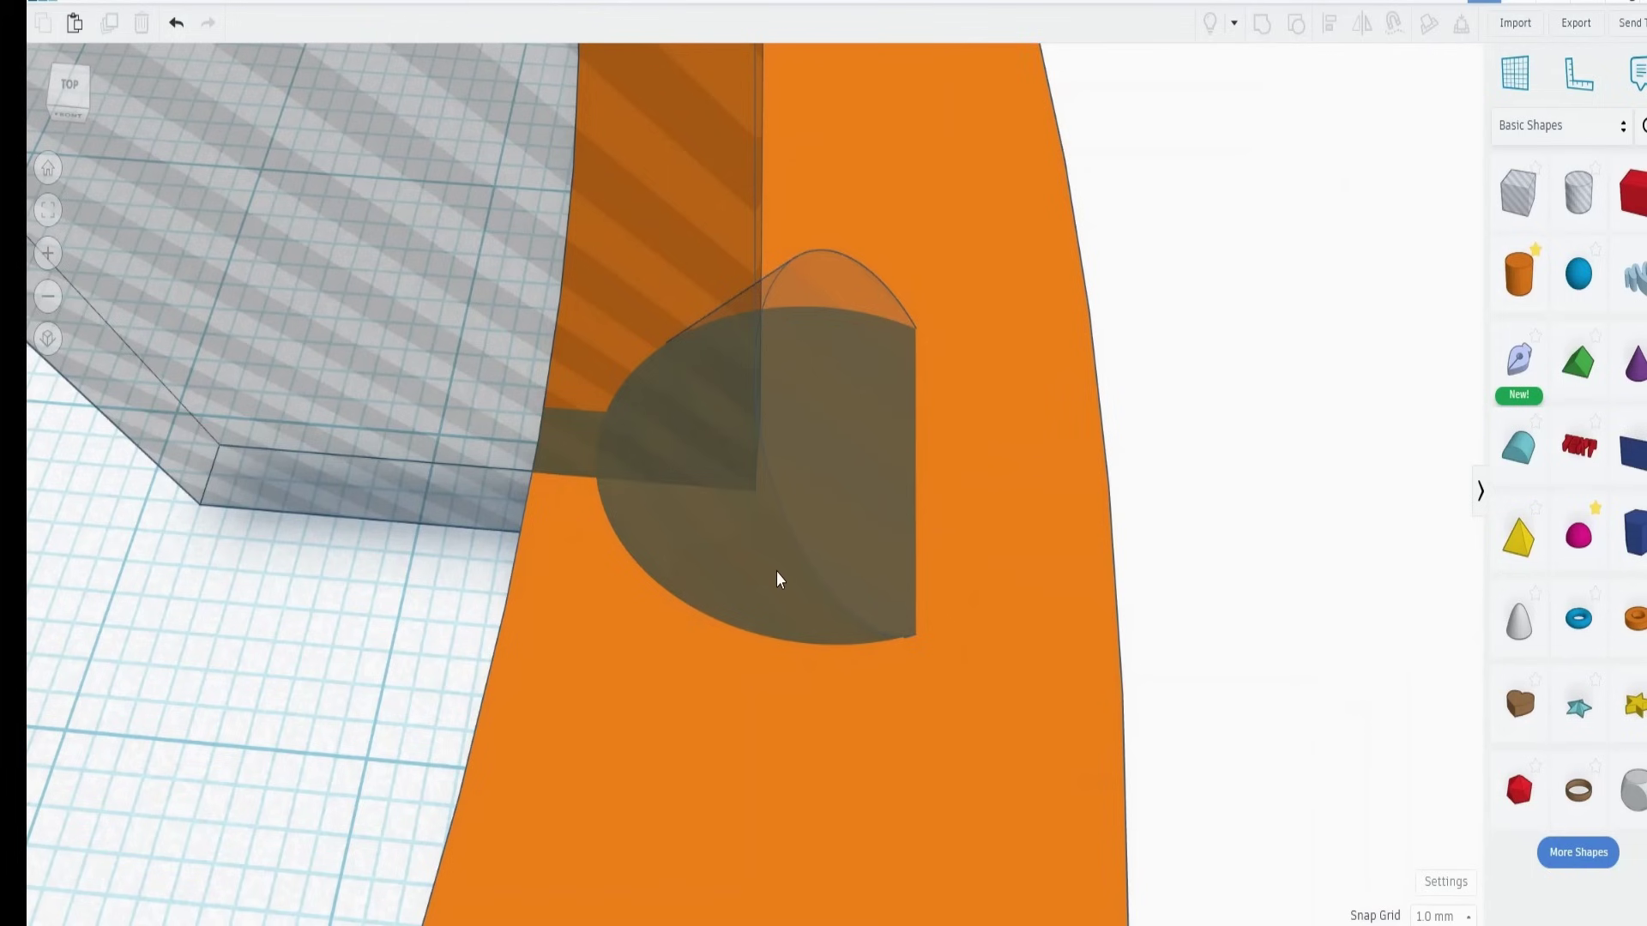
left_click(777, 573)
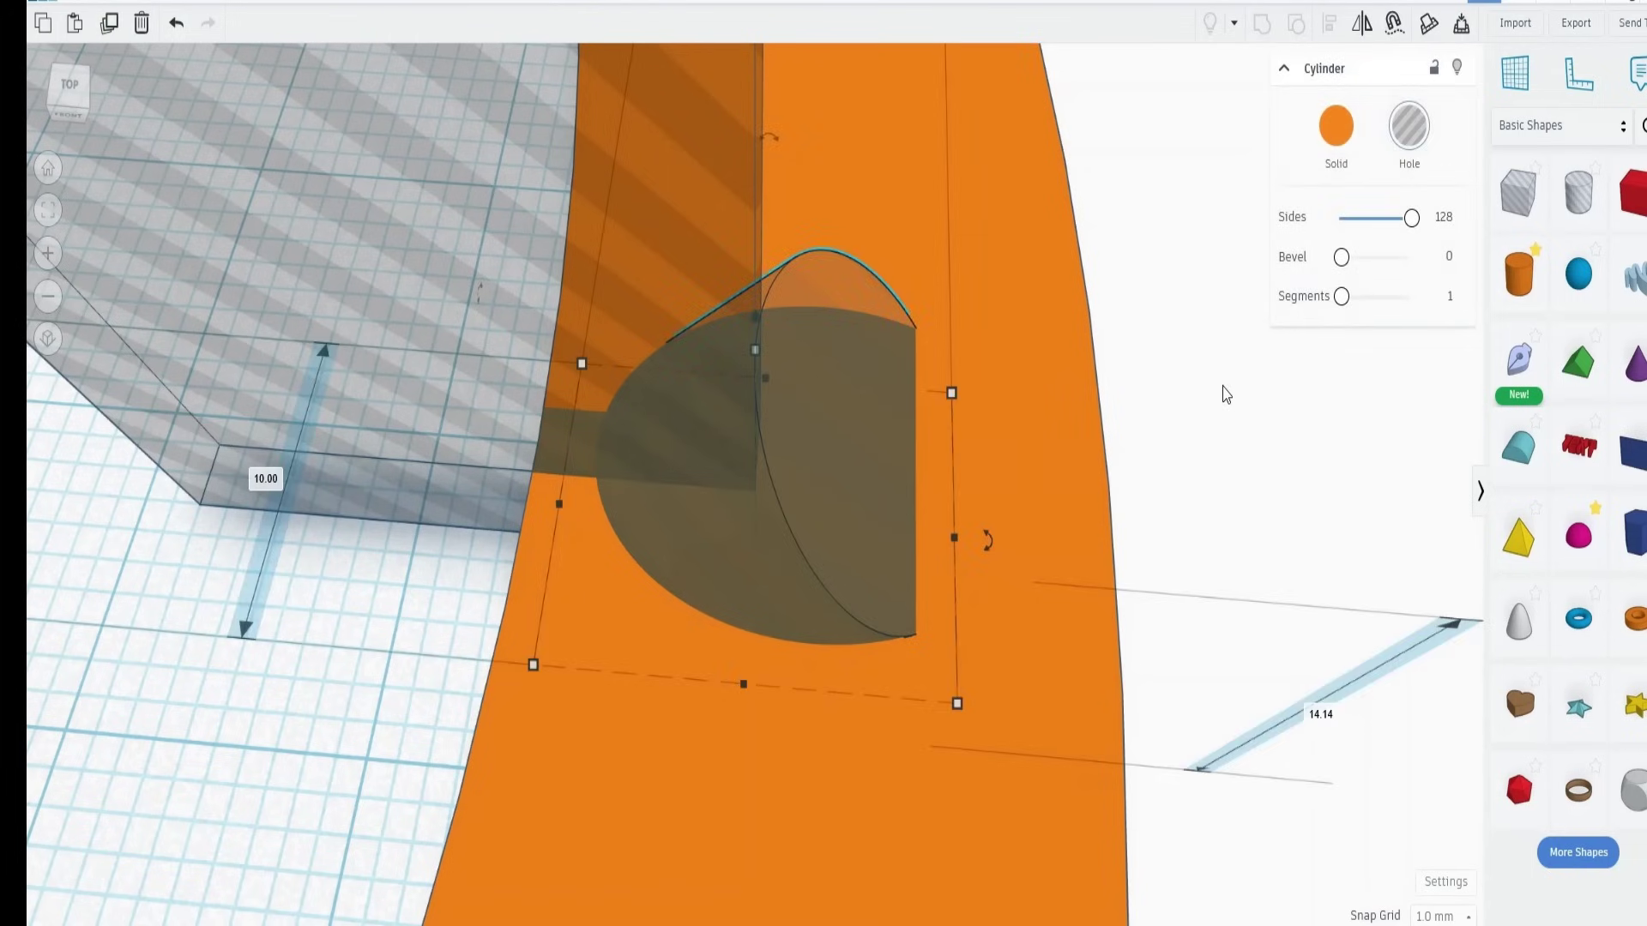
left_click(1362, 26)
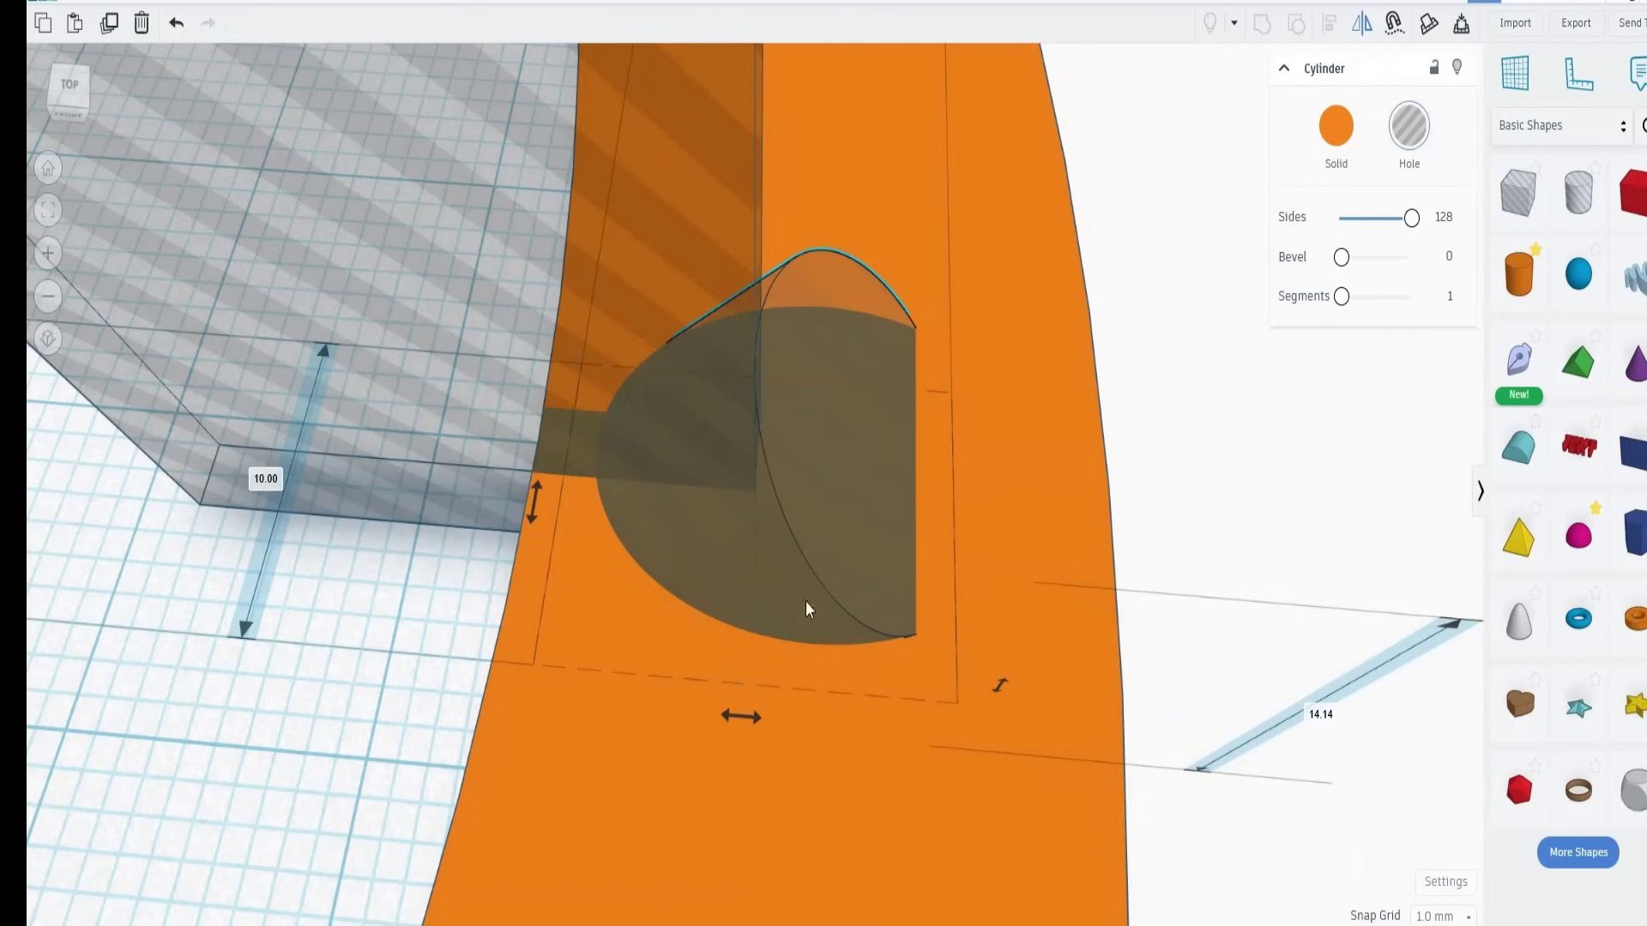
left_click(726, 718)
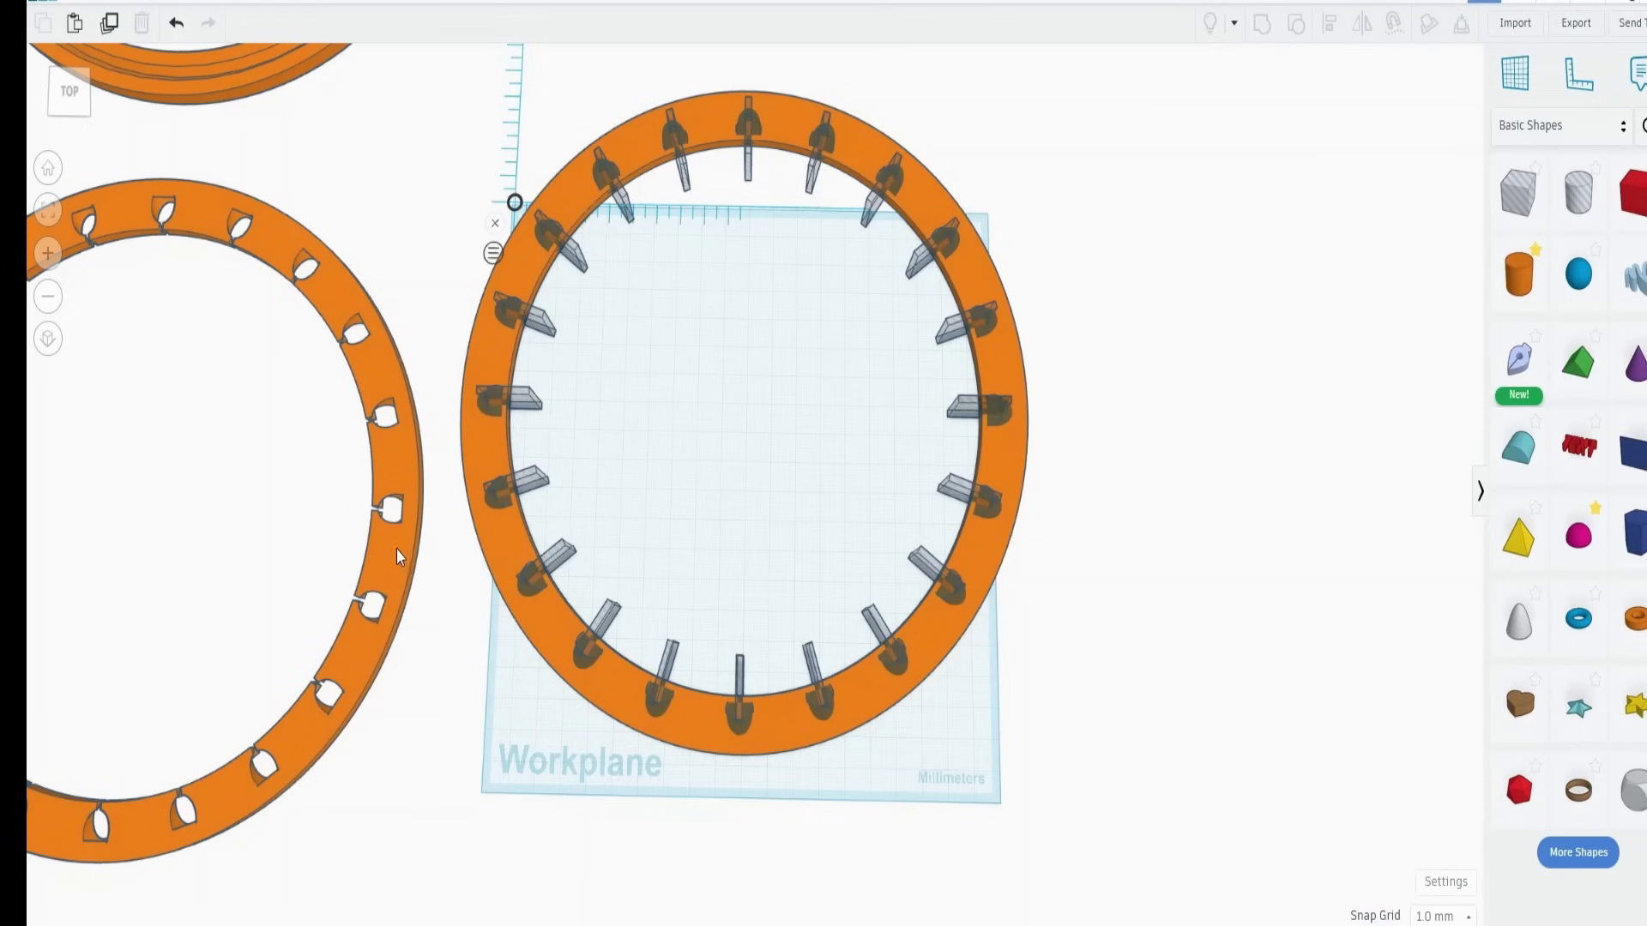
Rotate the first pocketed ring 9° and overlay it on the second ring
left_click(388, 558)
left_click_drag(455, 535, 463, 532)
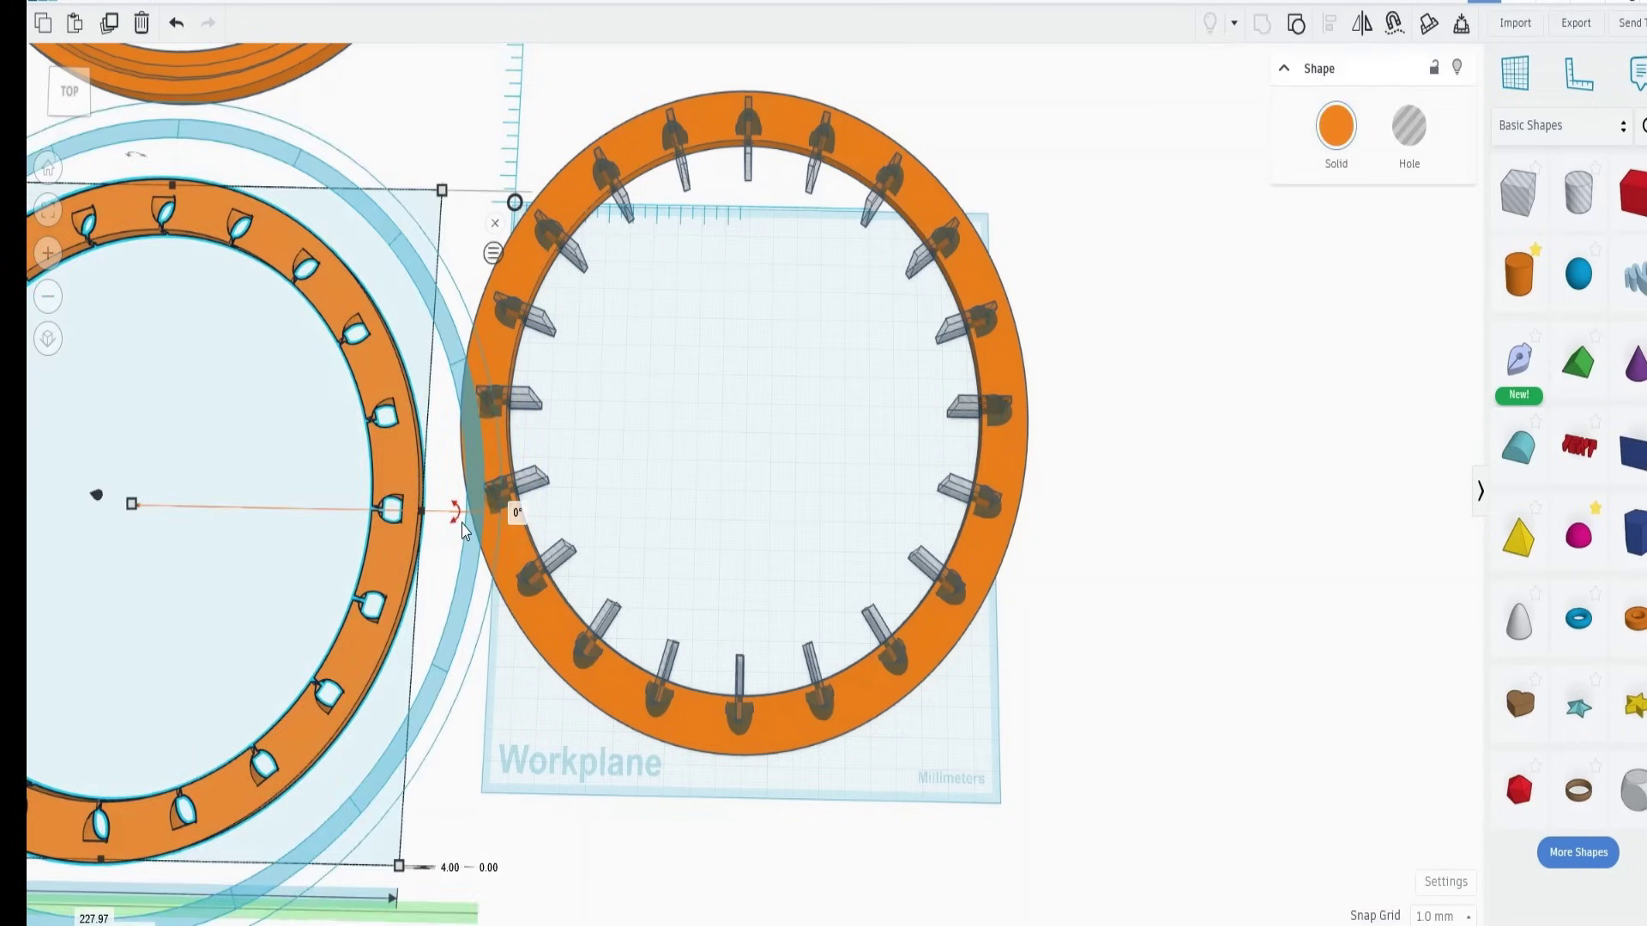
left_click(516, 515)
type("9")
key("Return")
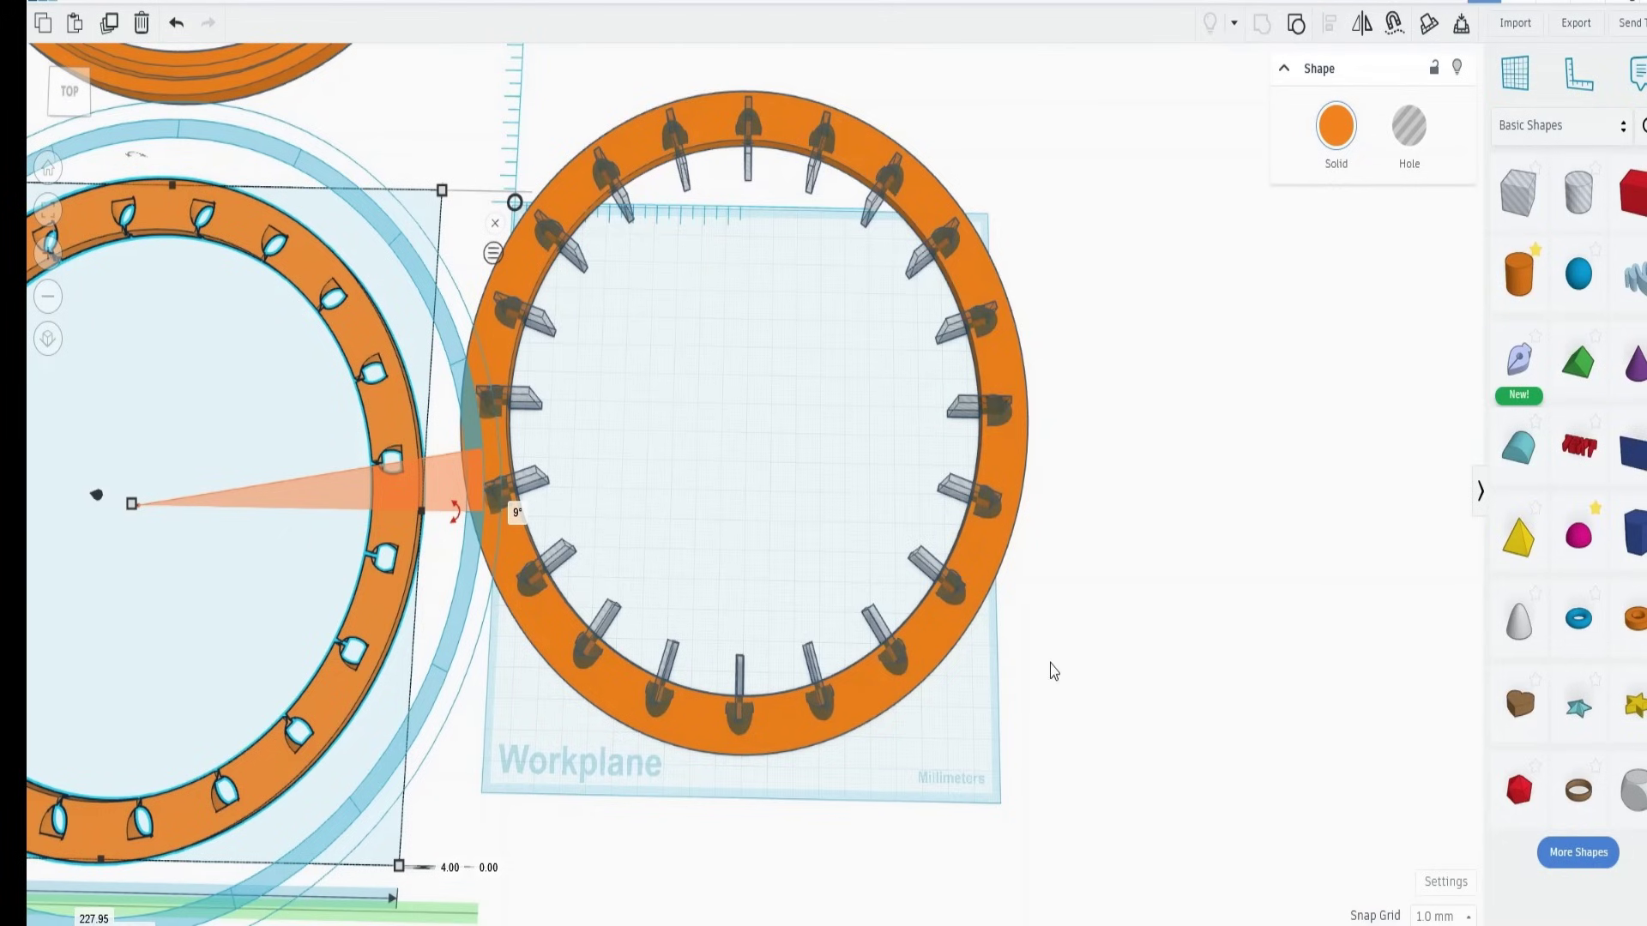
left_click(988, 552, "shift")
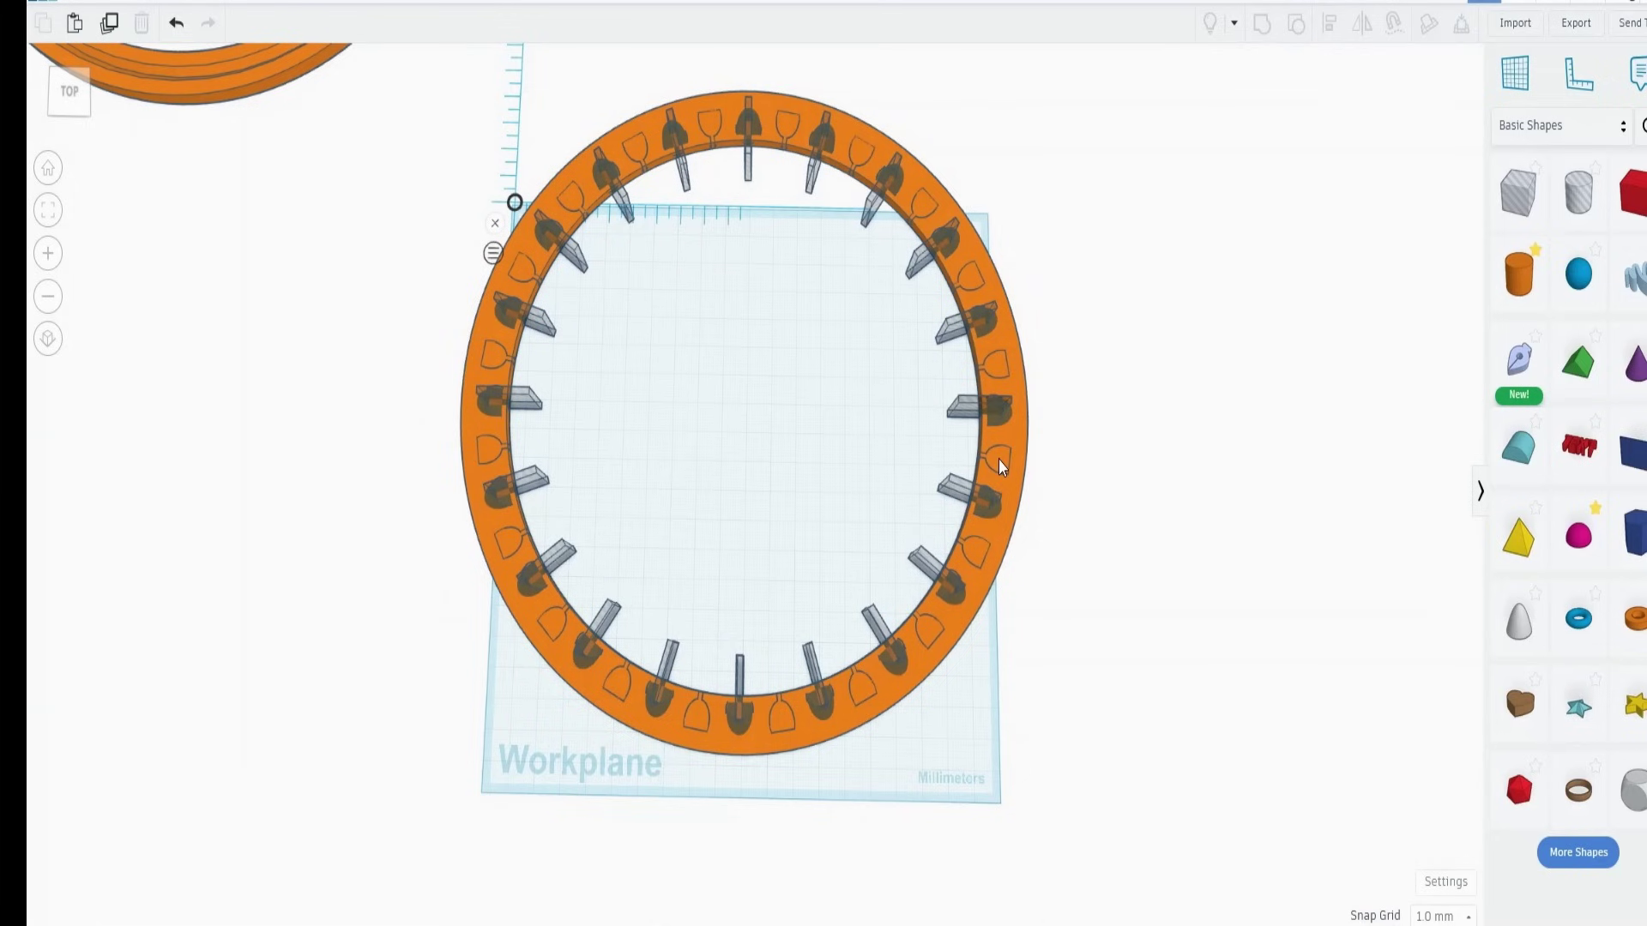
Delete the extra solid ring and group all 41 shapes into one cage
left_click(999, 460)
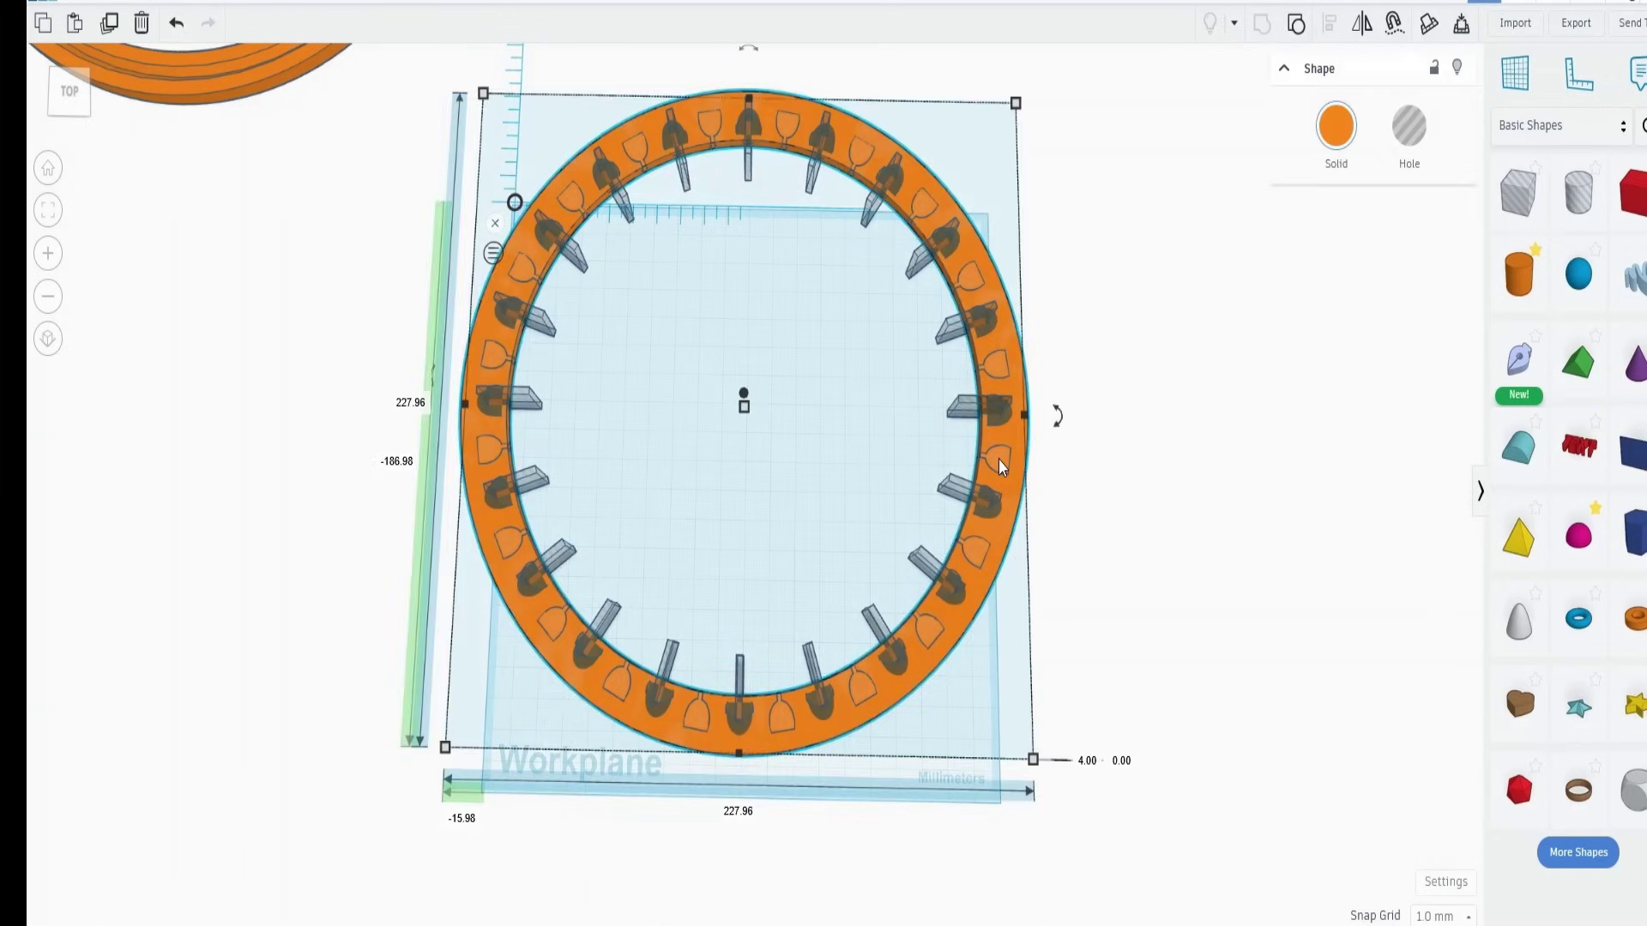
left_click(139, 24)
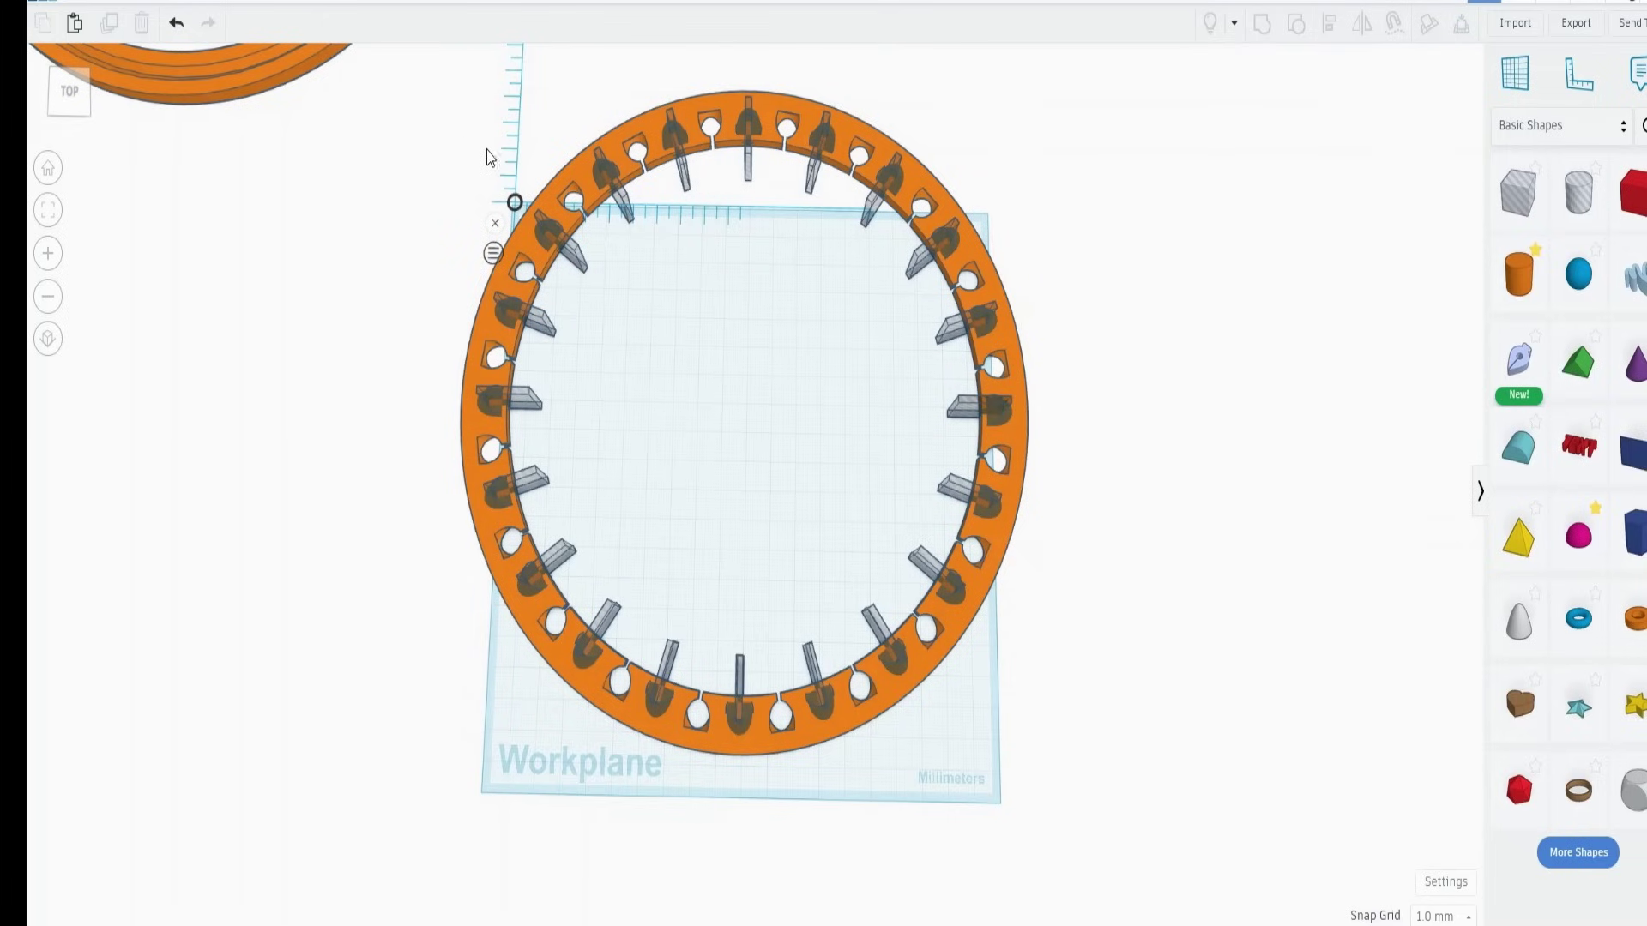
left_click_drag(857, 561, 1030, 755)
left_click(1262, 25)
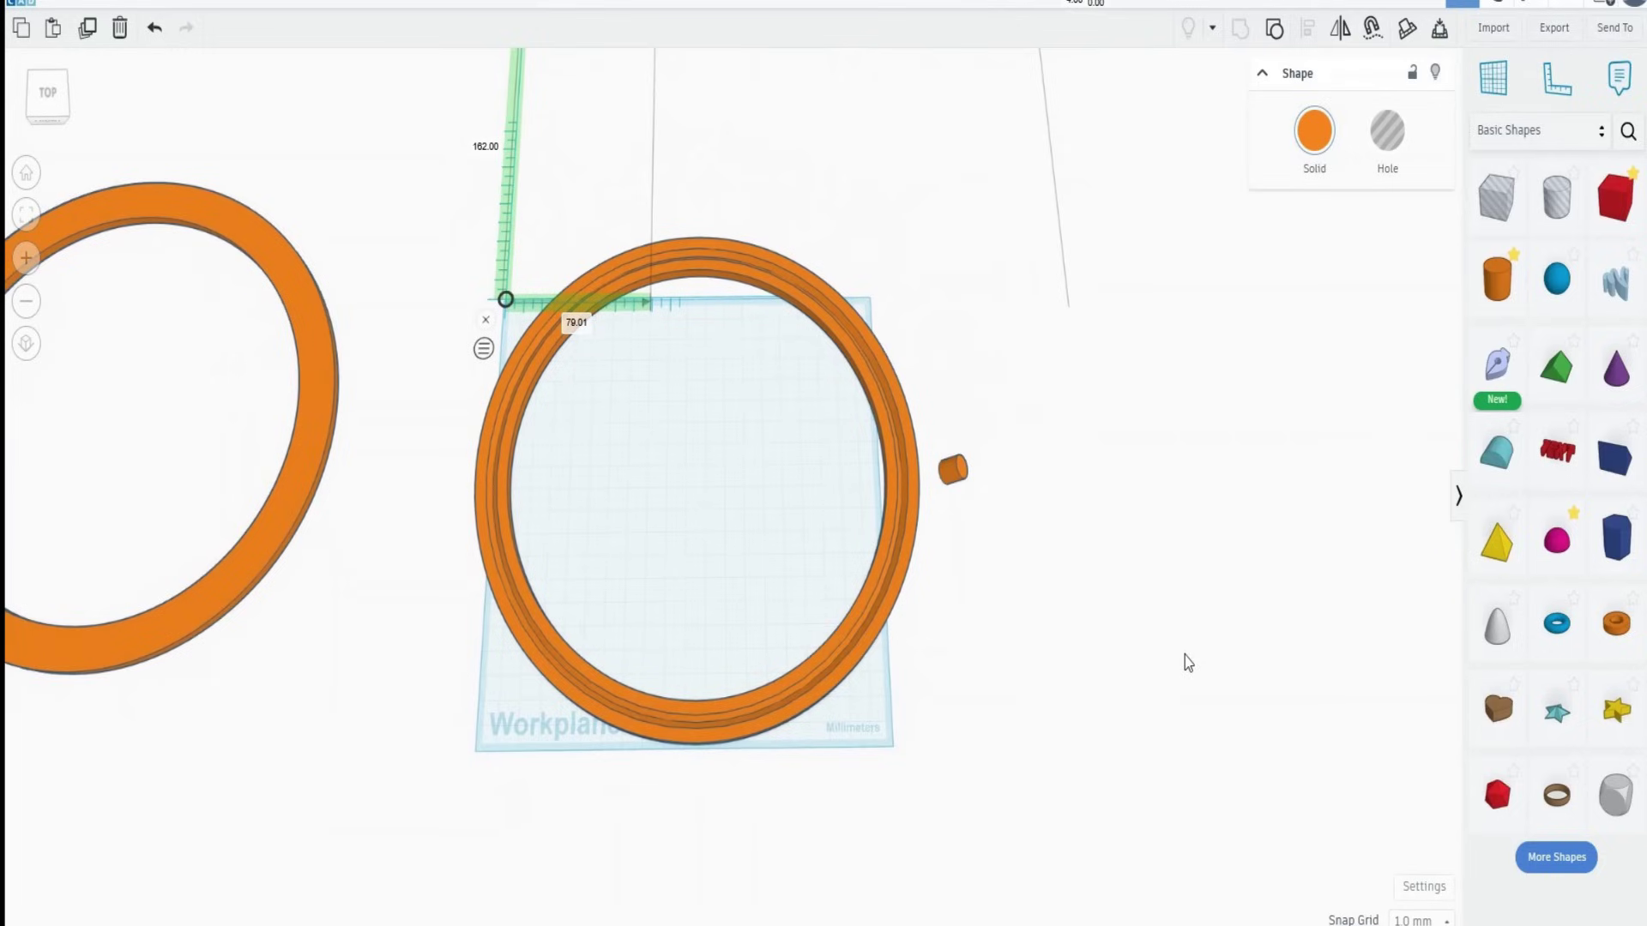
Align the small cylinder onto the ring's right edge, then make the ring a hole
left_click(883, 595)
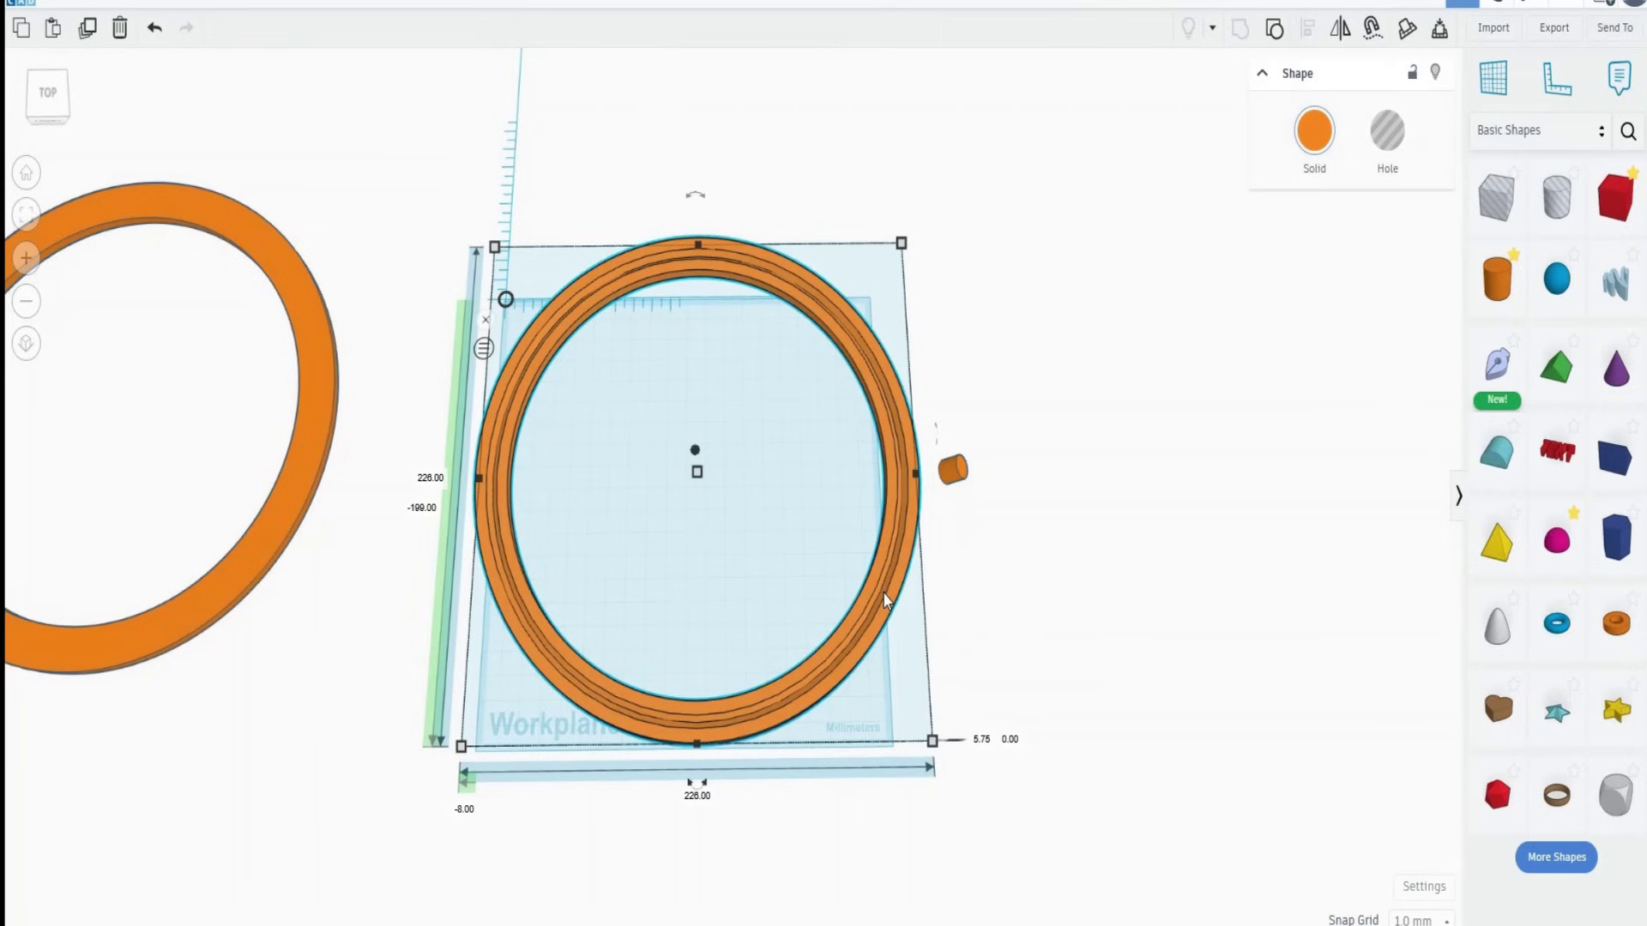
left_click(954, 469, "shift")
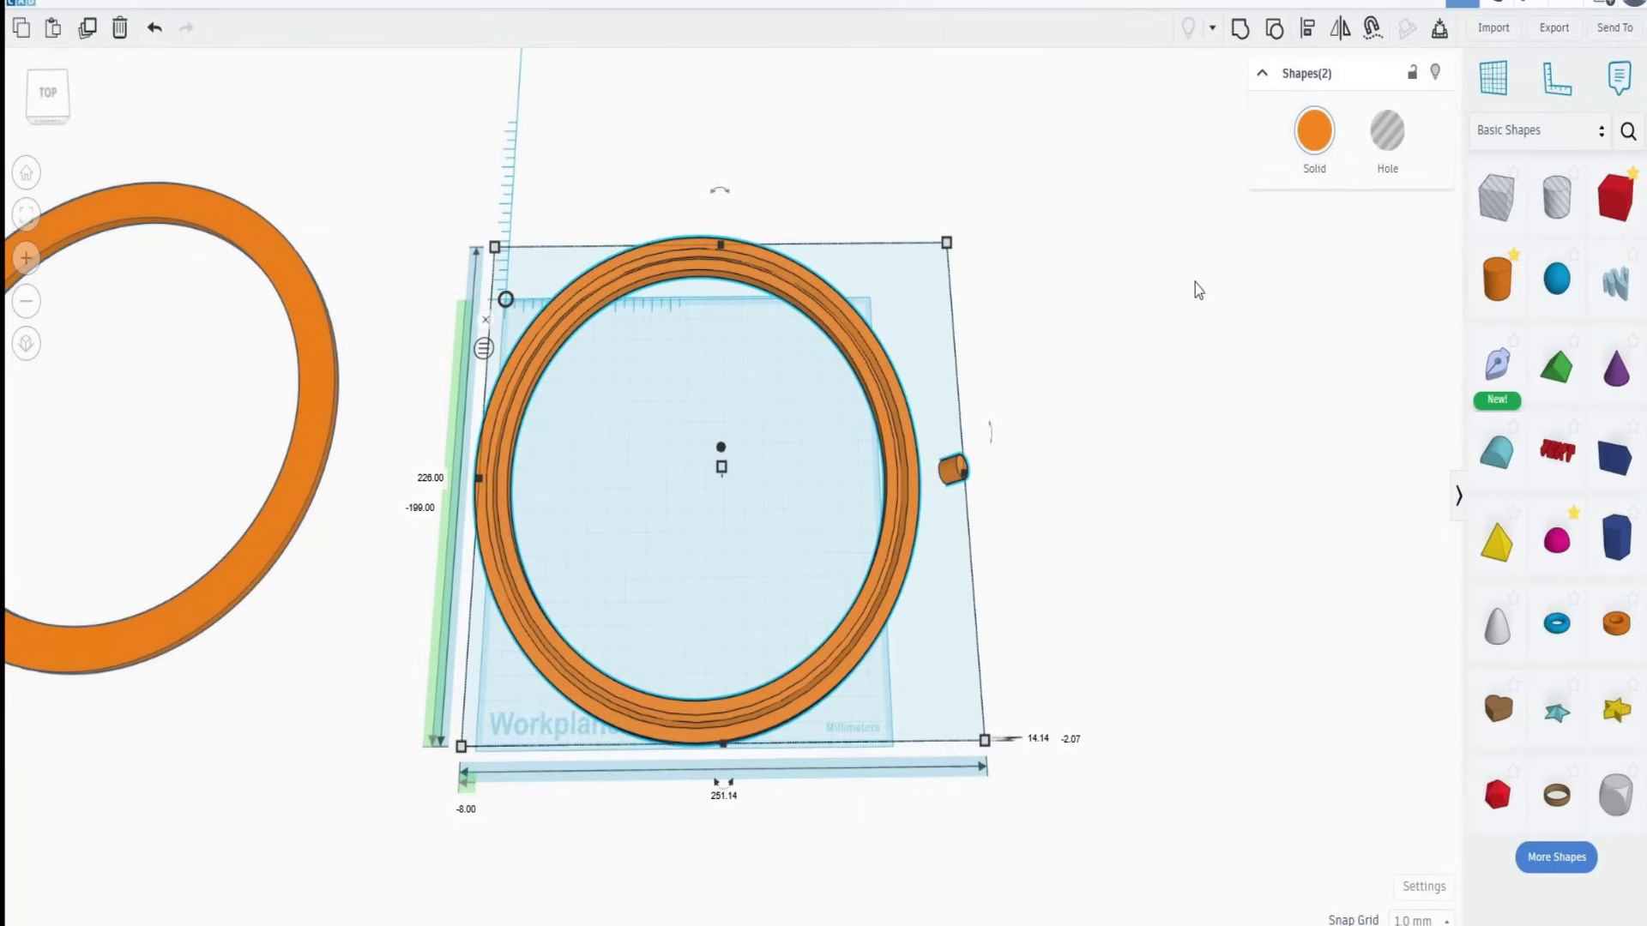
left_click(1307, 27)
left_click(901, 470)
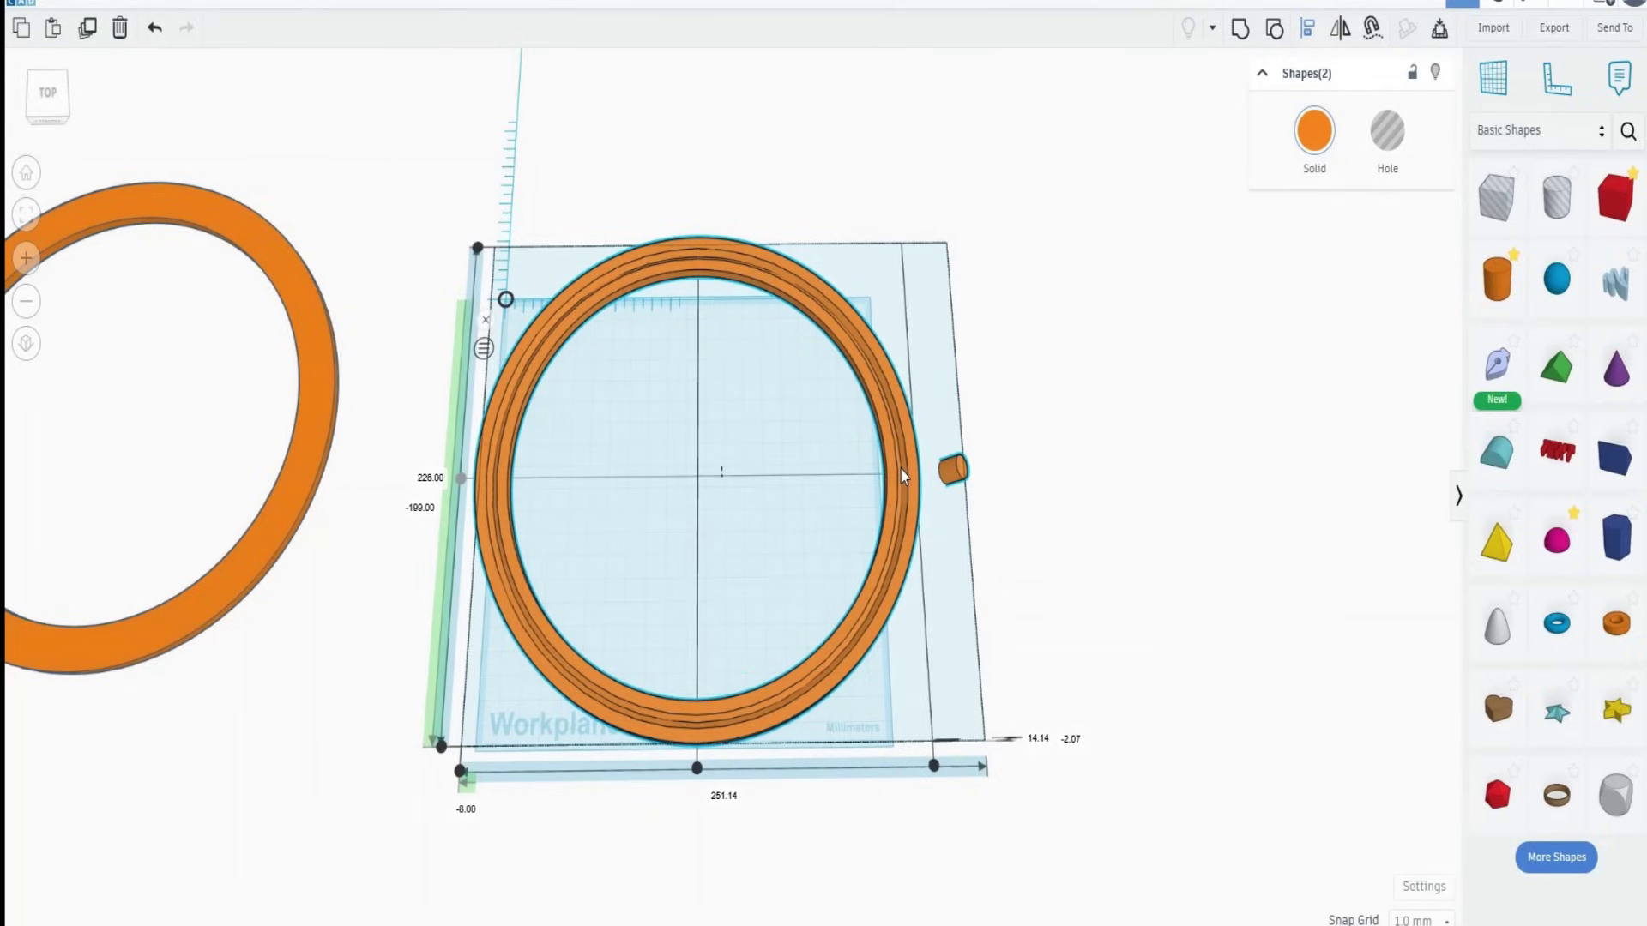
left_click(931, 768)
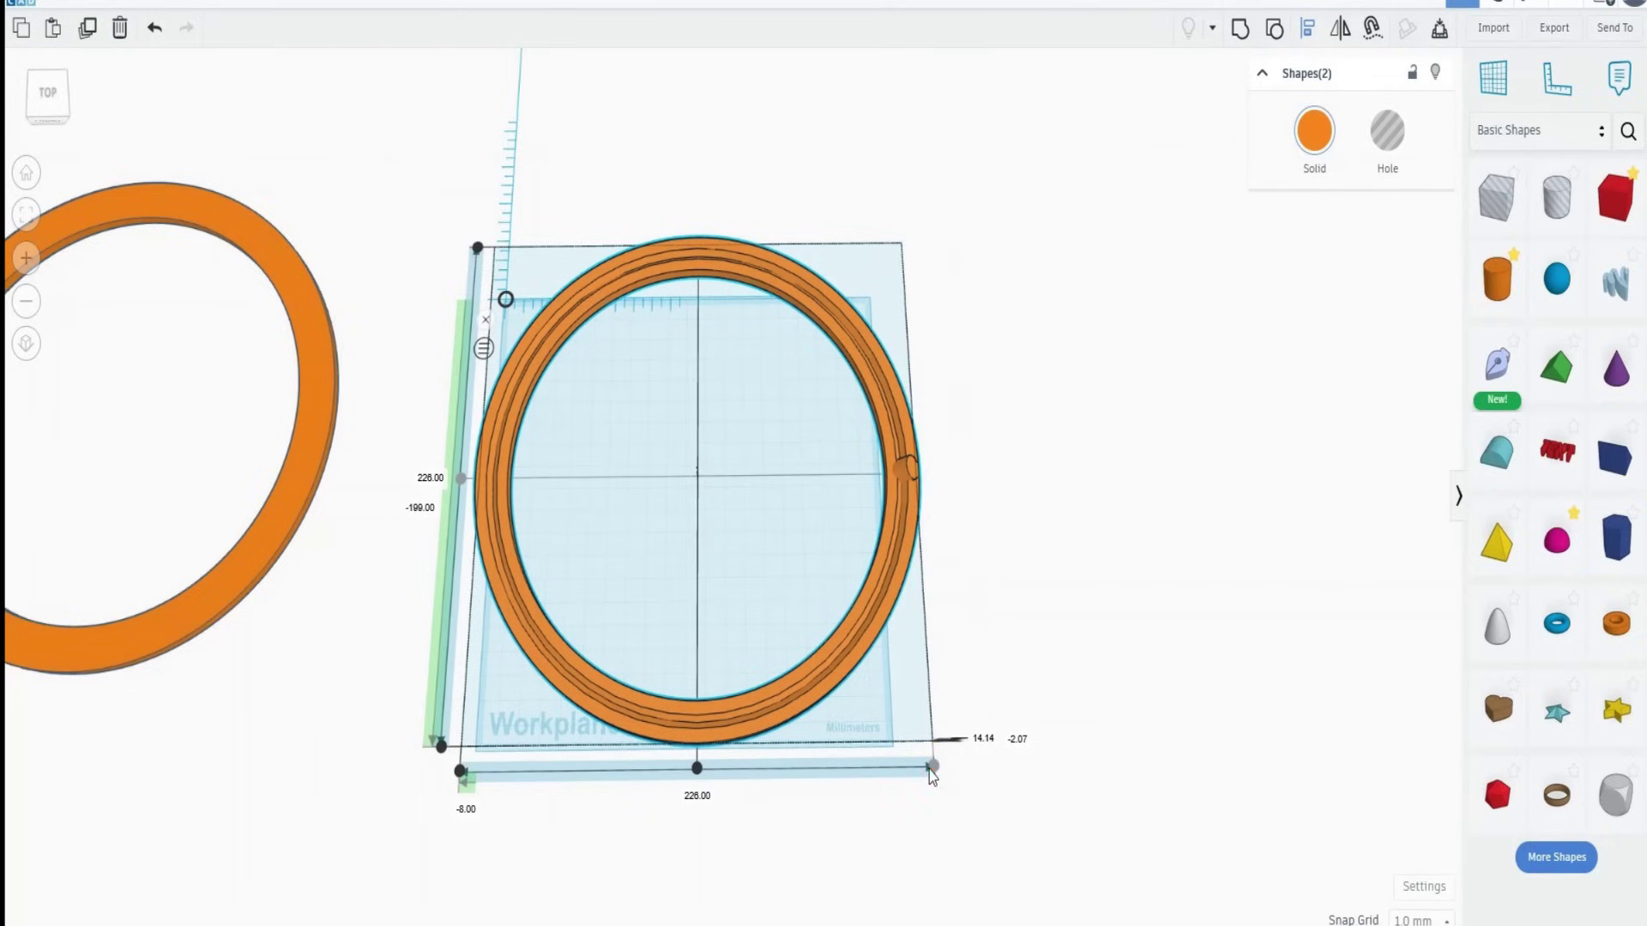
left_click(1093, 573)
left_click(891, 571)
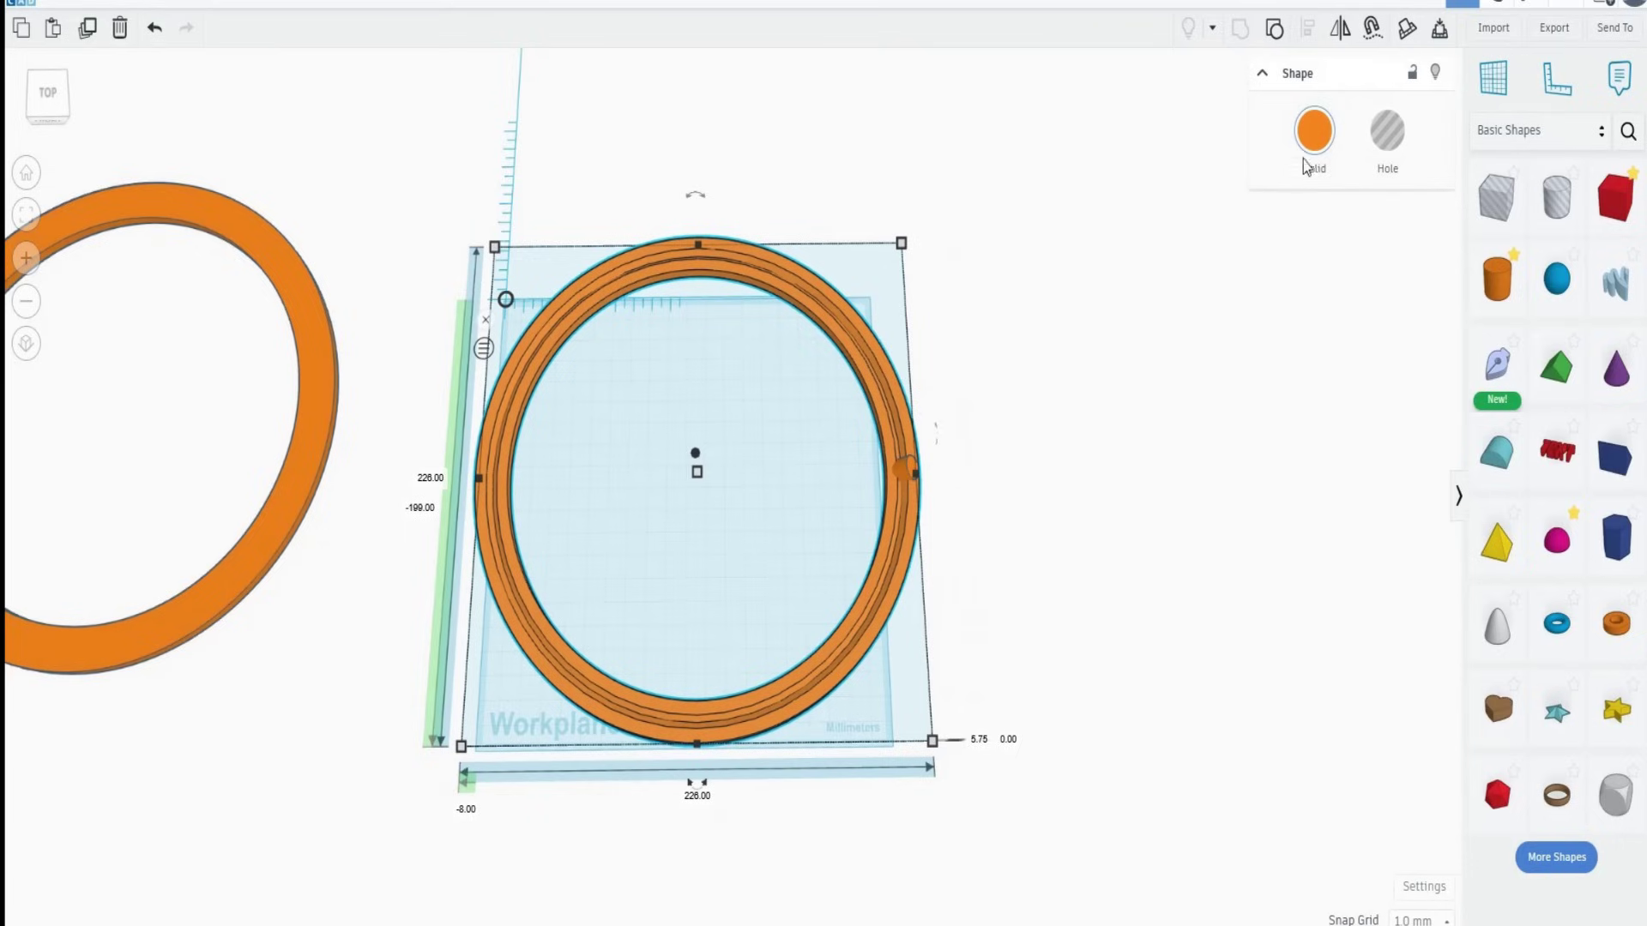
left_click(1386, 130)
Set the roller cylinder's elevation to 3 mm and nudge it one step left
left_click(1131, 395)
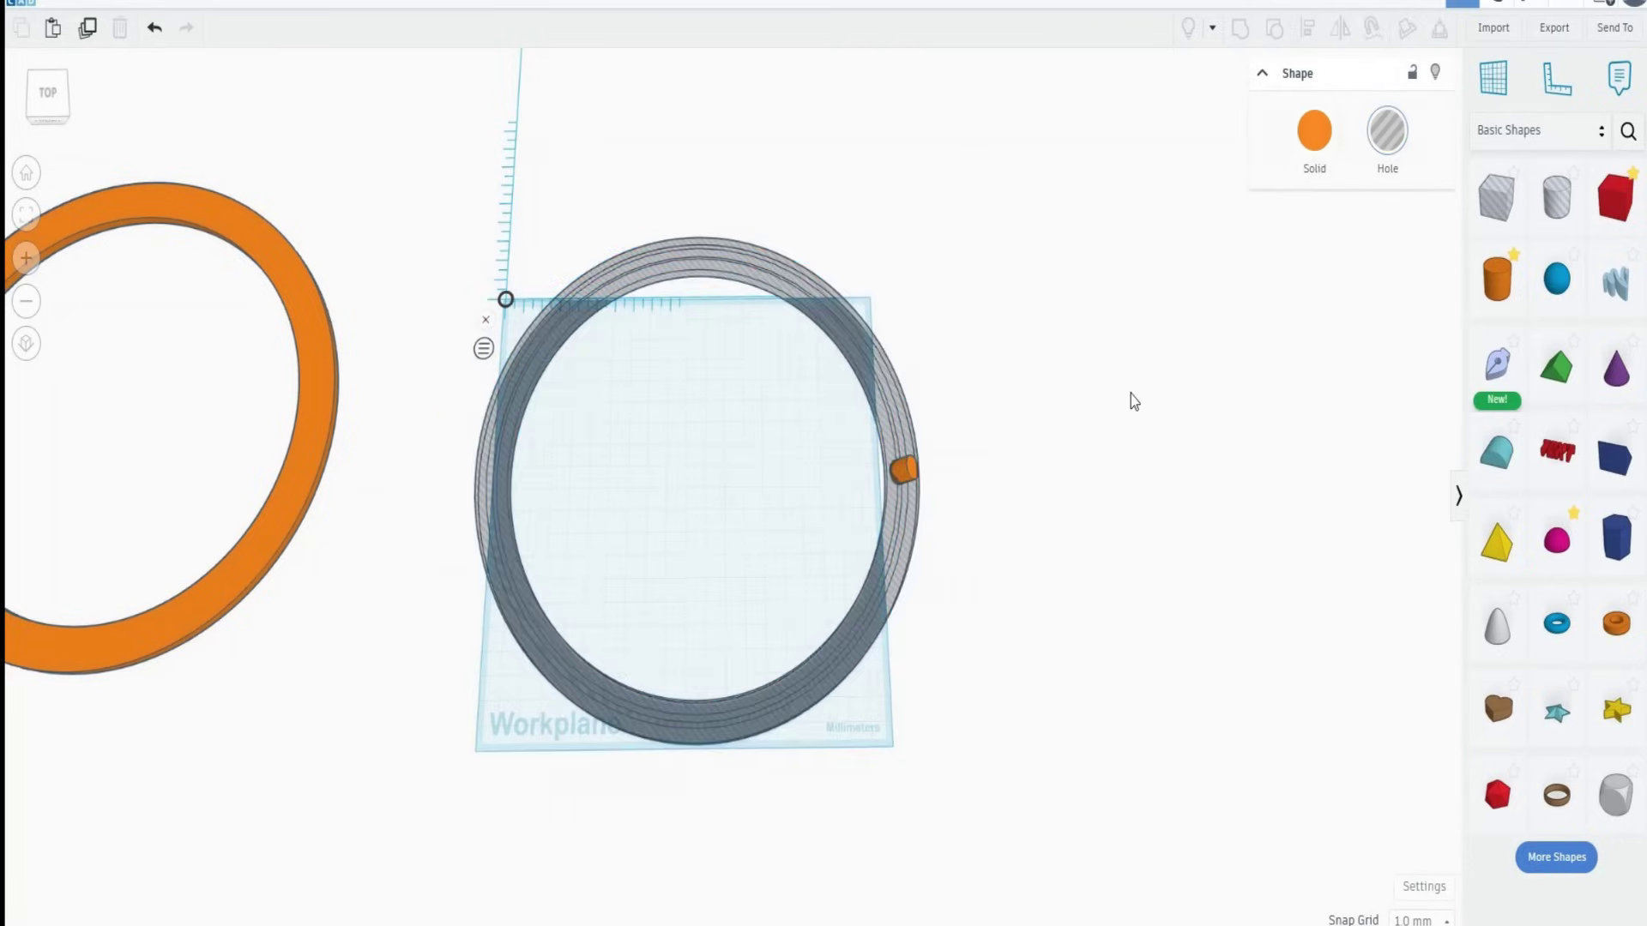
left_click(904, 476)
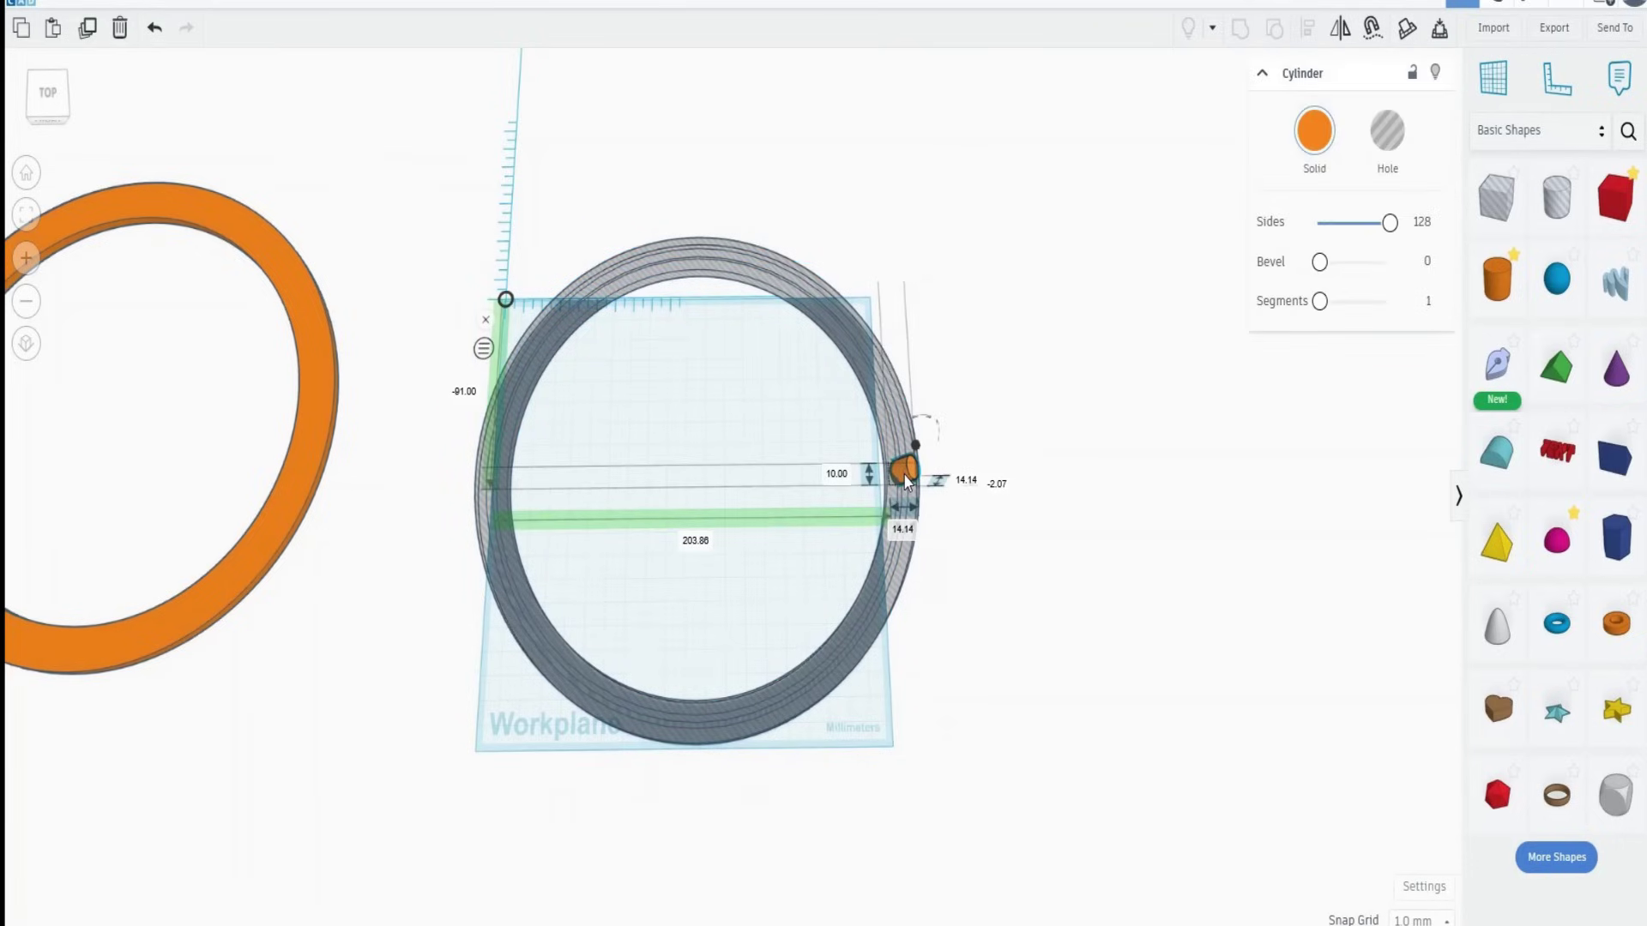
left_click(27, 216)
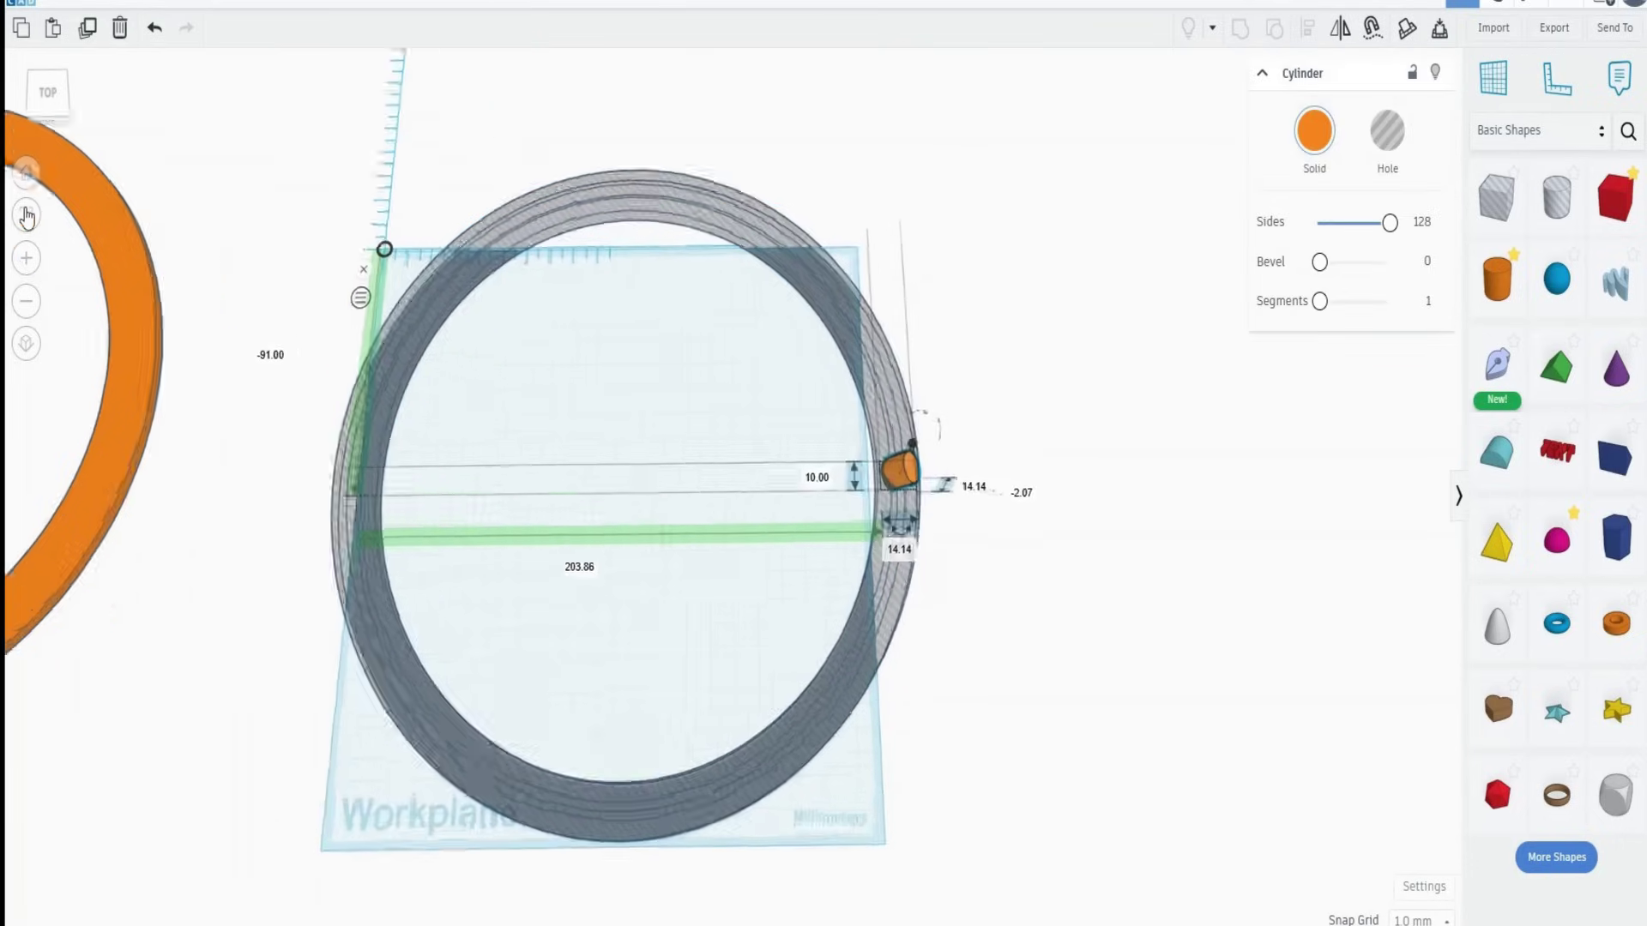
right_click_drag(1011, 370, 991, 258)
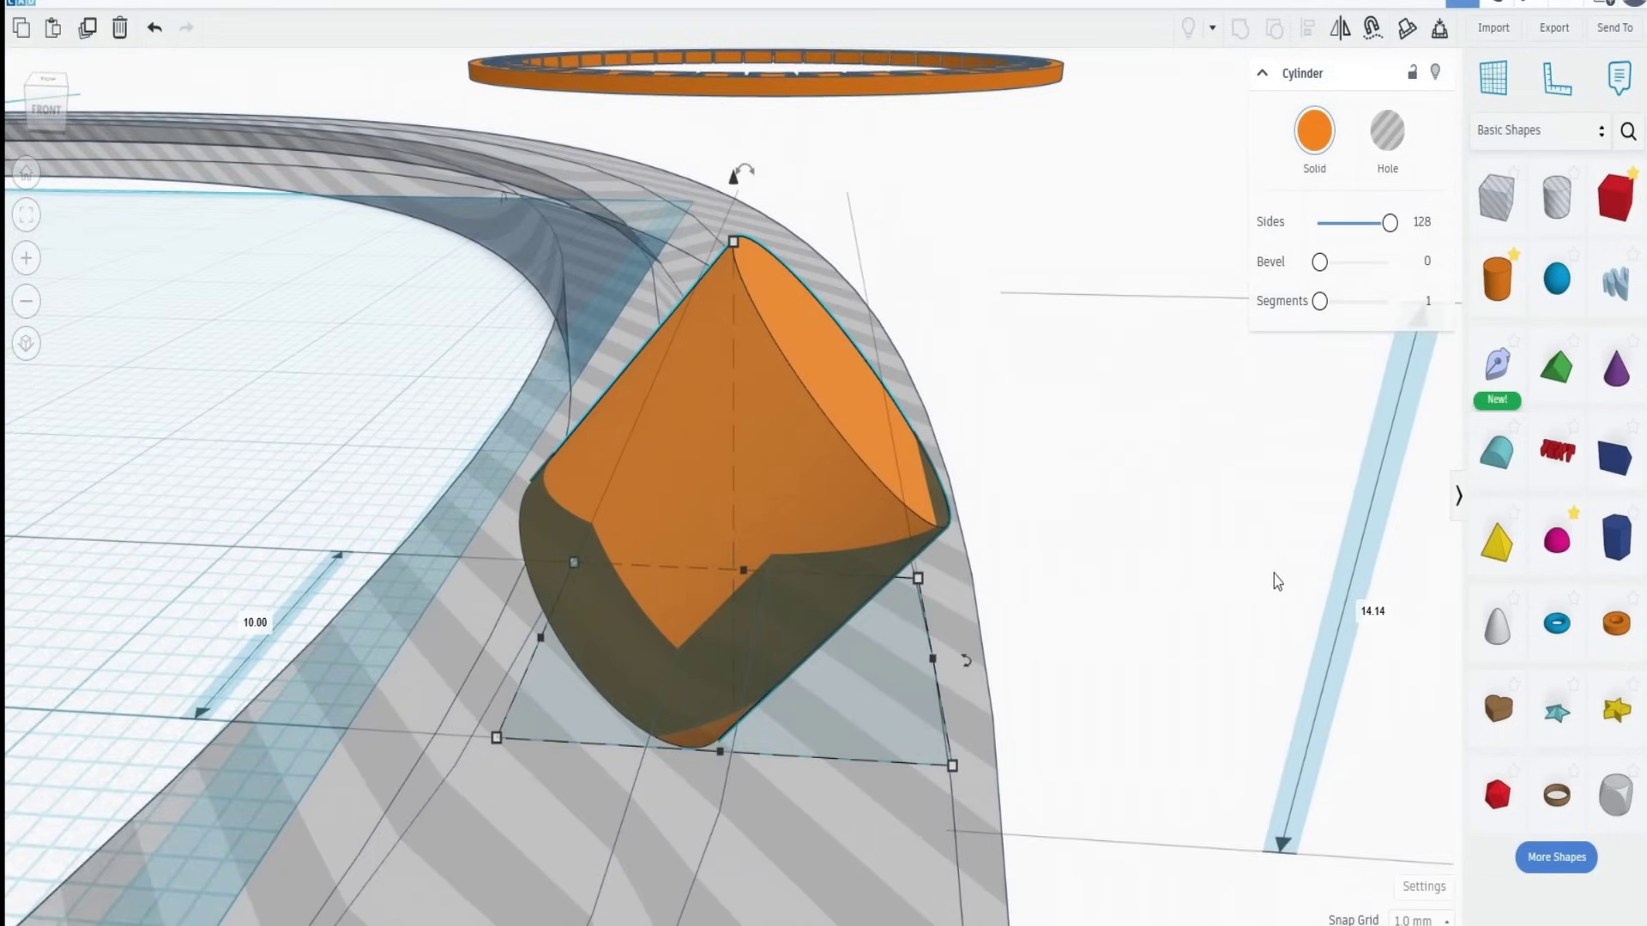
scroll(1216, 569, "down", 5)
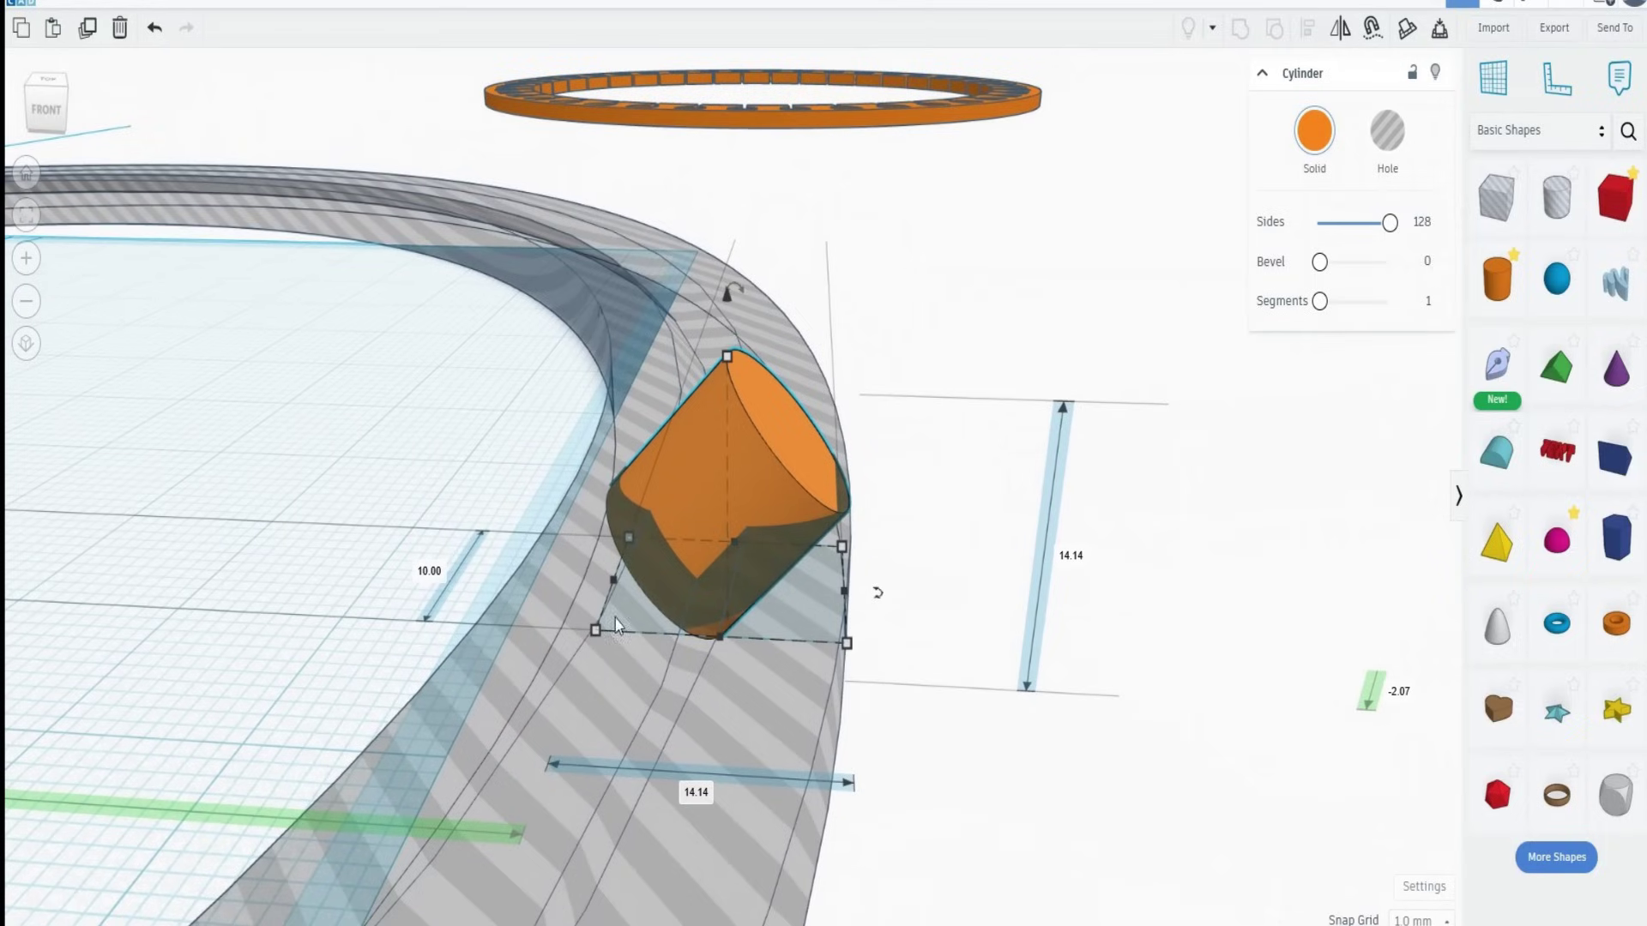
left_click(1400, 693)
type("3")
key("Return")
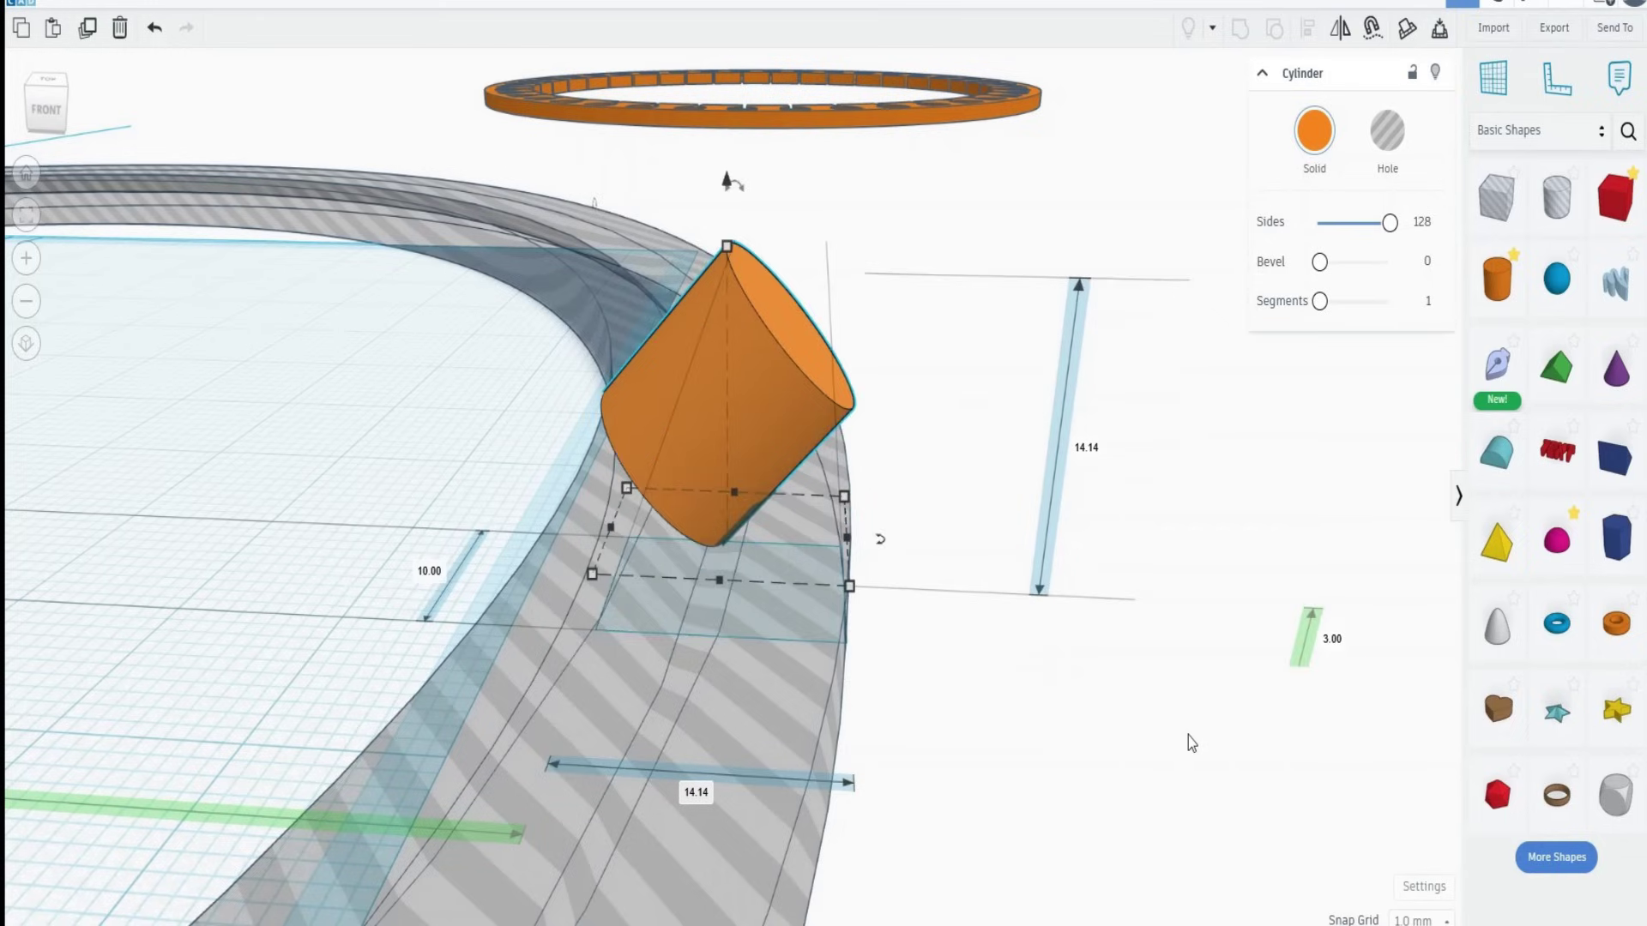
right_click_drag(1187, 735, 1187, 635)
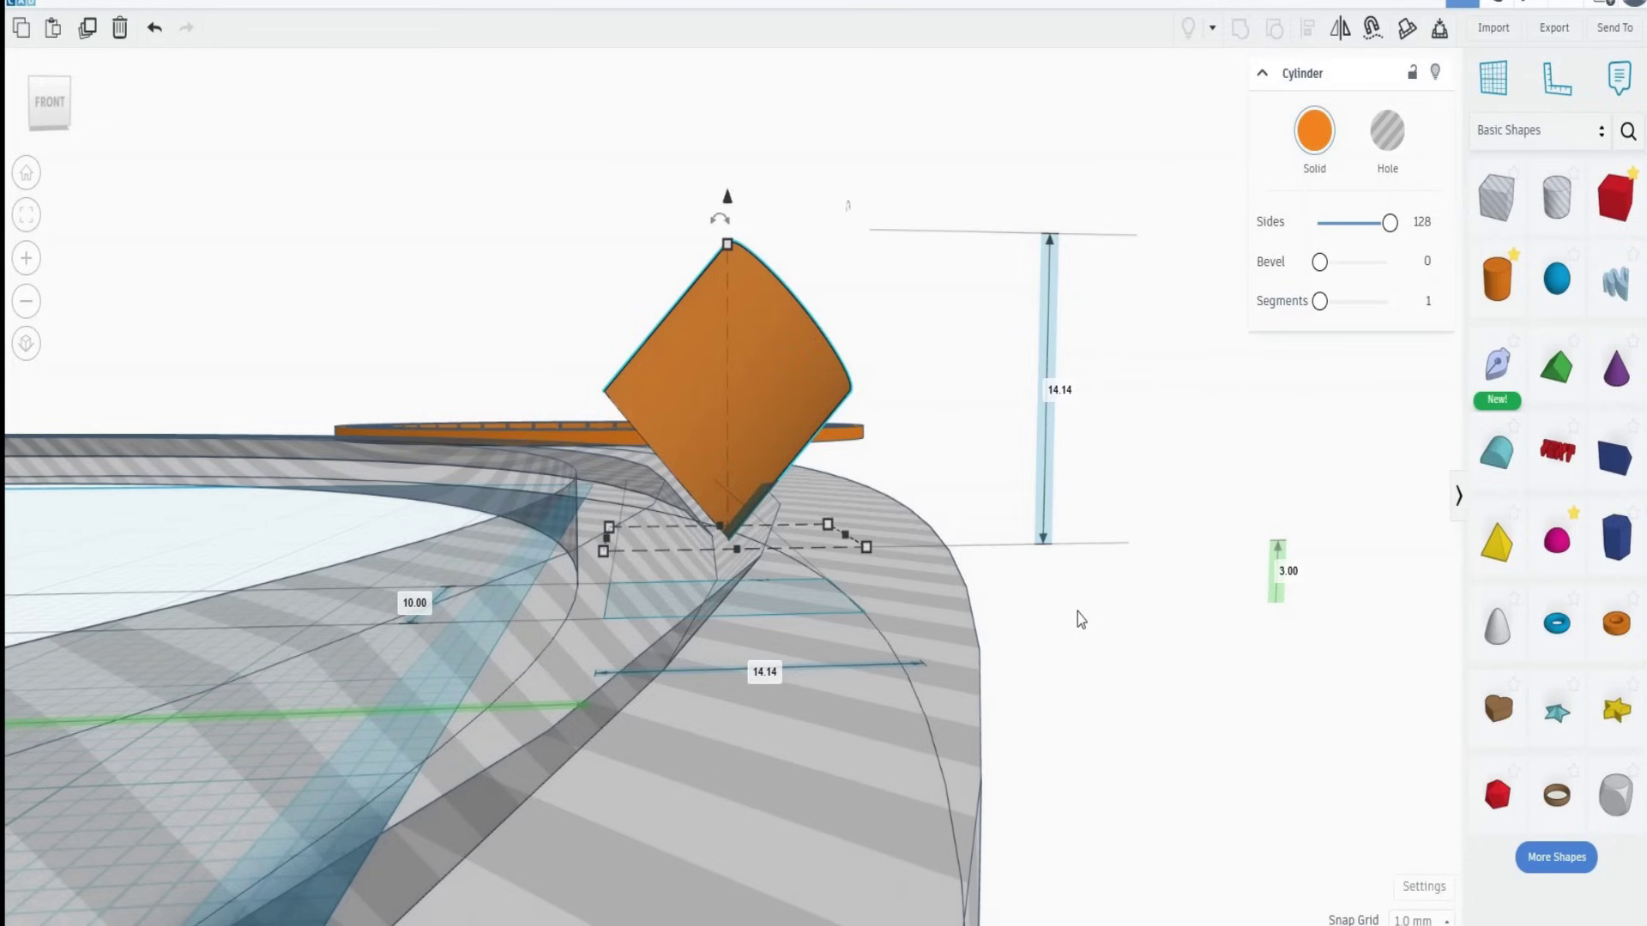
key("Left")
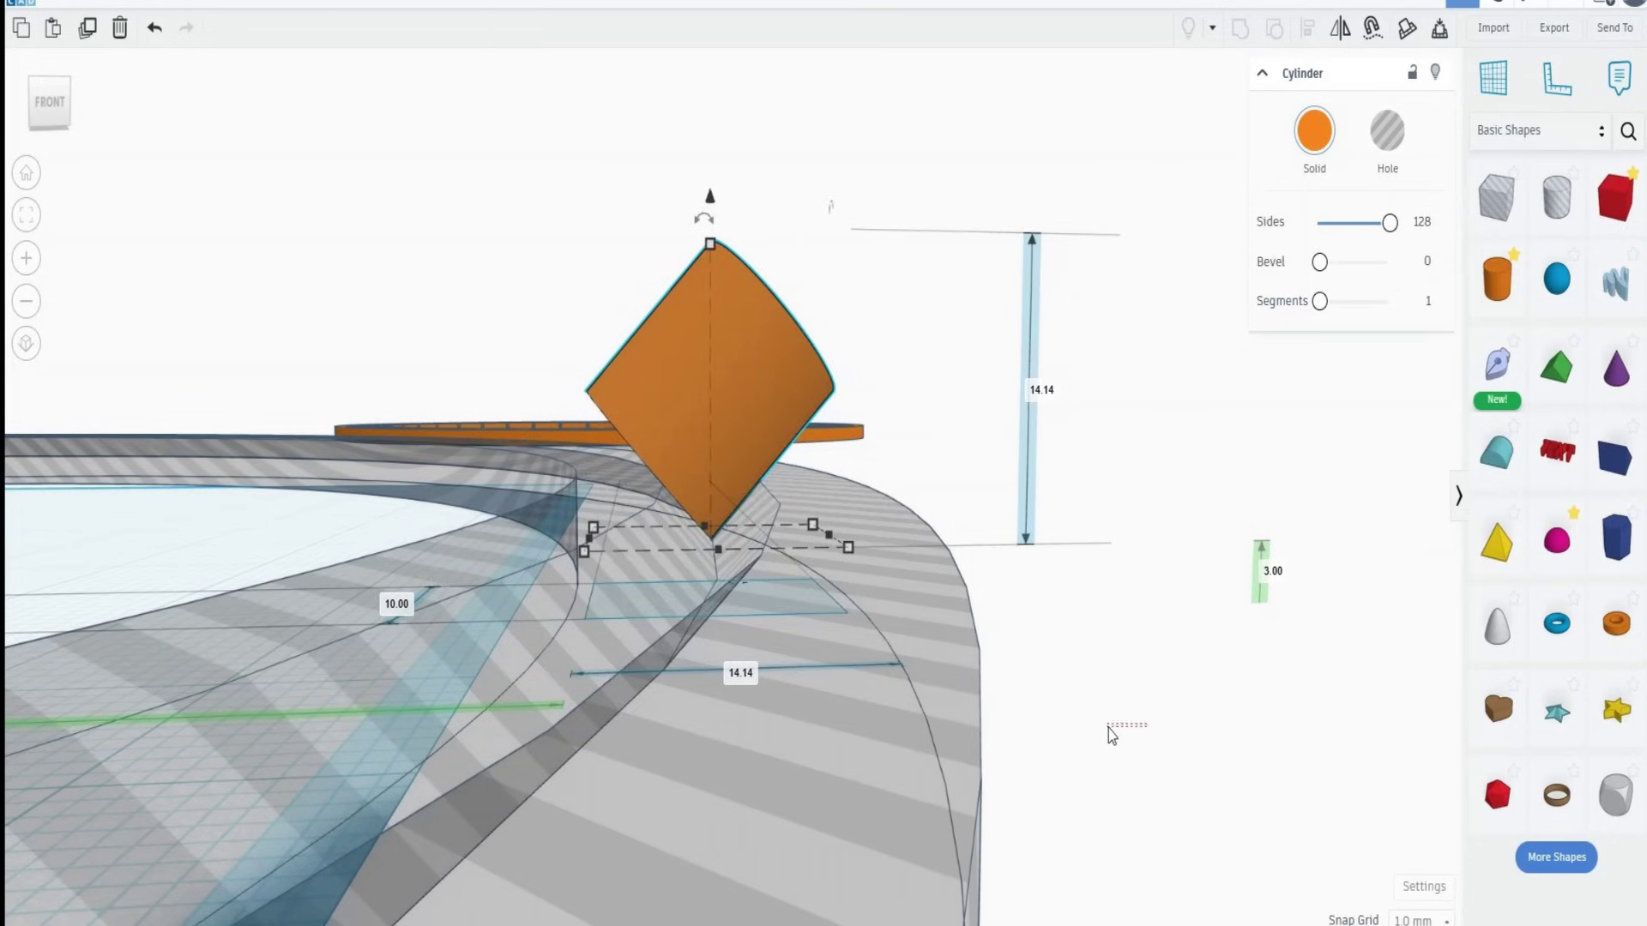
left_click(1110, 729)
right_click_drag(1110, 729, 604, 548)
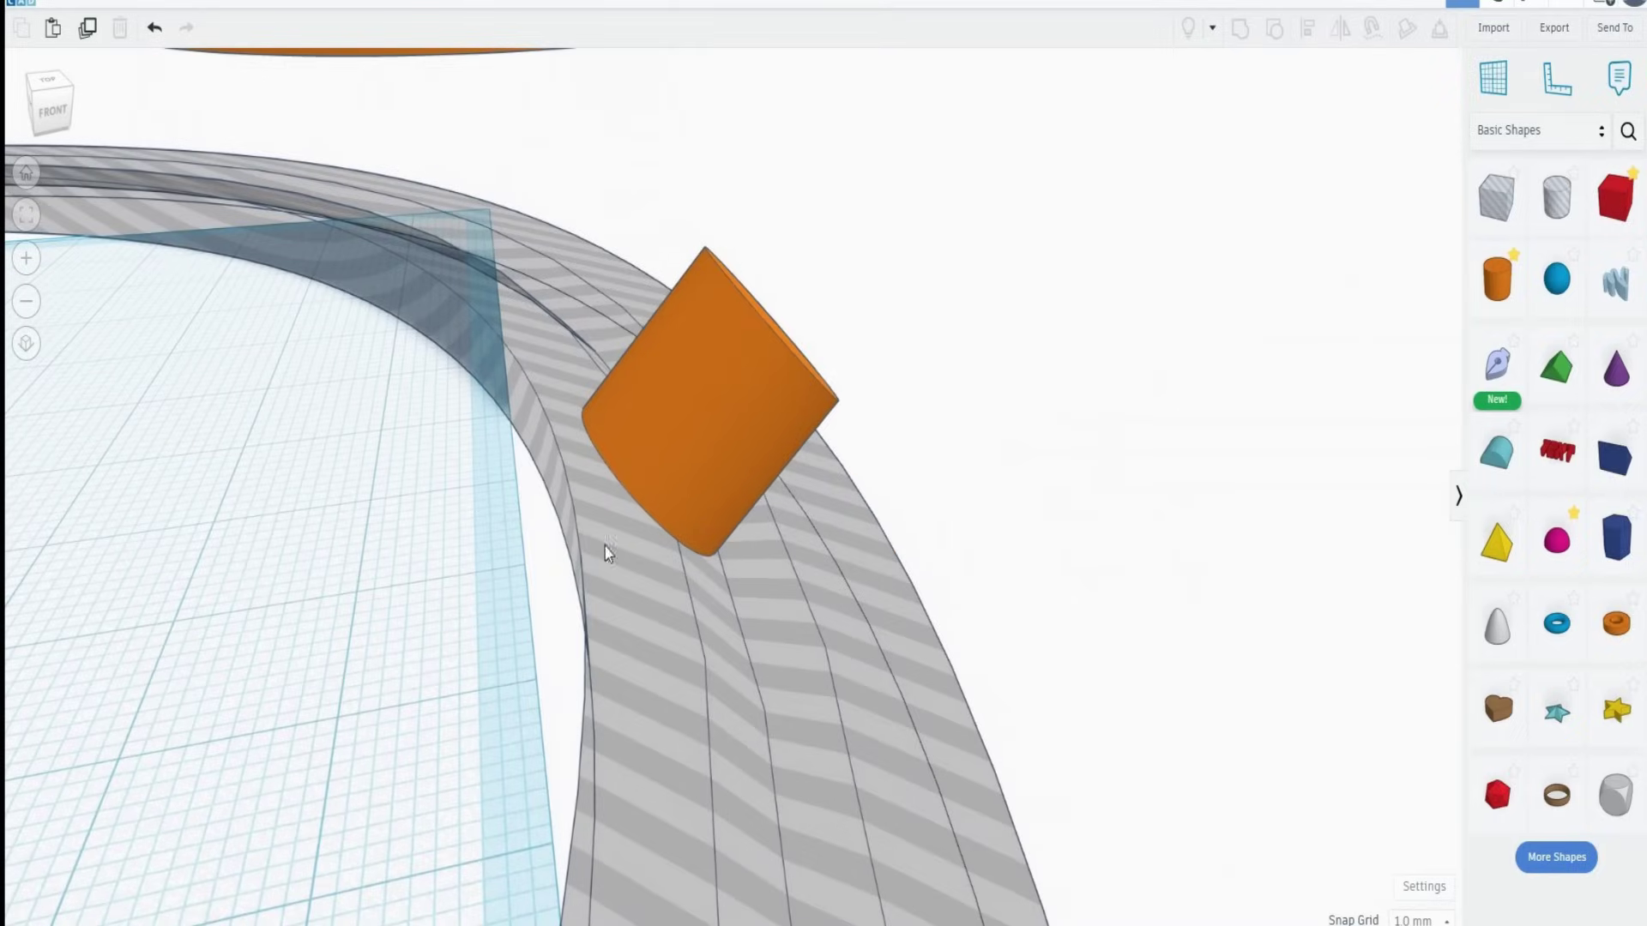
Move the orange ring over the hole ring and align their centres concentrically
left_click(27, 177)
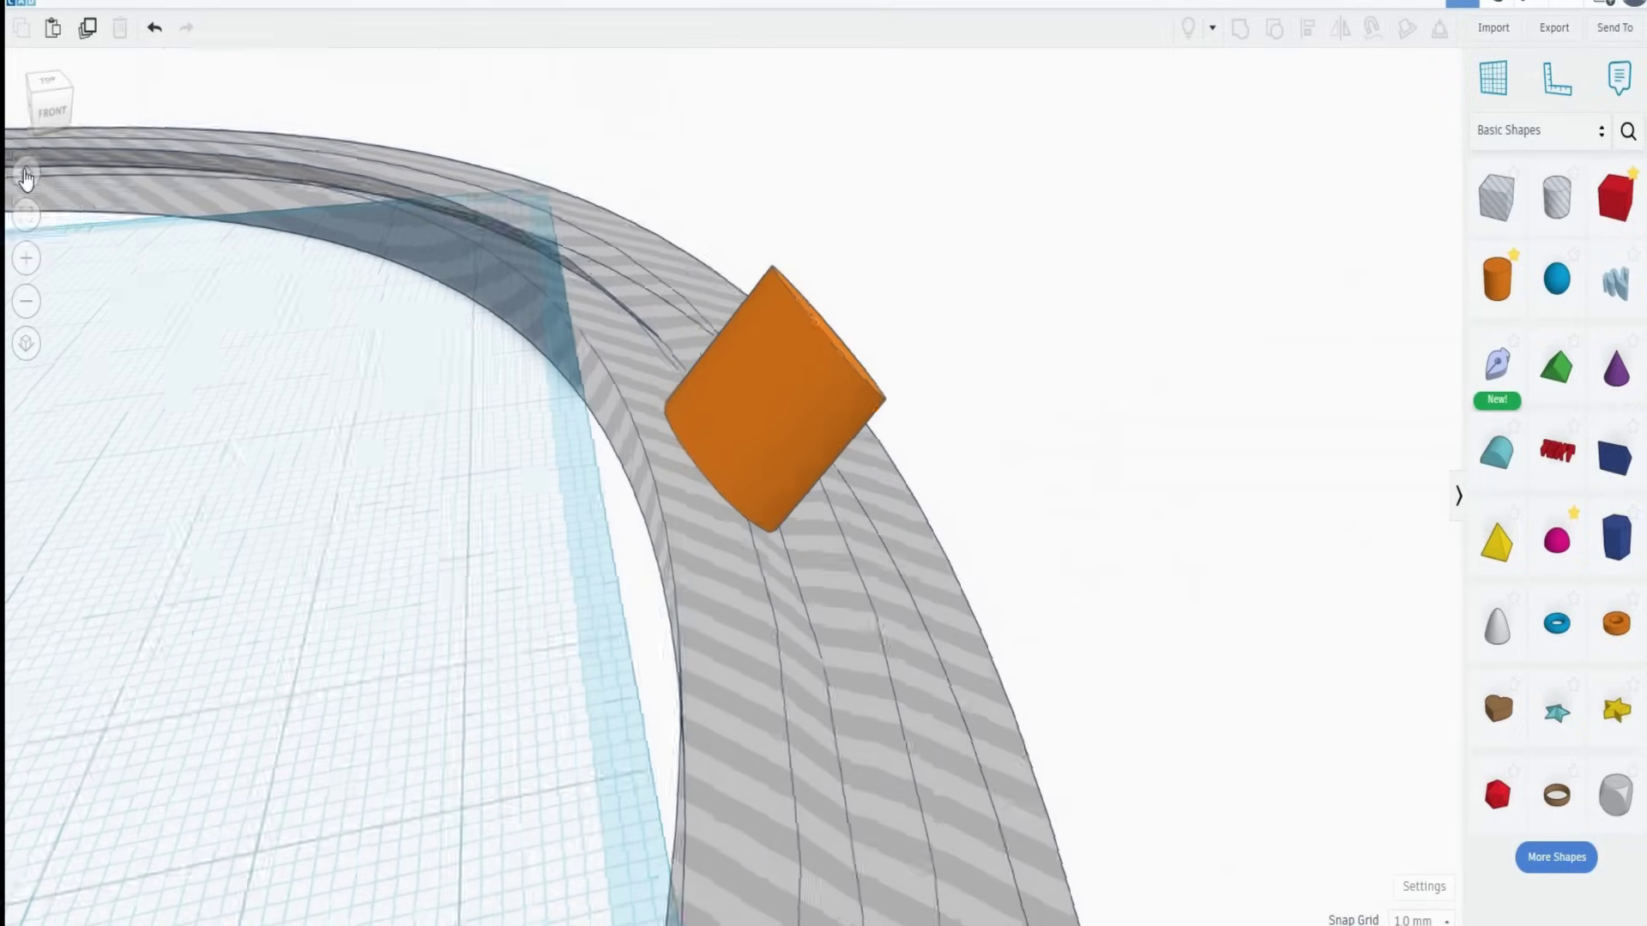
left_click_drag(146, 326, 474, 298)
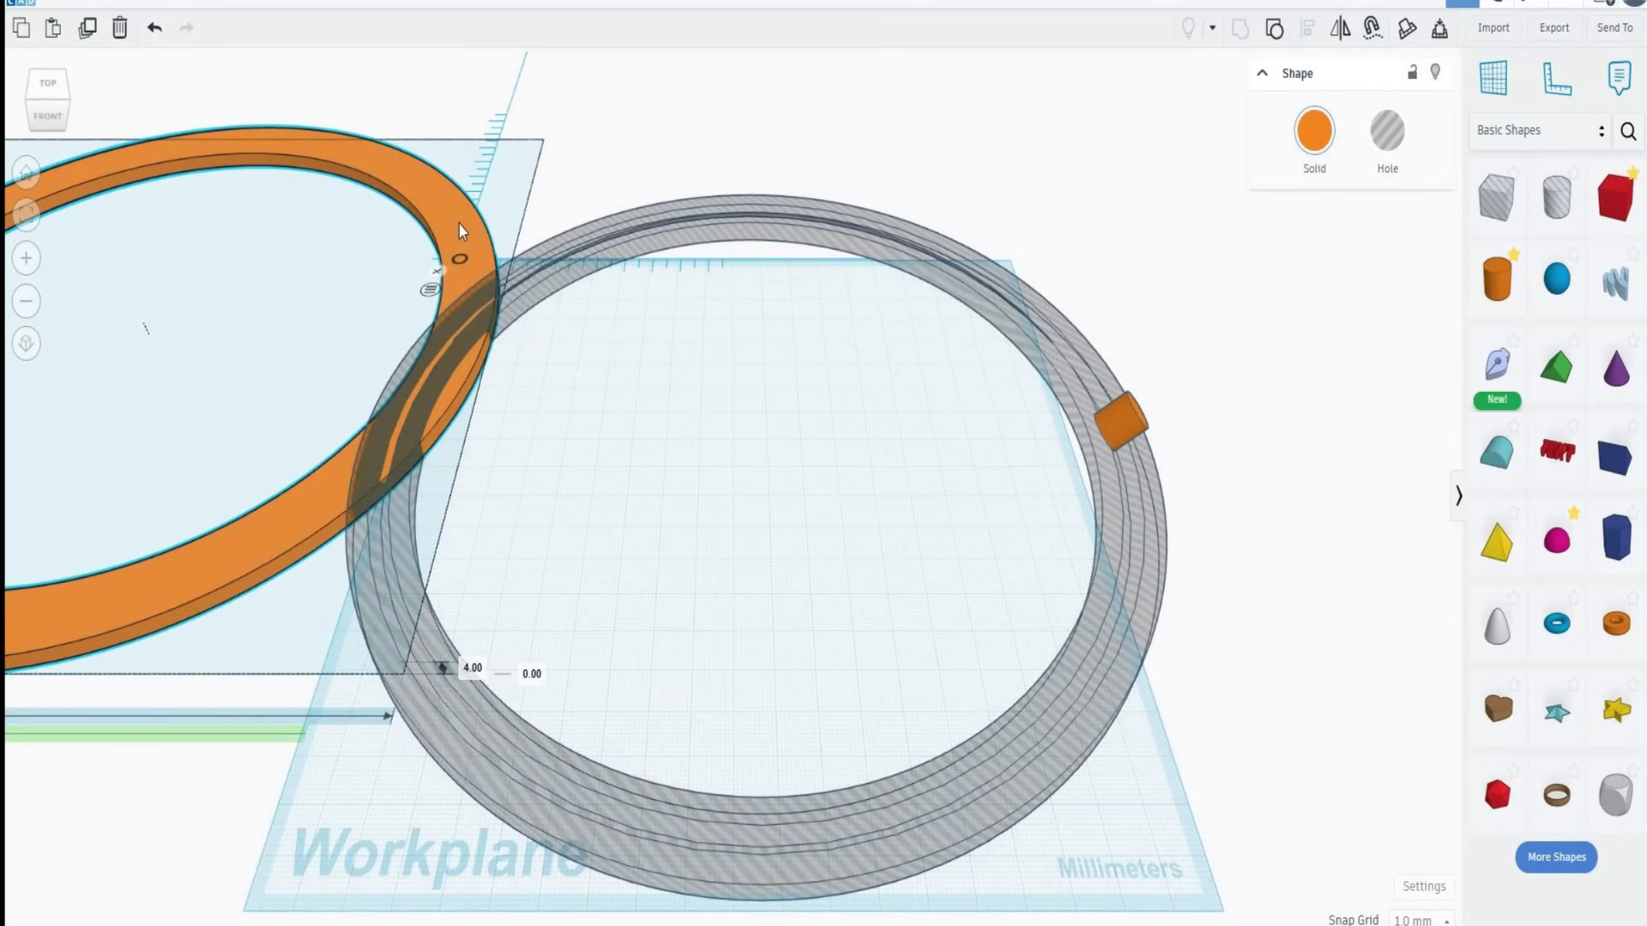
left_click(1091, 686, "shift")
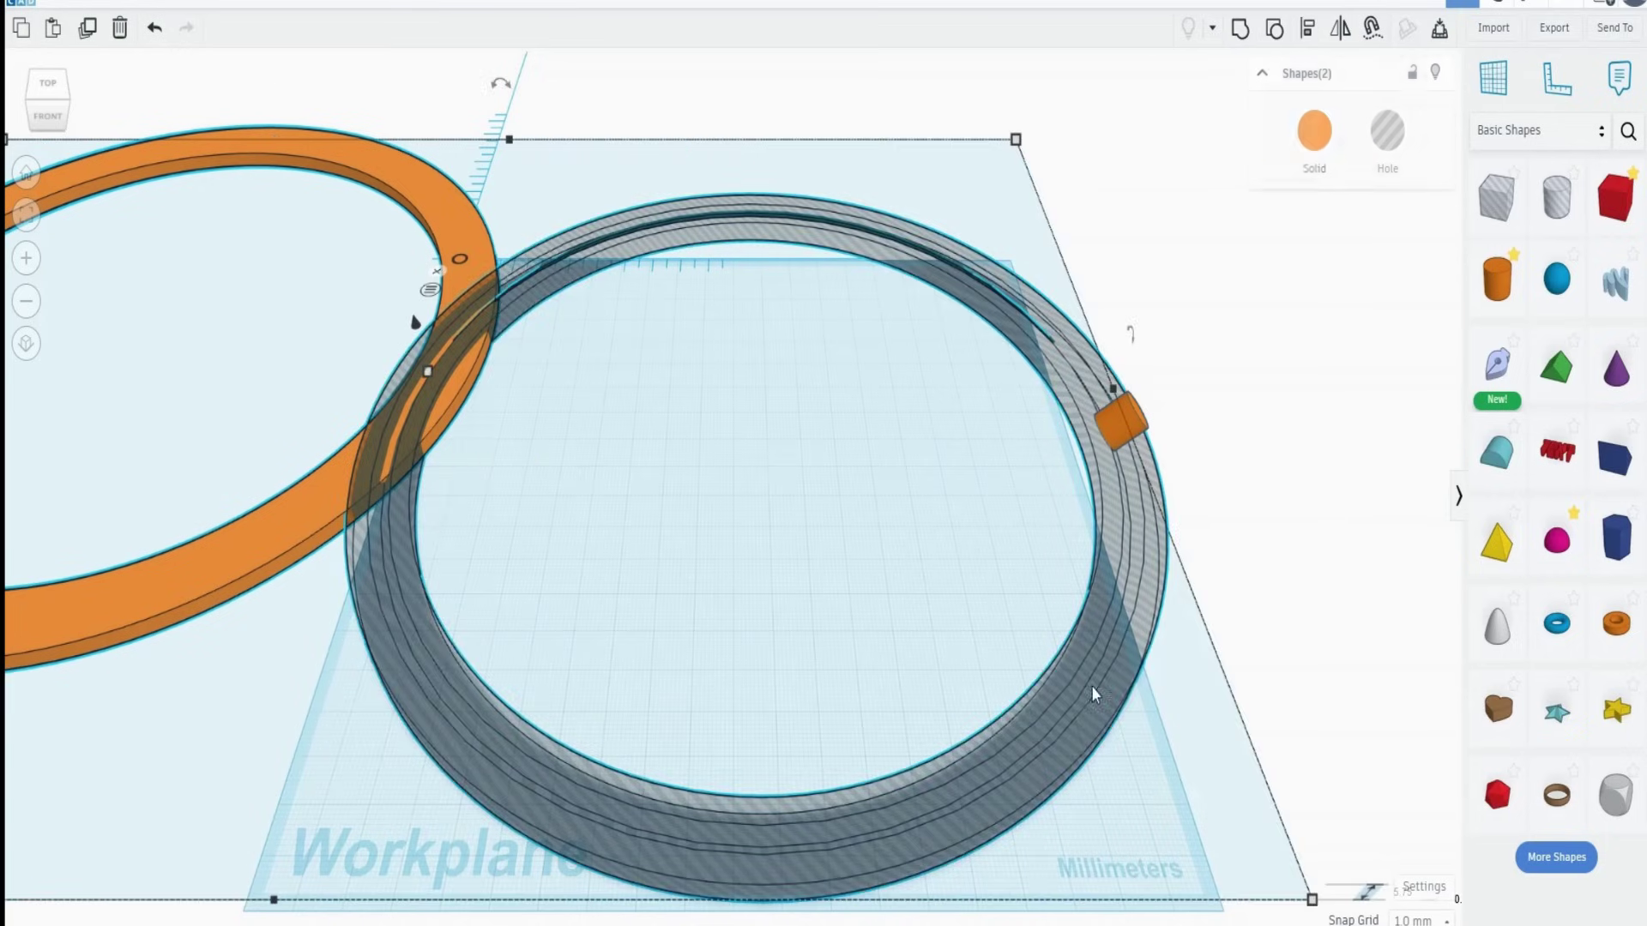
left_click(1305, 30)
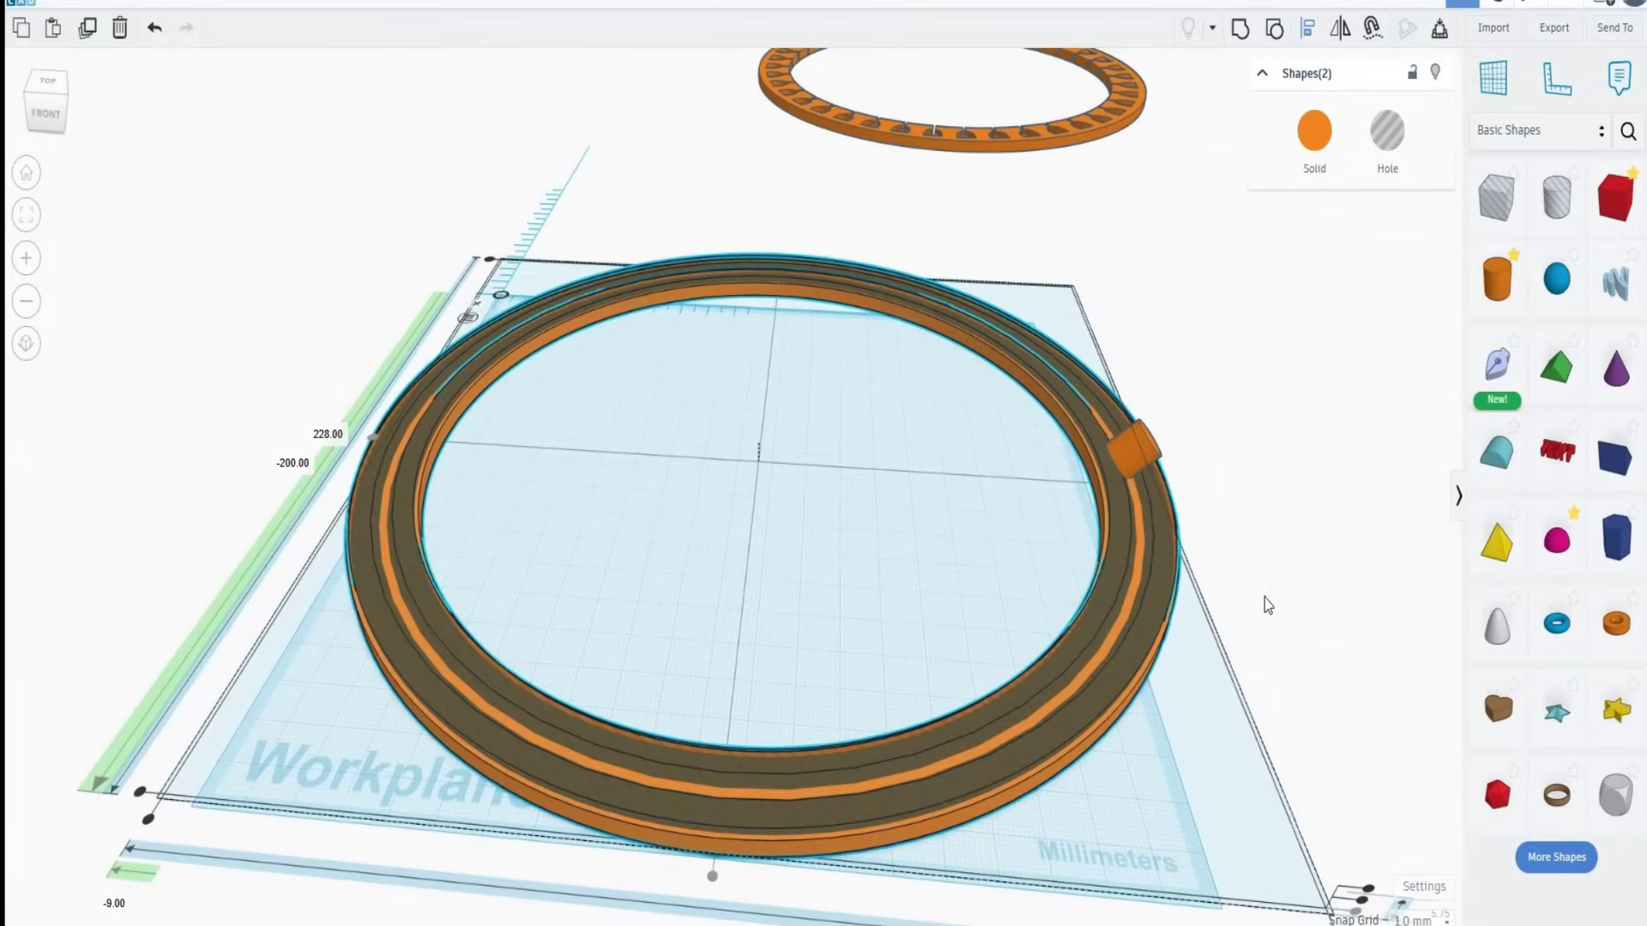
Select the ring together with the small roller and start aligning them
left_click(1265, 600)
left_click(1077, 754)
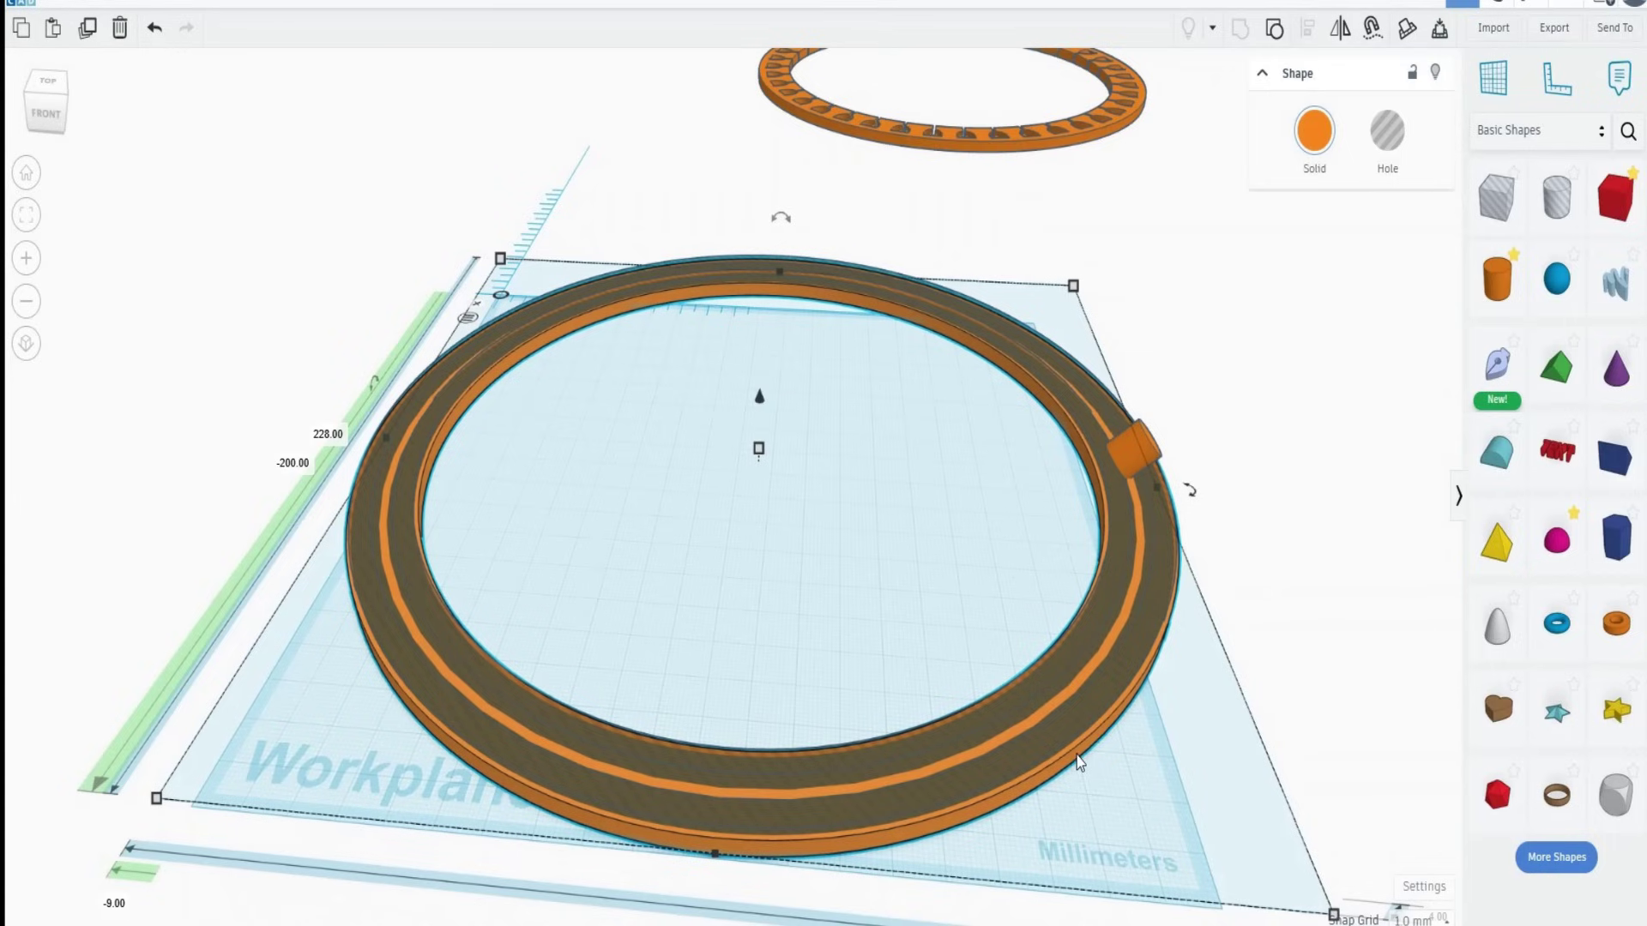
left_click(1129, 446, "shift")
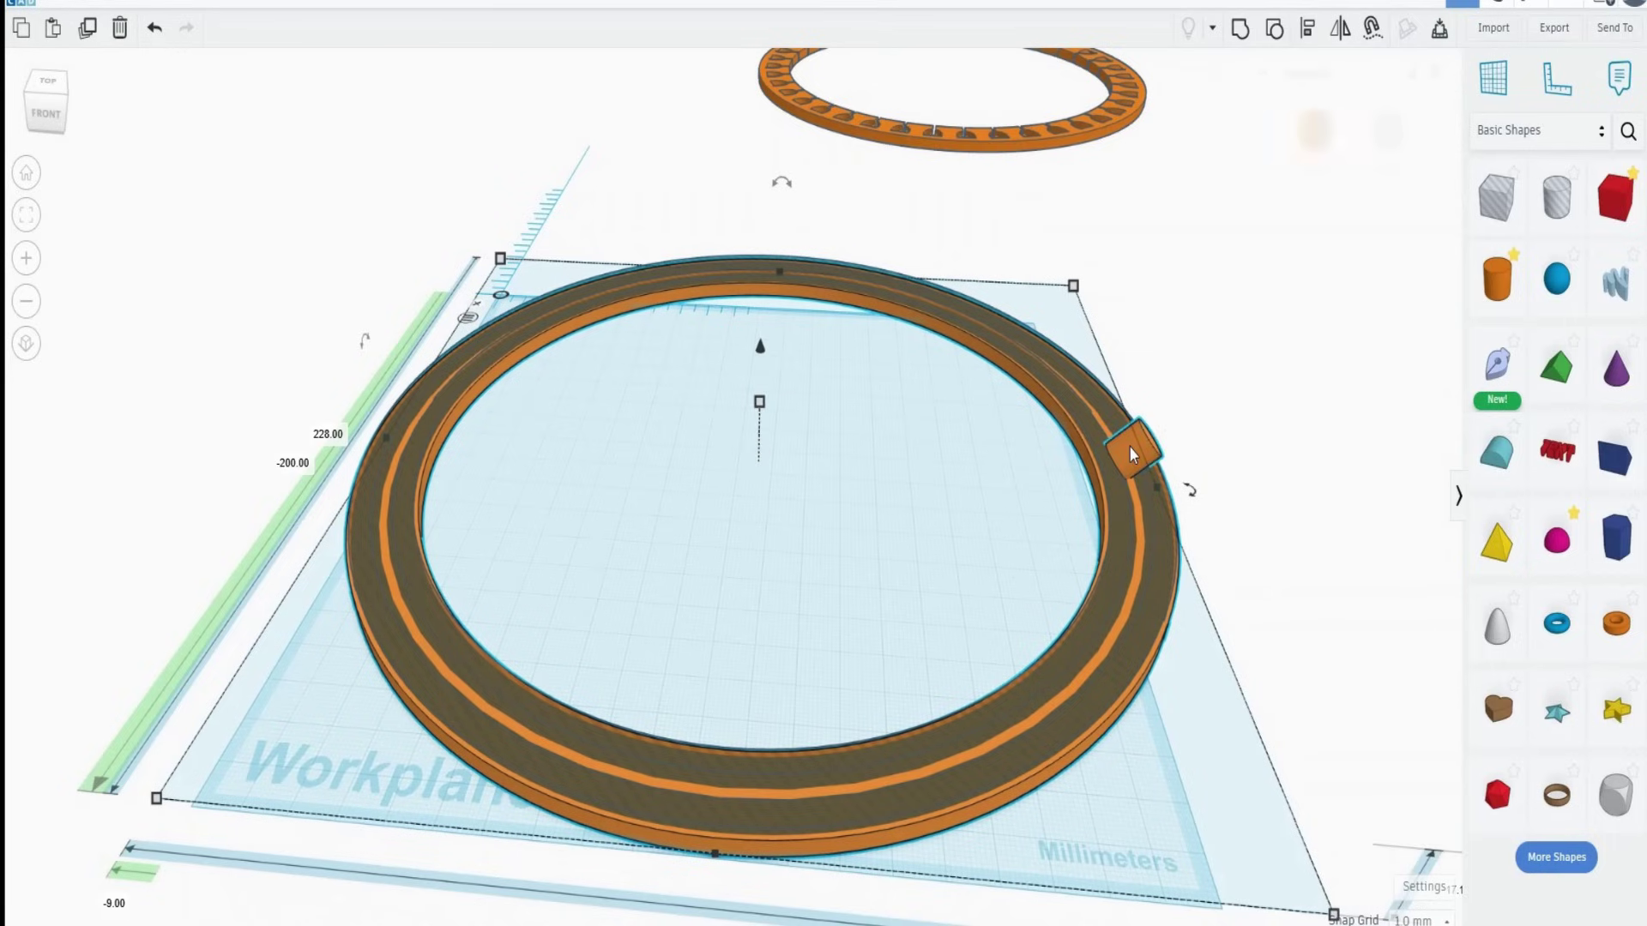
left_click(1307, 27)
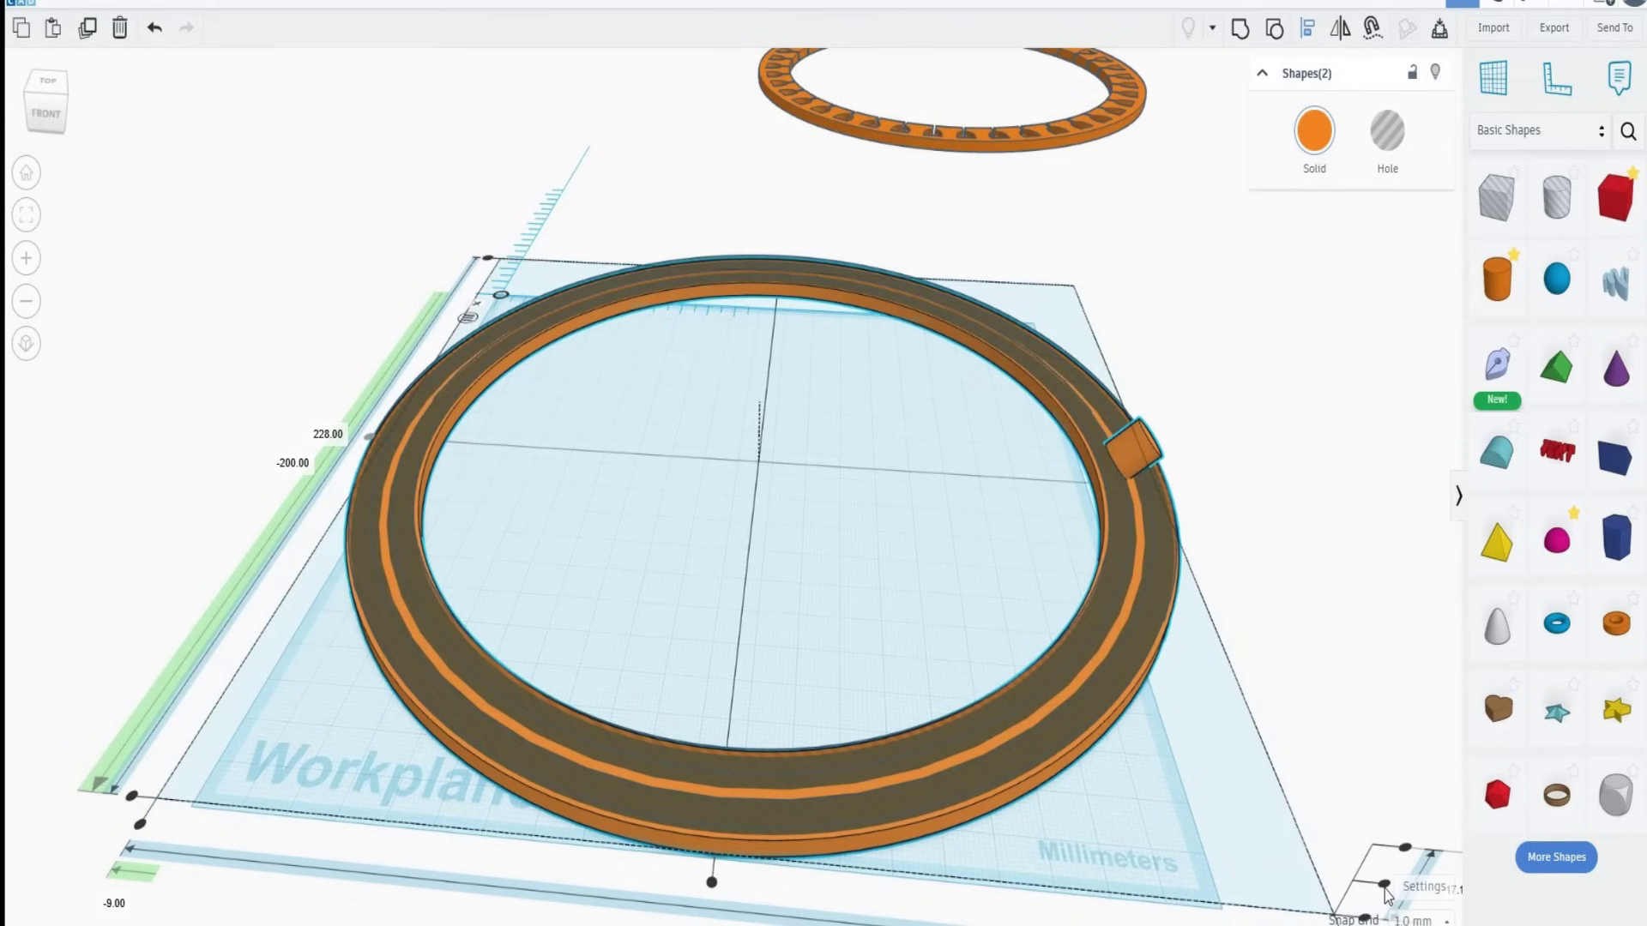
Turn the hole ring under the orange ring back to solid orange
right_click_drag(1387, 895, 1259, 764)
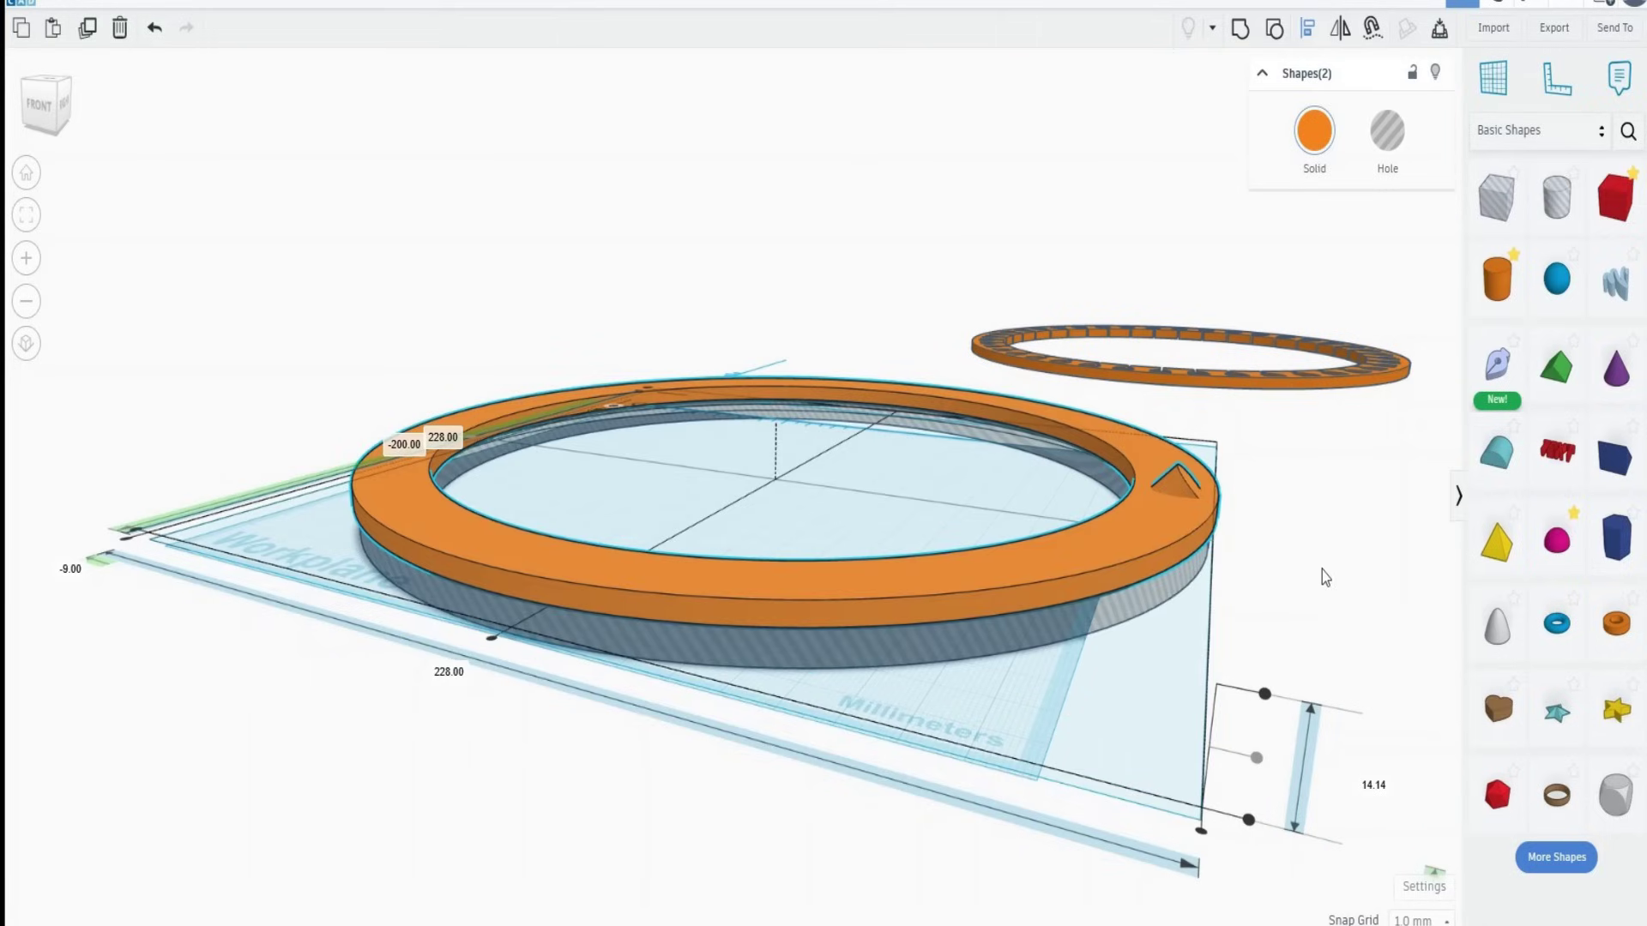
left_click(1016, 633)
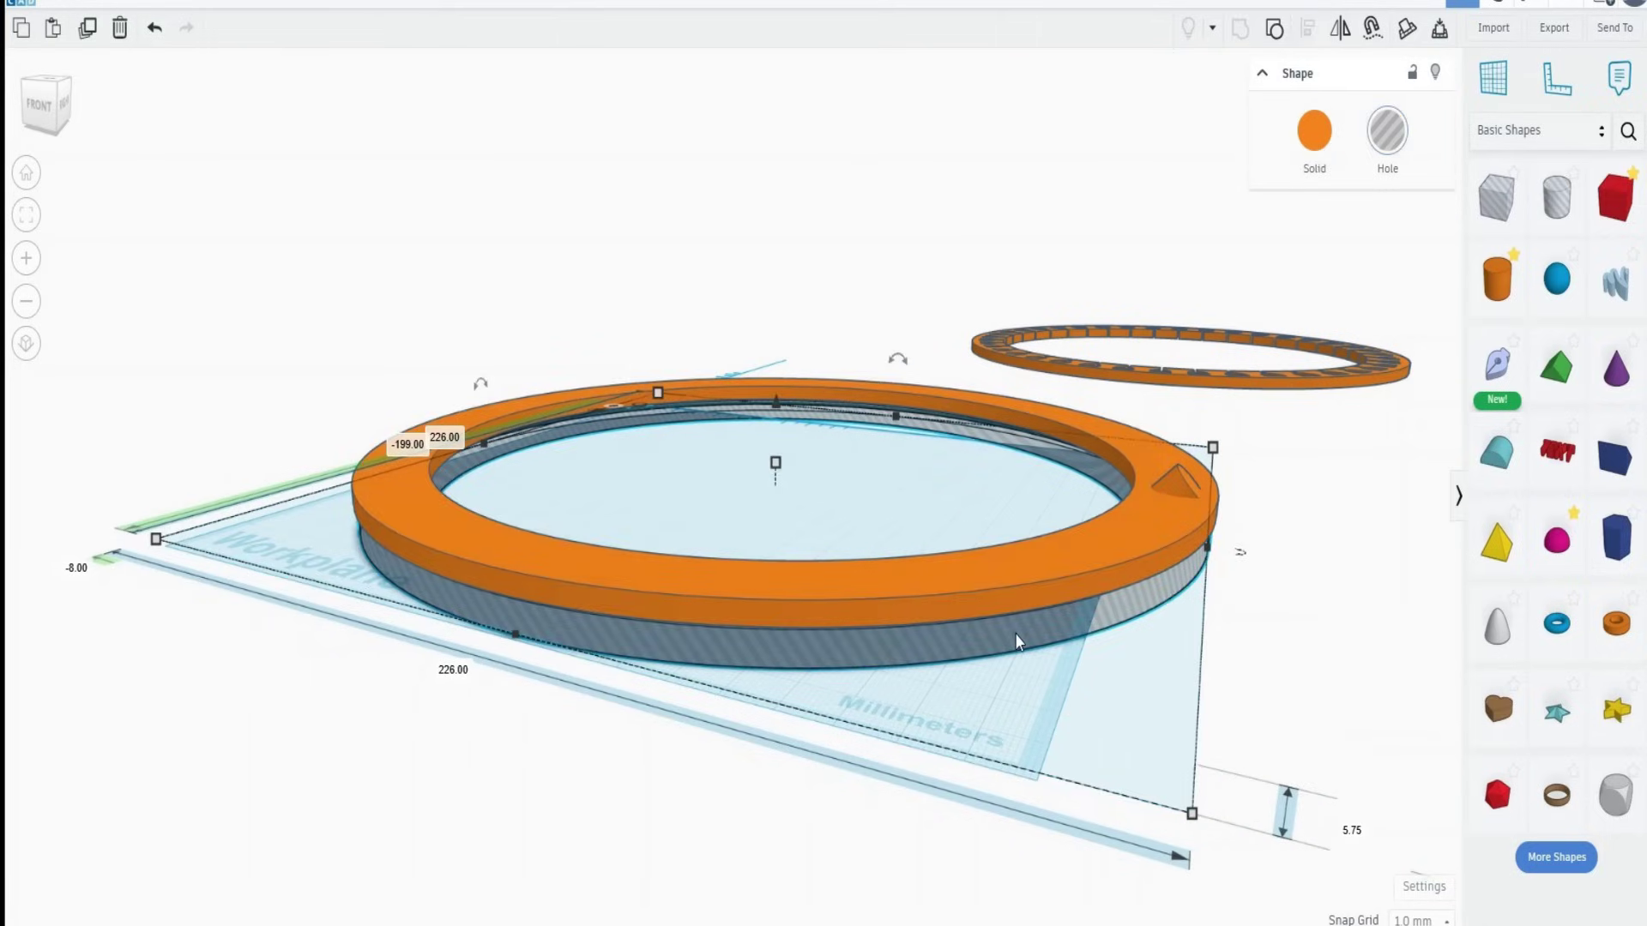
left_click(1310, 137)
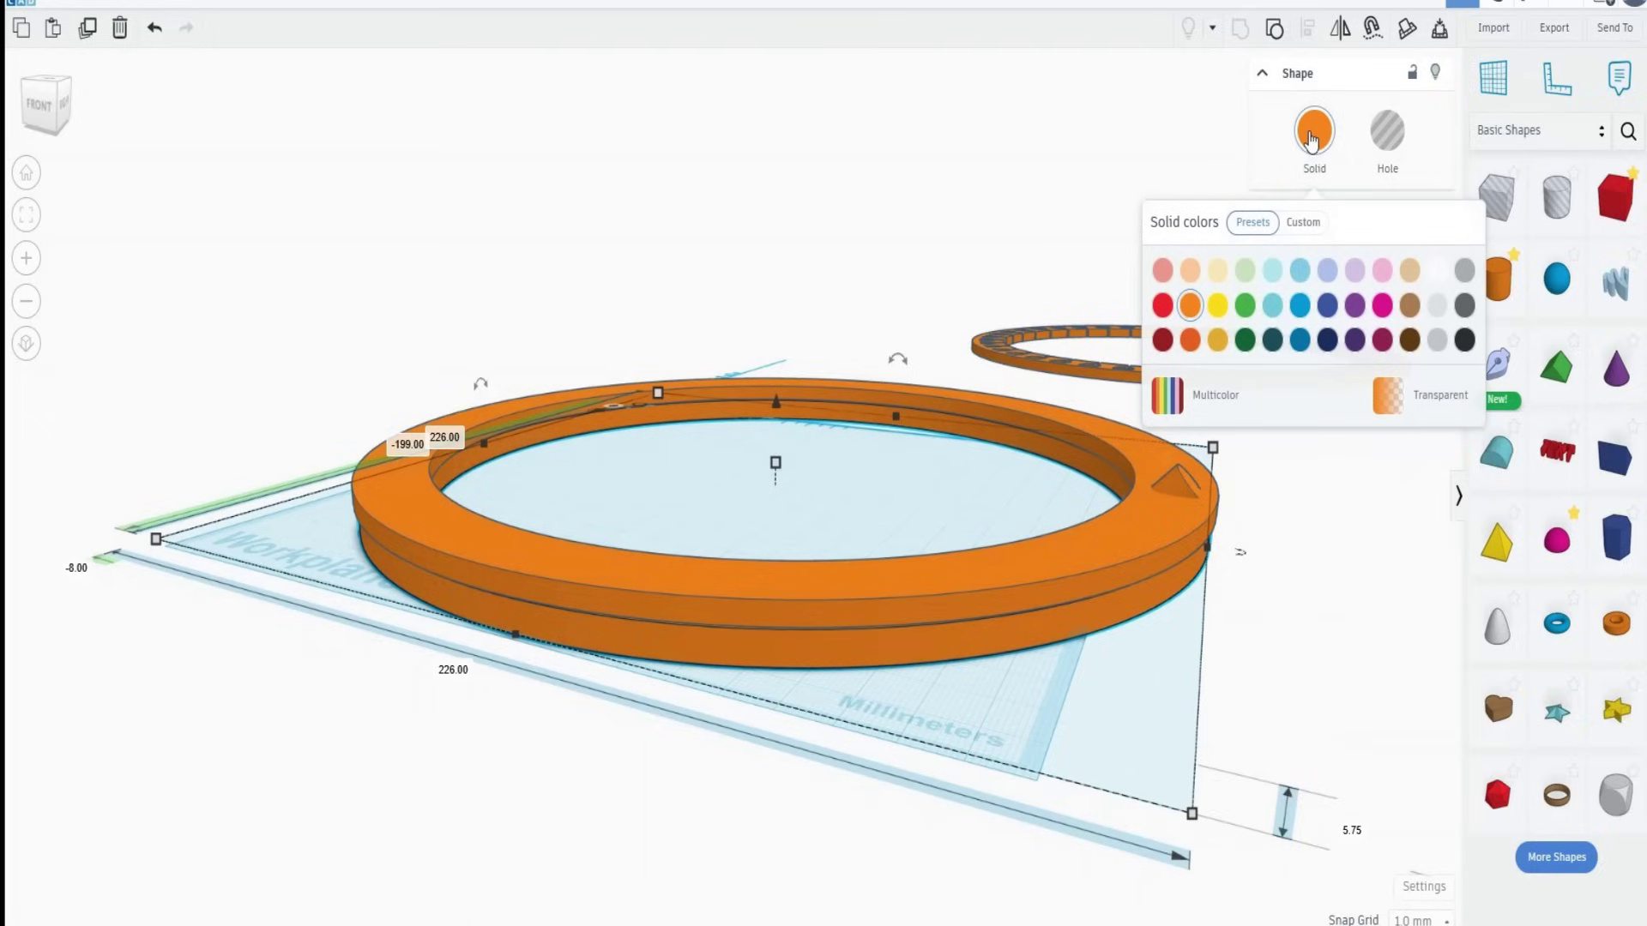
left_click(1352, 570)
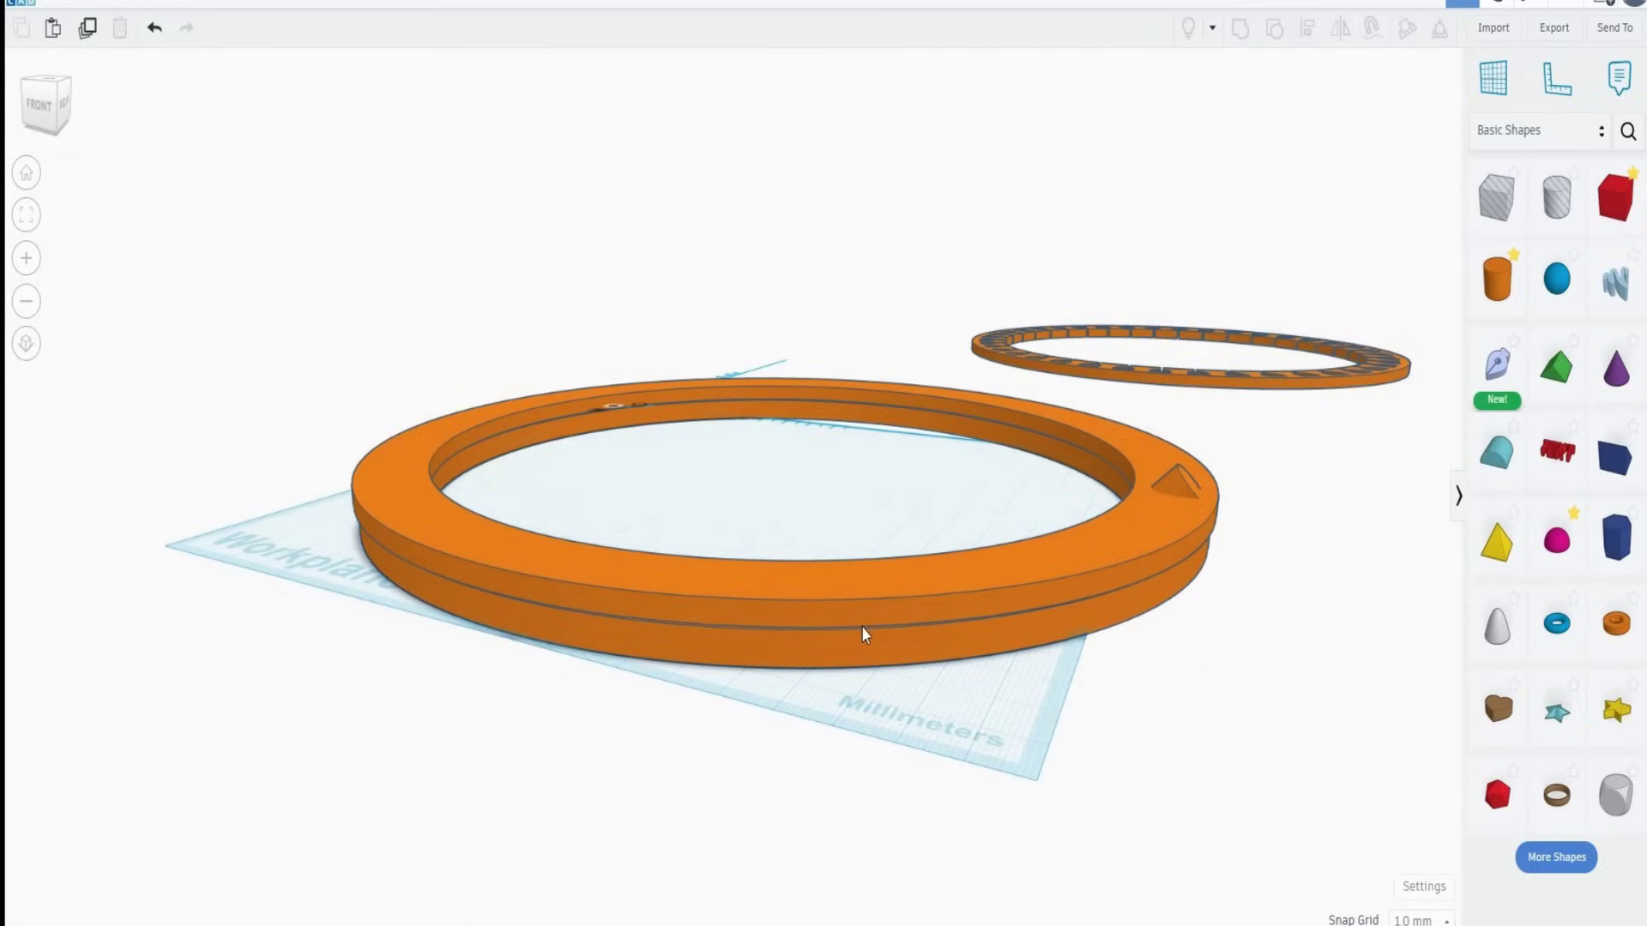